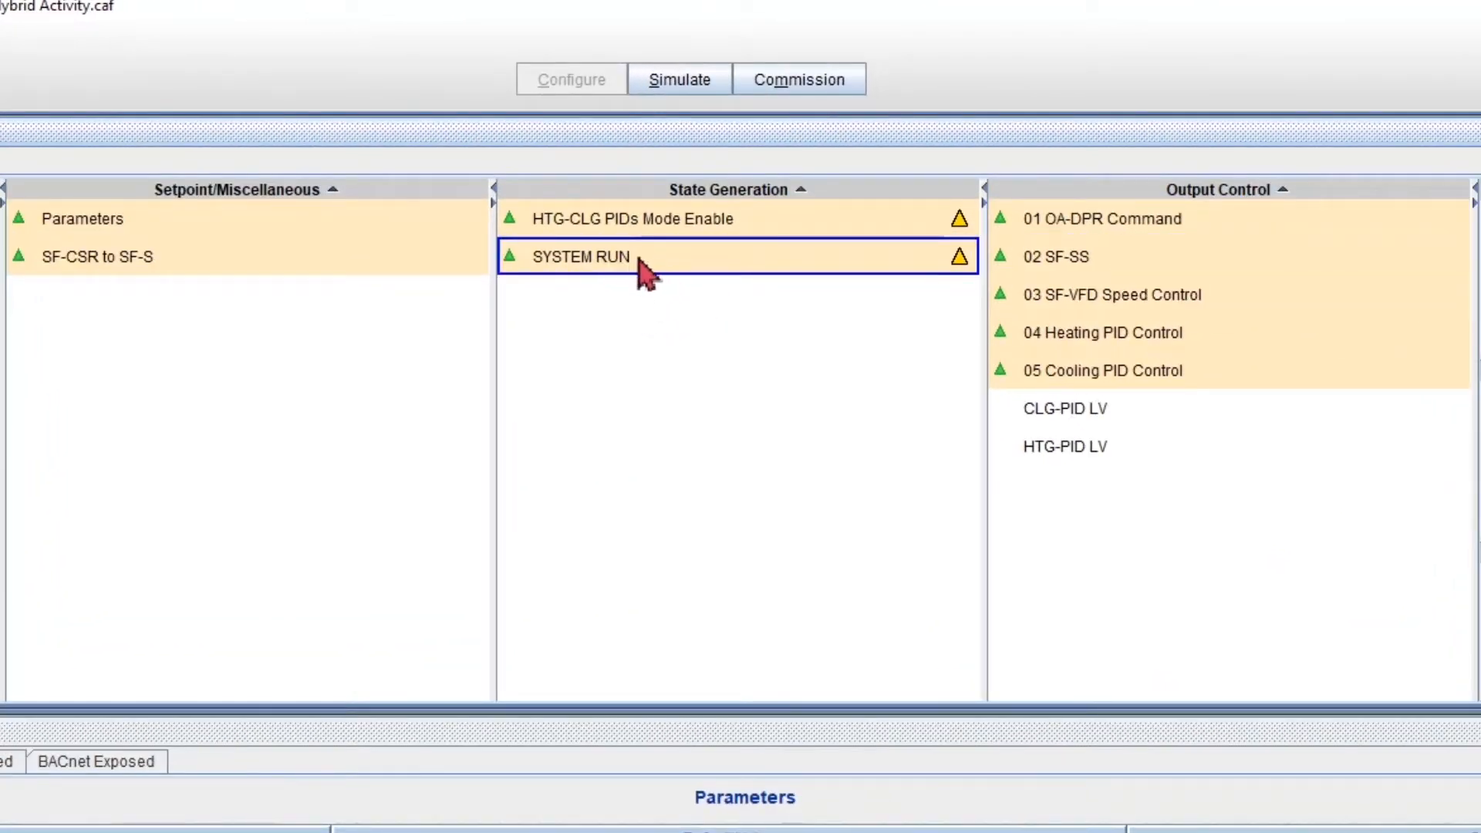
View the logic of the SYSTEM RUN state generation module and return to the control view
right_click(644, 261)
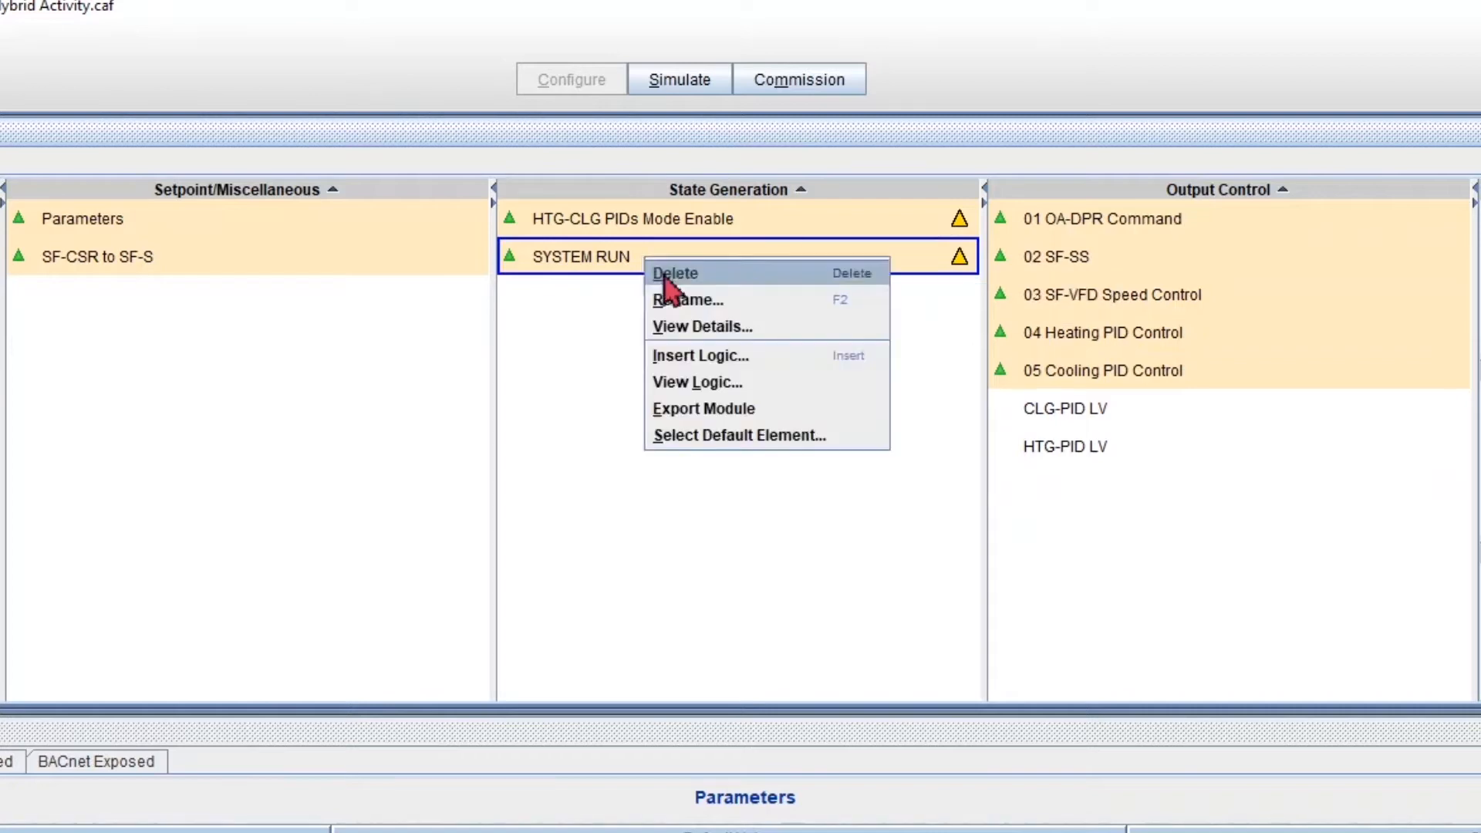
click(794, 386)
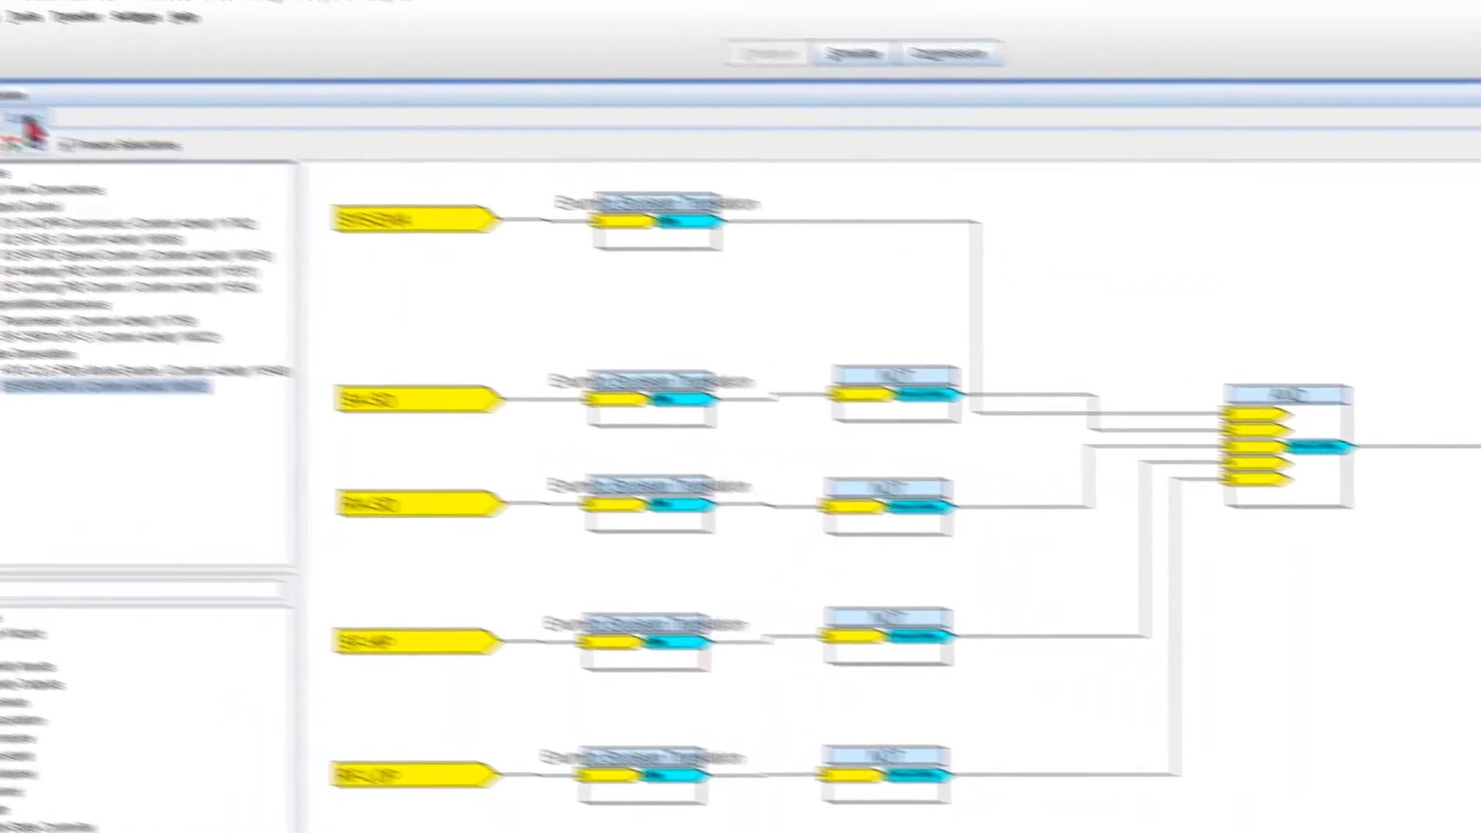
click(58, 142)
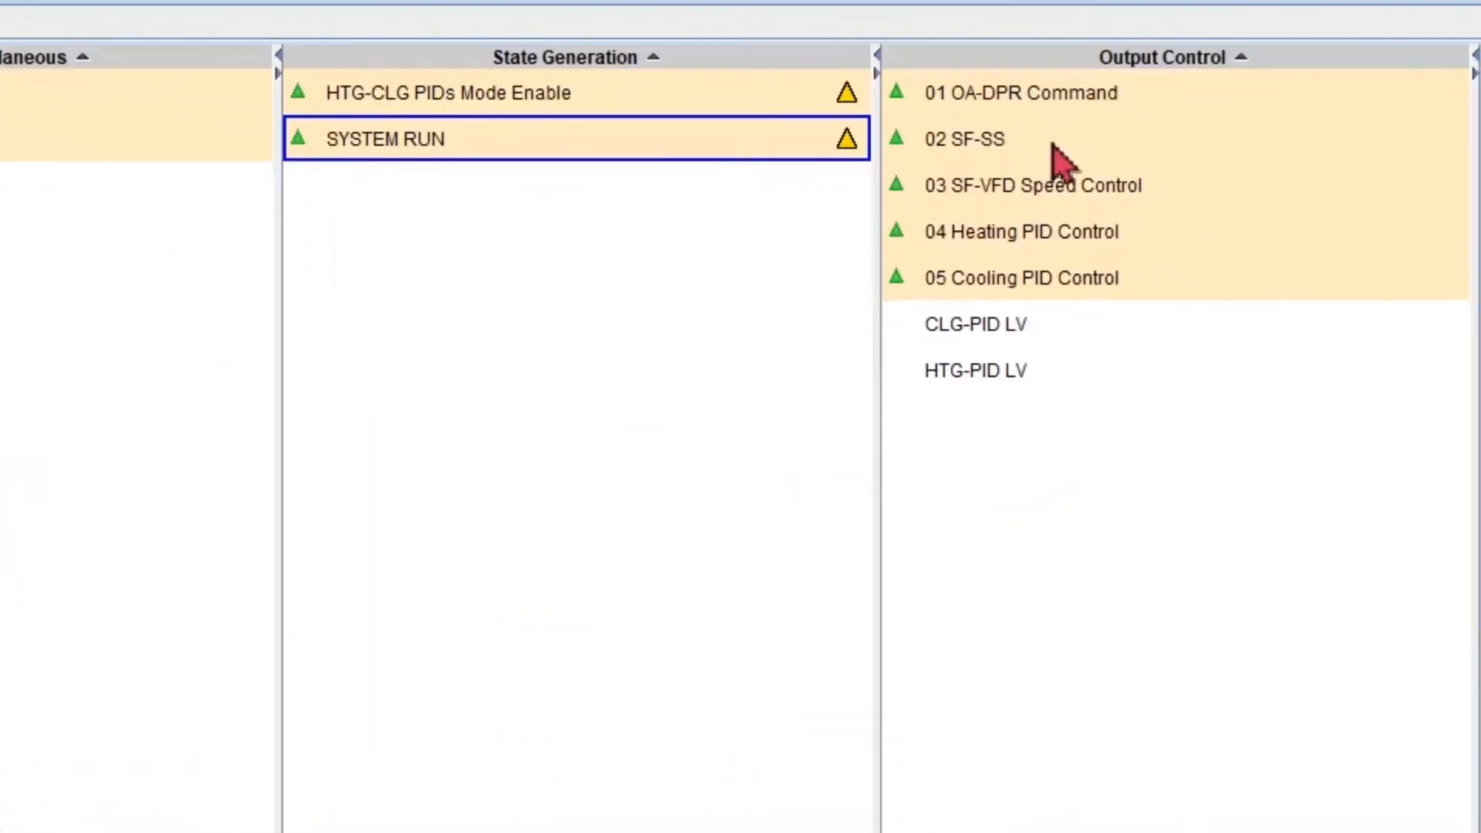
View the logic of the 02 SF-SS output control module
click(1053, 154)
right_click(1053, 154)
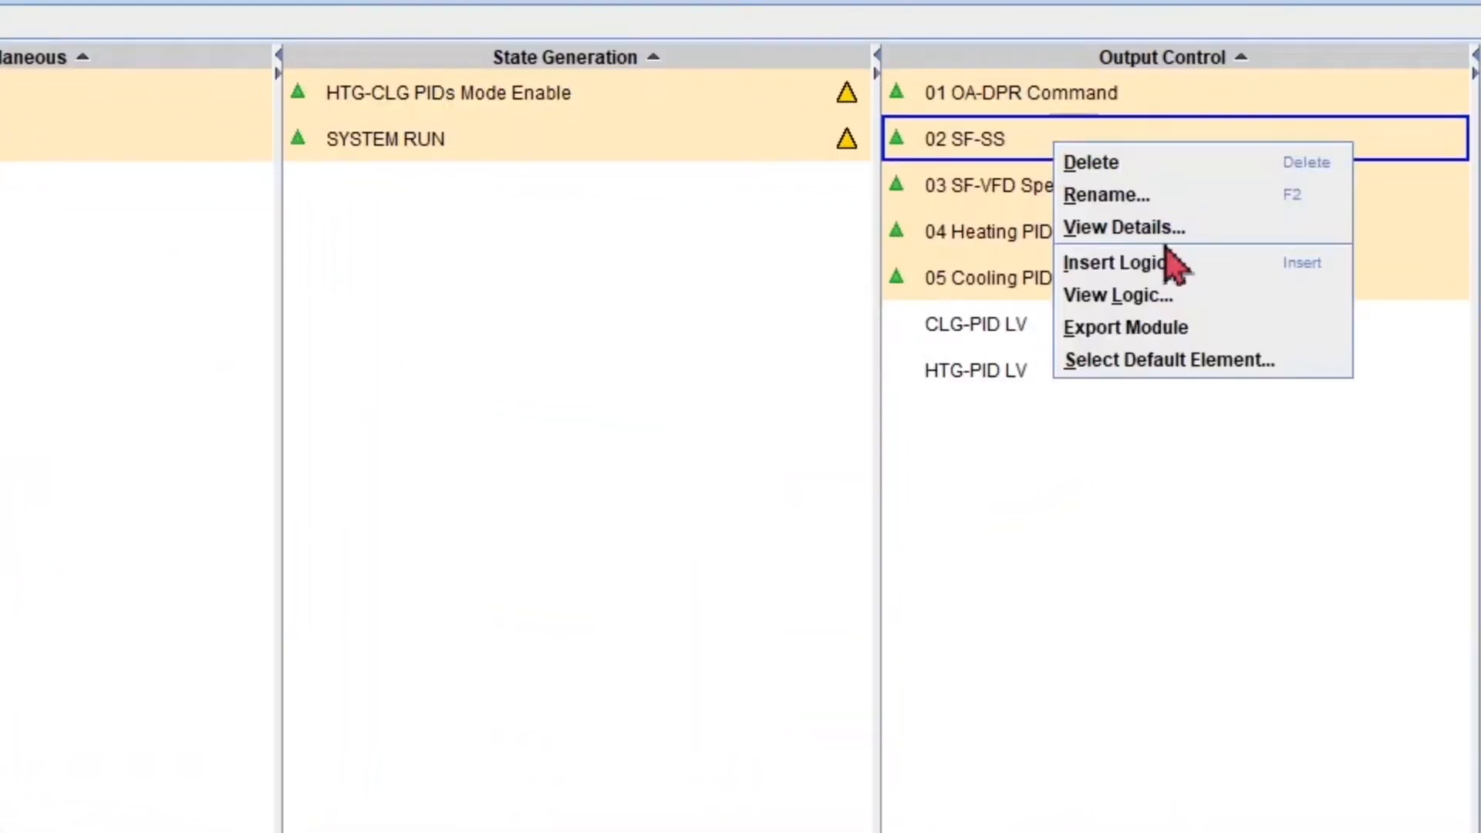
click(1187, 295)
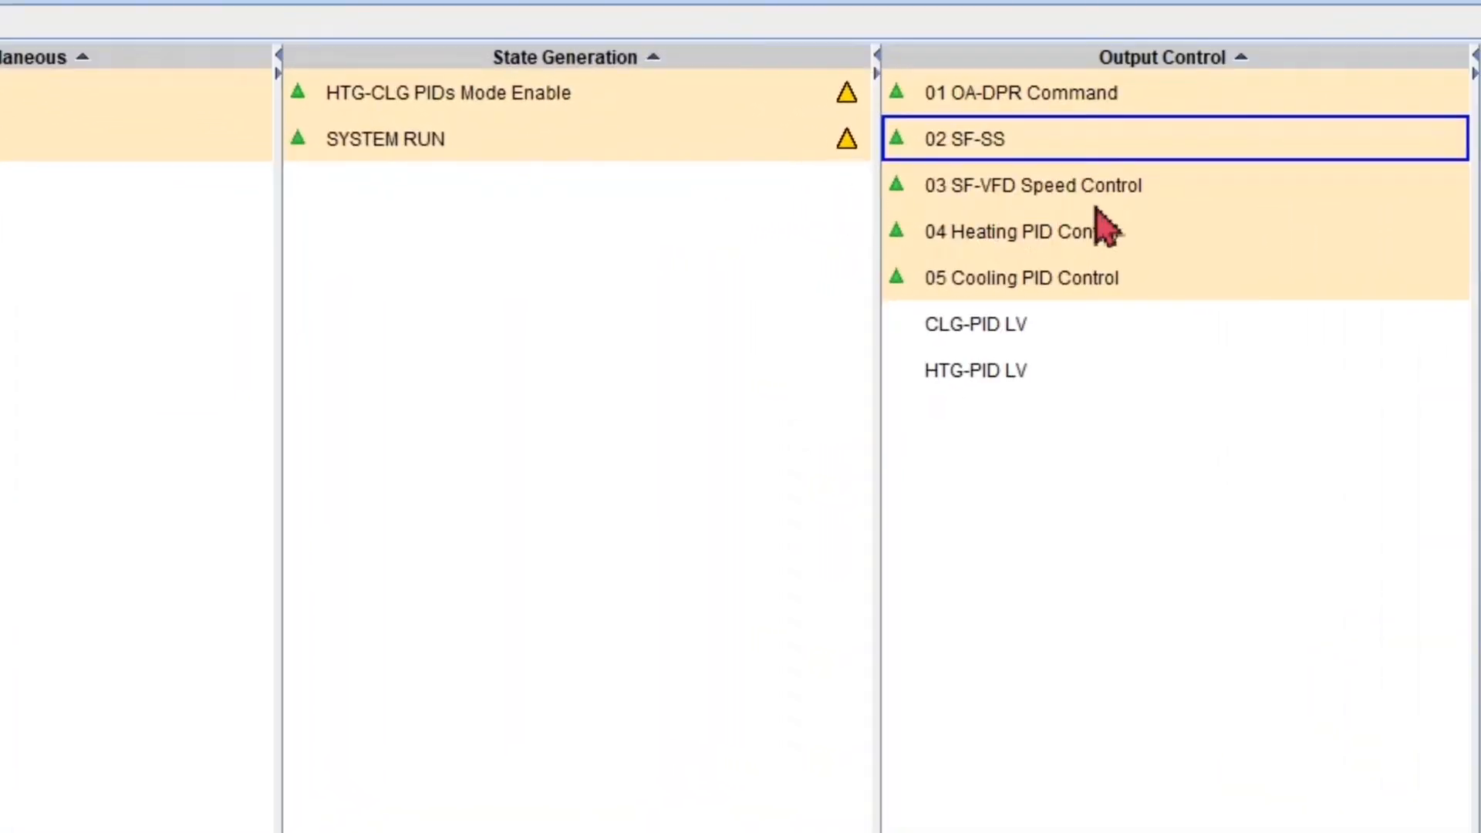
Open the logic of the 05 Cooling PID Control module and view its On state and State sections
right_click(1047, 277)
click(1173, 436)
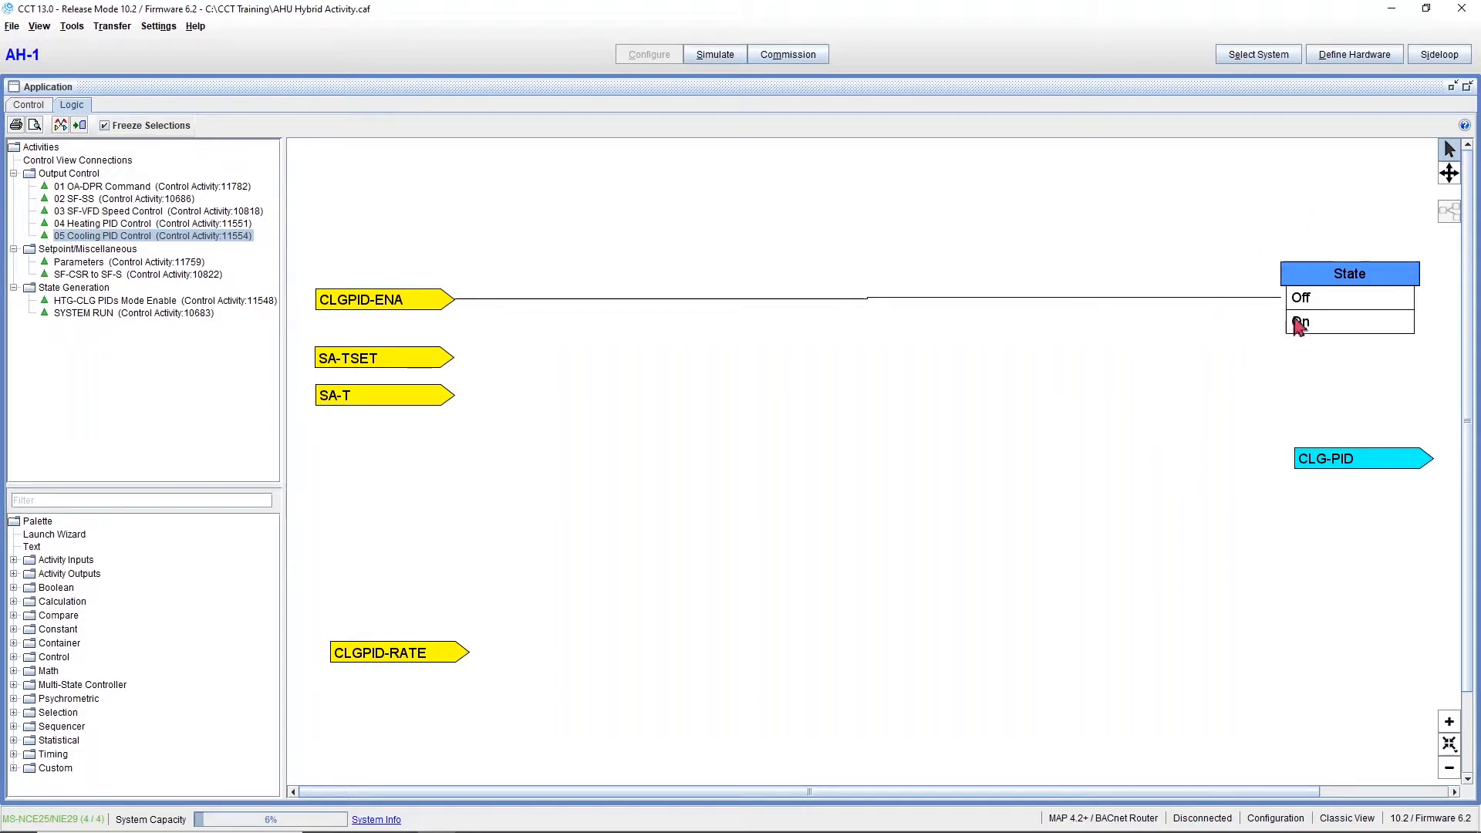
click(1337, 324)
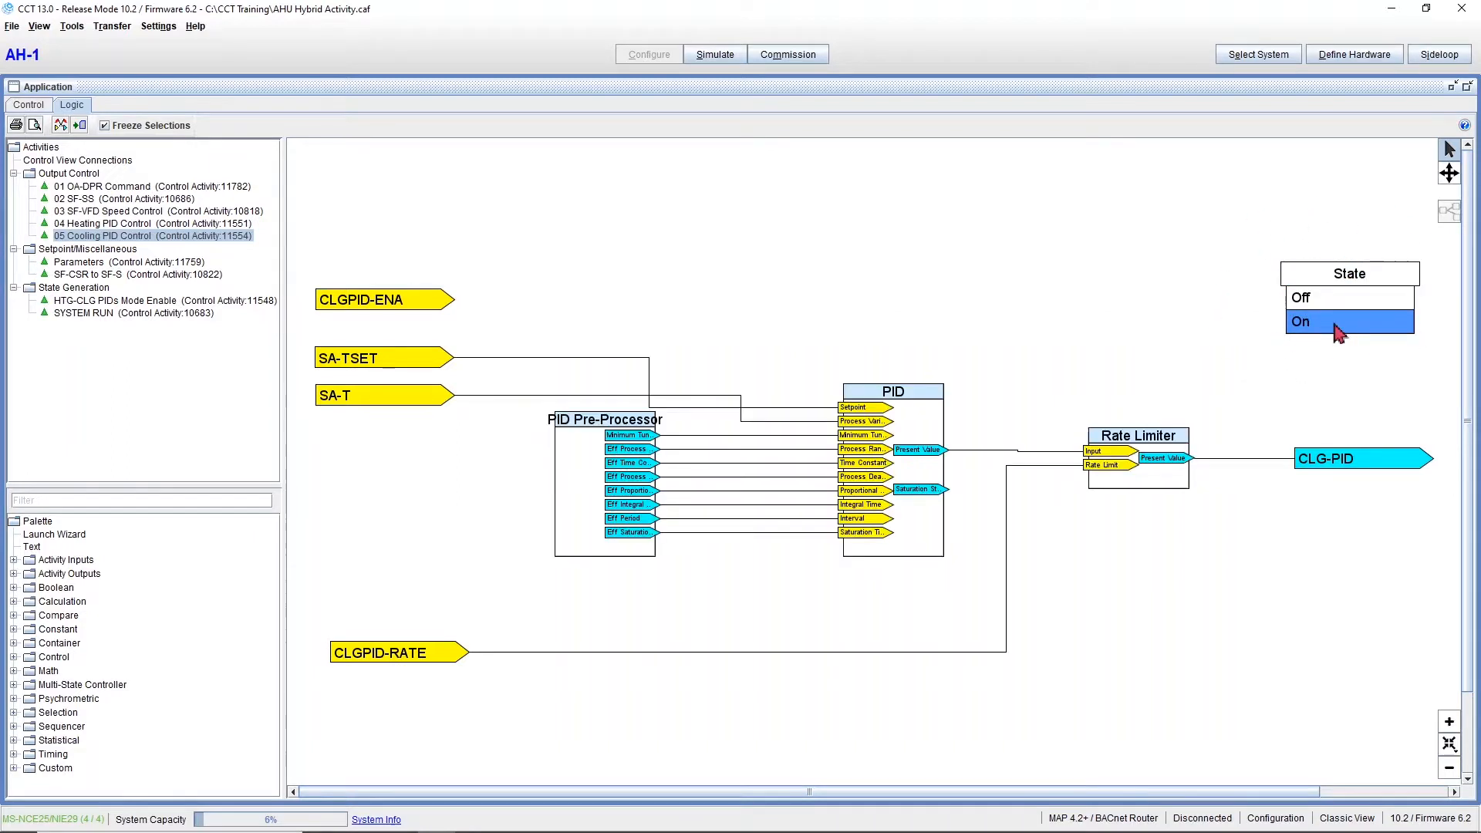
click(1358, 280)
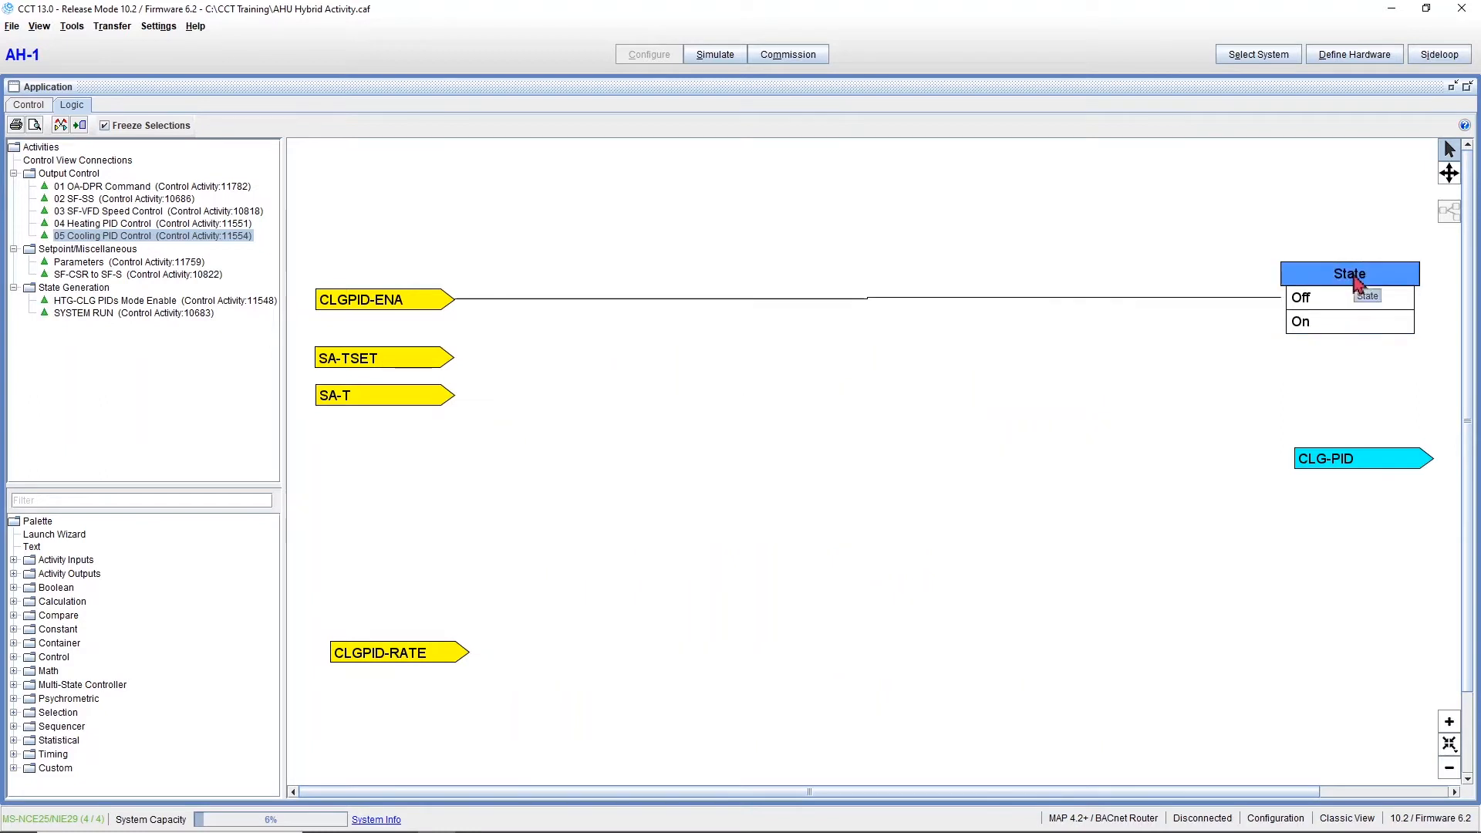
Compare the Off and On state logic driving the CLG-PID output, ending on the State section
click(1328, 301)
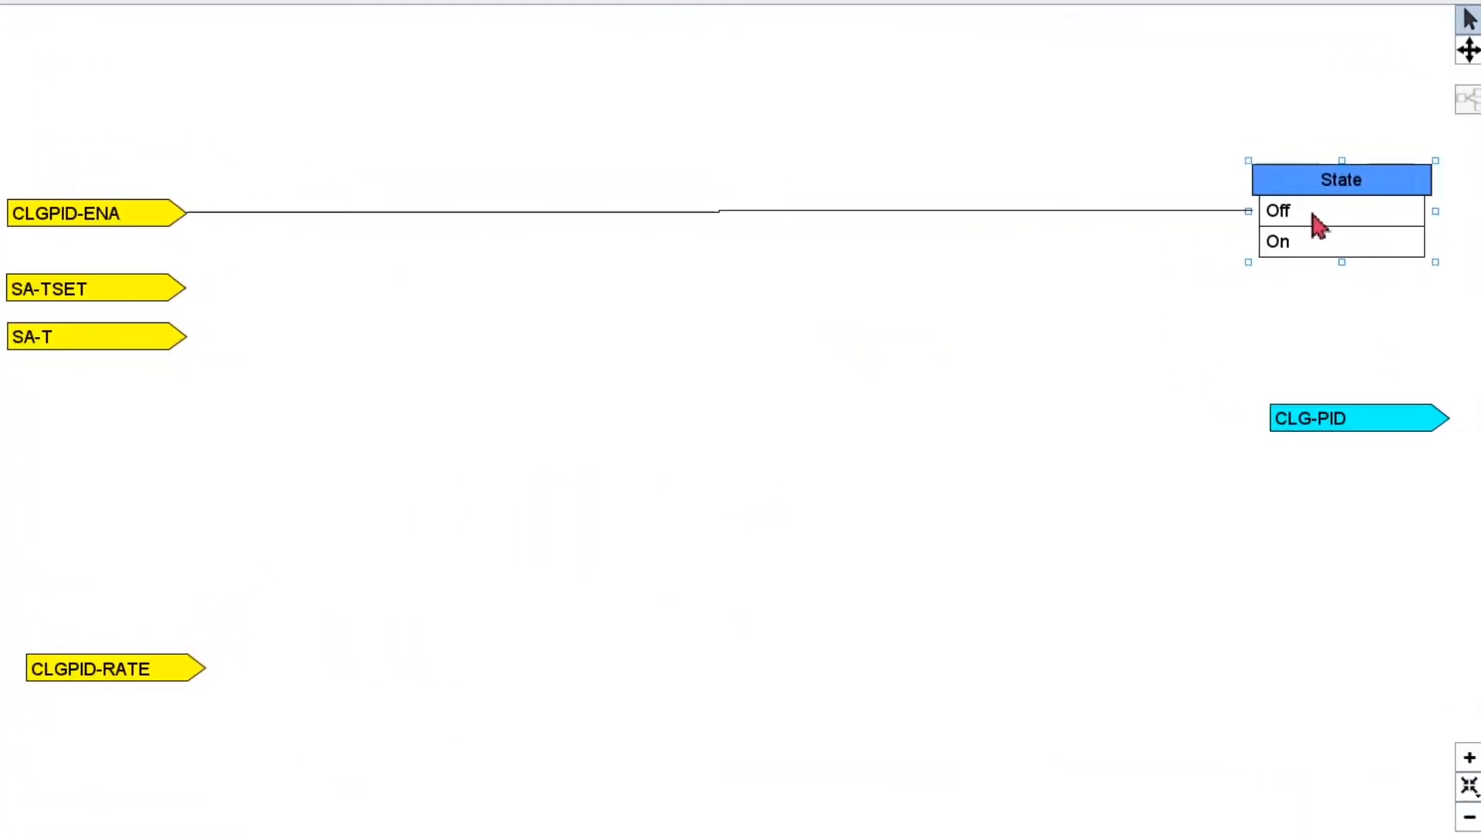
click(1317, 224)
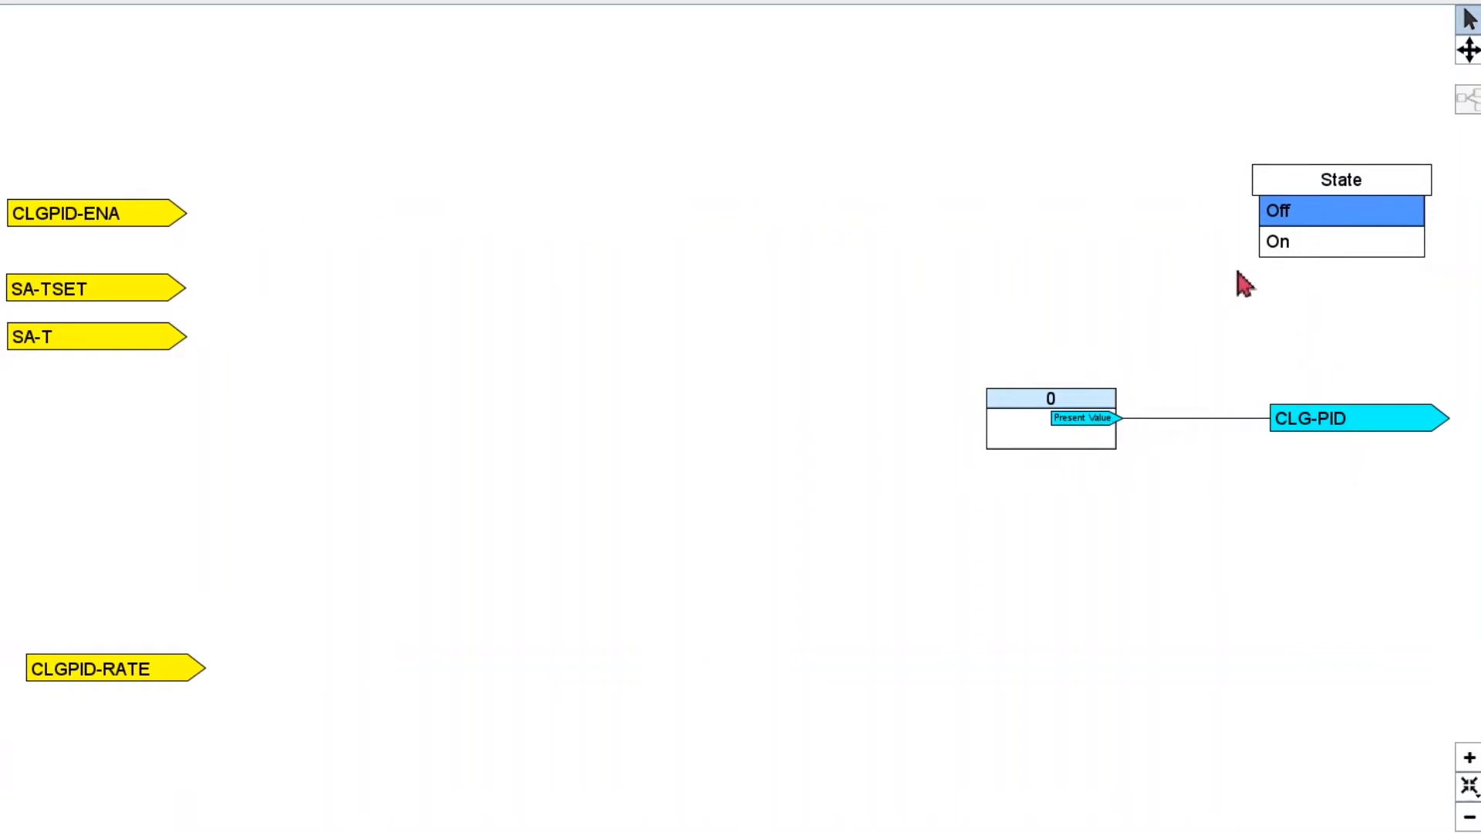
click(1288, 243)
click(1289, 243)
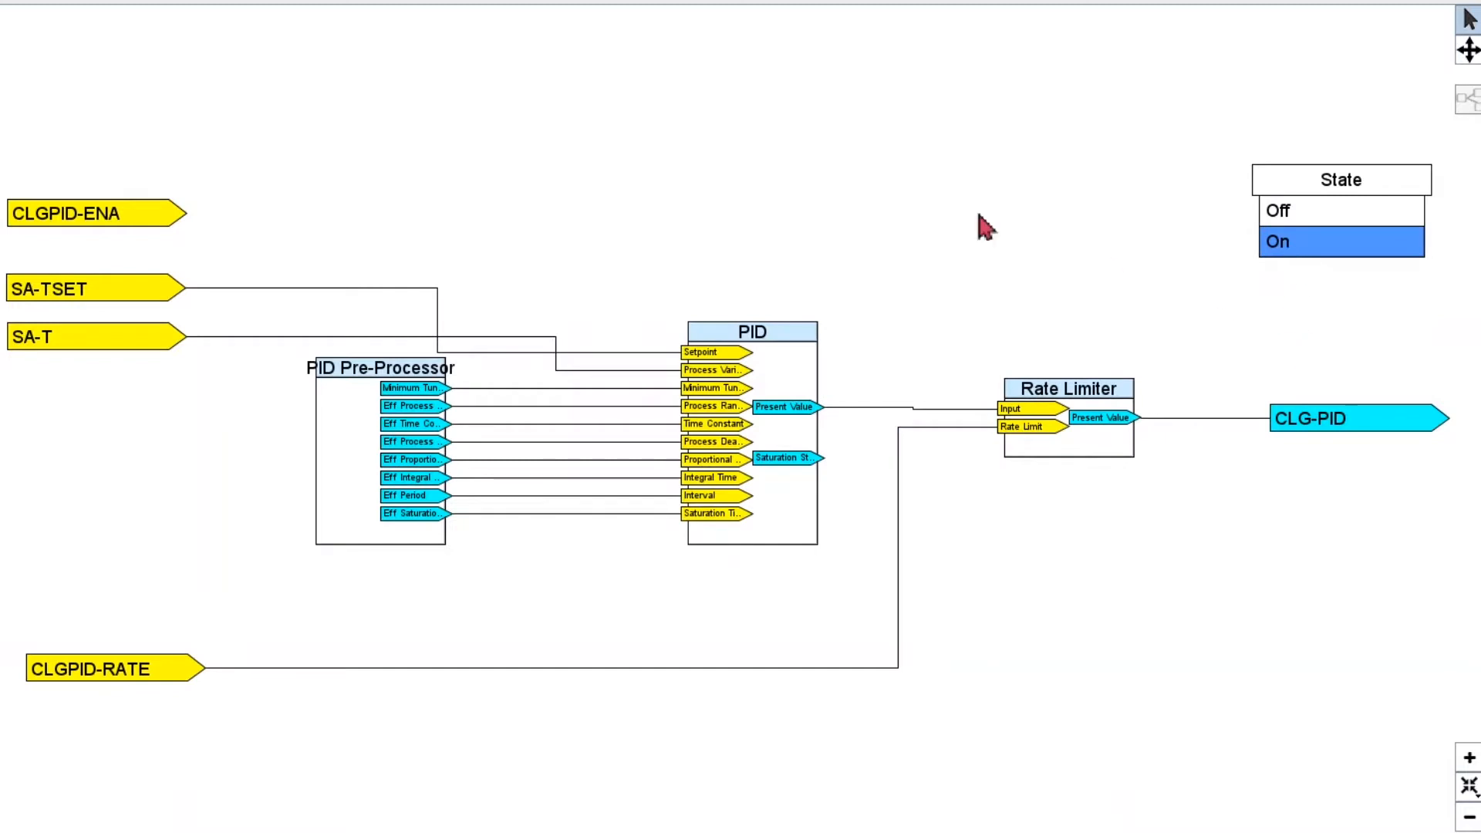
click(1310, 202)
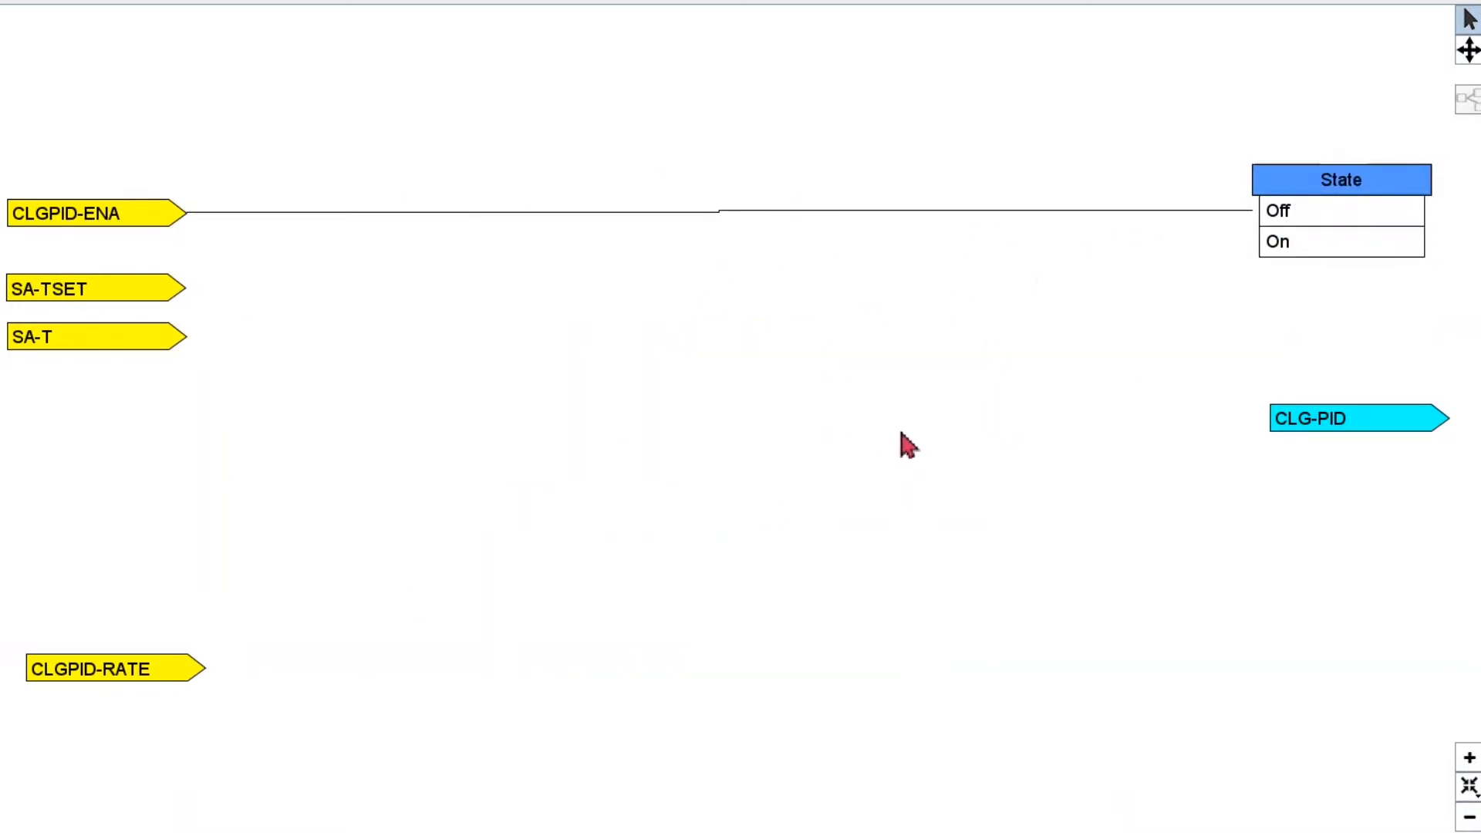
click(901, 431)
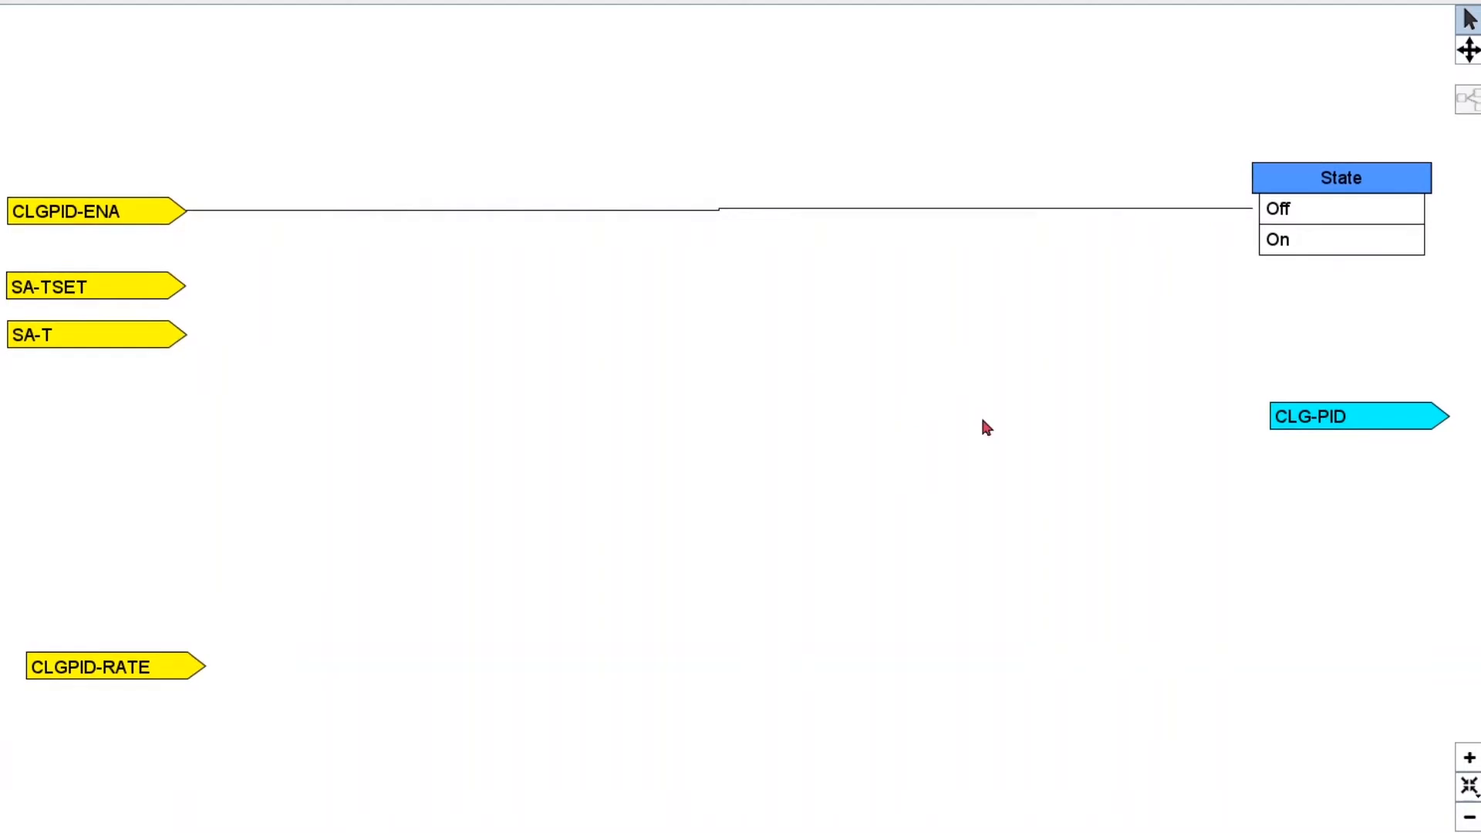
Return to the control view and open the logic of the 03 SF-VFD Speed Control output module
click(34, 107)
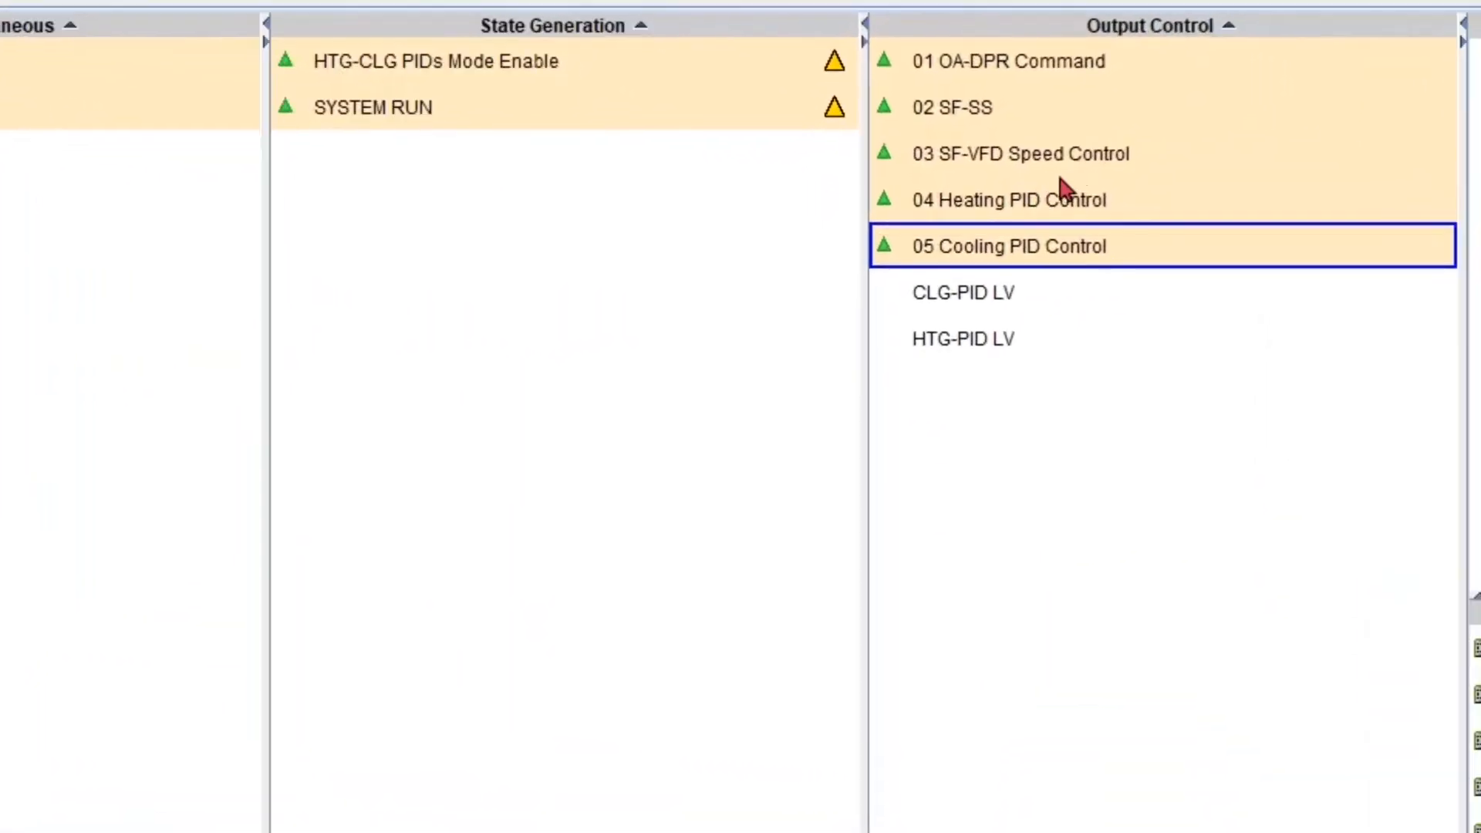
click(1071, 159)
right_click(1083, 159)
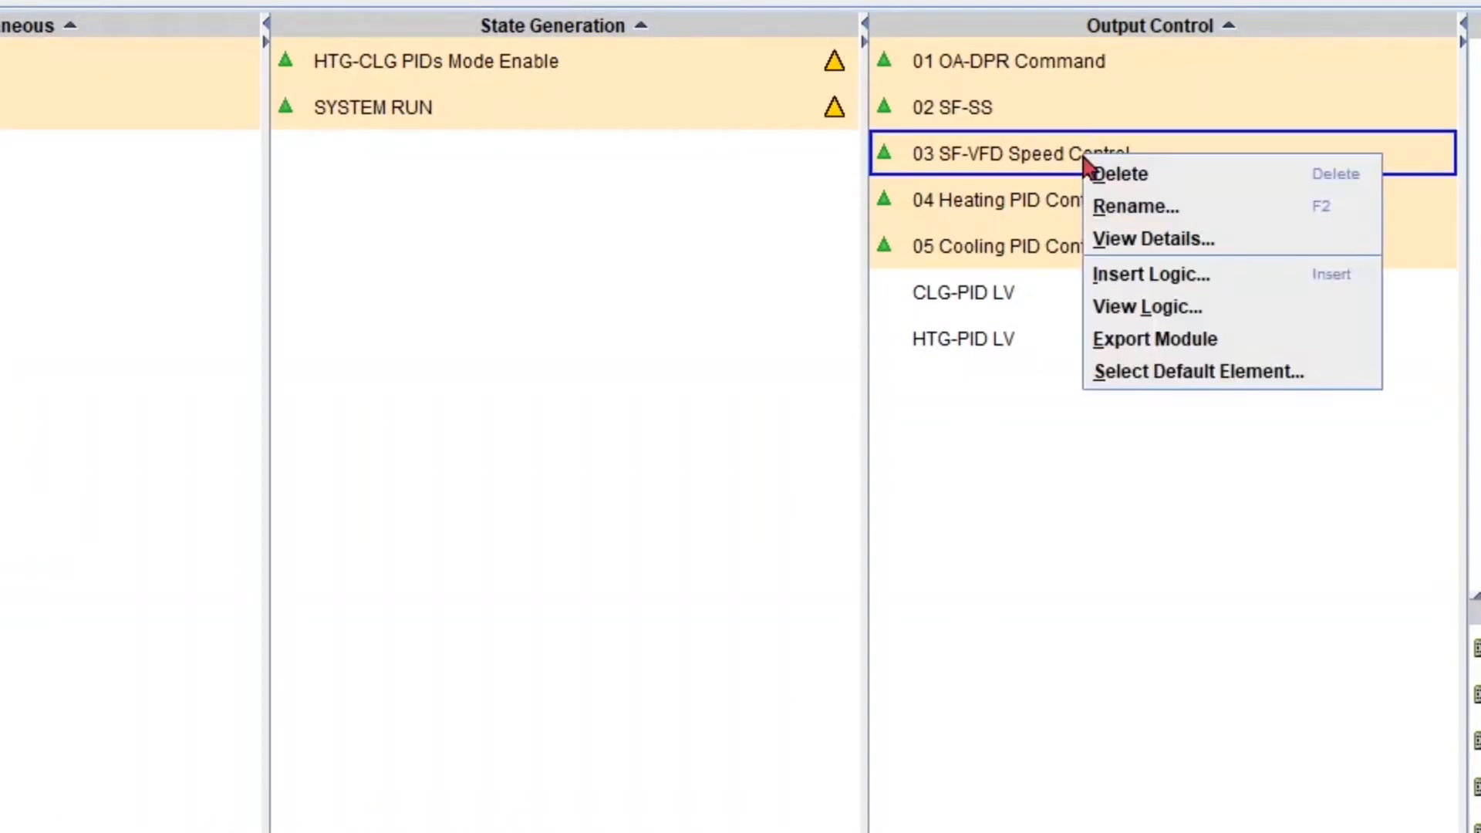
click(1195, 307)
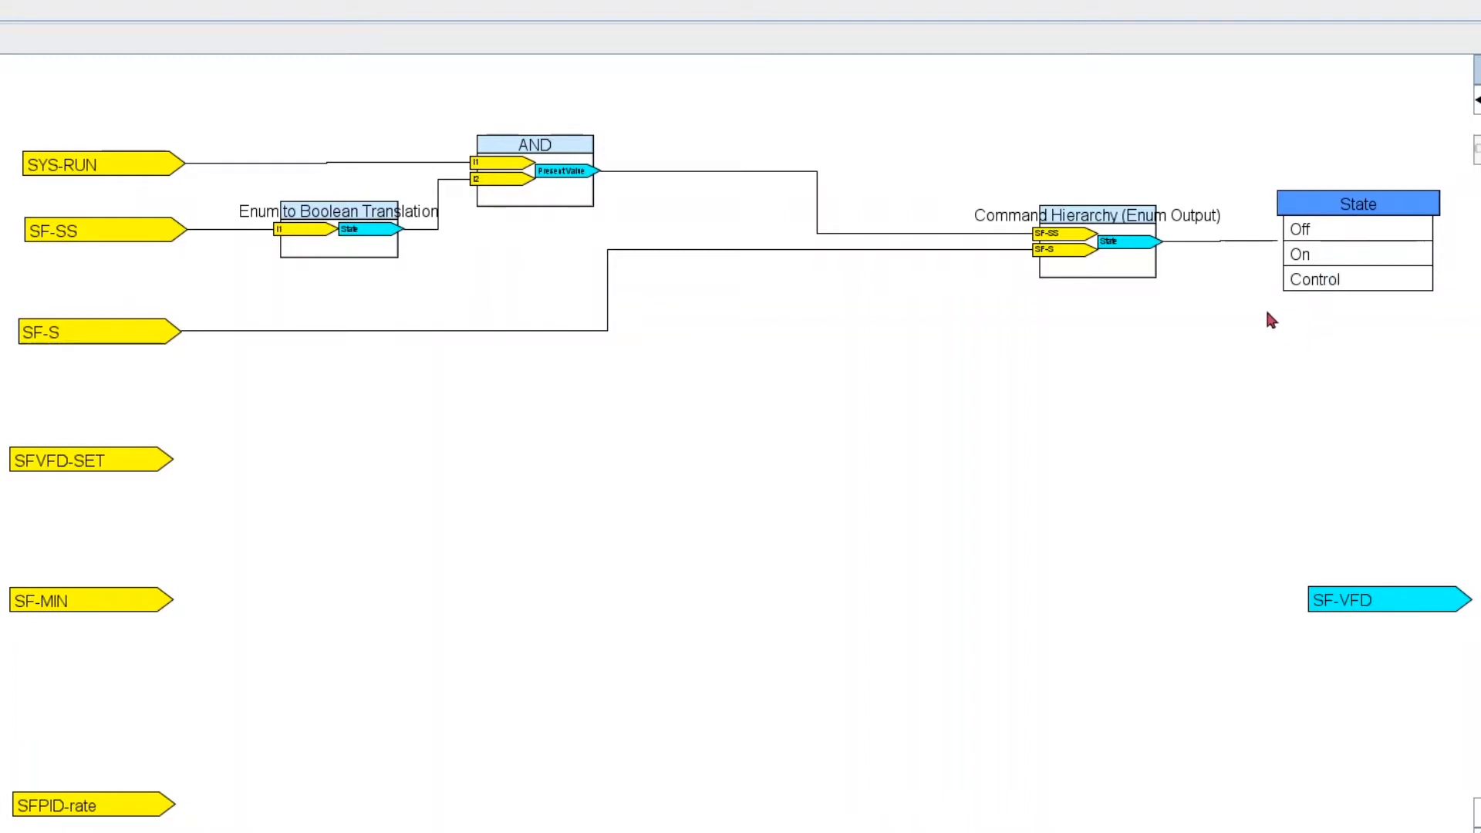
Examine the Off, On and Control state logic feeding the SF-VFD output, and return to the State section
click(1342, 236)
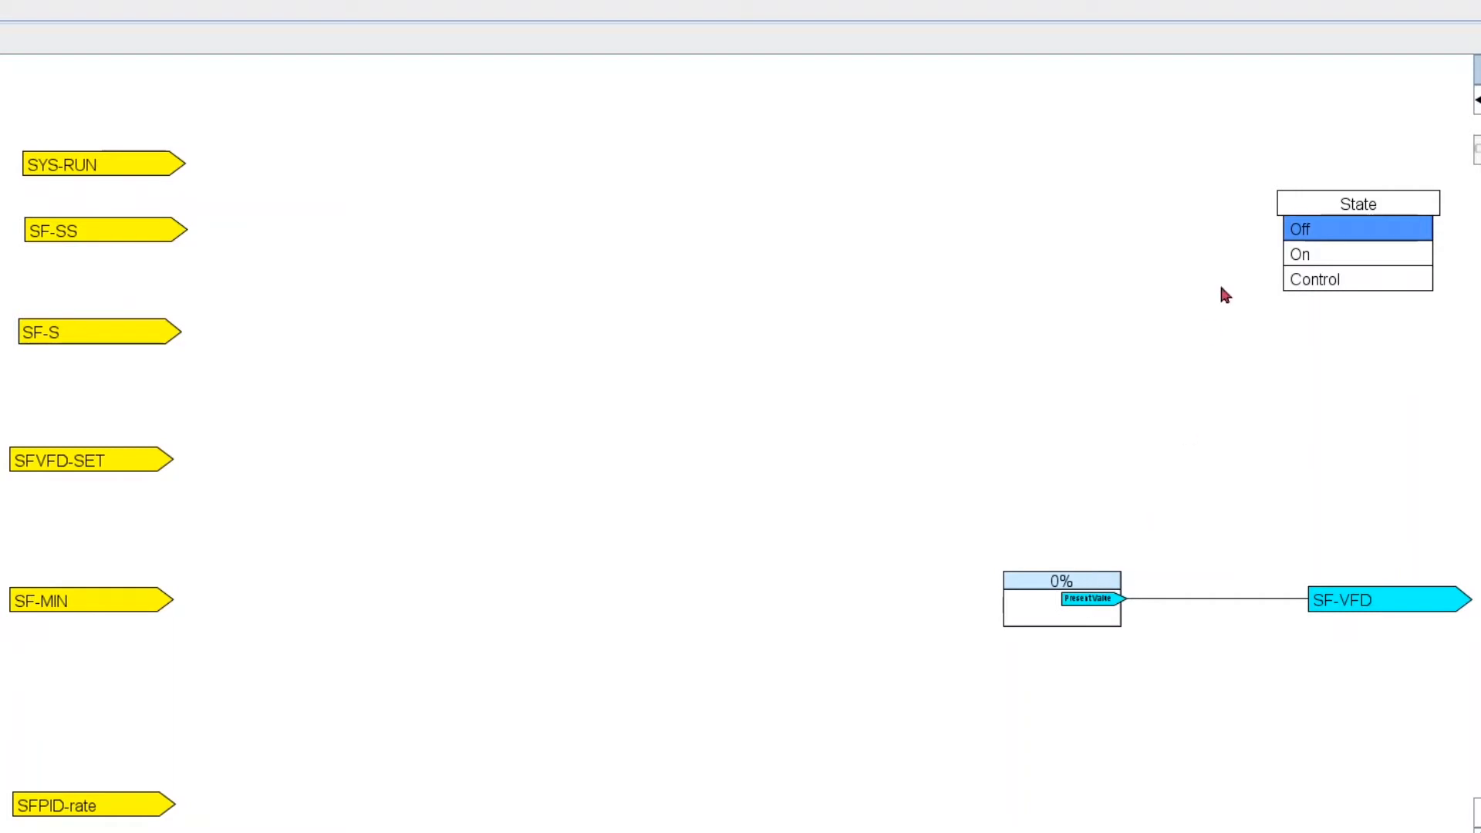
click(1311, 256)
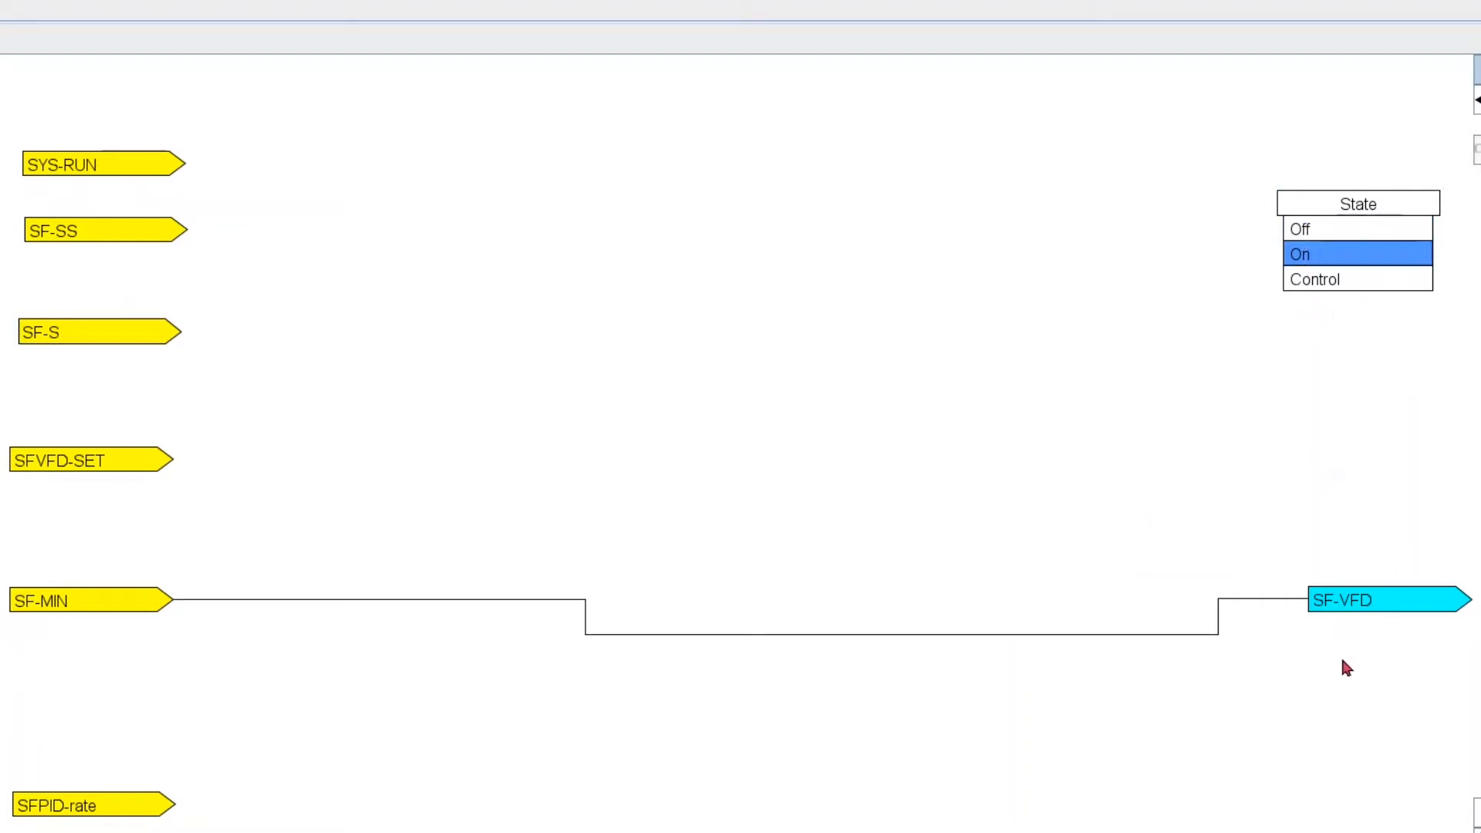
click(1370, 287)
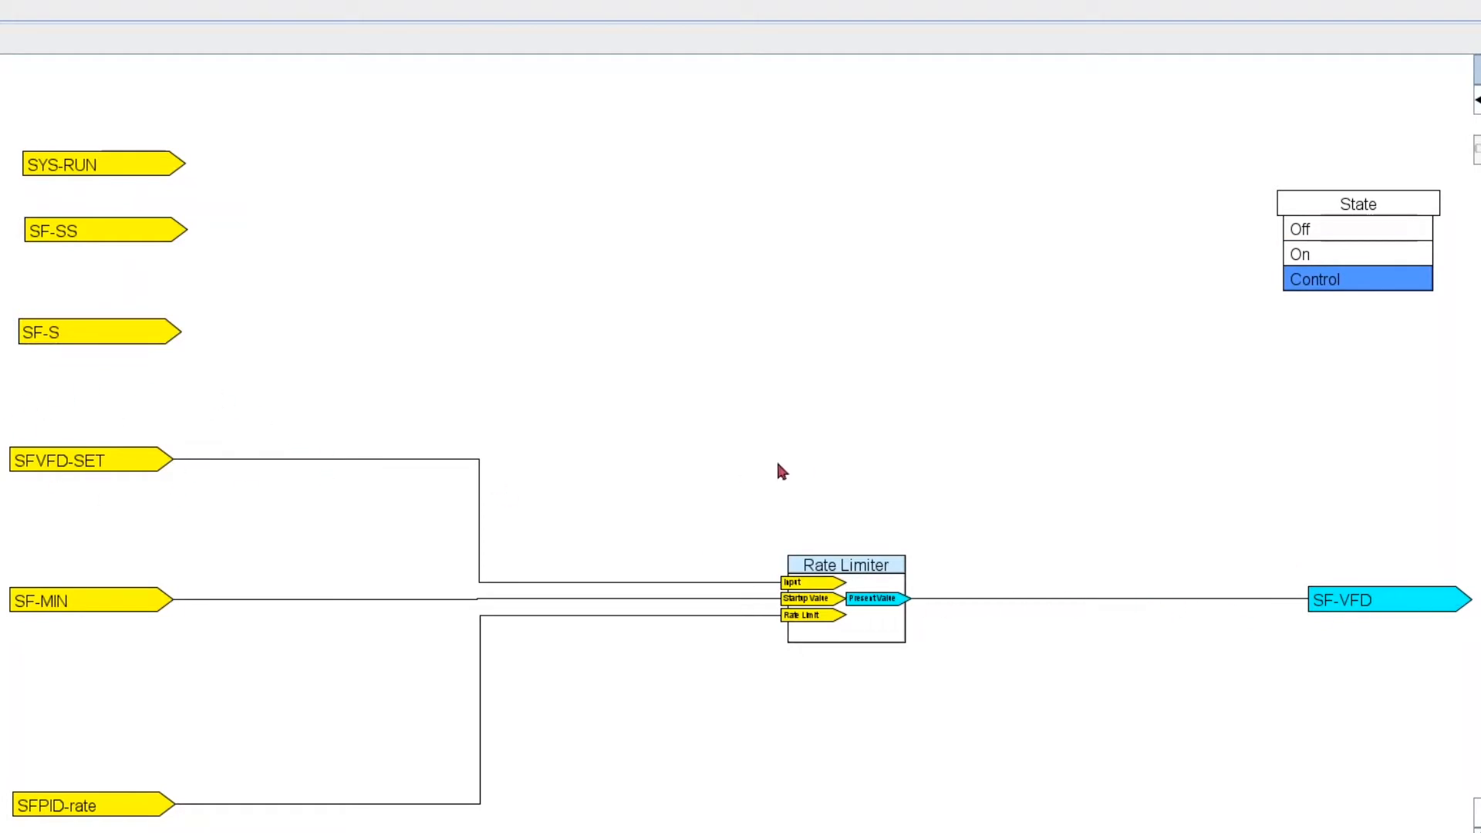
click(1379, 209)
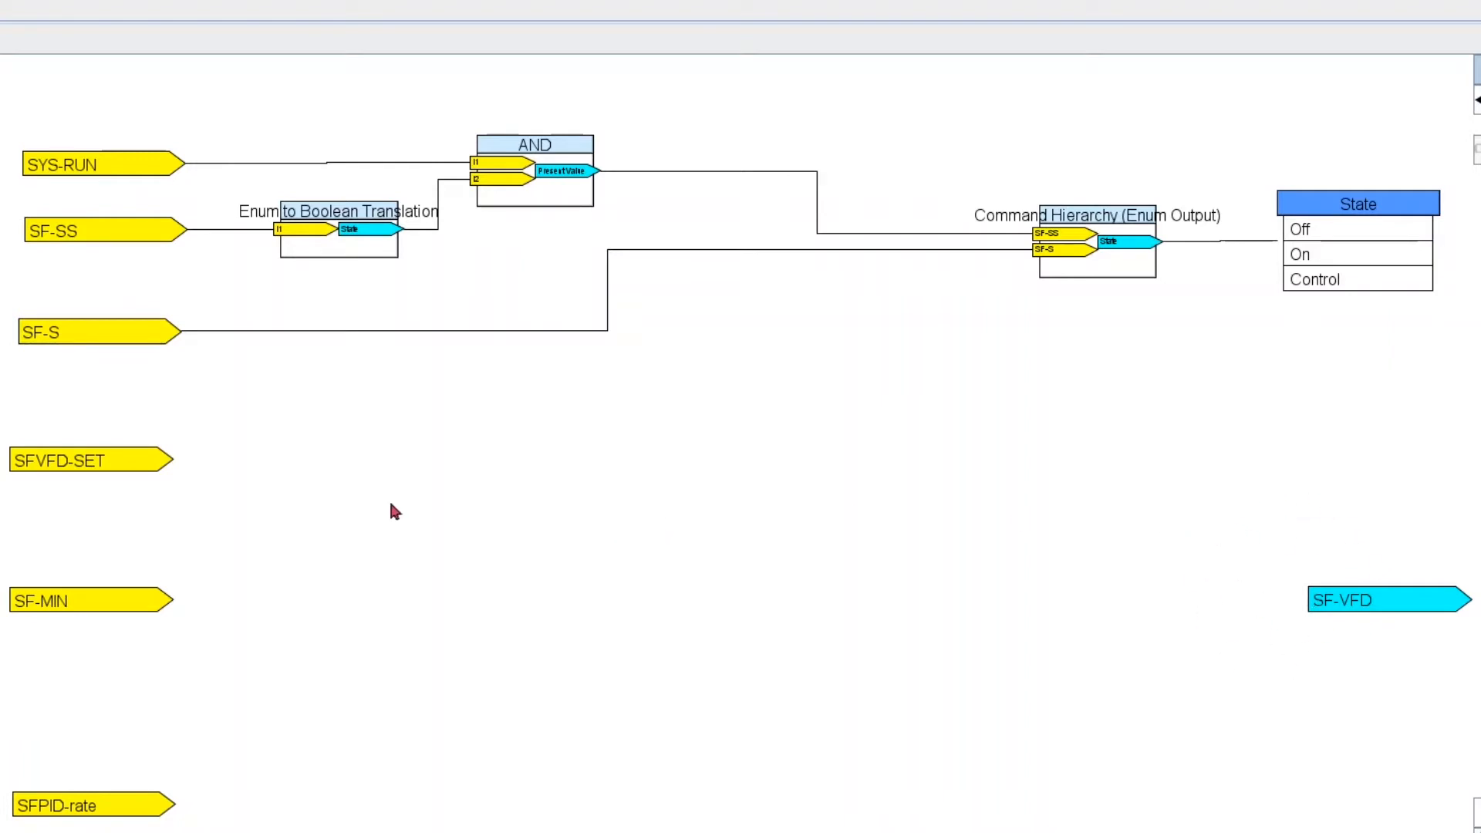
Try to connect the SFVFD-SET input directly to the SF-VFD output in the State section
drag(157, 462, 1337, 597)
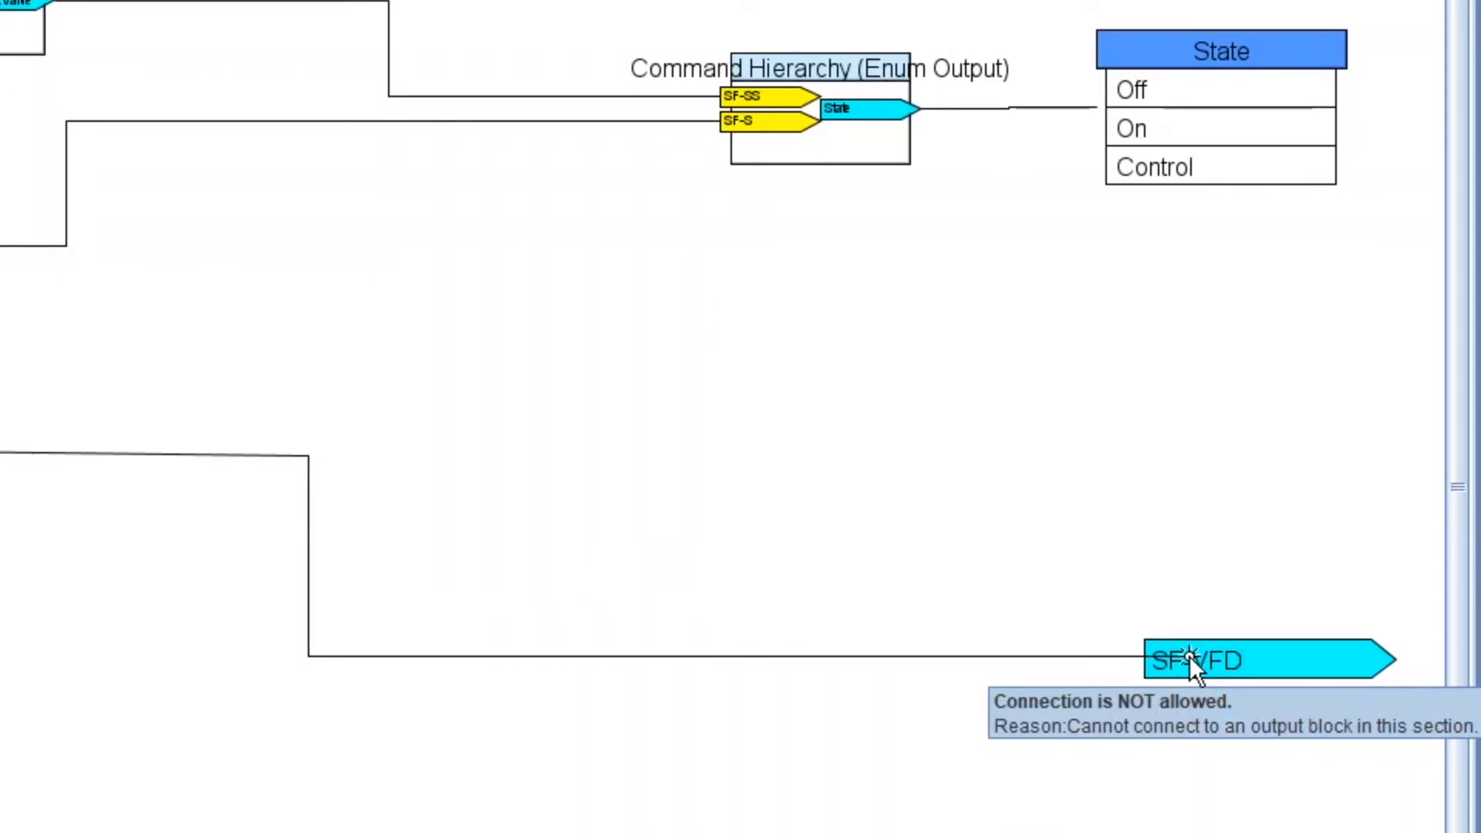
drag(1189, 655, 1189, 656)
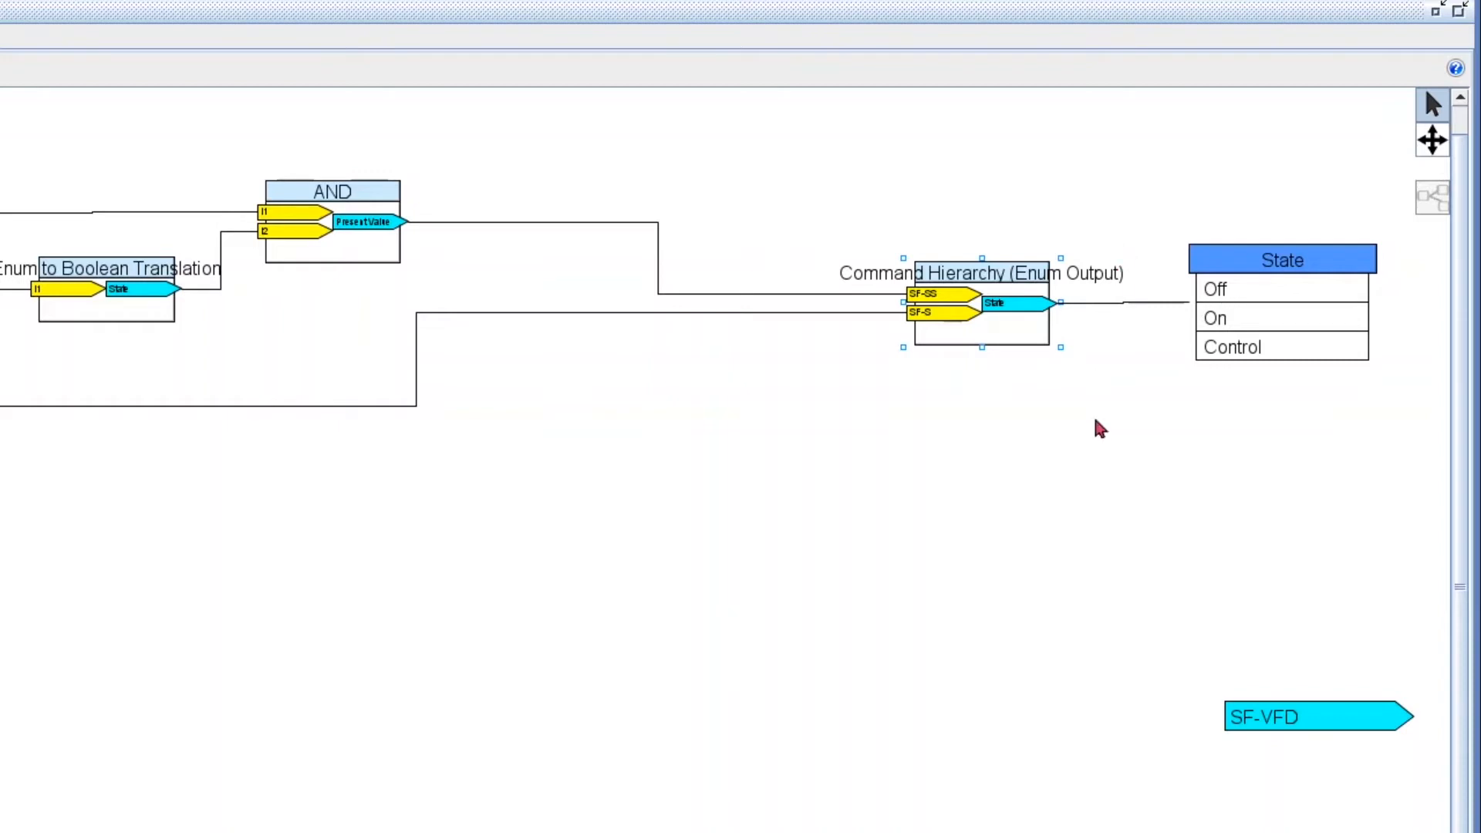
Step through the SF-VFD output's Off, On and Control states again, ending on Control
click(1238, 296)
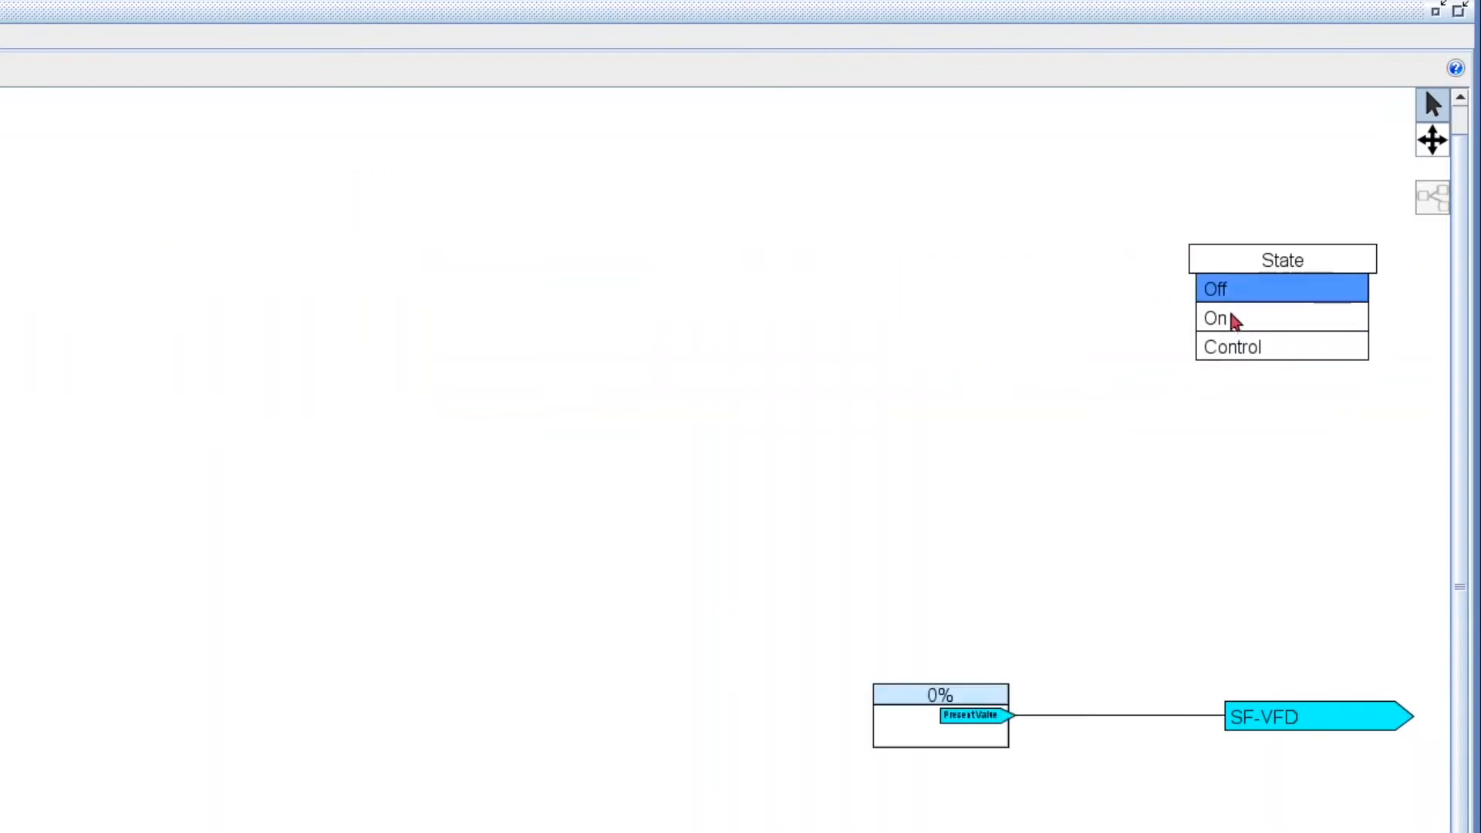
click(1237, 320)
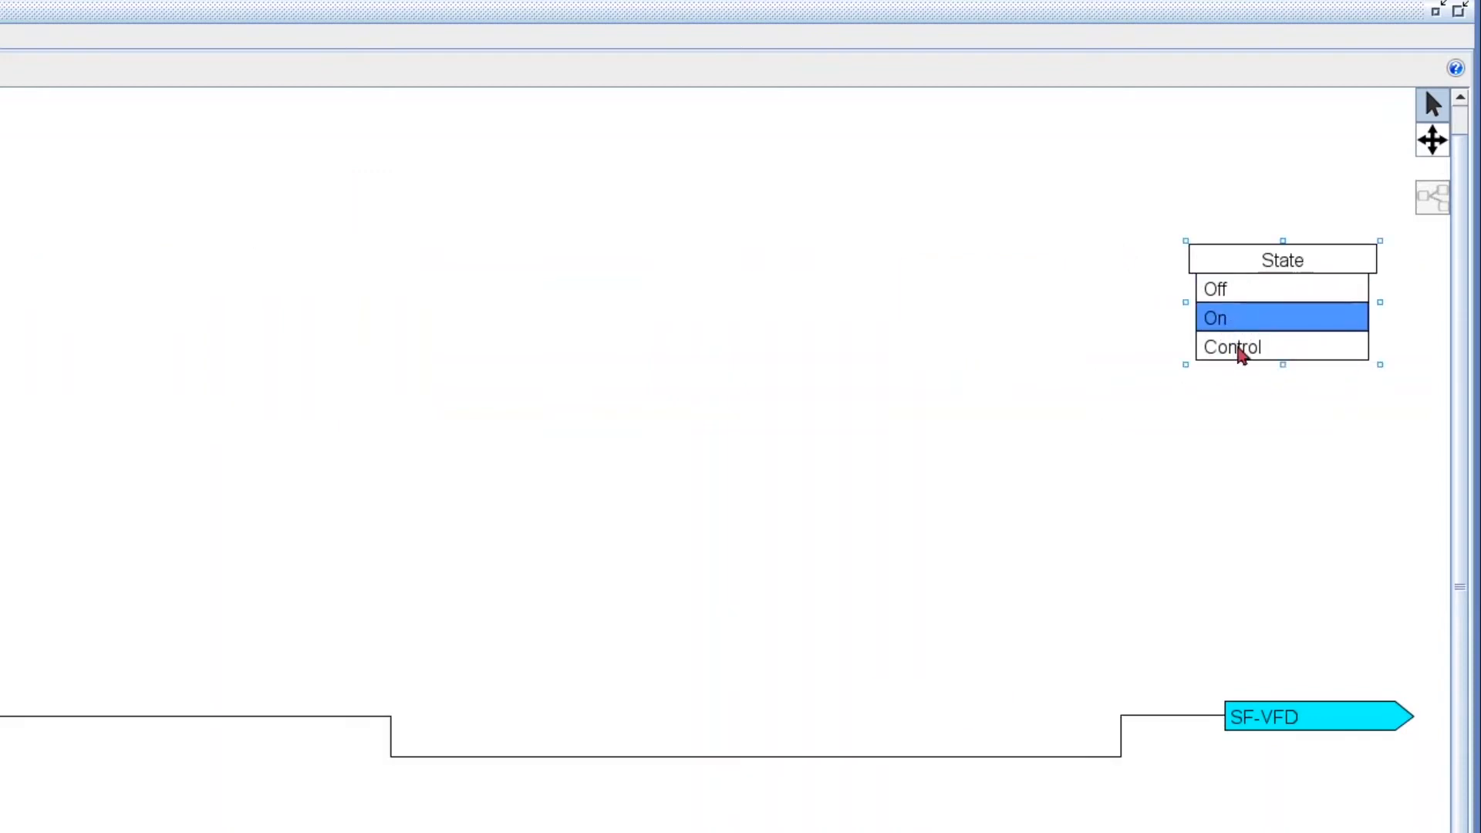
click(1237, 348)
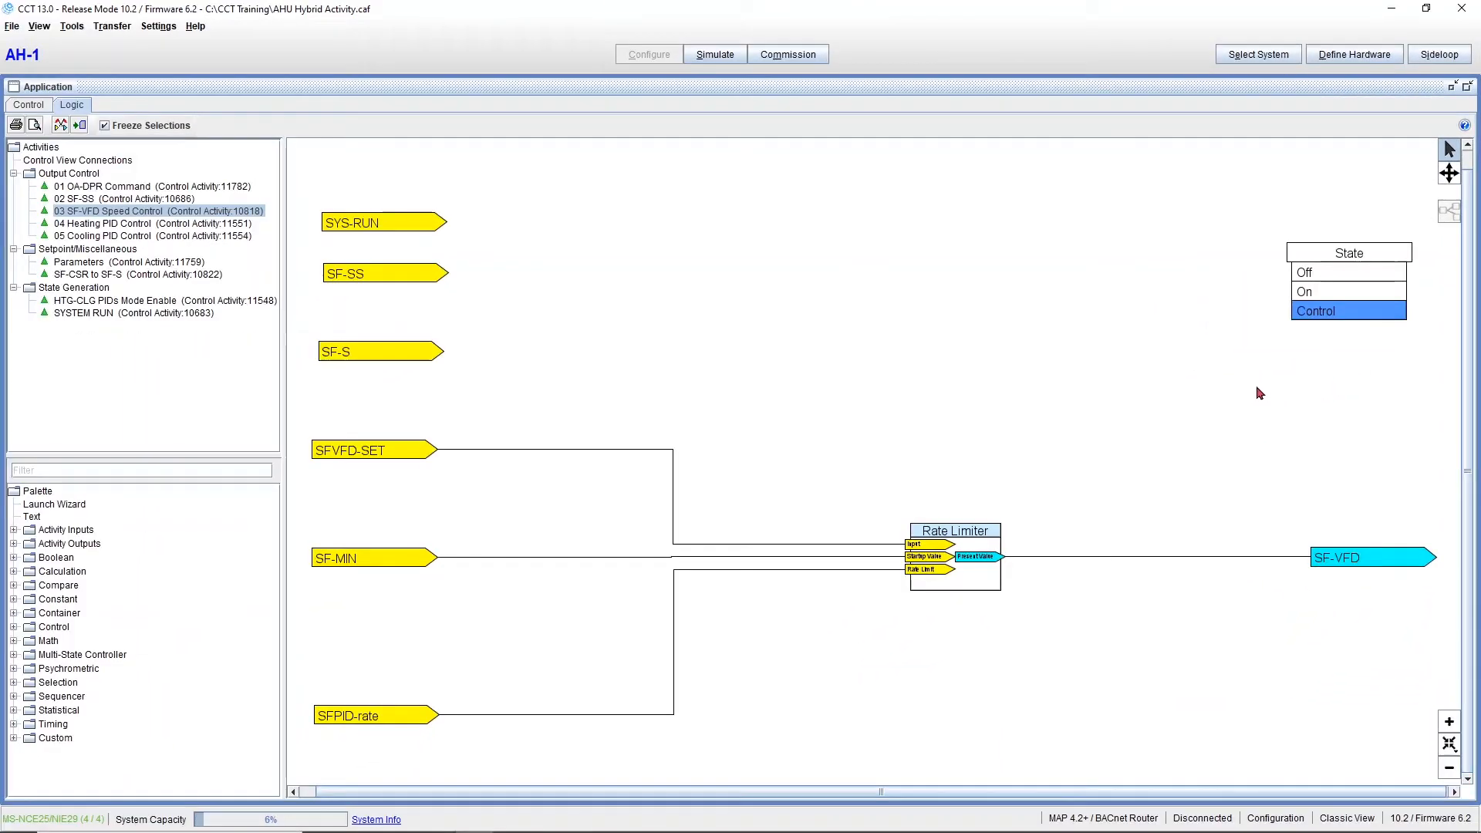
From the control view, open the module selection for a new output control and set the Damper Minimum Position count to 1
click(27, 106)
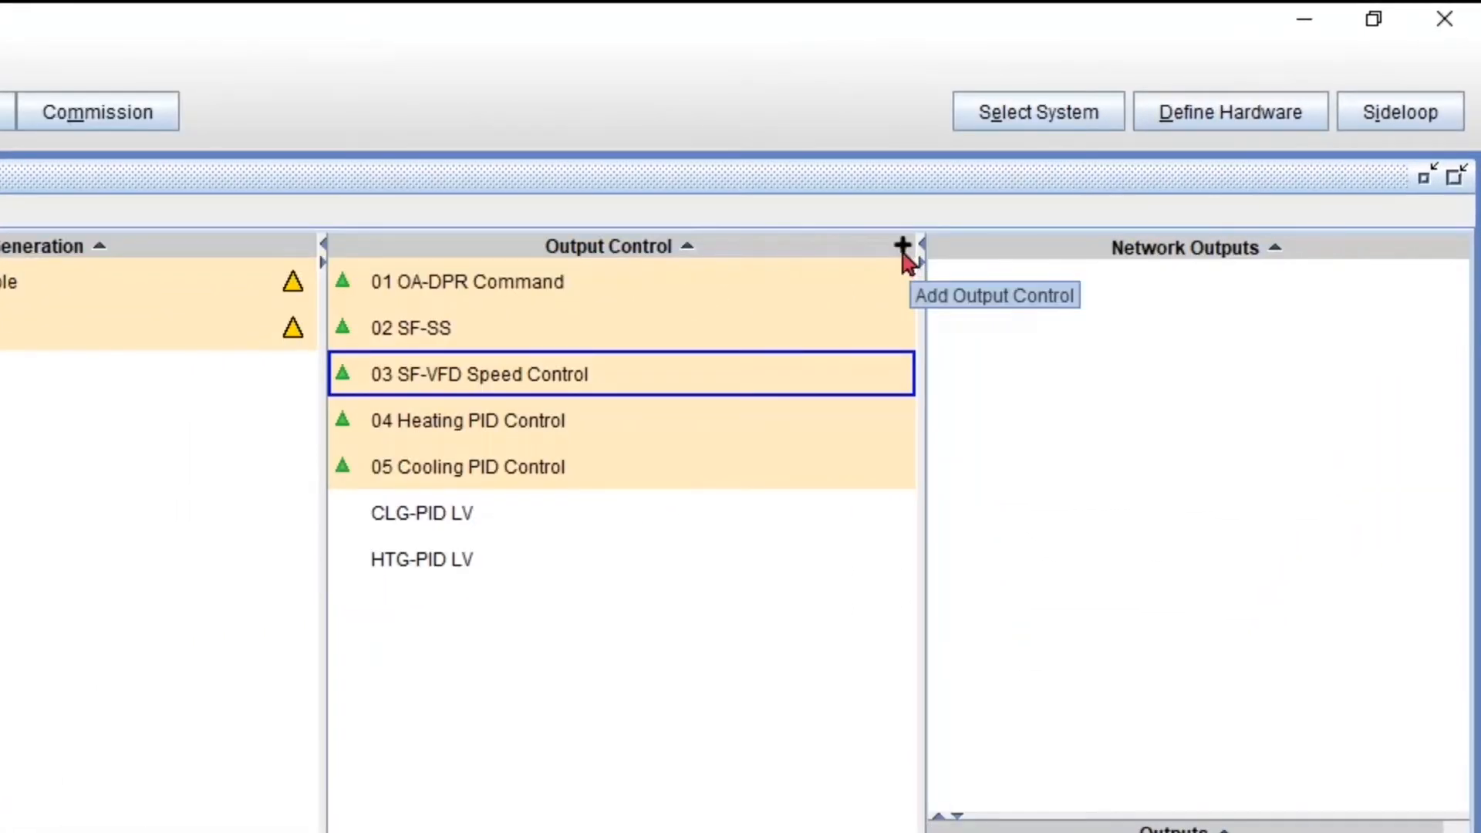
click(904, 254)
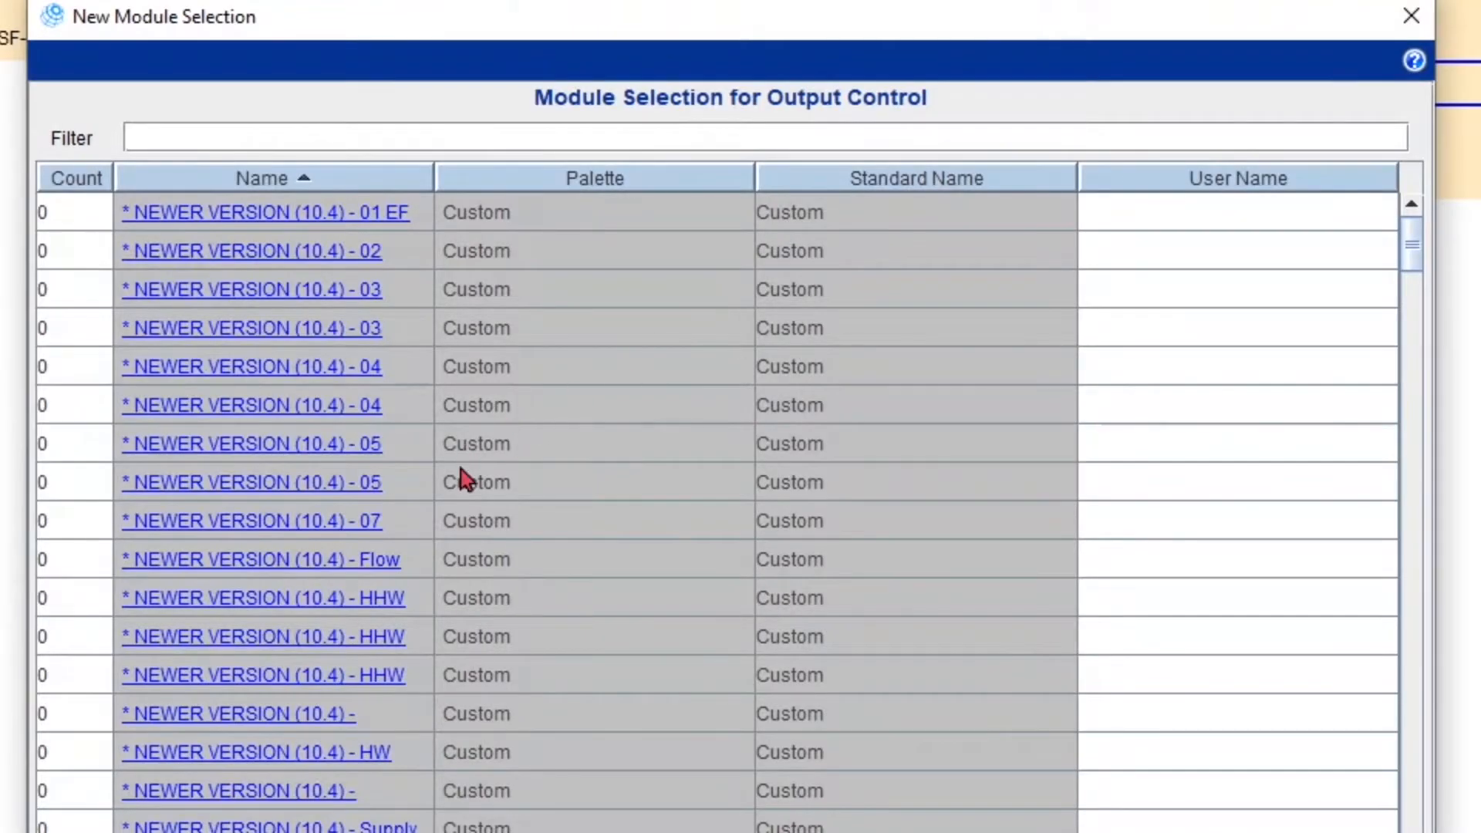
scroll(463, 478, down, 13)
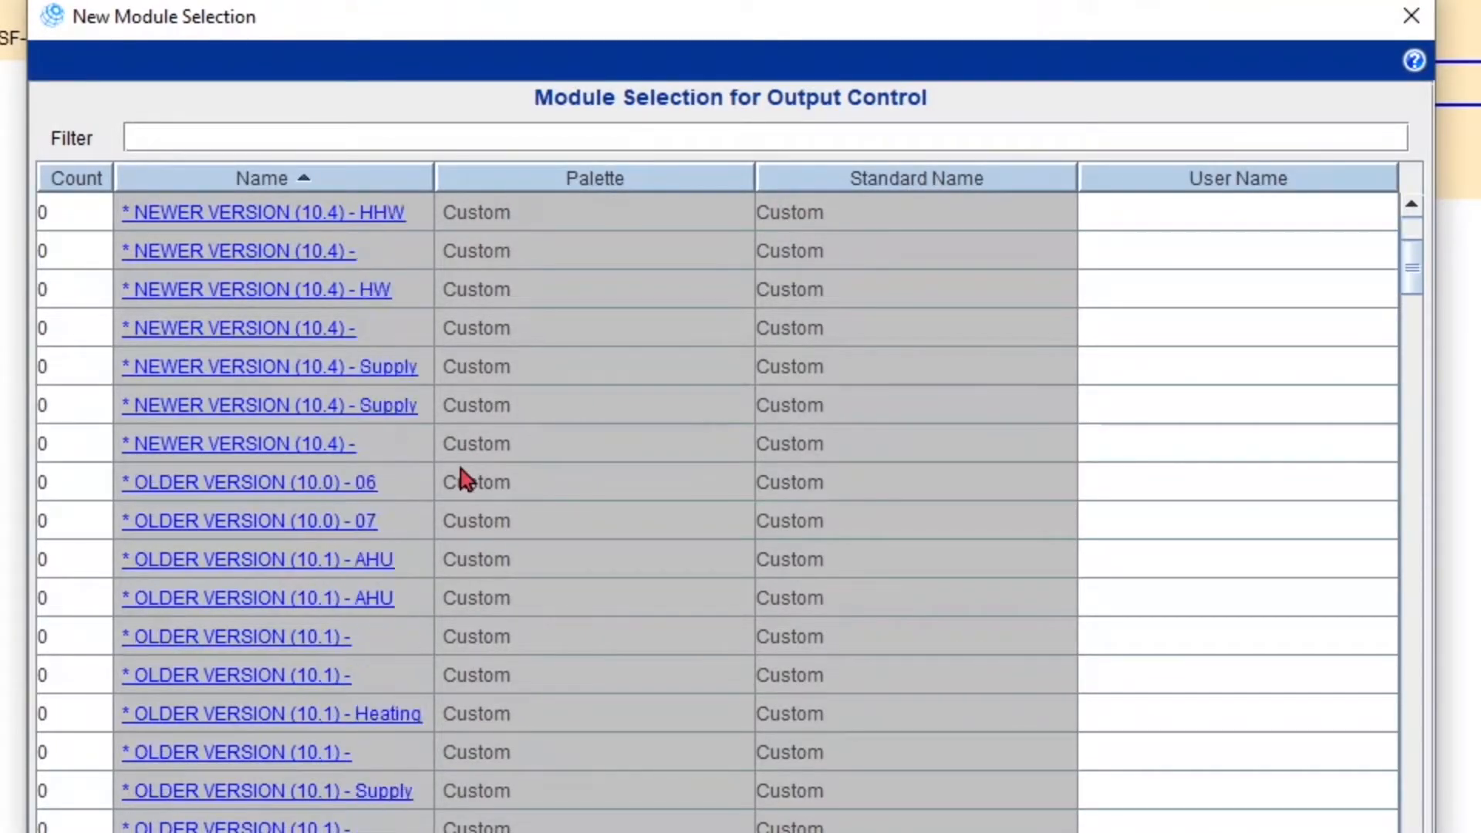
scroll(479, 478, down, 2)
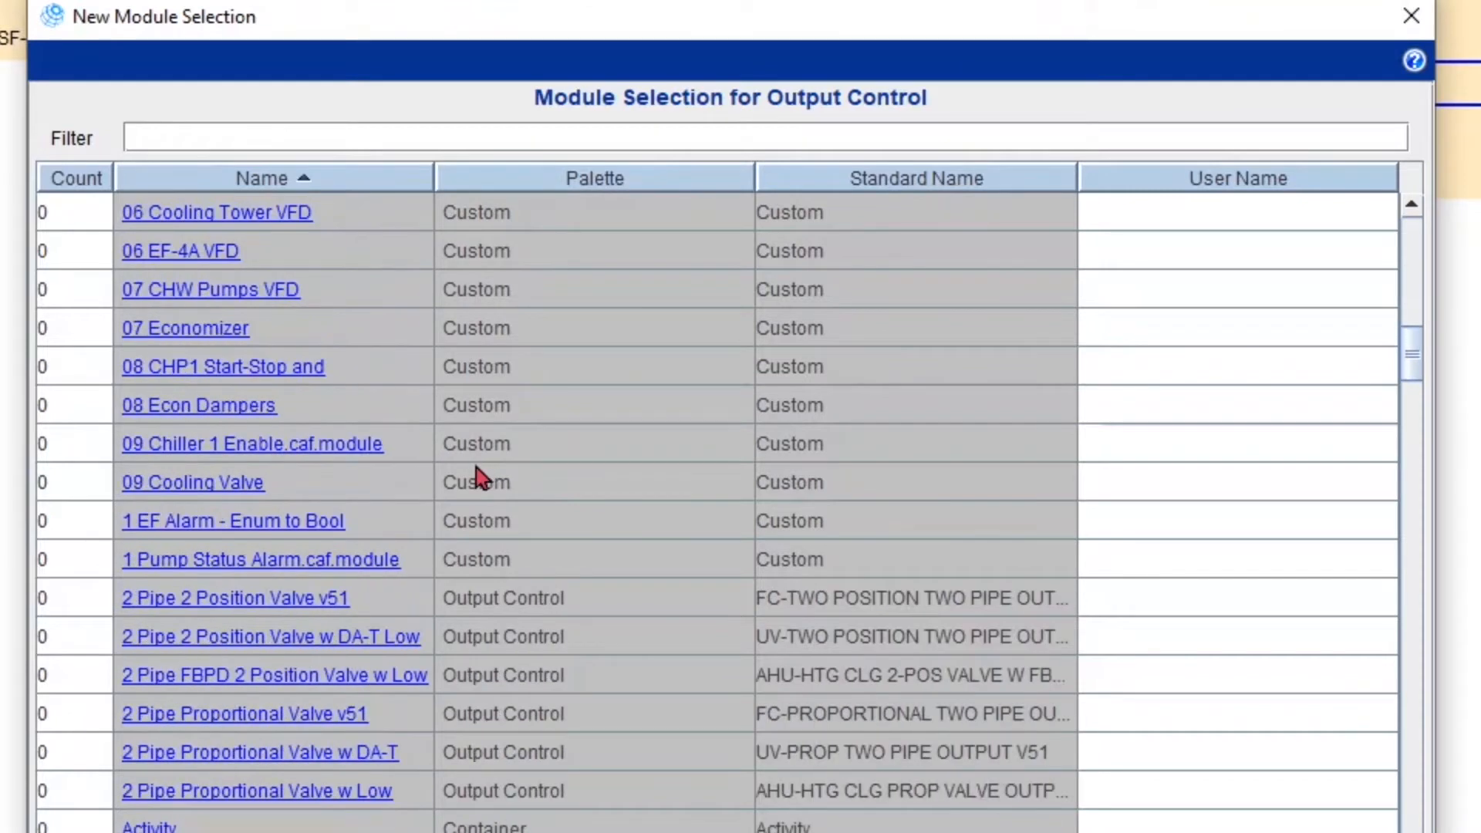
scroll(478, 479, down, 6)
scroll(482, 472, down, 1)
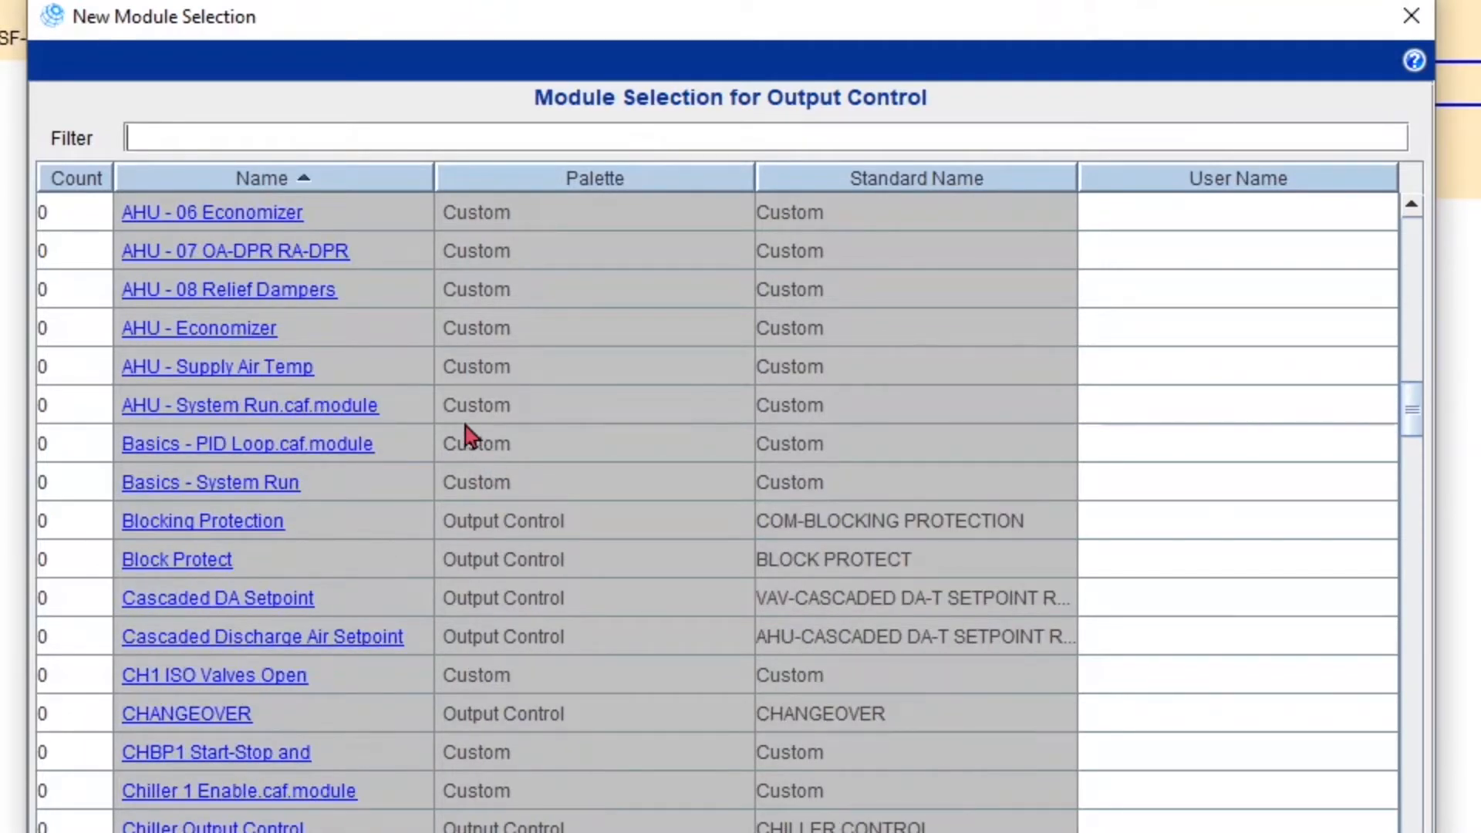
scroll(465, 426, down, 11)
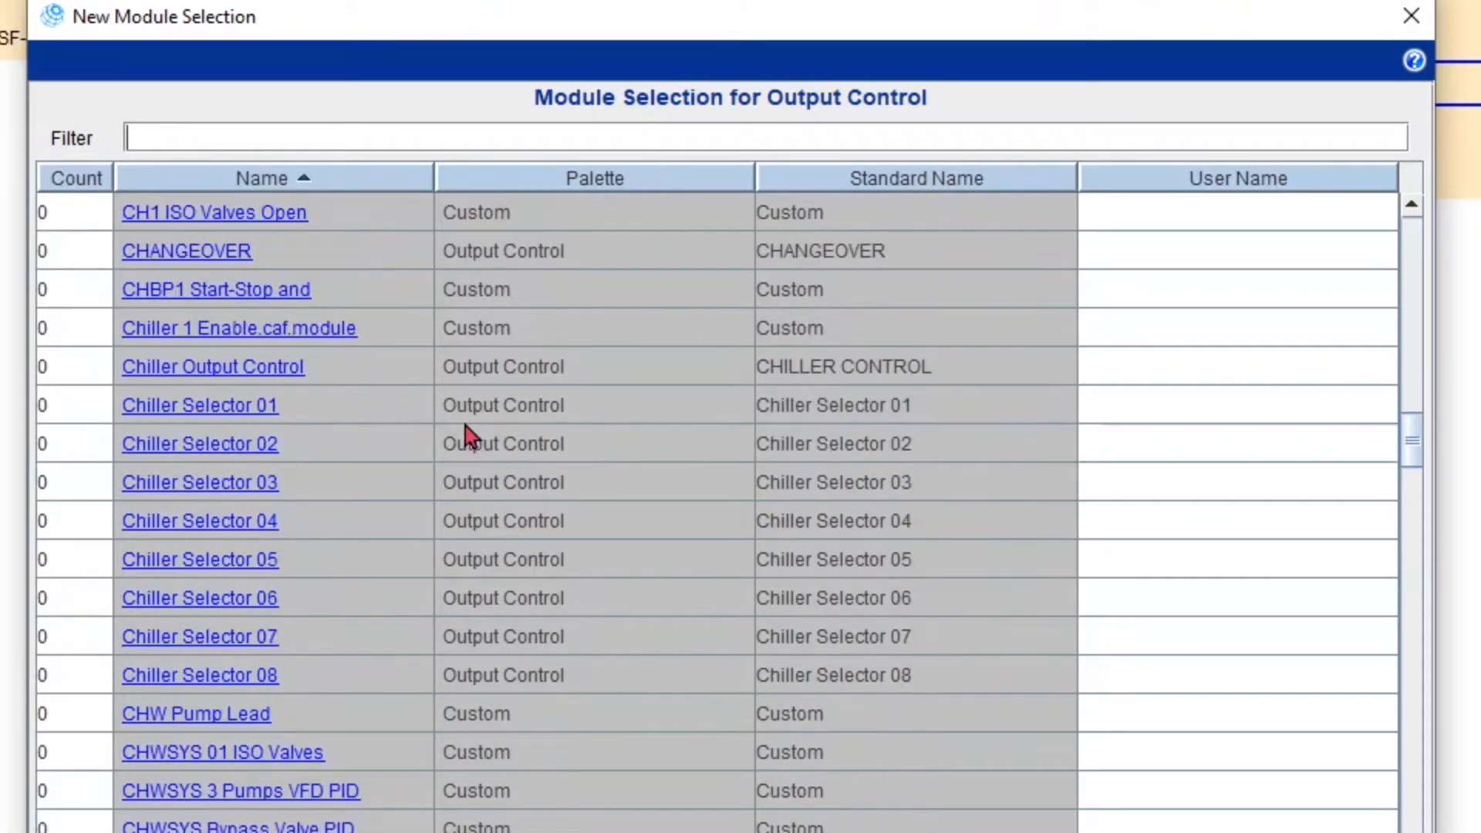
scroll(465, 426, down, 9)
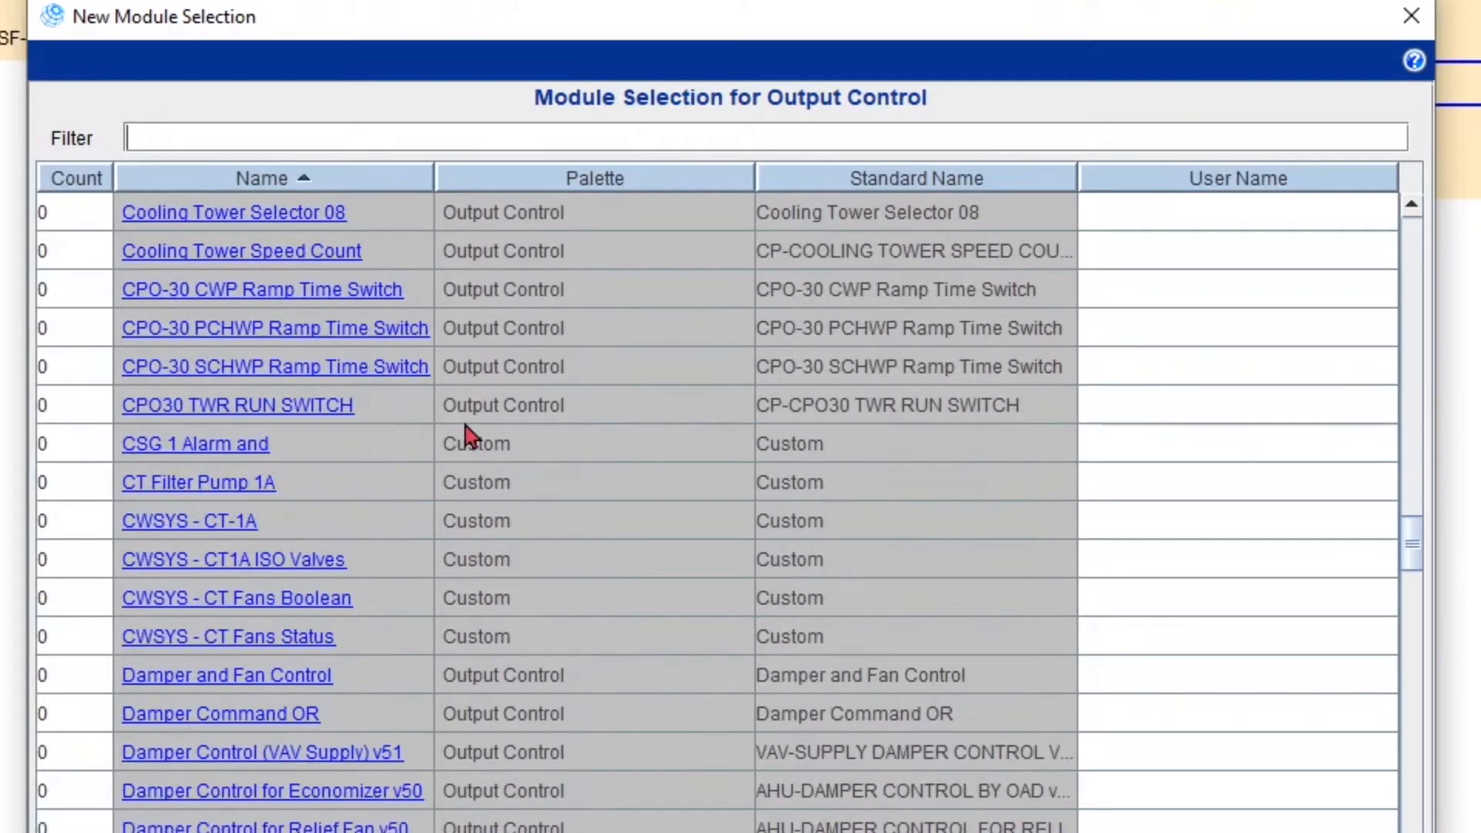
scroll(465, 426, up, 2)
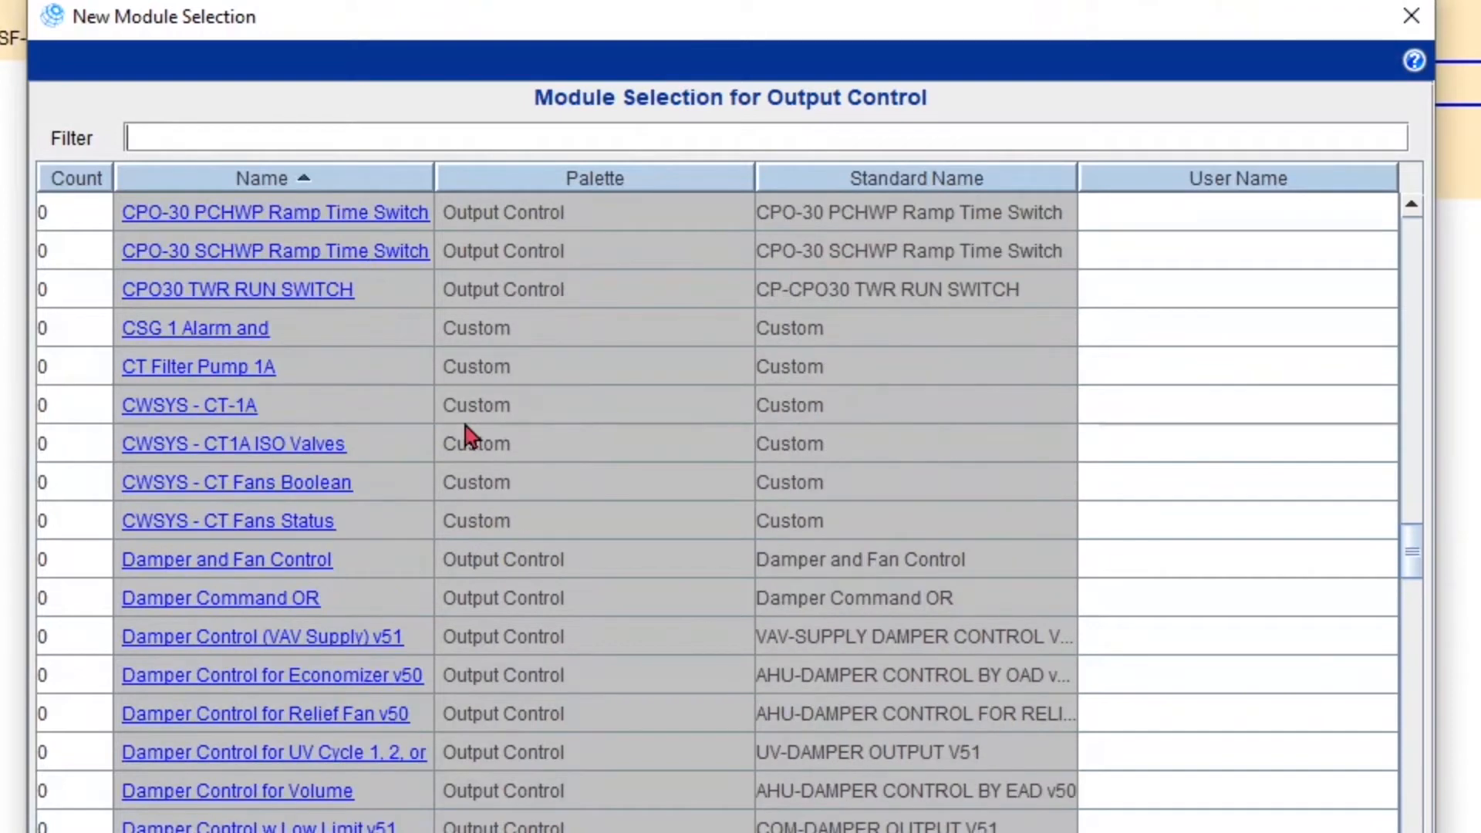
scroll(447, 478, down, 1)
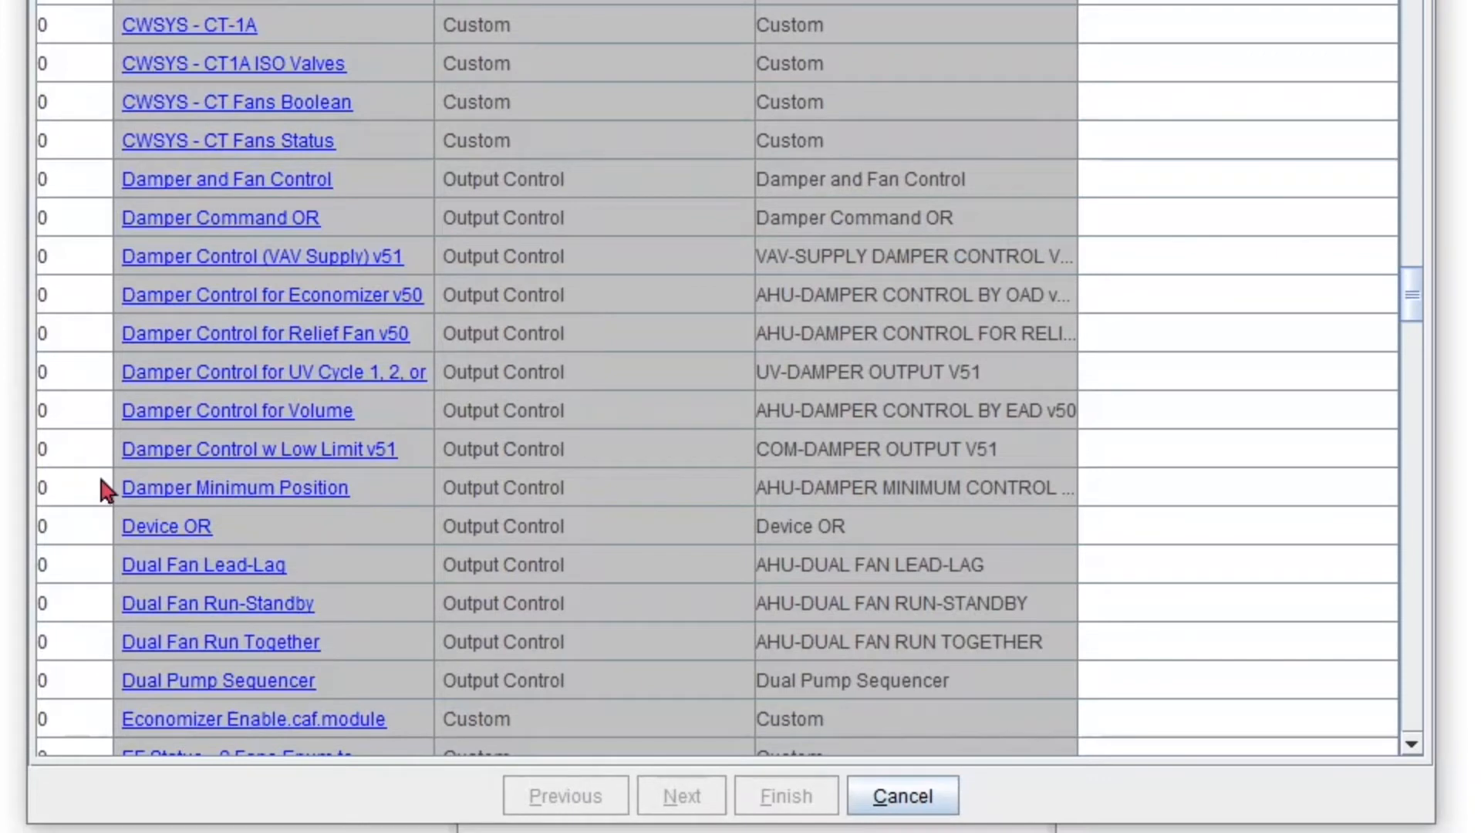
click(100, 479)
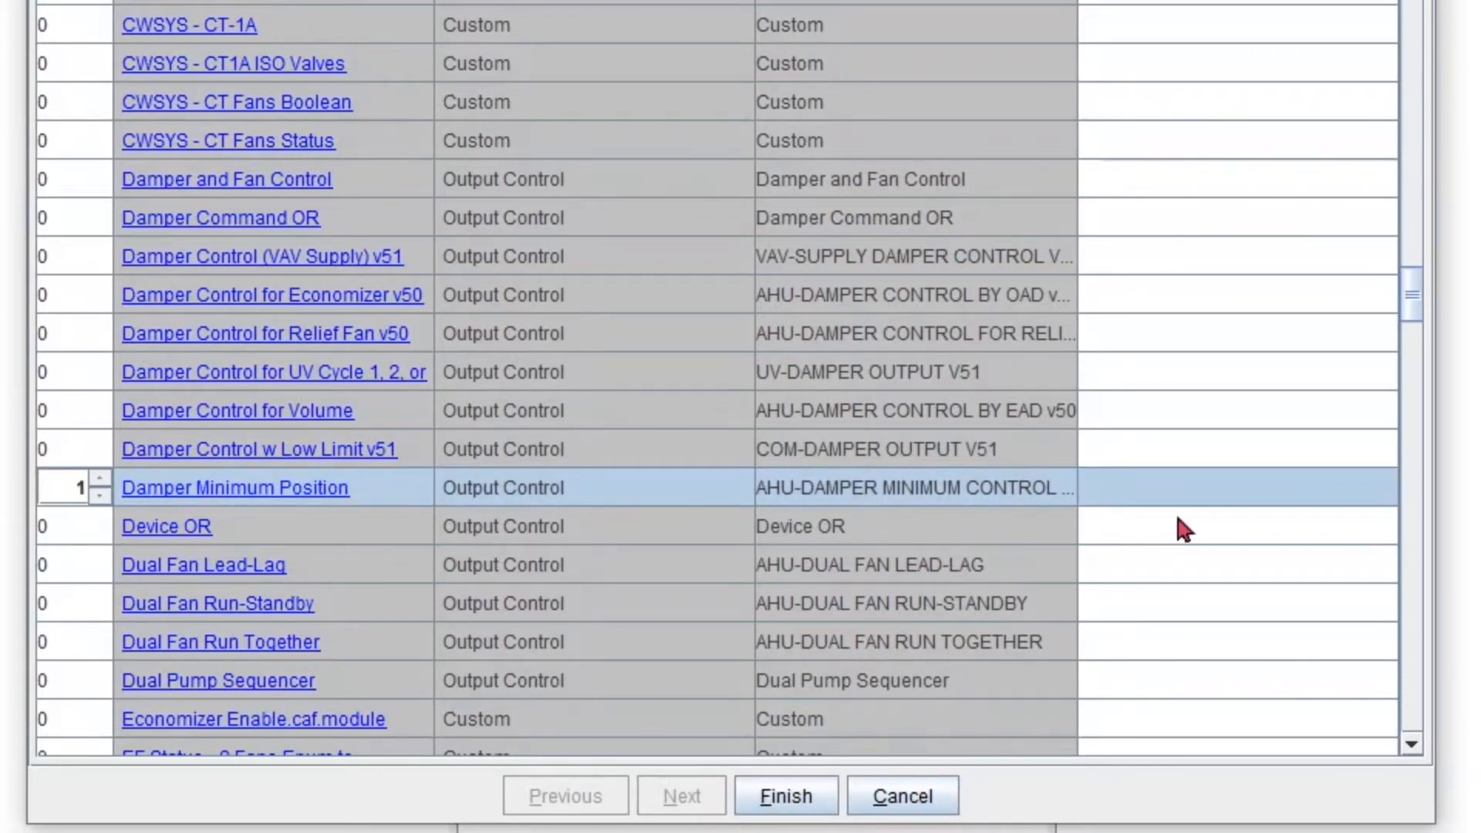
Add the Damper Minimum Position module under its default user name and open its logic
click(1184, 484)
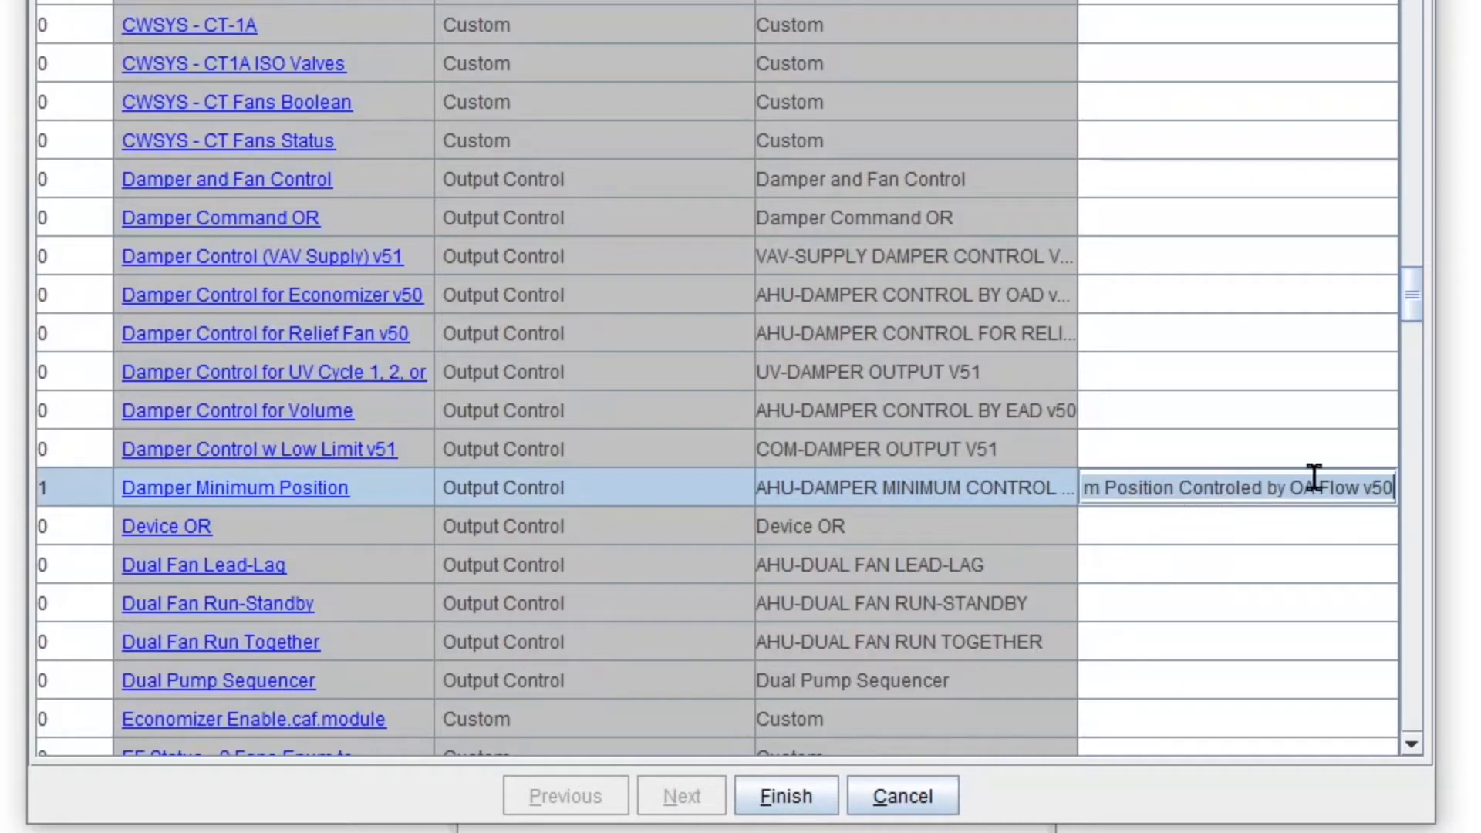
click(799, 808)
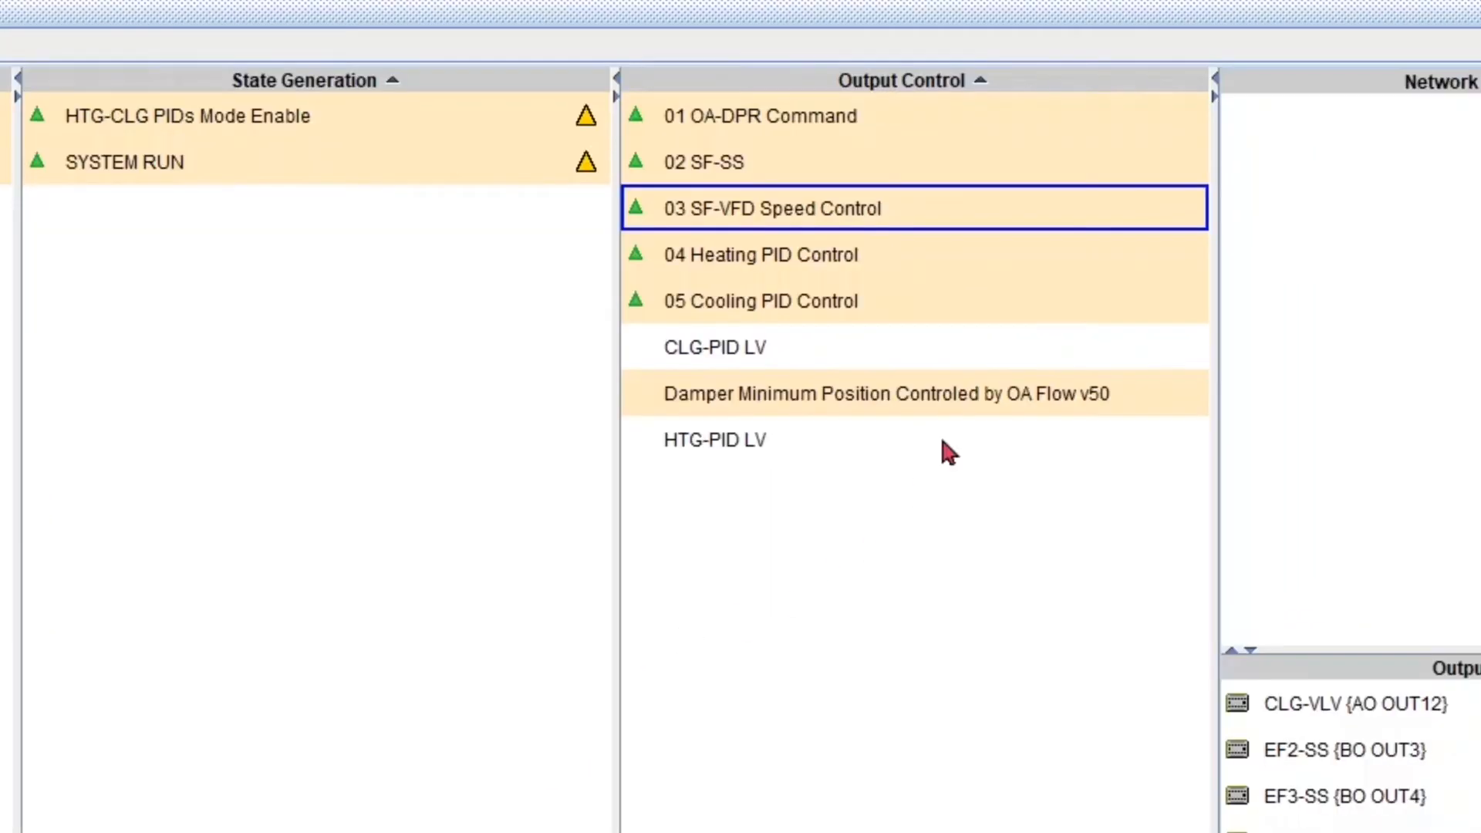
click(947, 404)
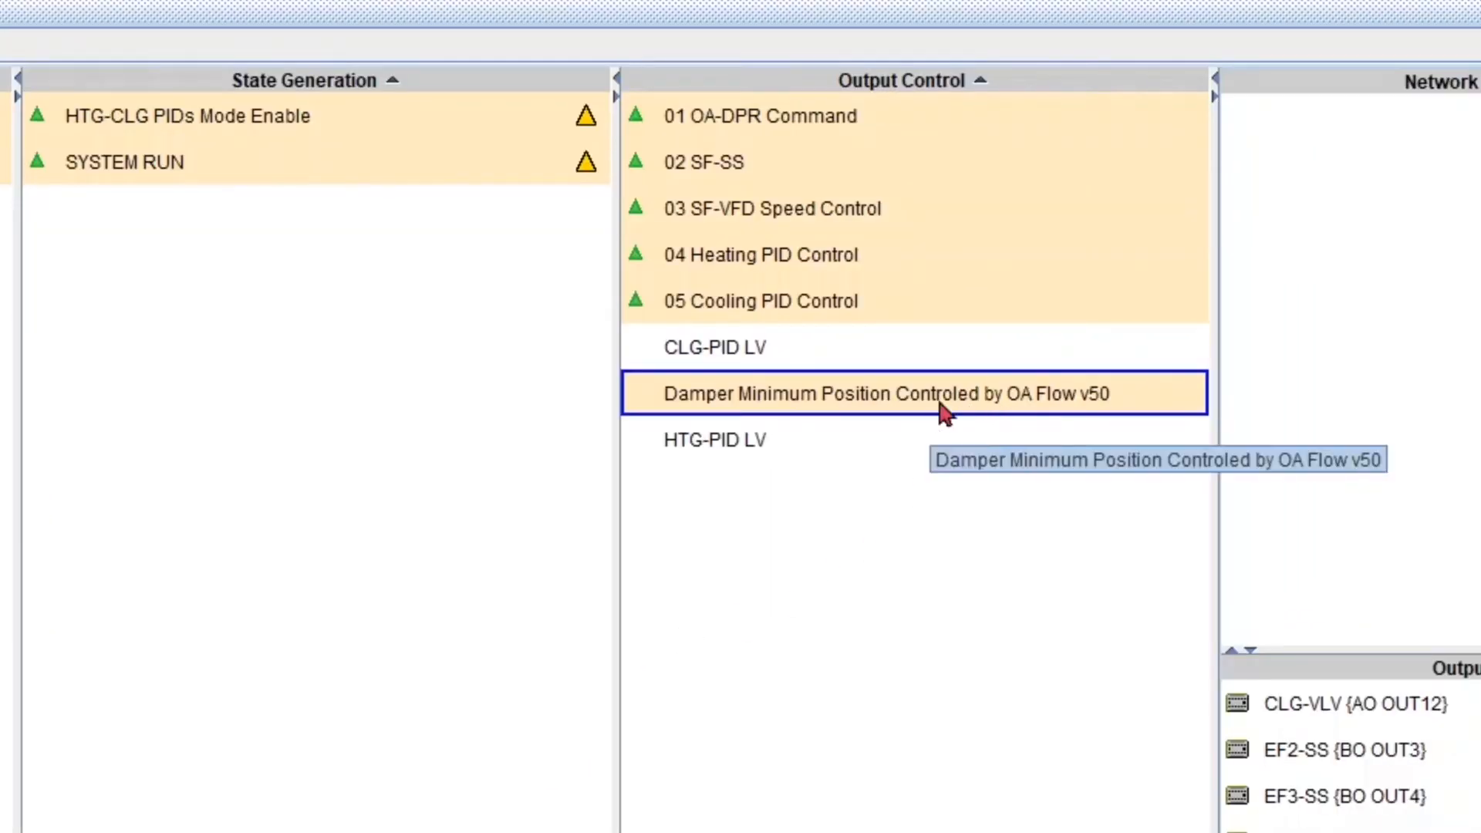
right_click(945, 412)
click(1018, 552)
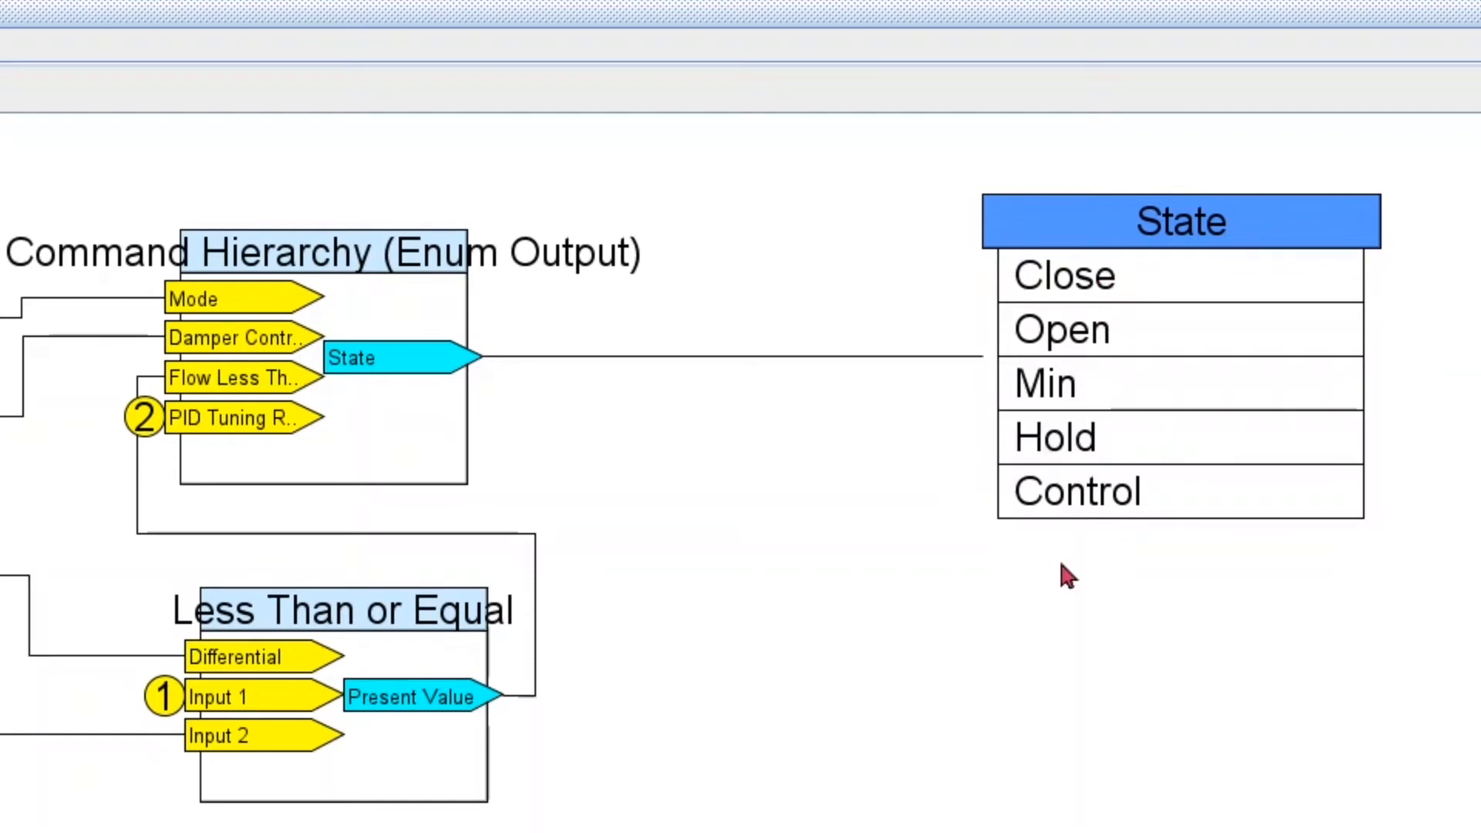
Check the default values of the constants feeding the Min Air Flow Setpoint output in the Close and Open states
scroll(1063, 567, down, 1)
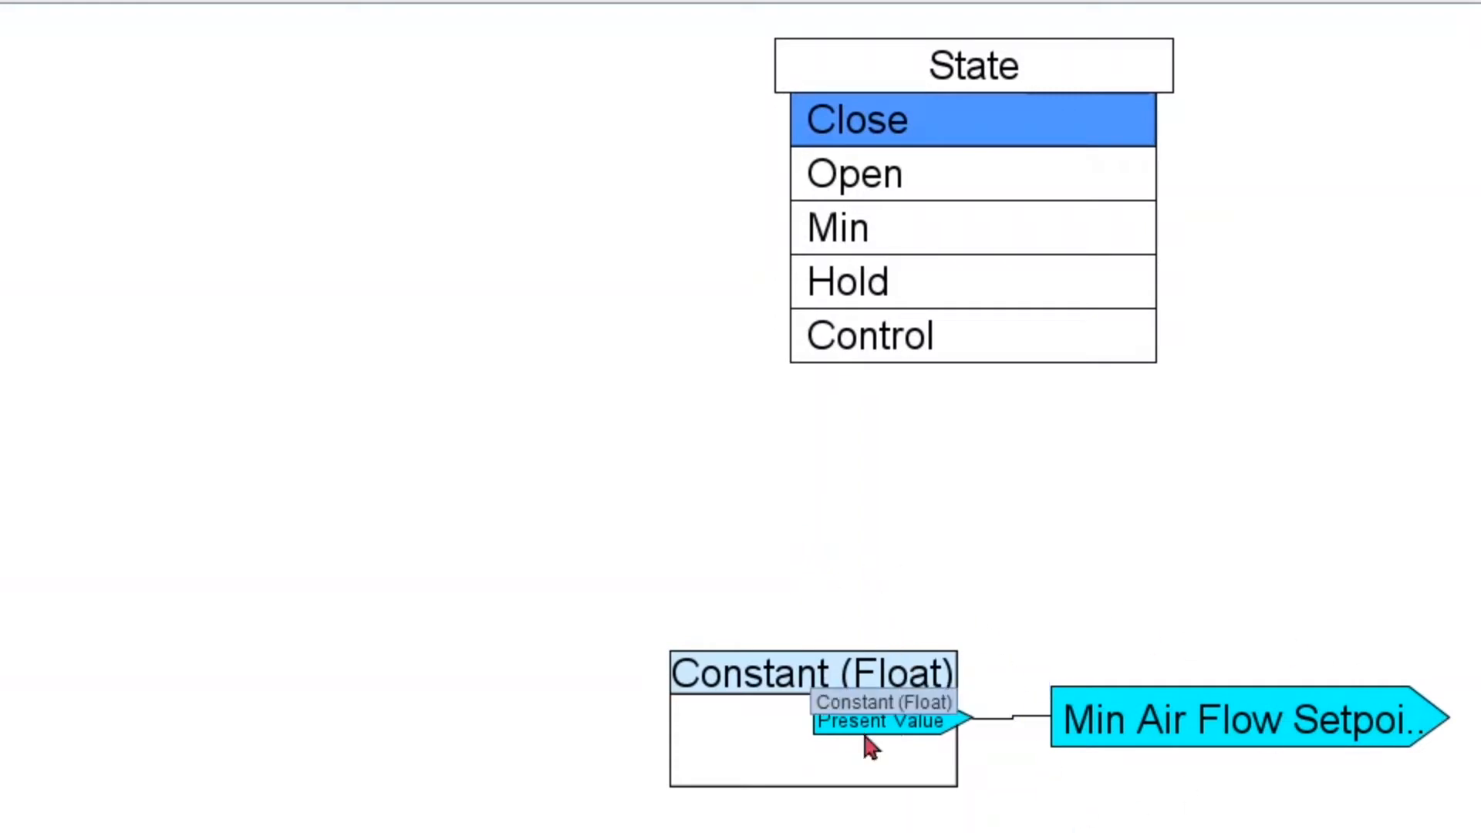
double_click(715, 719)
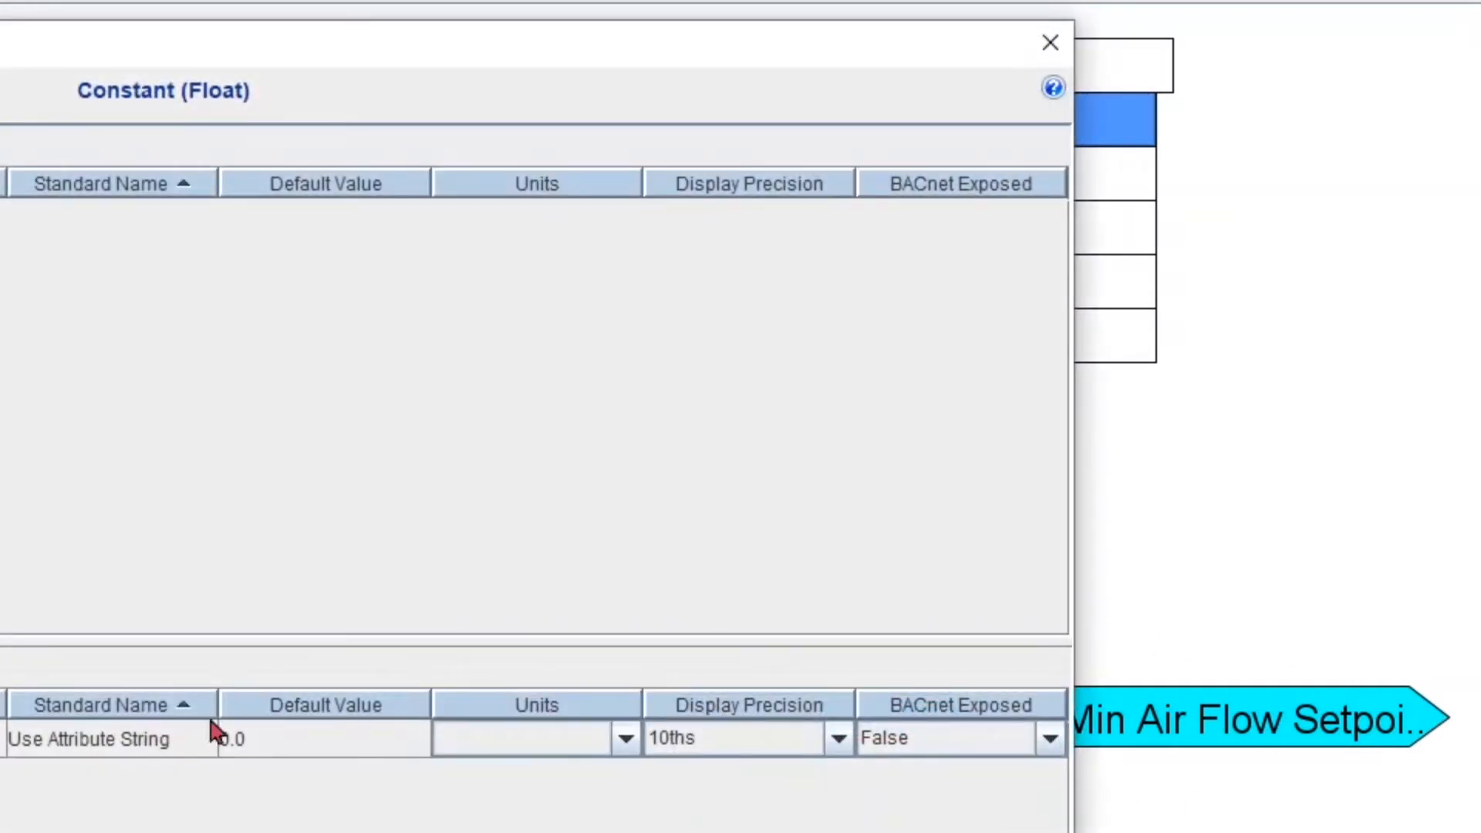
click(1049, 43)
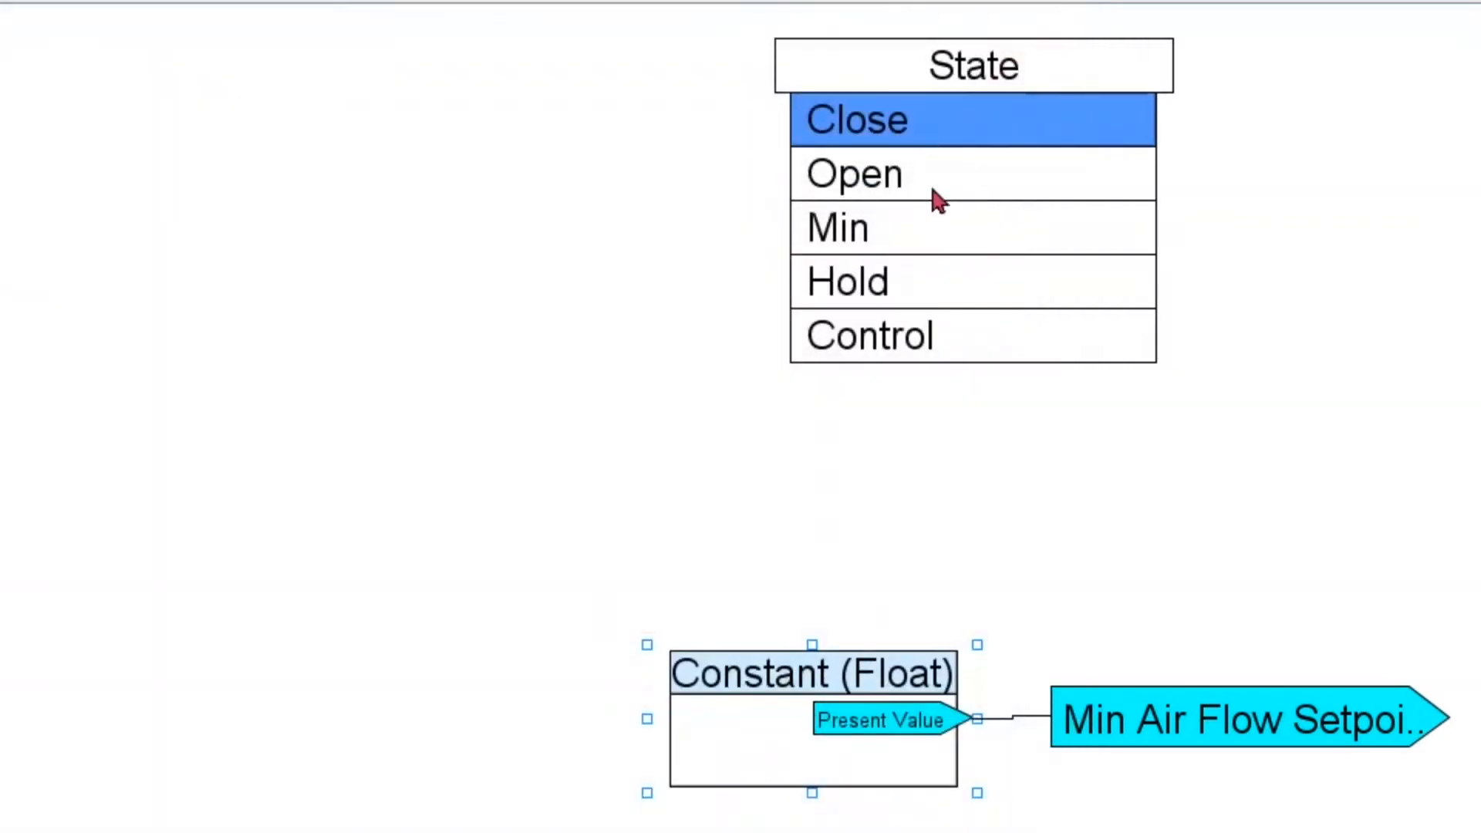
click(935, 193)
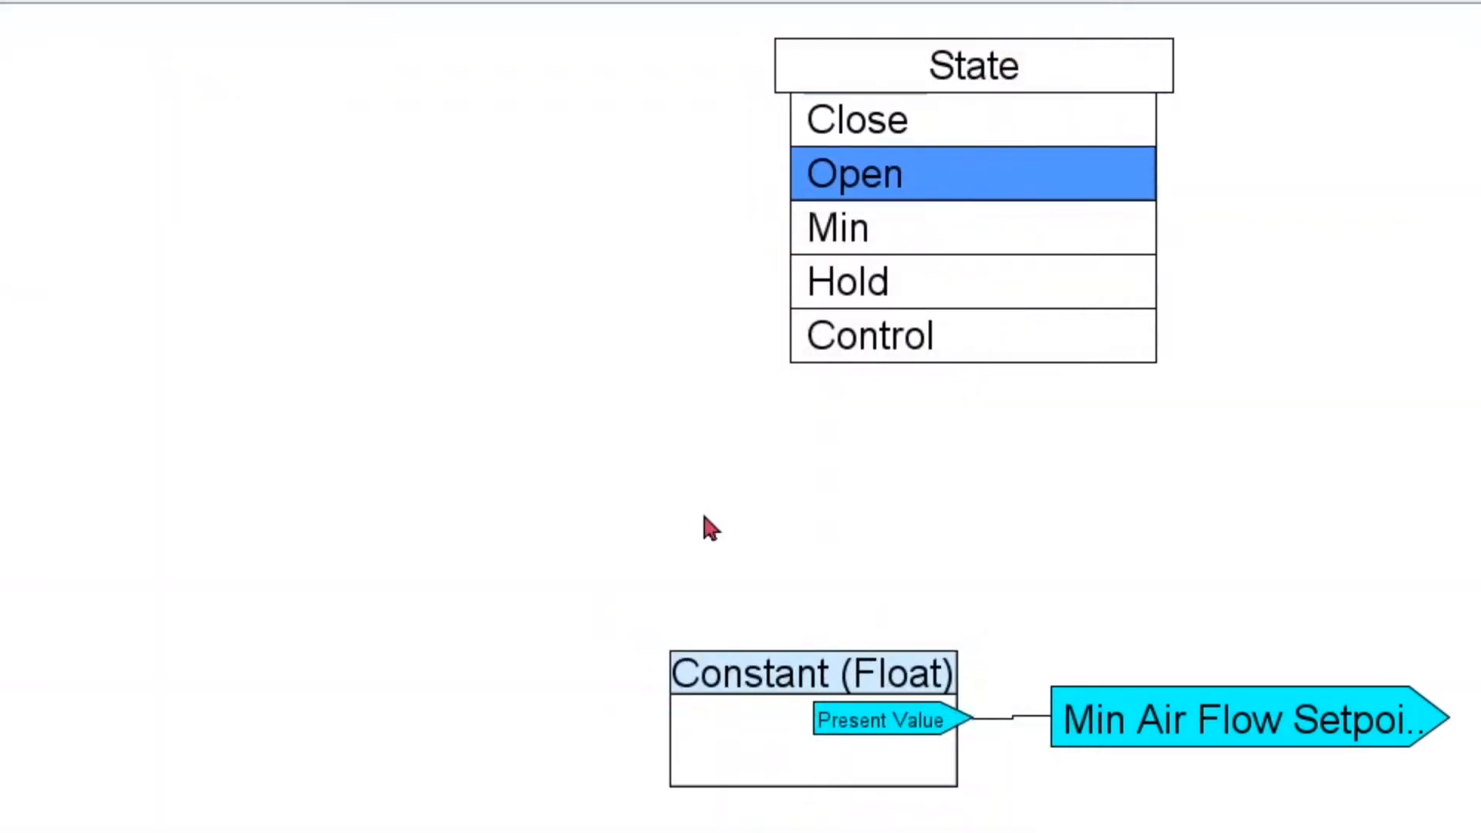
double_click(777, 704)
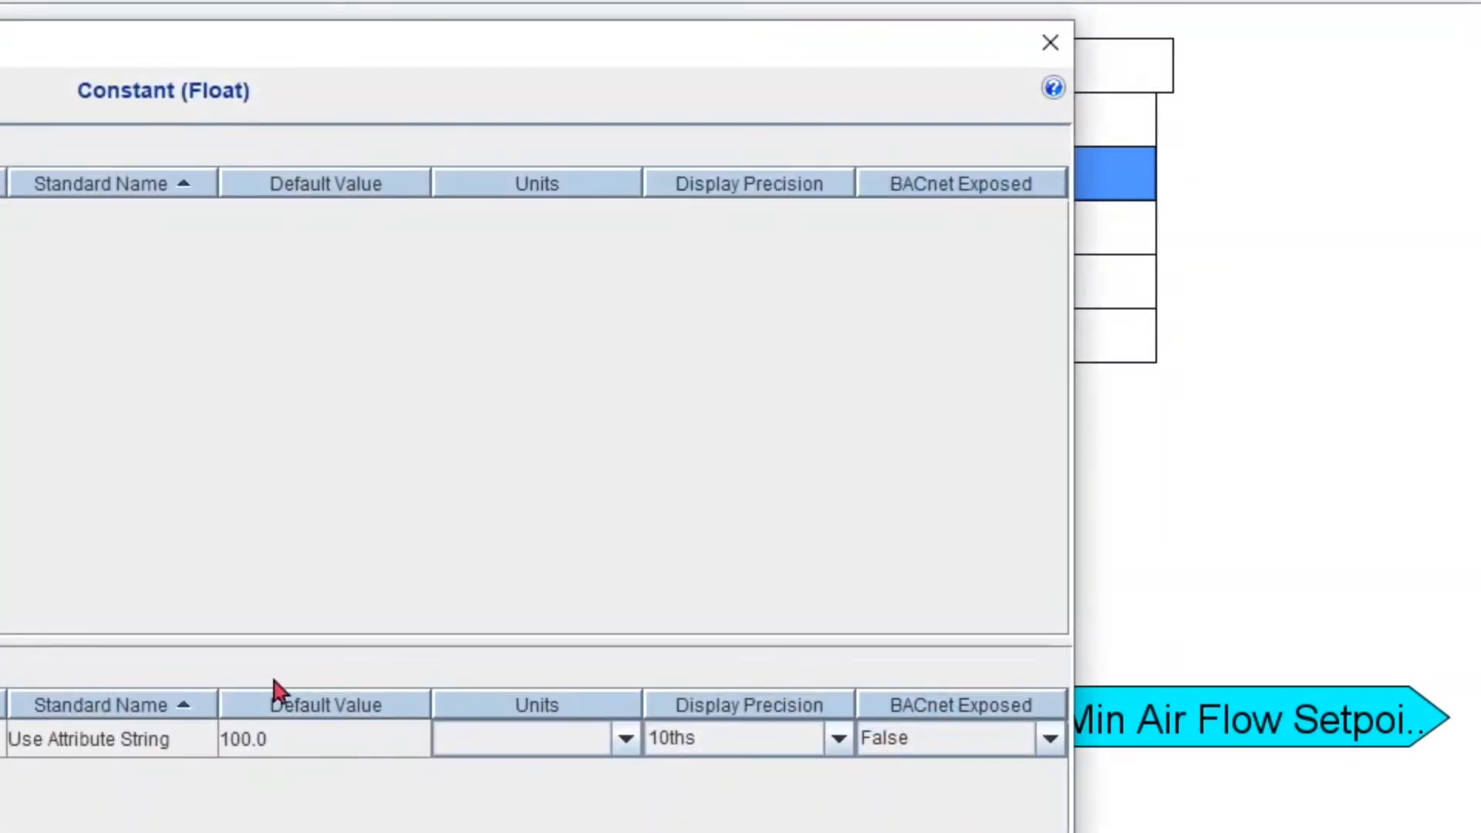
key(Escape)
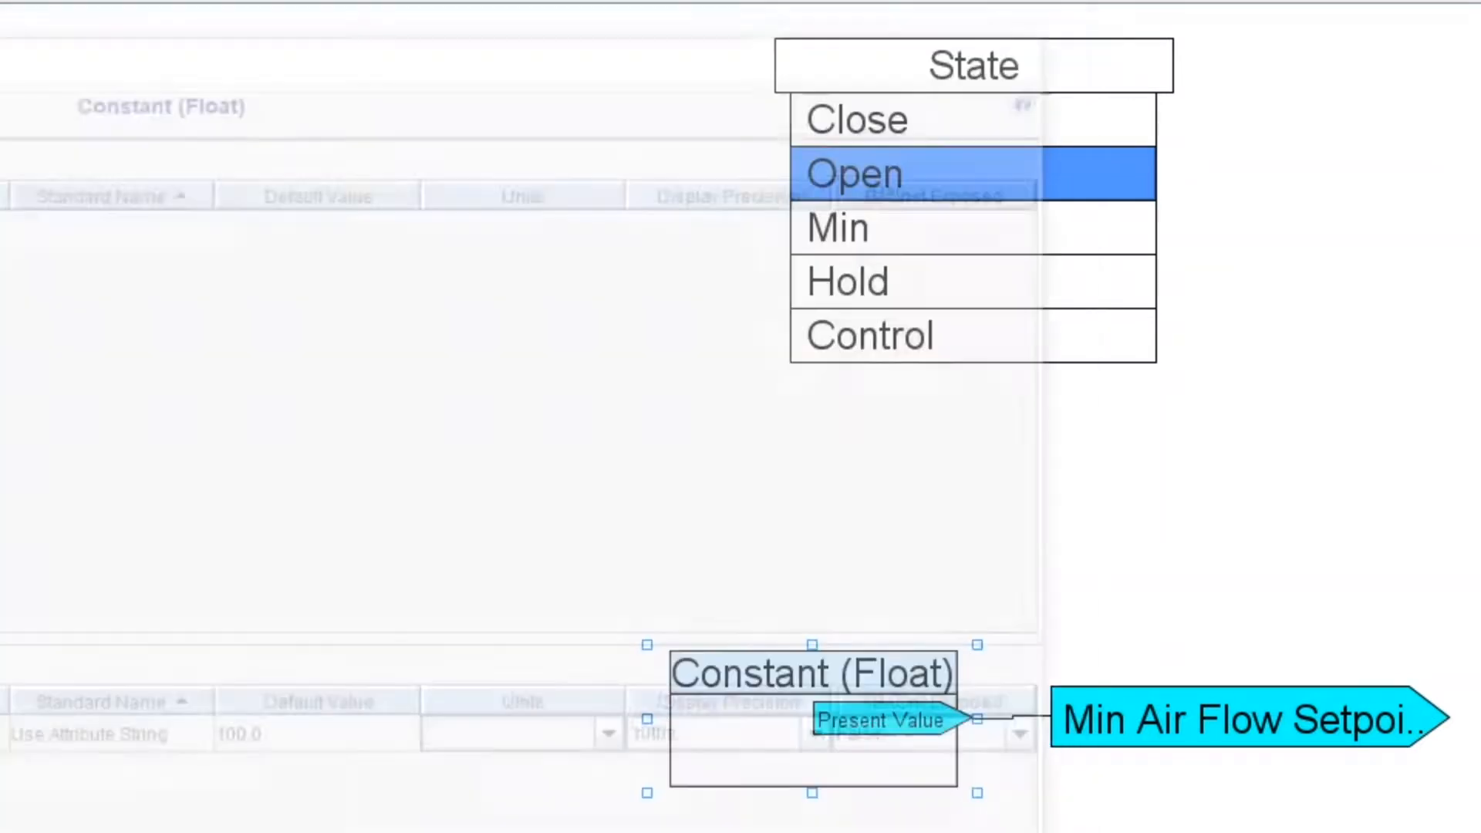
click(852, 585)
Trace the Min state's output back to the Min Pos Low Setpoint input and inspect that input's attributes
click(869, 250)
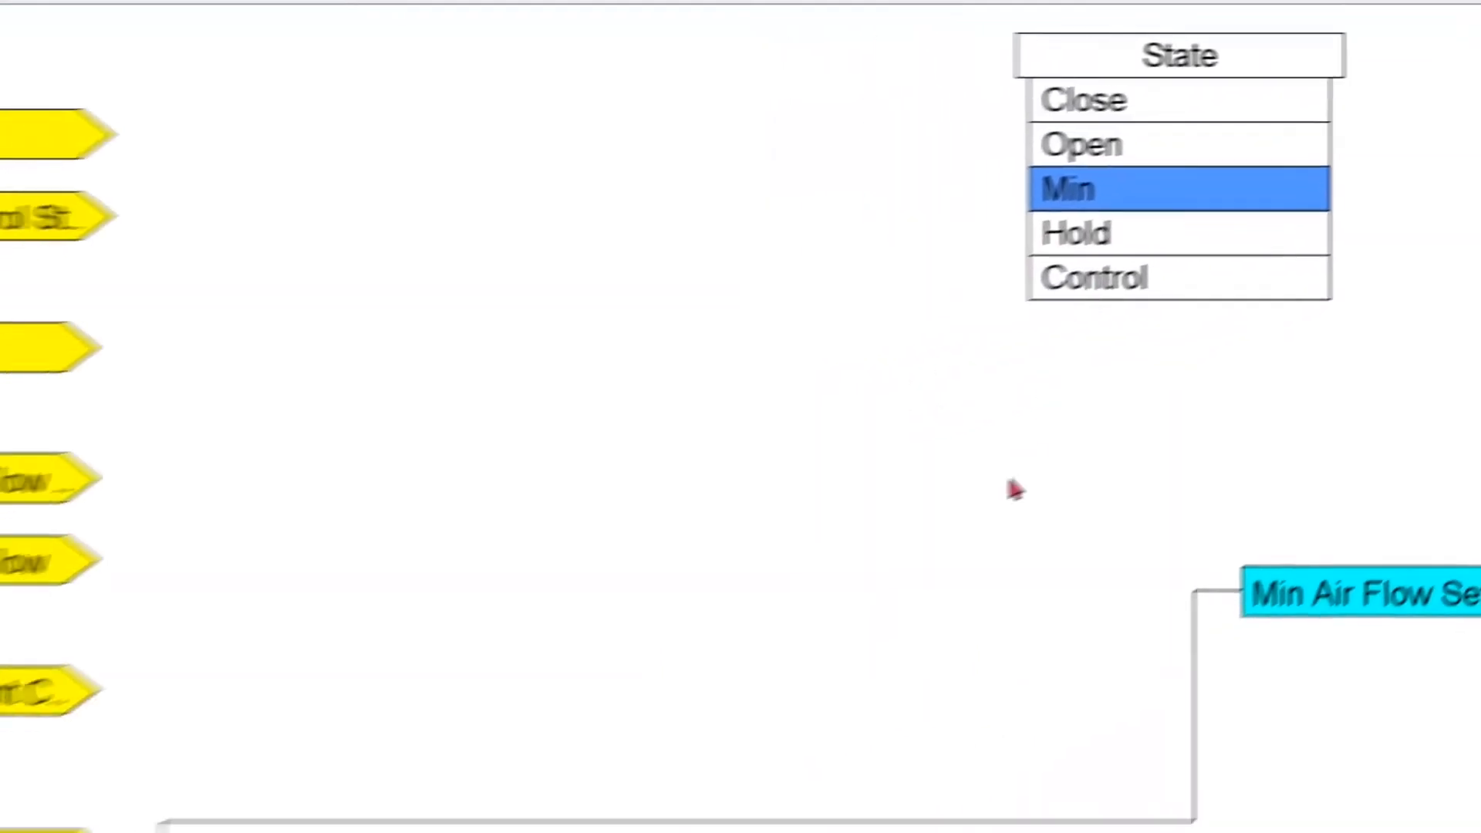
scroll(1087, 474, down, 5)
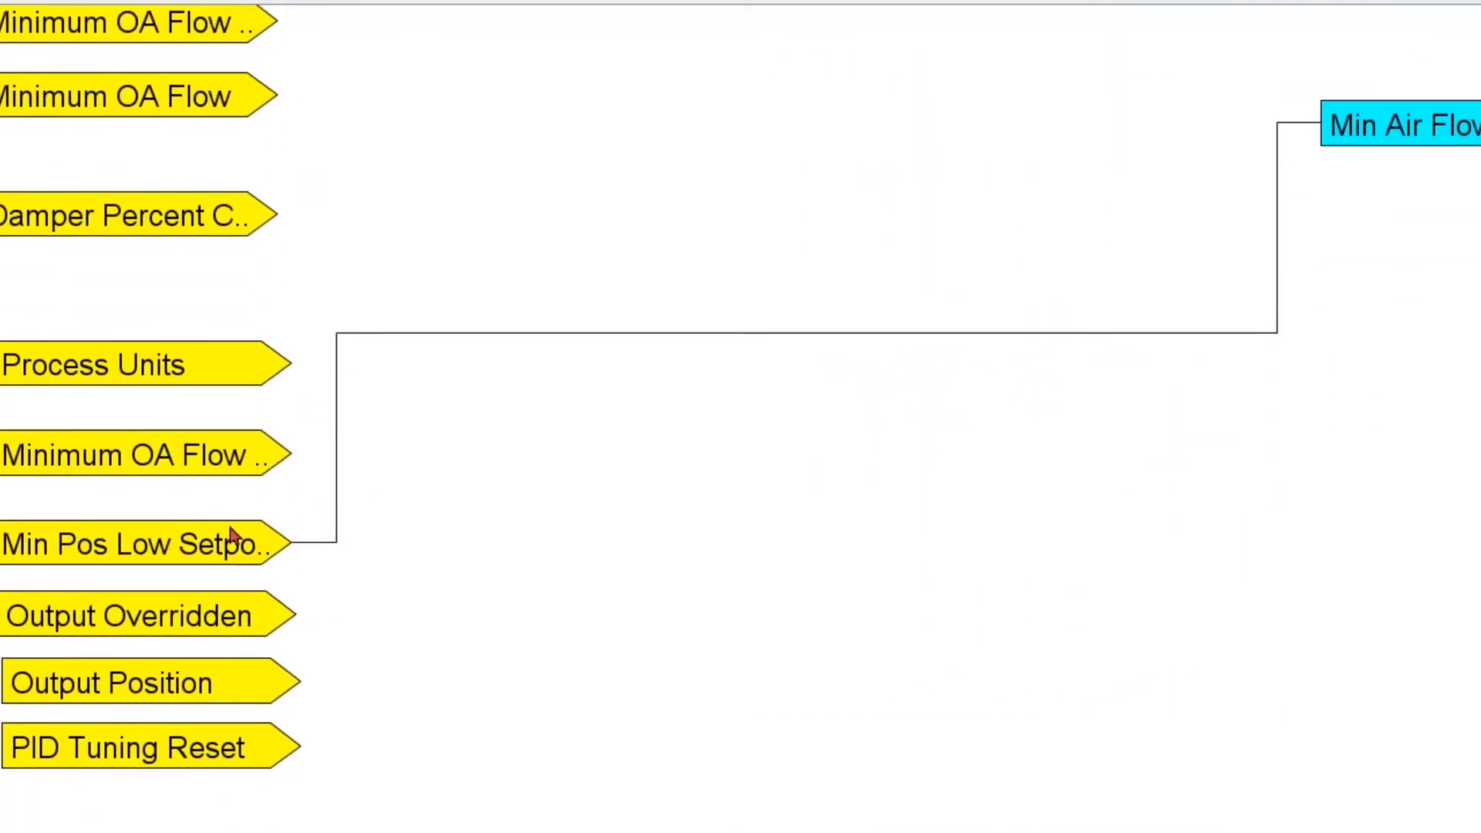
double_click(164, 543)
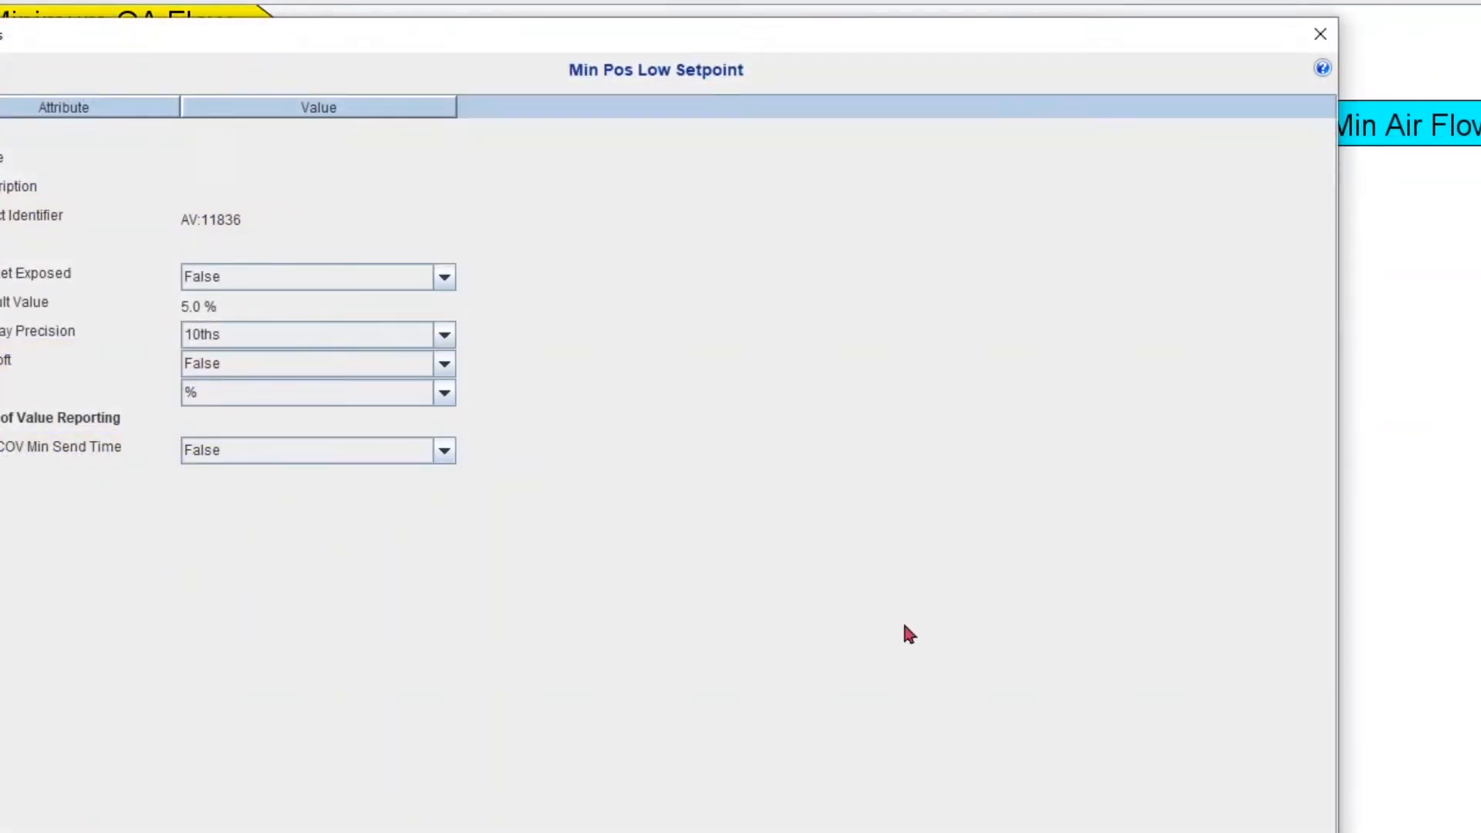
key(Escape)
scroll(1433, 446, up, 13)
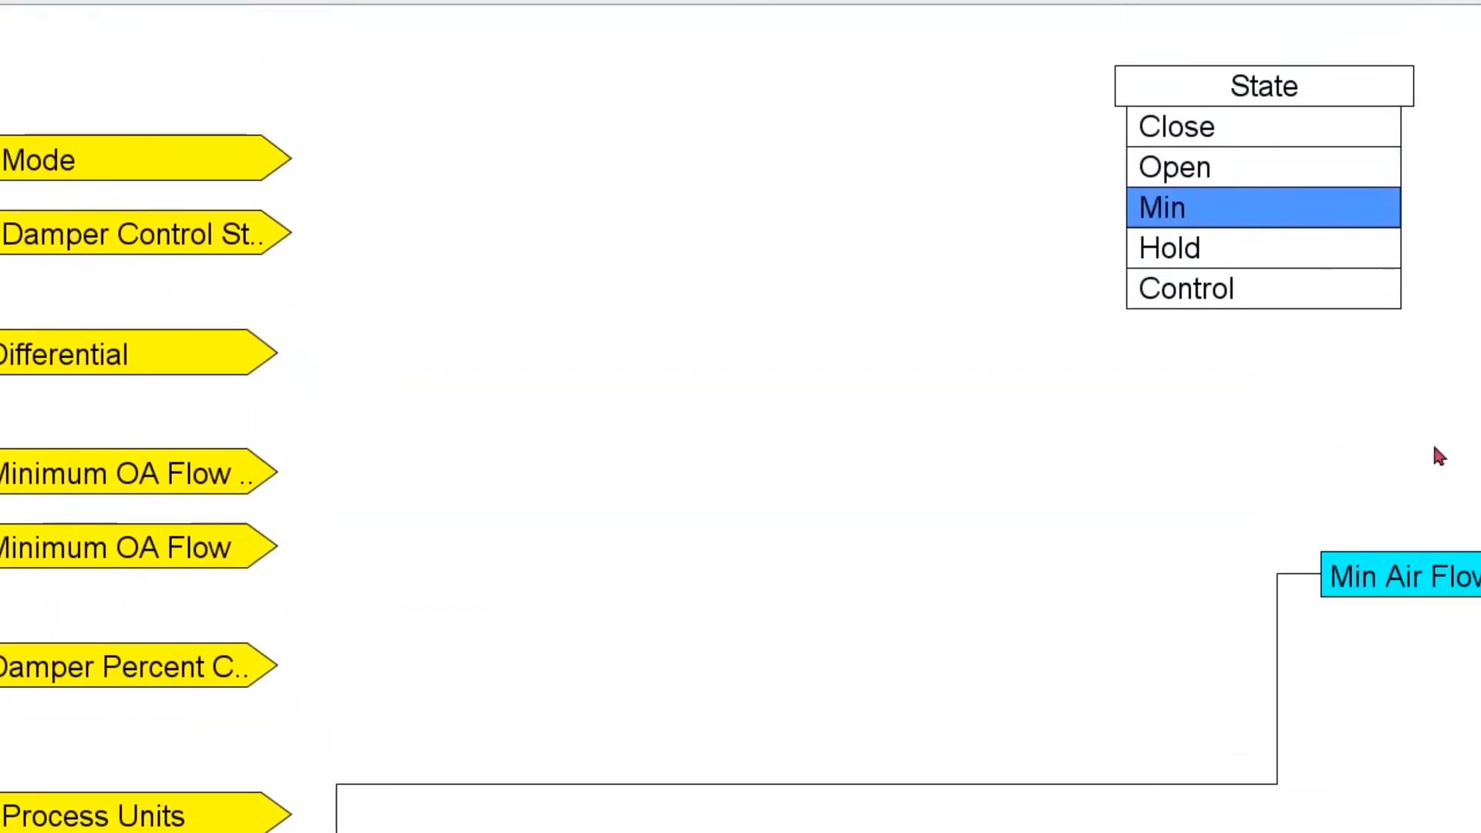
In the Hold state, unhide connection 4 between the Min Air Flow Setpoint output and the MUX block's I1 input
click(1269, 256)
scroll(1058, 367, down, 1)
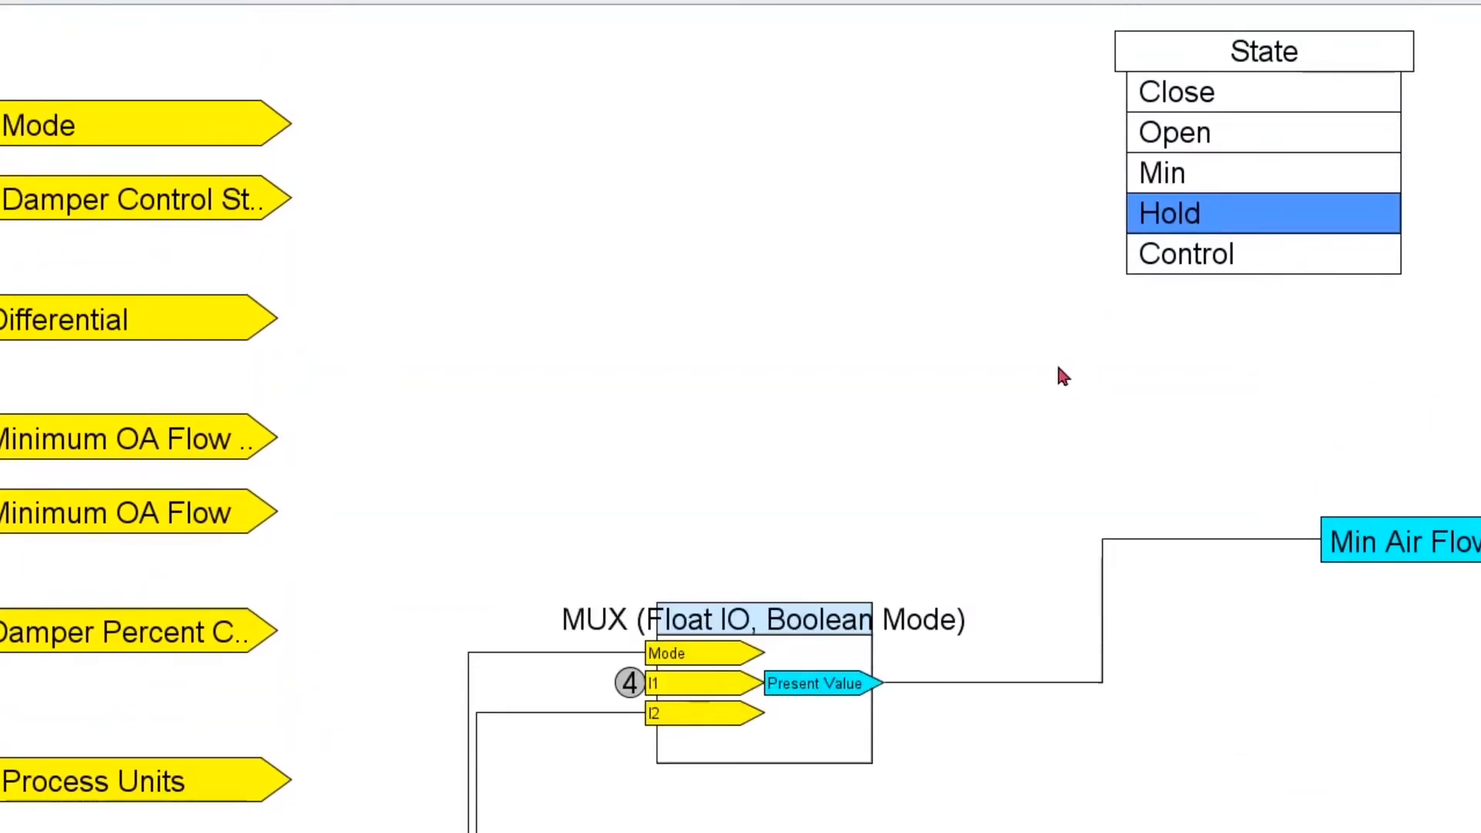
scroll(1077, 374, down, 1)
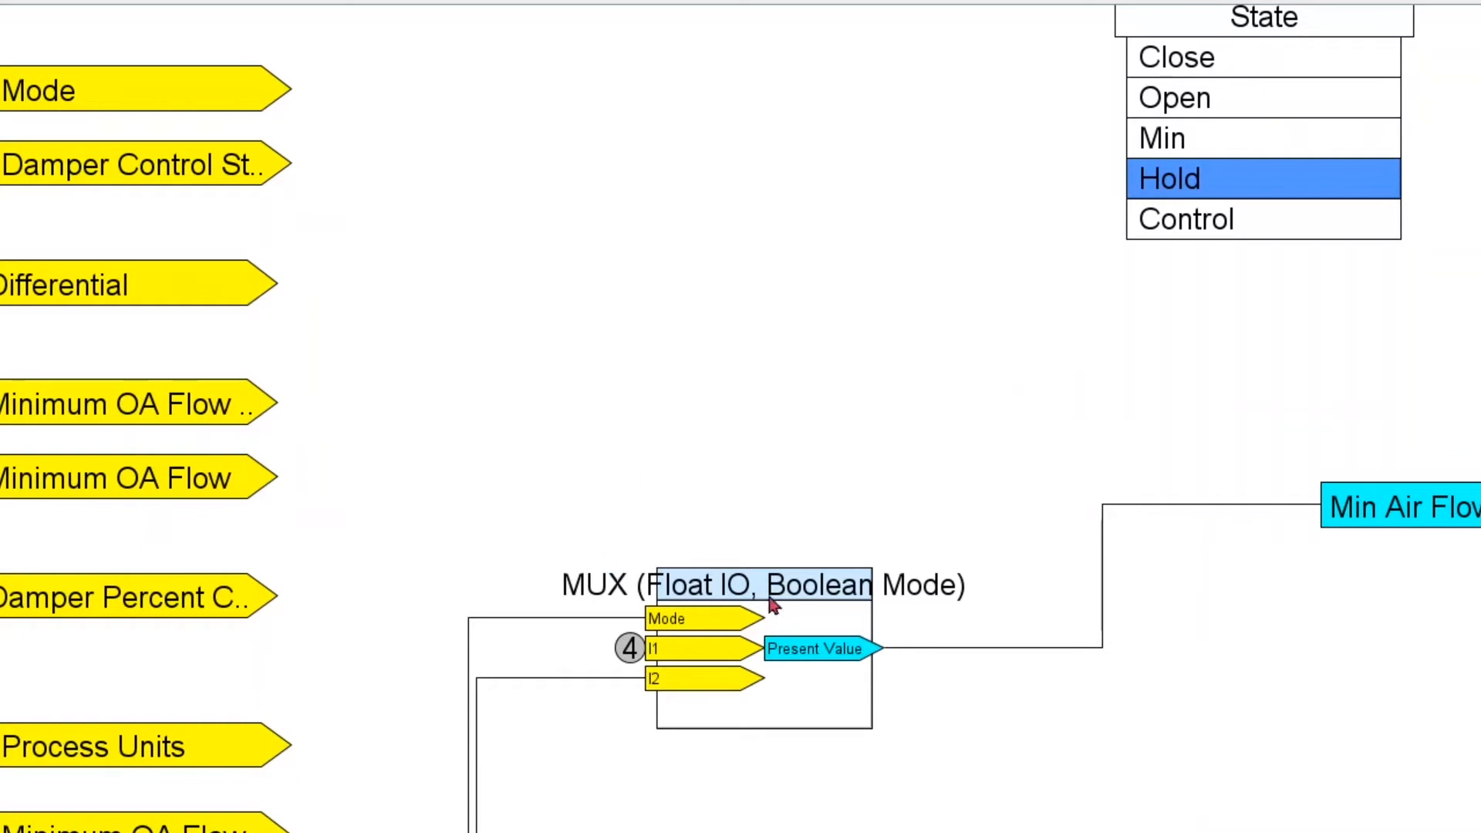
scroll(773, 604, down, 2)
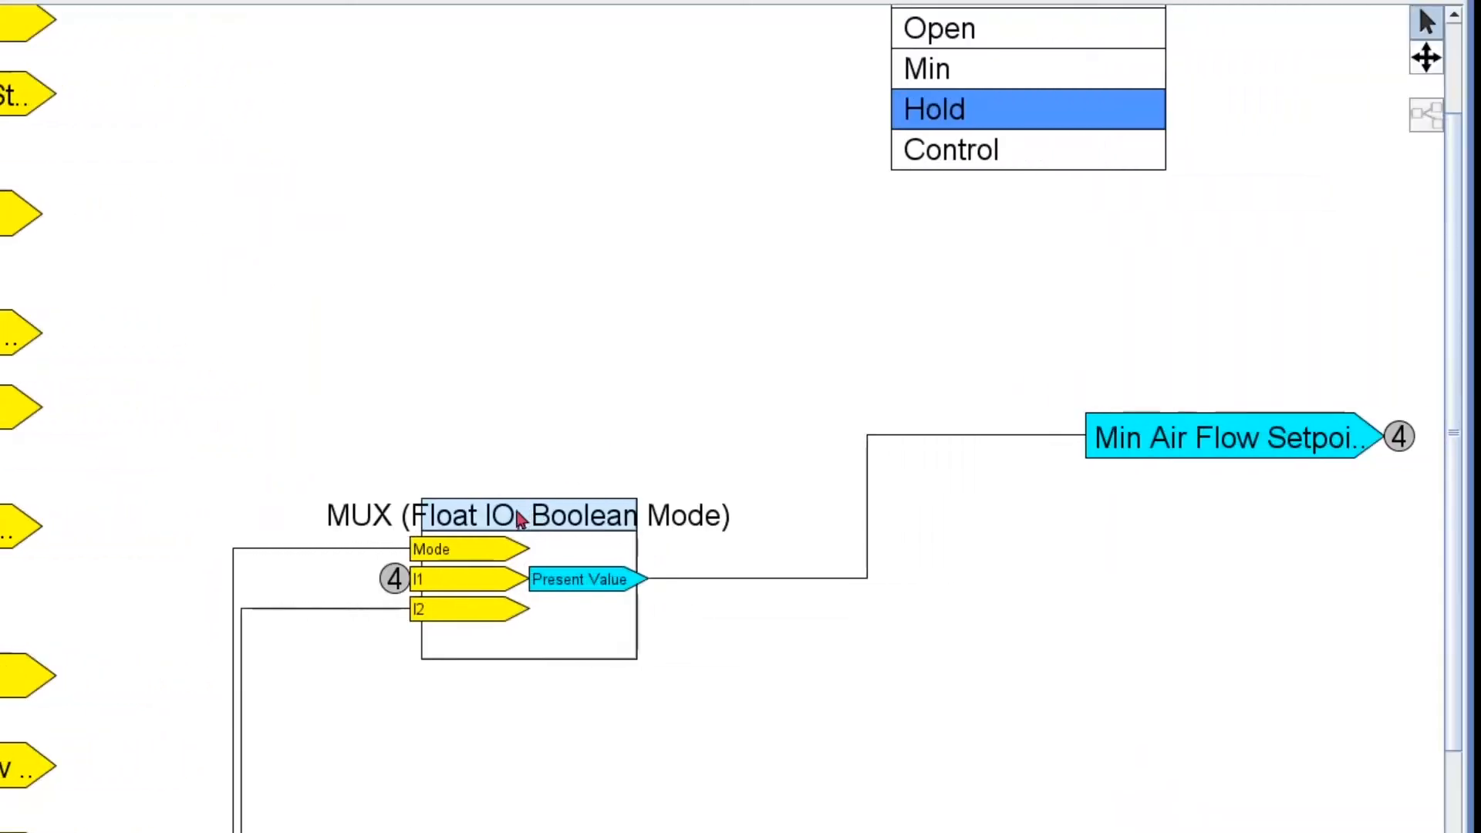
right_click(1398, 445)
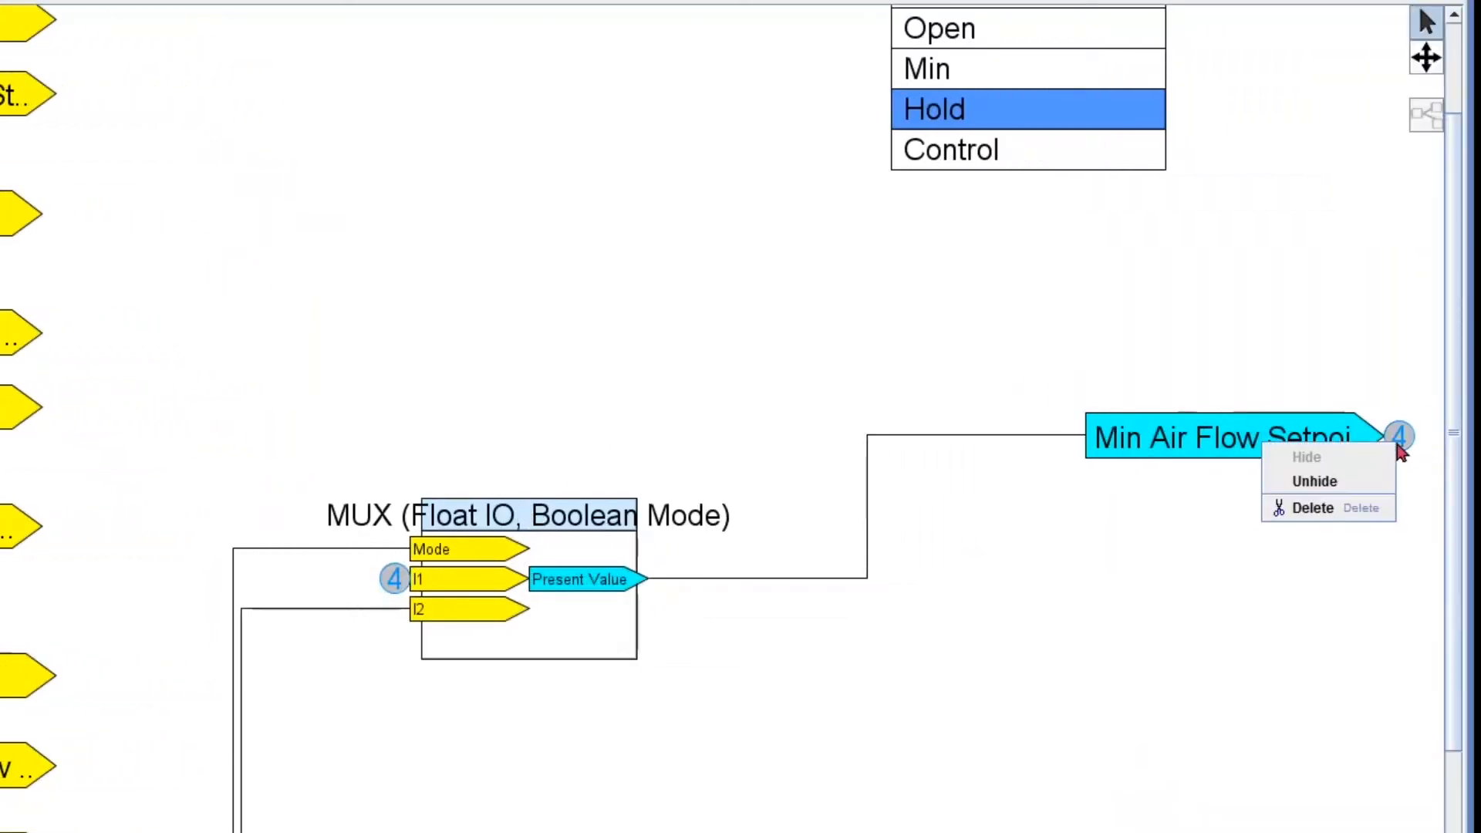
click(1358, 482)
click(1361, 487)
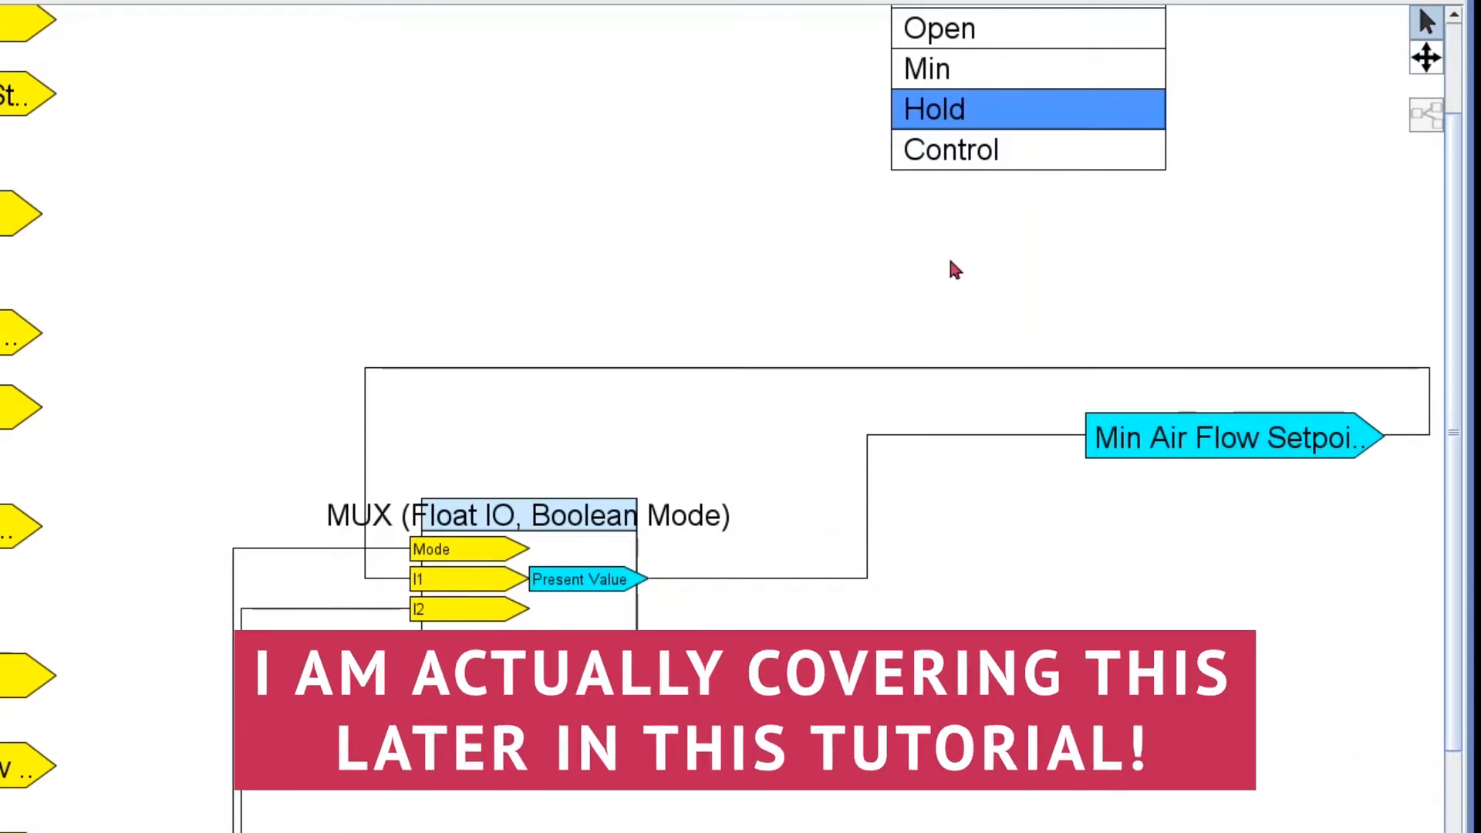
Examine the PID logic of the Control state, and return to the State section
scroll(1004, 321, up, 3)
click(1009, 267)
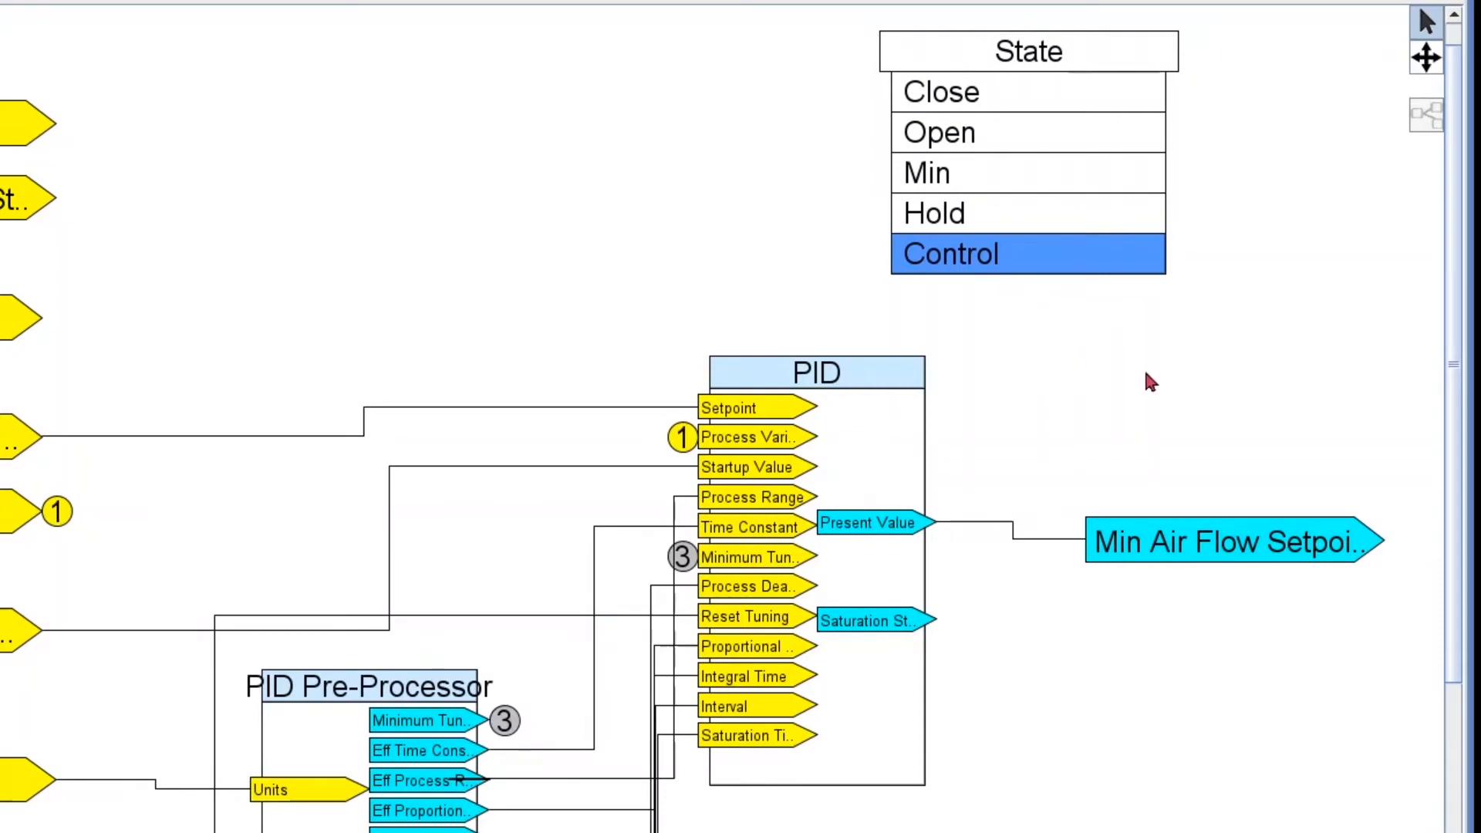
click(1069, 59)
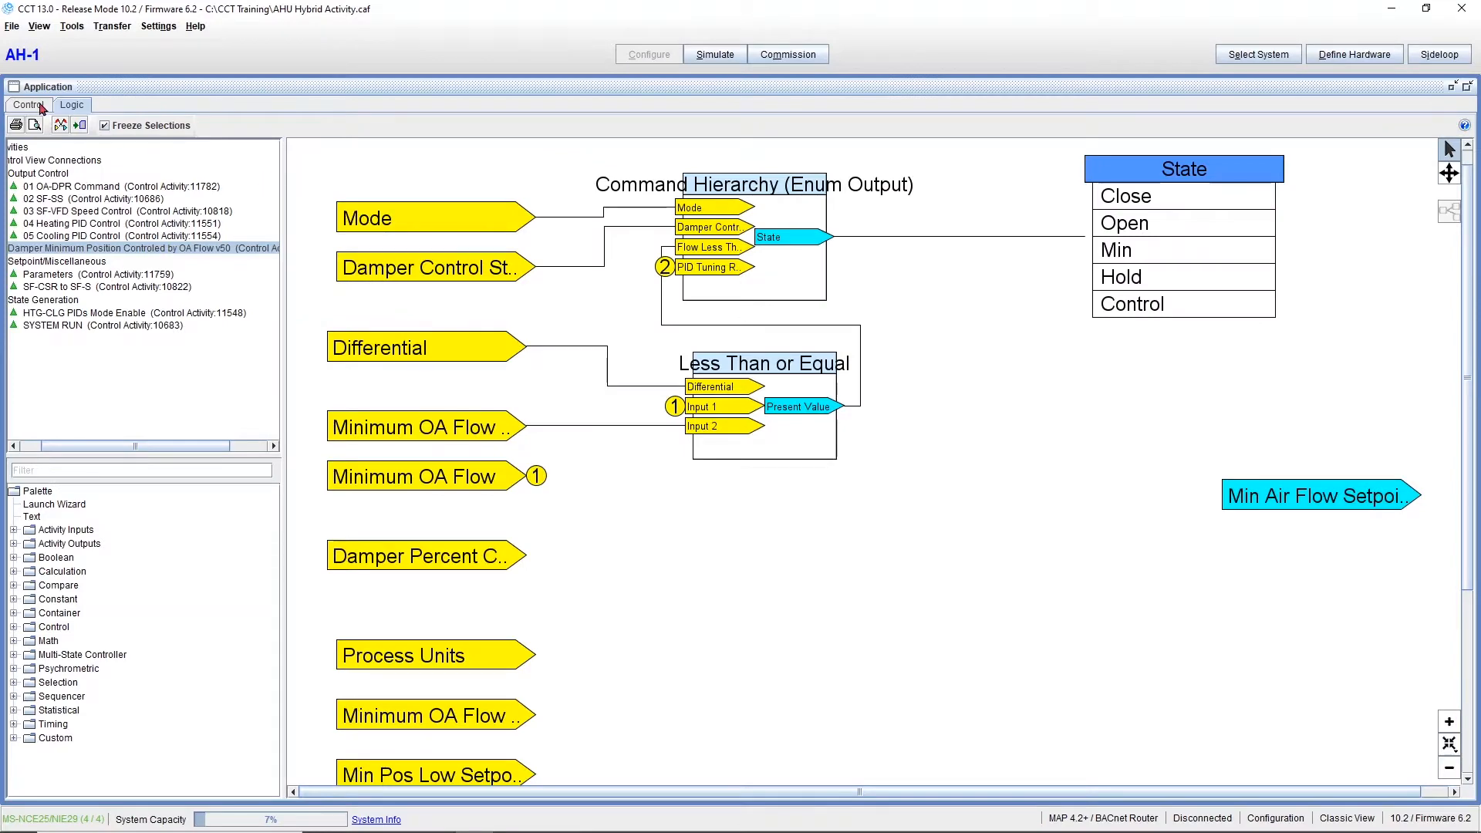
From the control view, add one Hybrid Activity module to Output Control with the user name Hybrid Activity
click(42, 108)
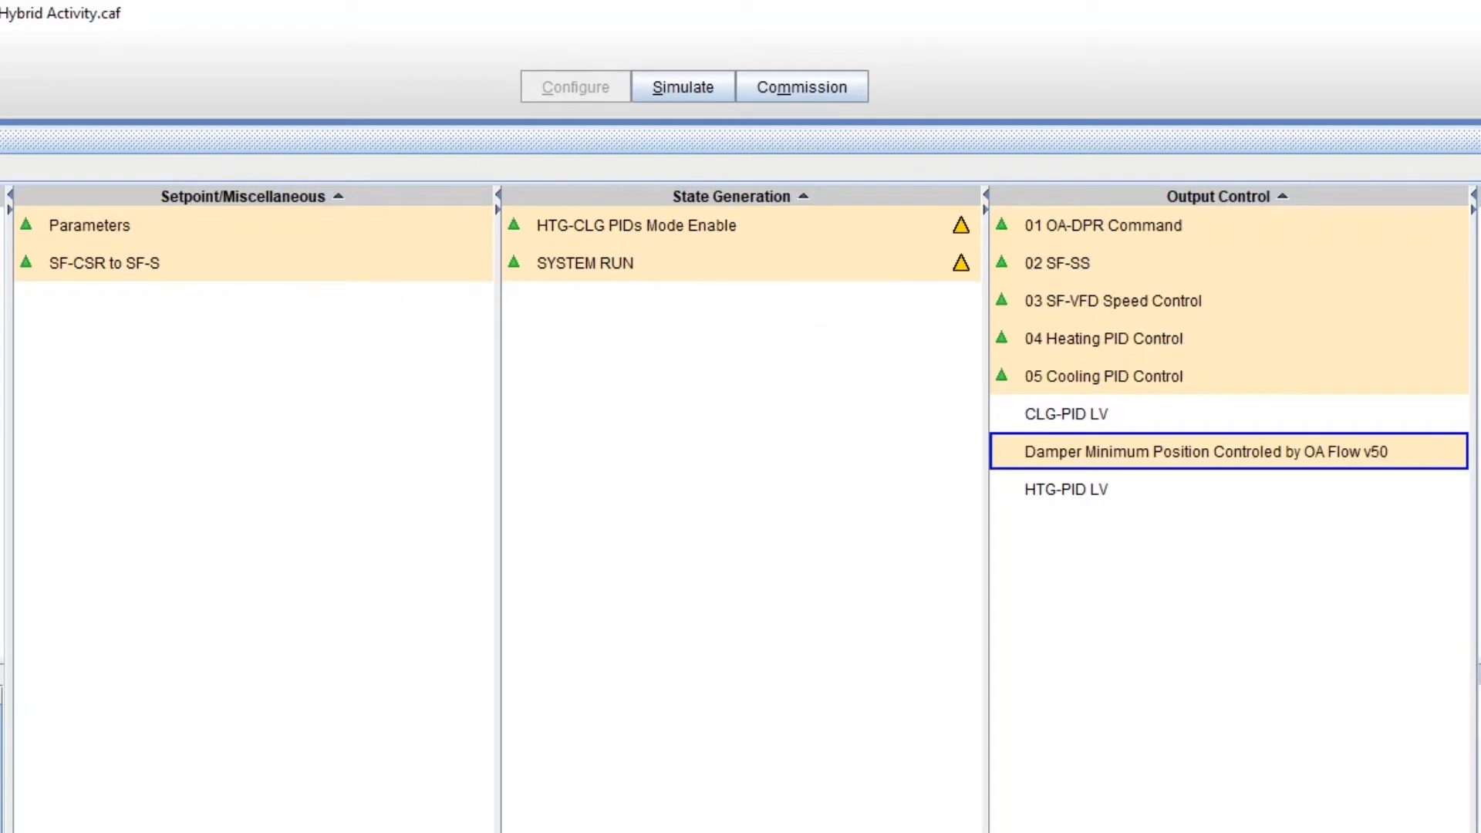
mouse_move(1459, 198)
click(1458, 197)
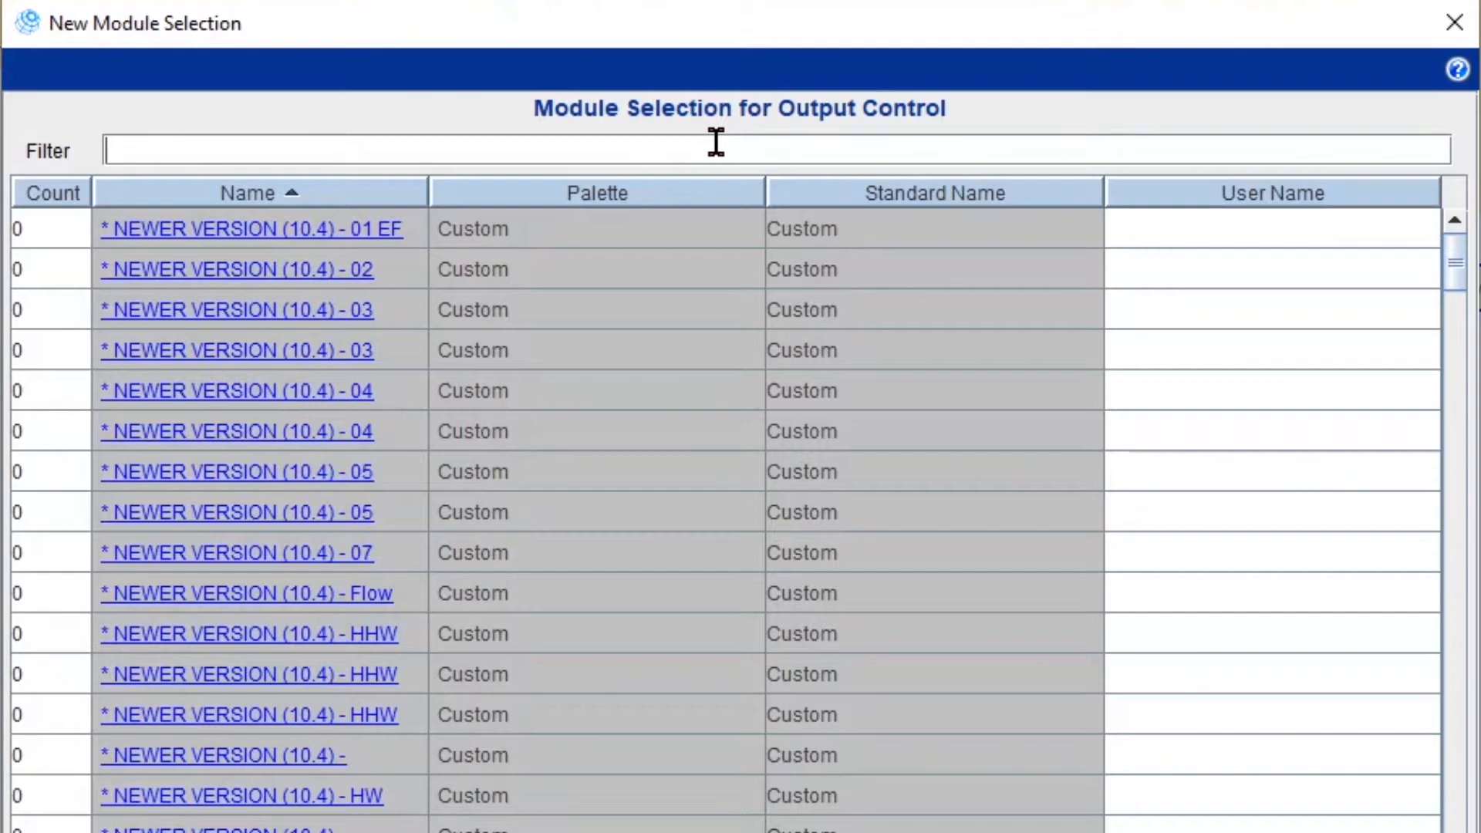
text(acti)
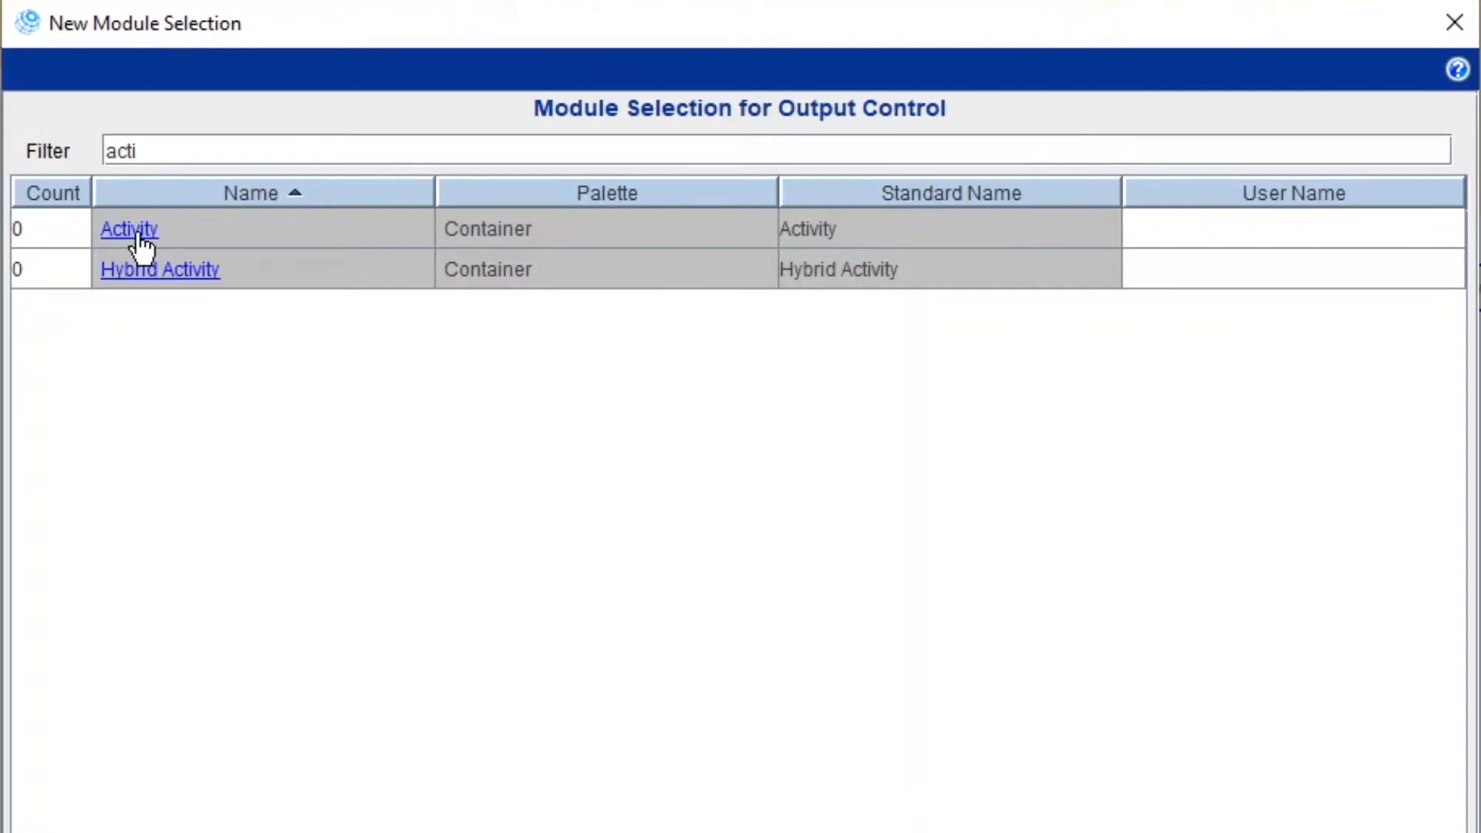
click(80, 264)
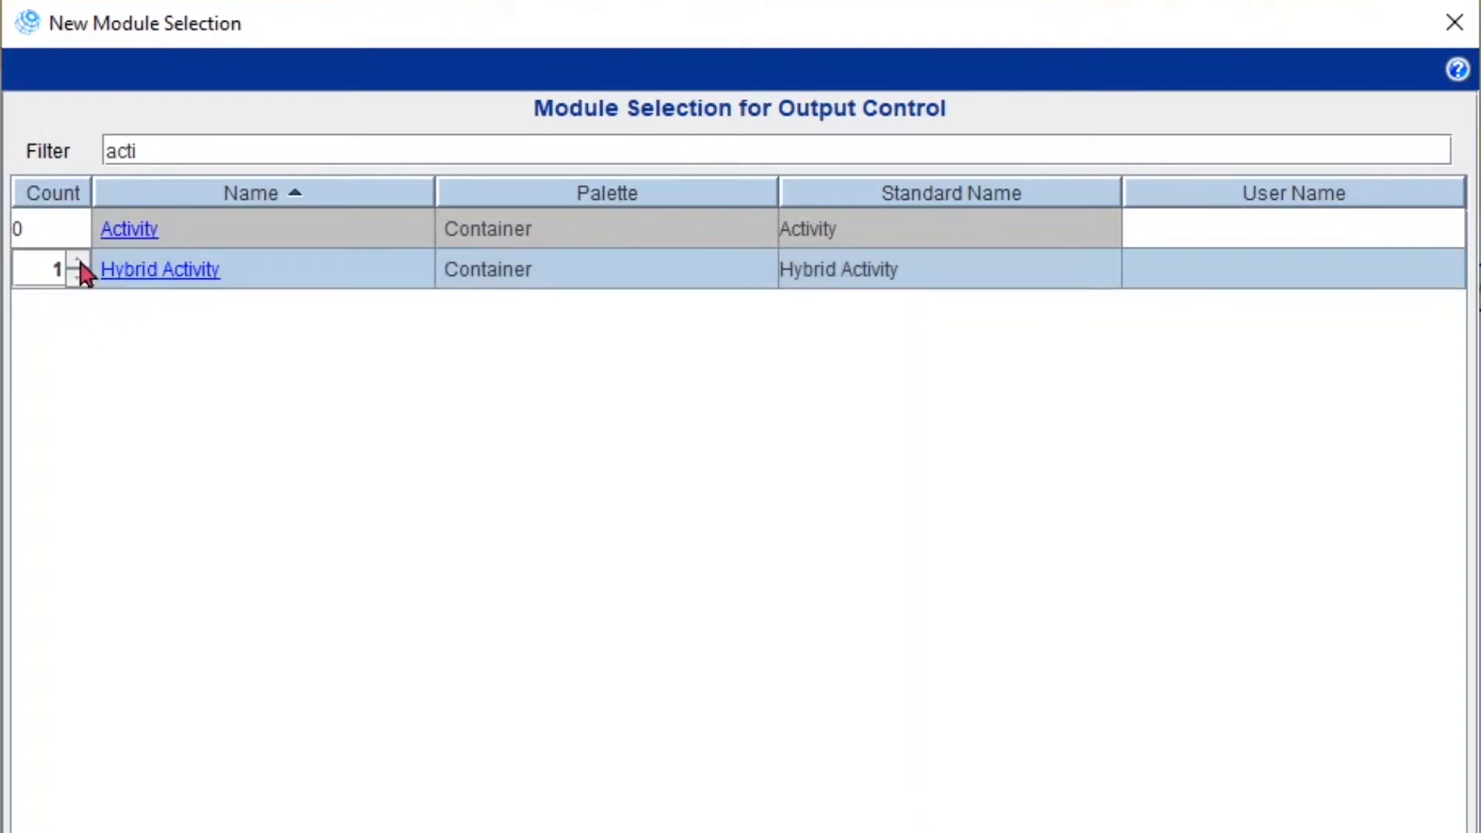
click(1231, 274)
text(H)
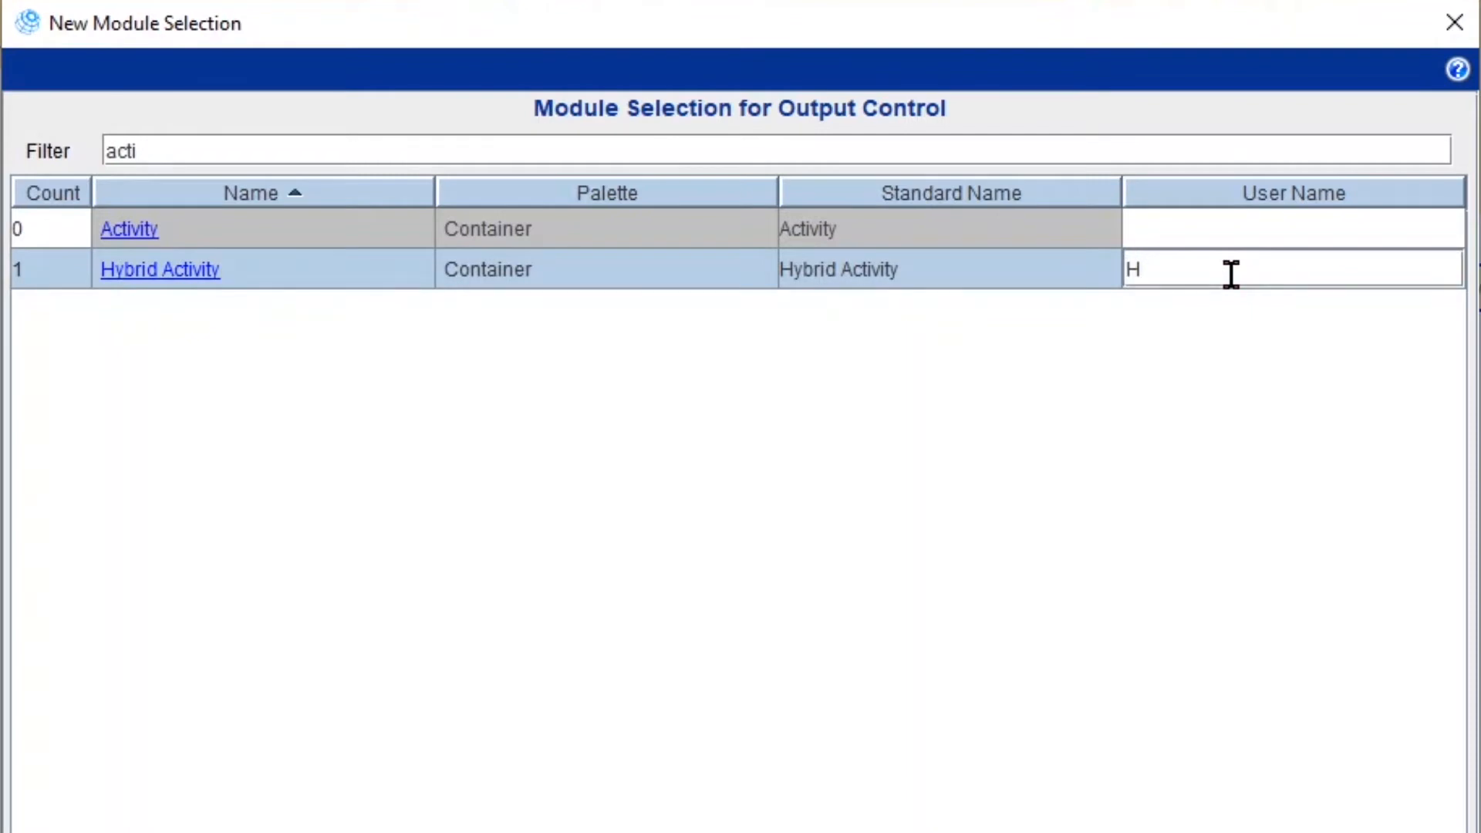
text(ybrid Activity)
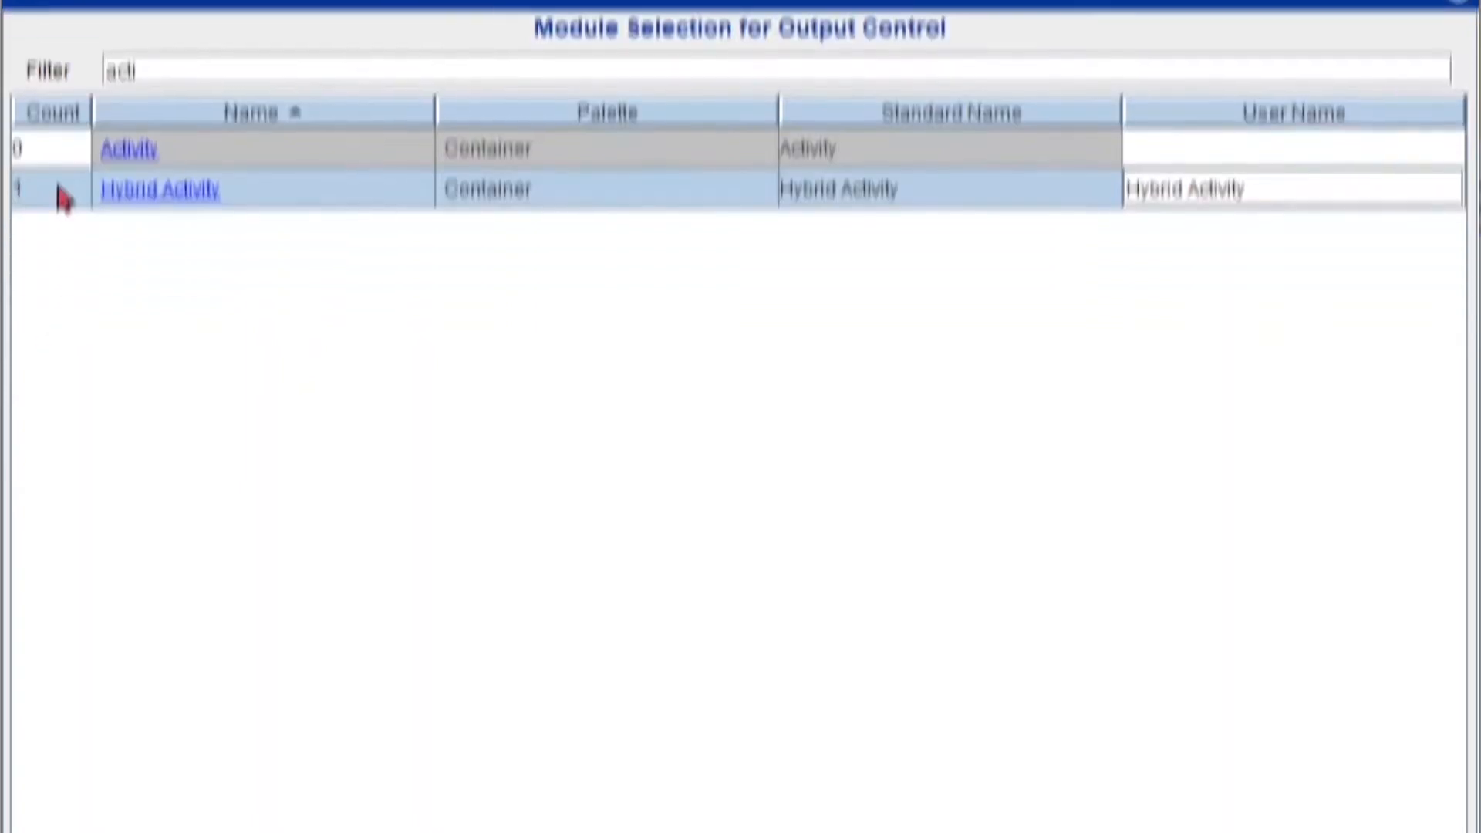
click(829, 799)
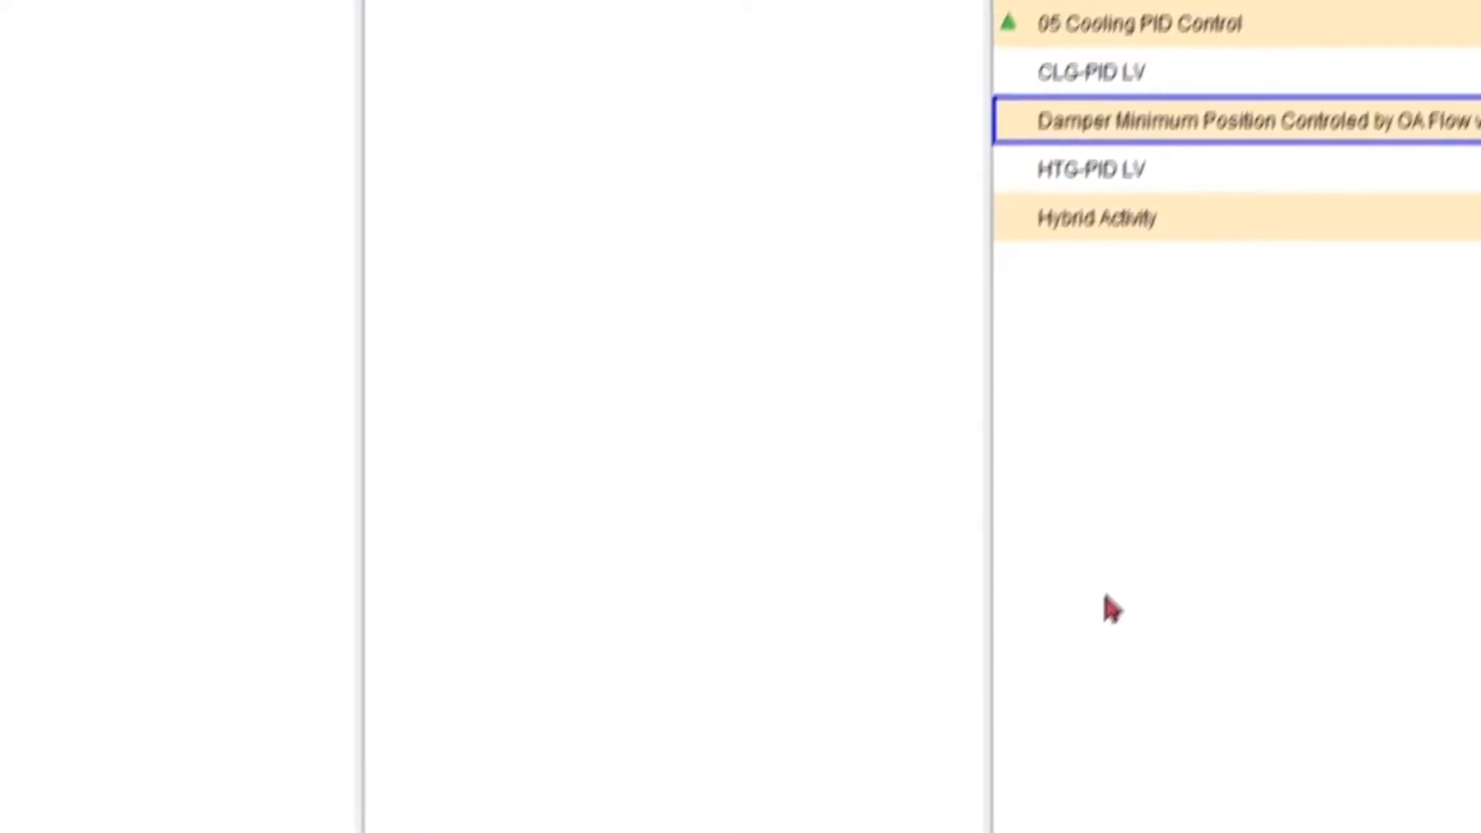
Open the logic of the new Hybrid Activity module
click(1268, 228)
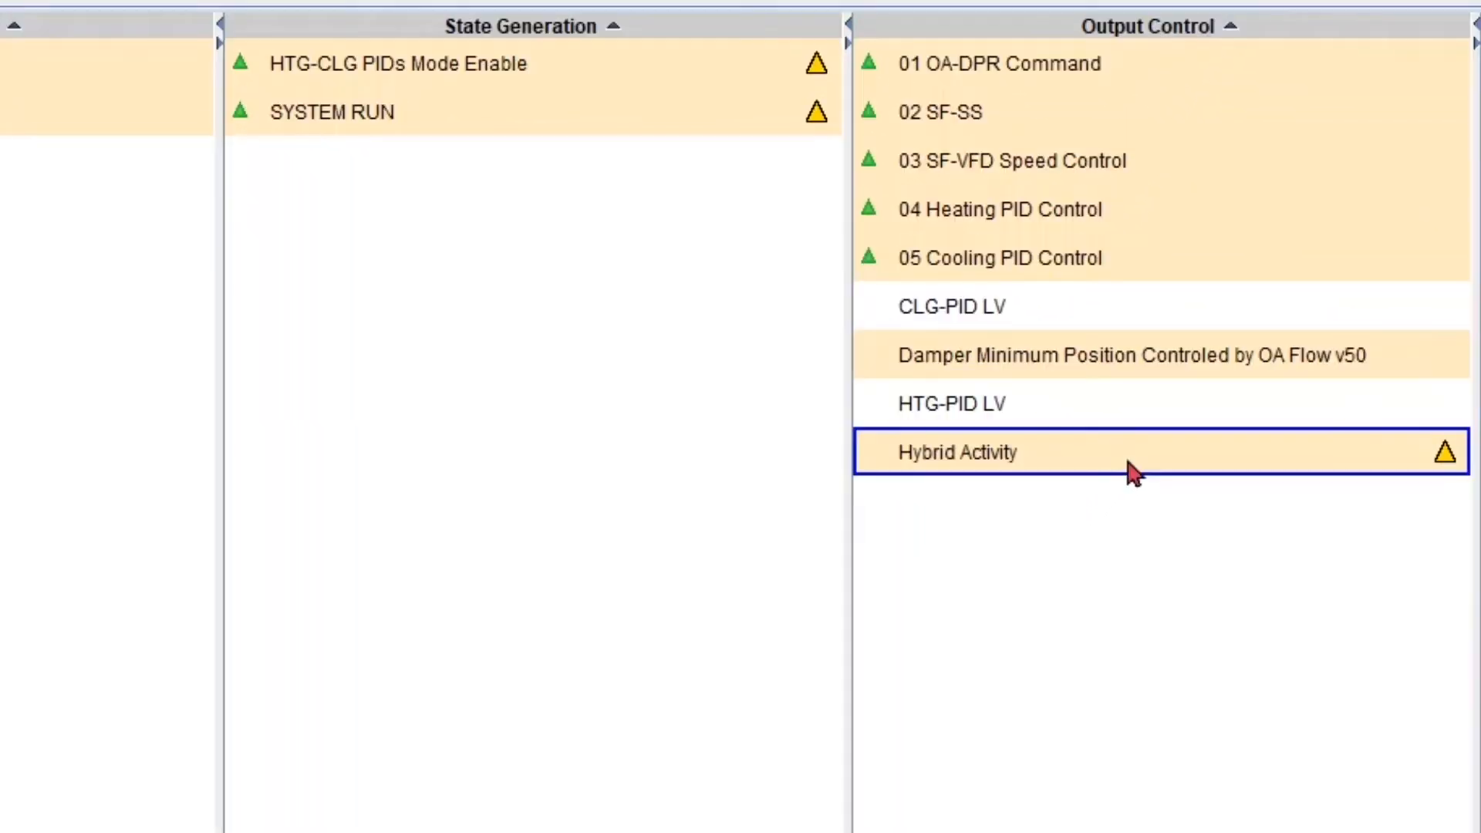
right_click(1133, 465)
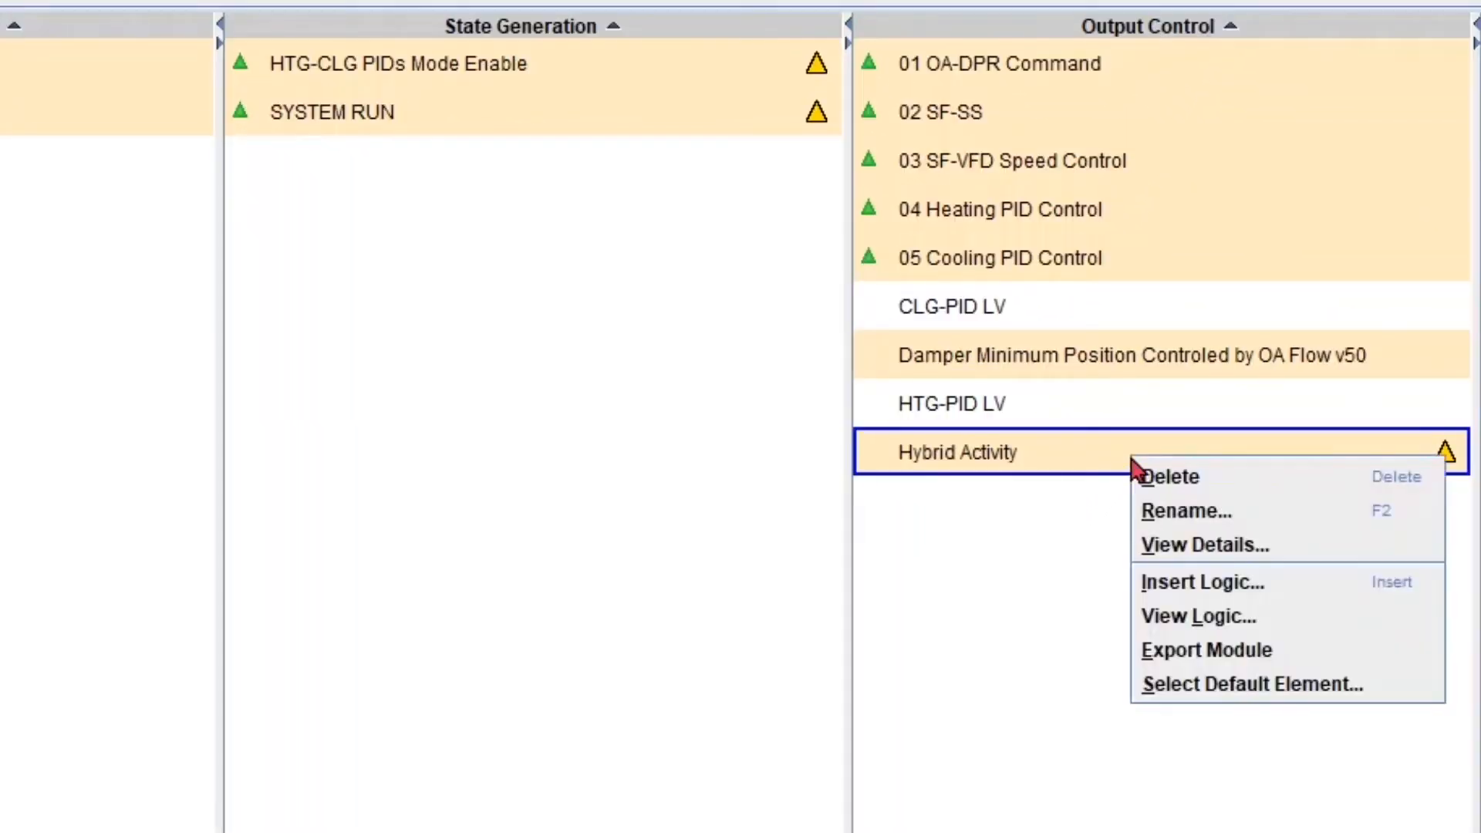
click(1256, 614)
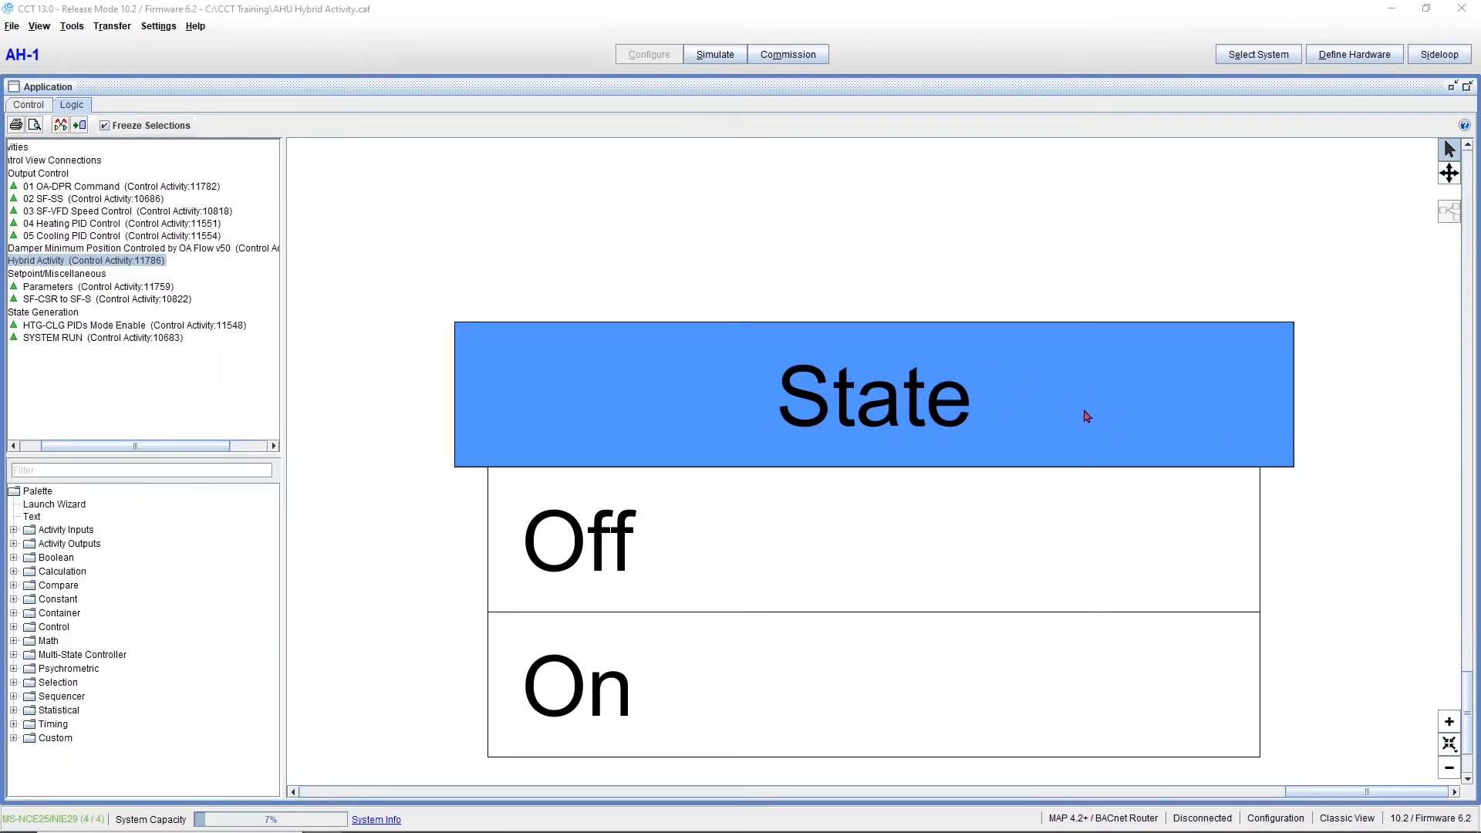
Examine which editing options are available for the State table of the Hybrid Activity logic
click(1448, 768)
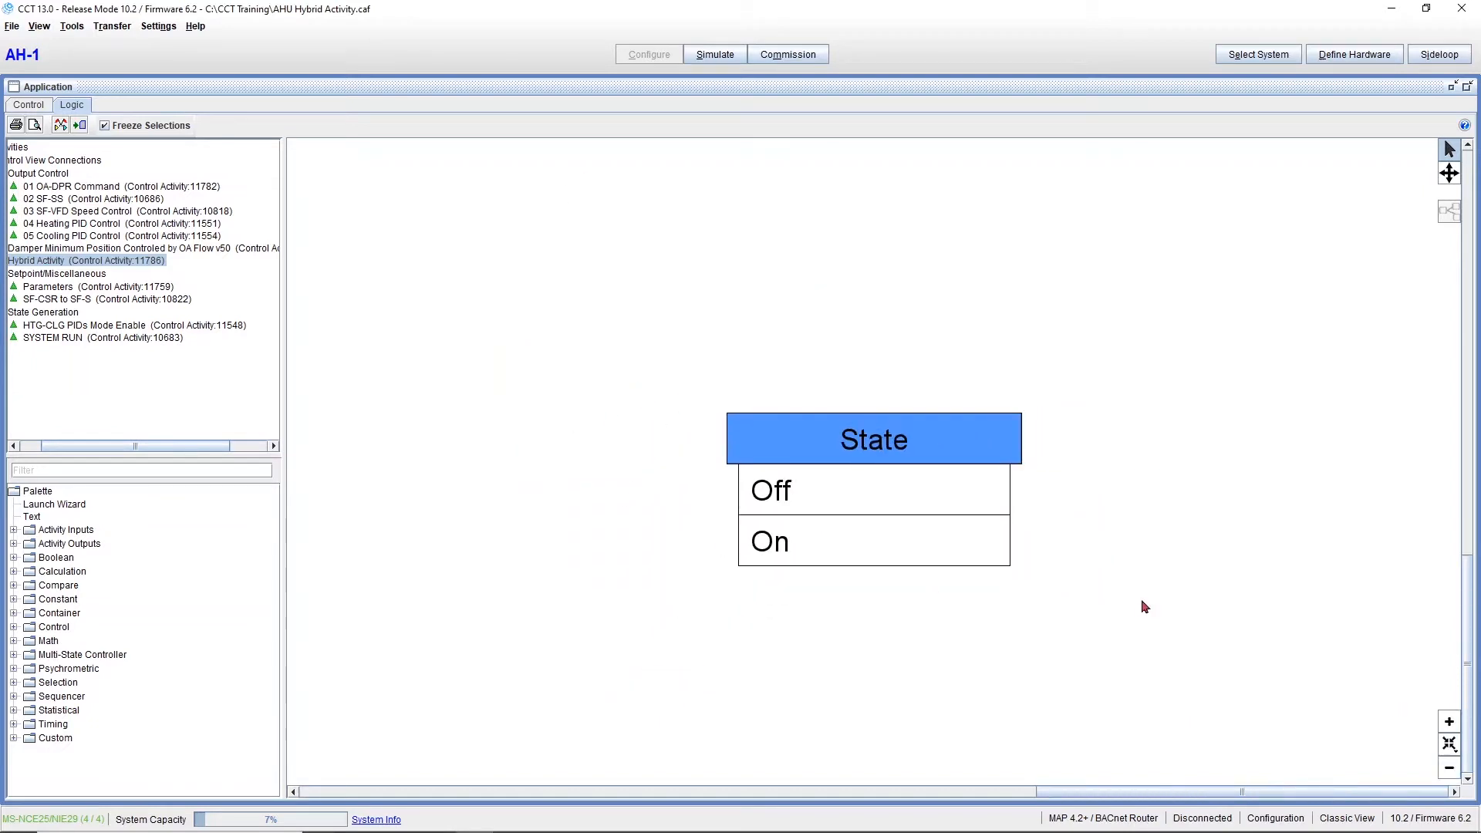
key(Left)
key(Left)
key(Left)
key(Left)
key(Left)
key(Left)
key(Left)
key(Left)
key(Left)
key(Down)
key(Down)
key(Down)
key(Left)
key(Left)
key(Left)
key(Down)
key(Down)
key(Down)
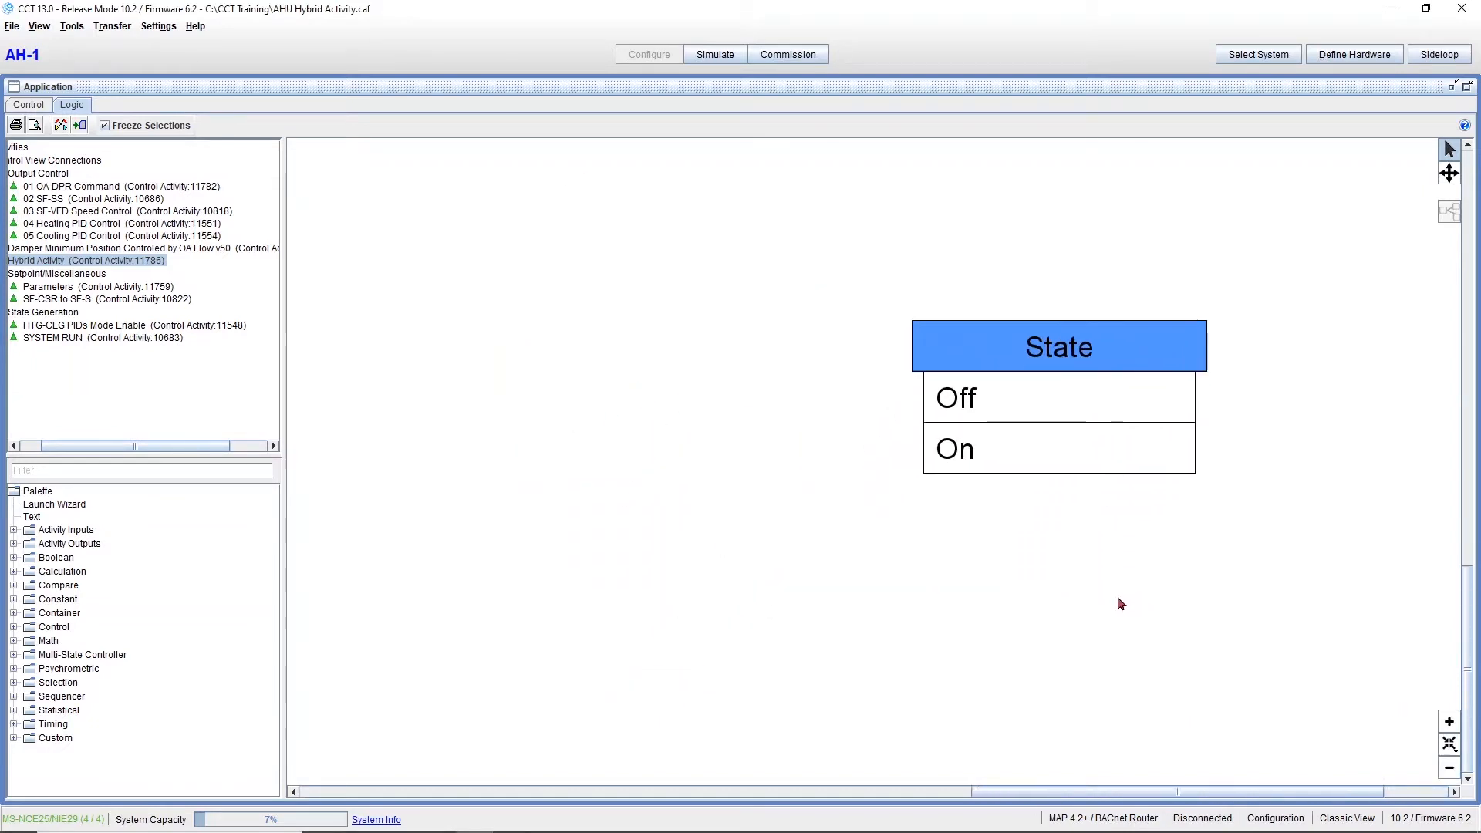
key(Left)
key(Left)
key(Left)
key(Down)
key(Down)
key(Down)
key(Left)
key(Left)
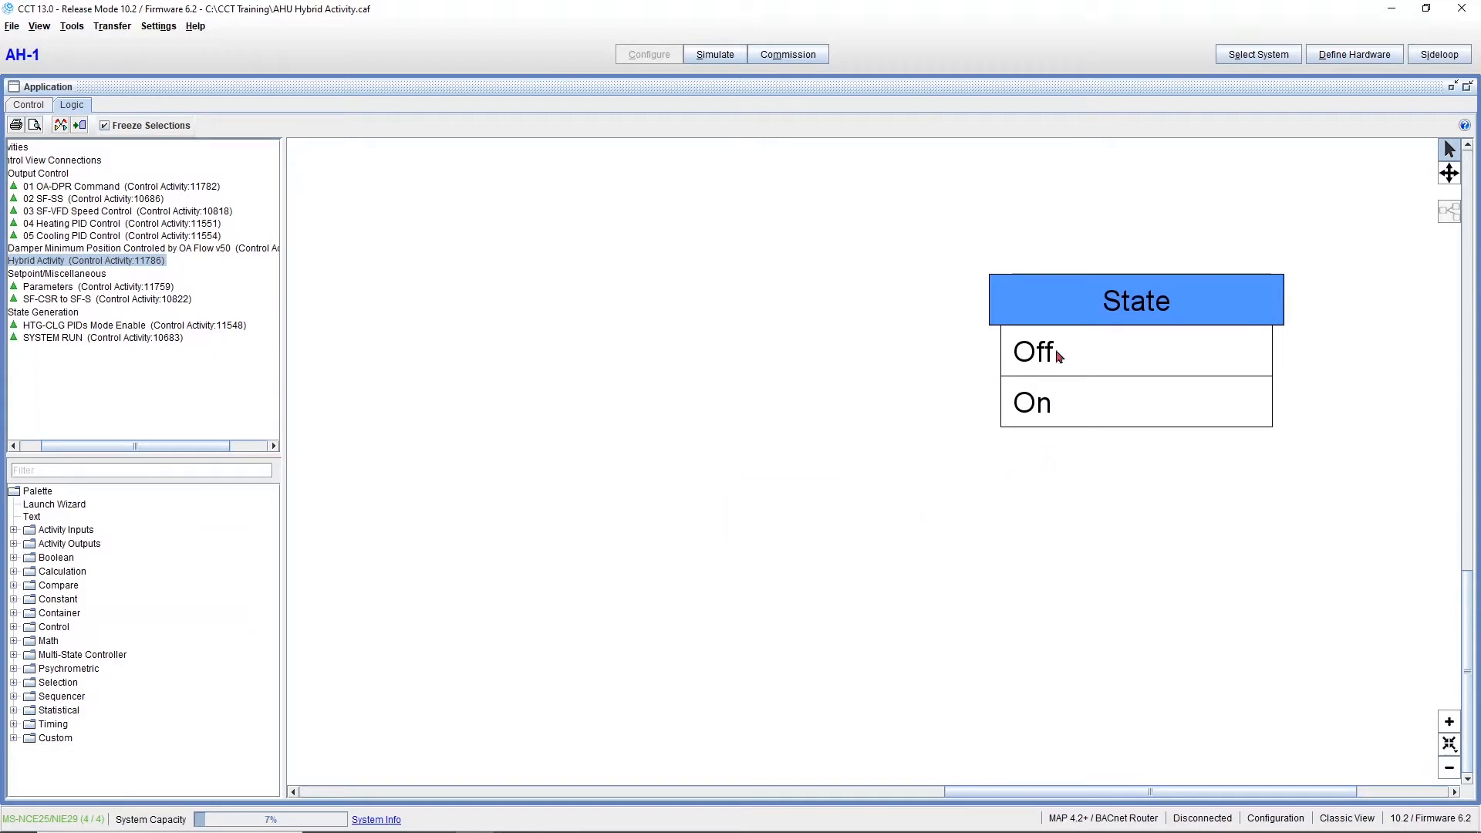
right_click(1082, 306)
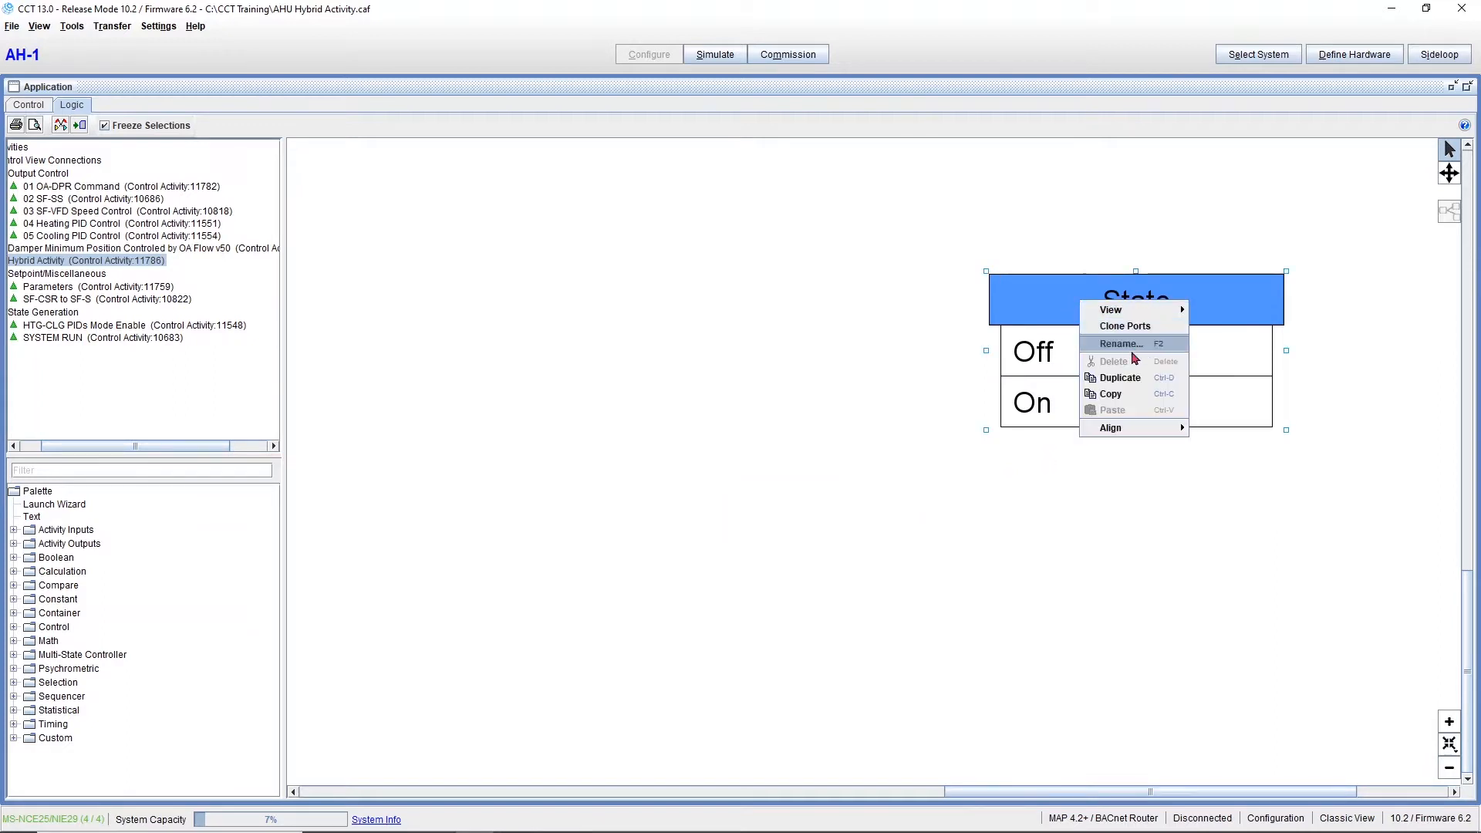
click(856, 340)
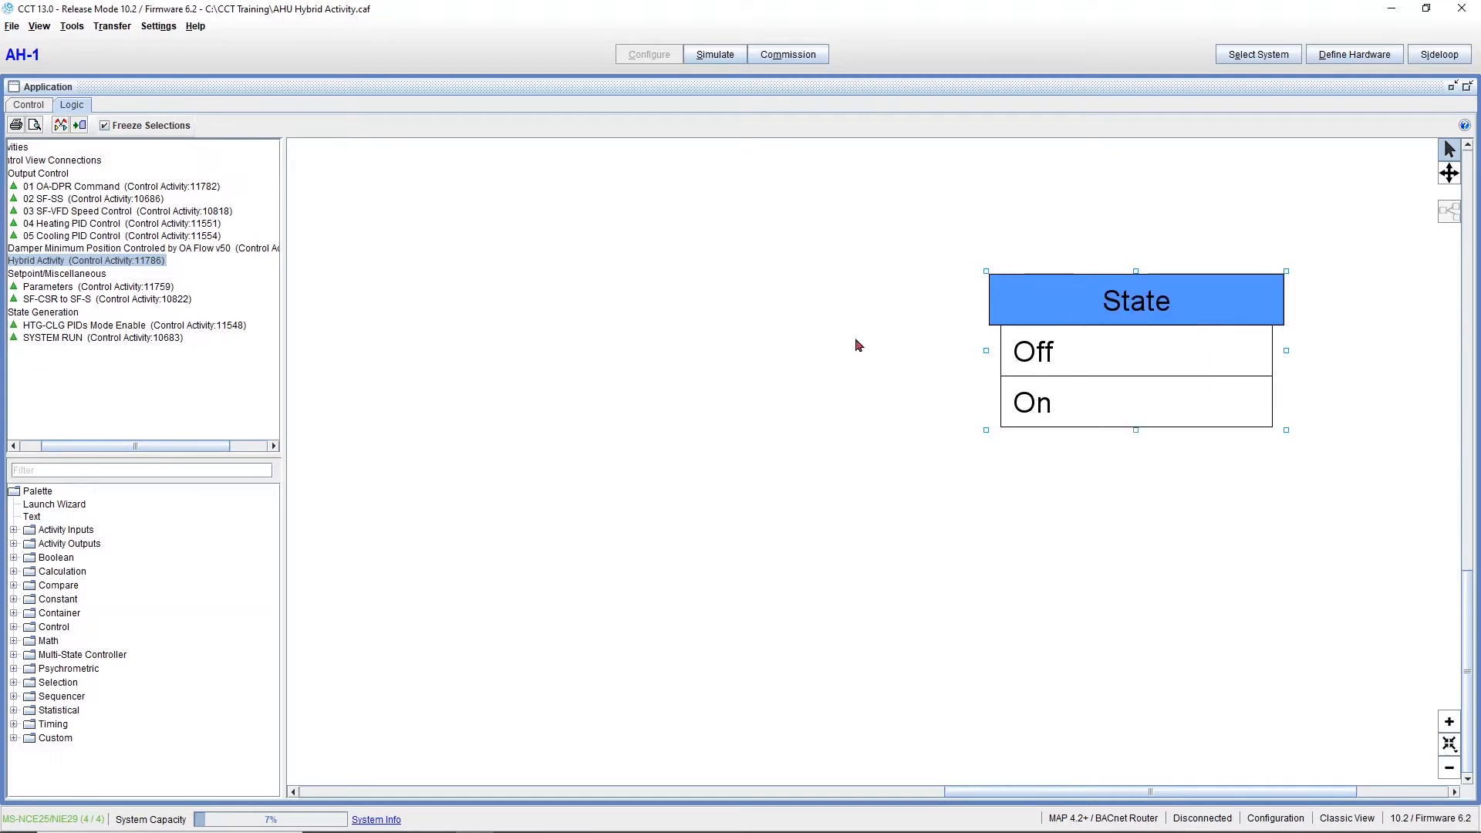
Find the PID block in the palette and place it in the State section's logic, beside the State table
key(Left)
key(Down)
key(Left)
key(Down)
key(Left)
key(Down)
key(Left)
key(Down)
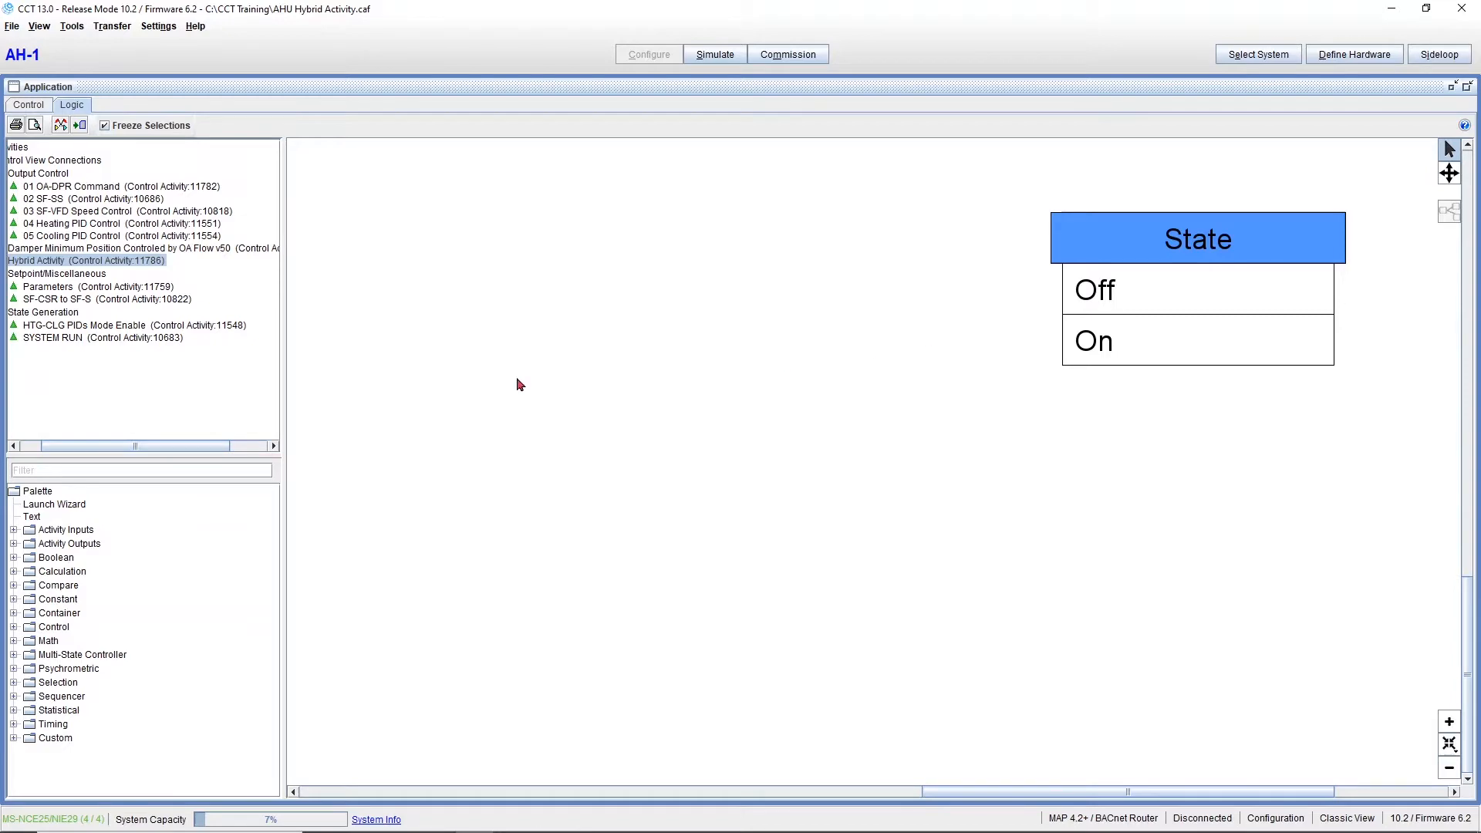
click(249, 466)
text(pid)
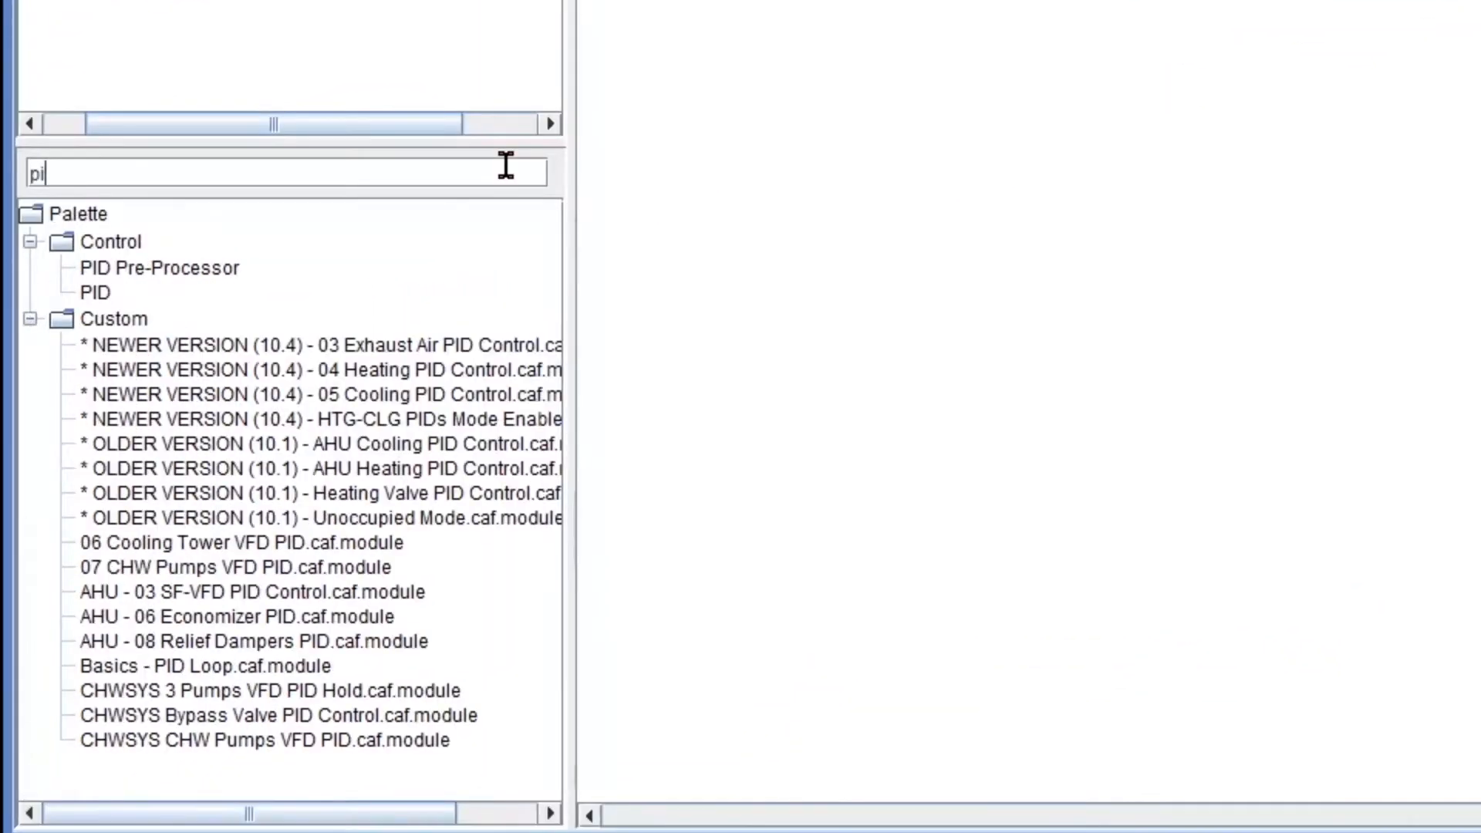
drag(93, 293, 759, 452)
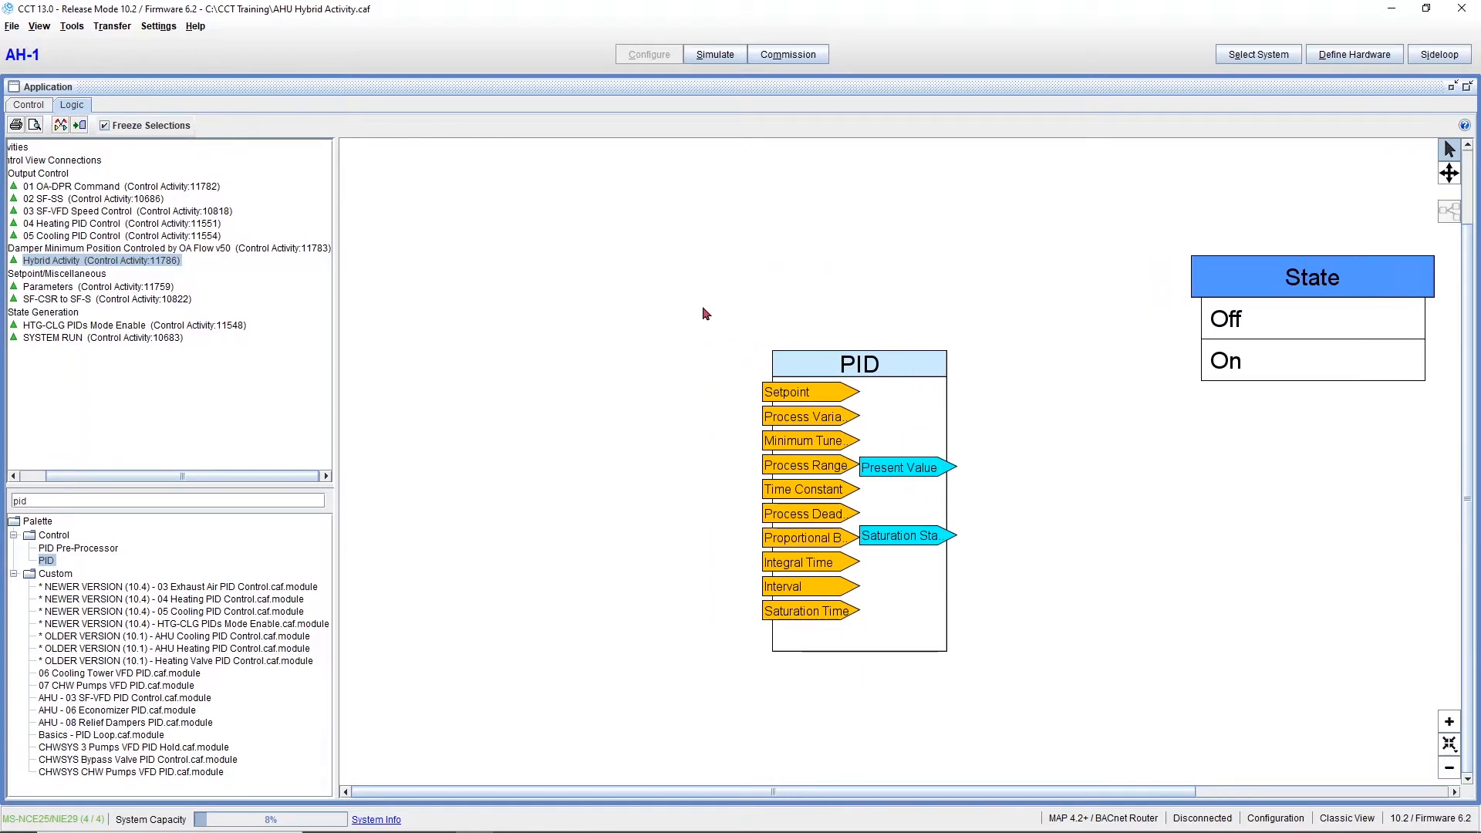
drag(875, 372, 834, 454)
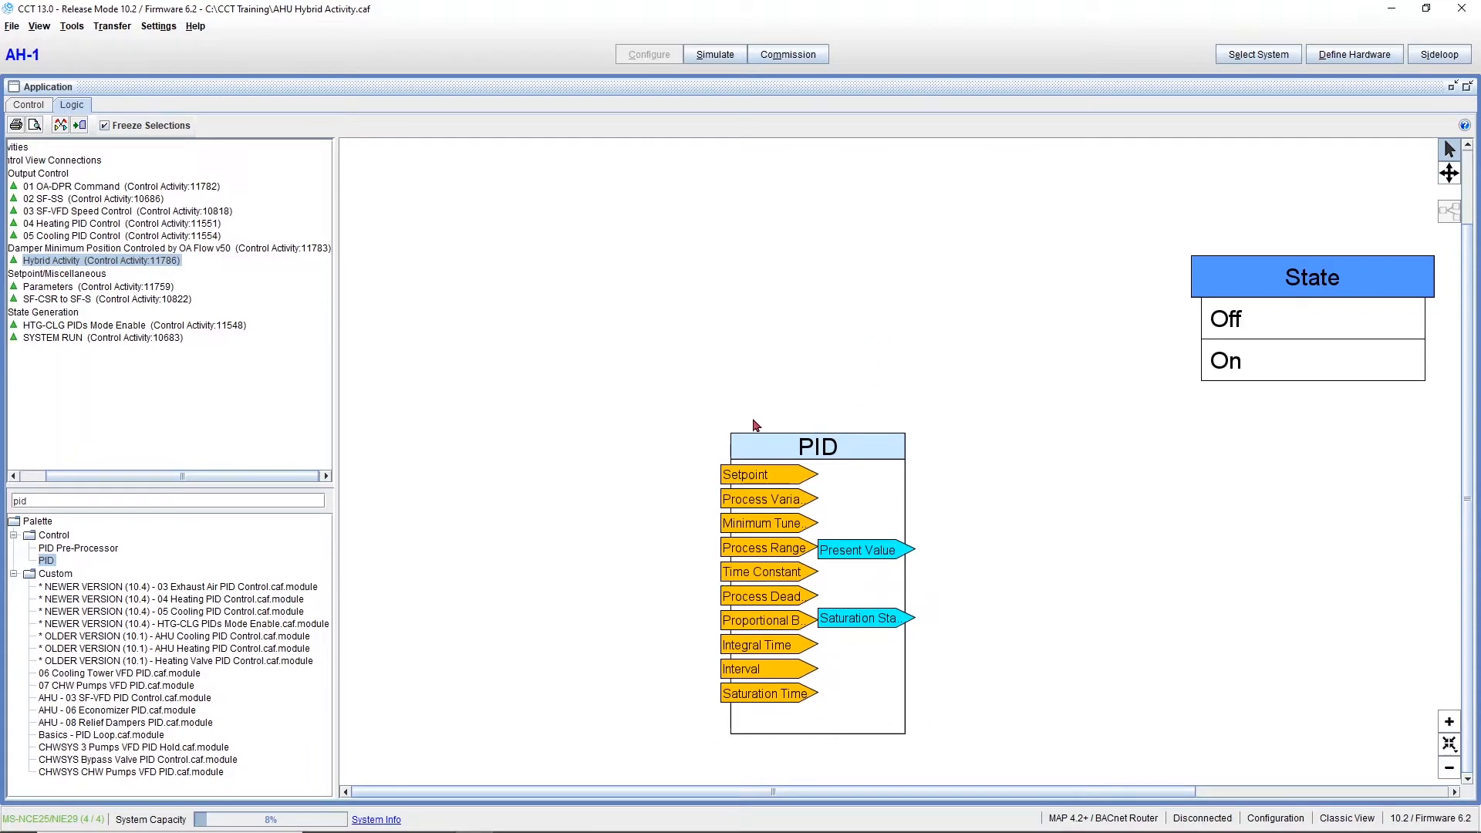
Place an Output (Float) below the State table and give it the user name SF-VFD
double_click(285, 501)
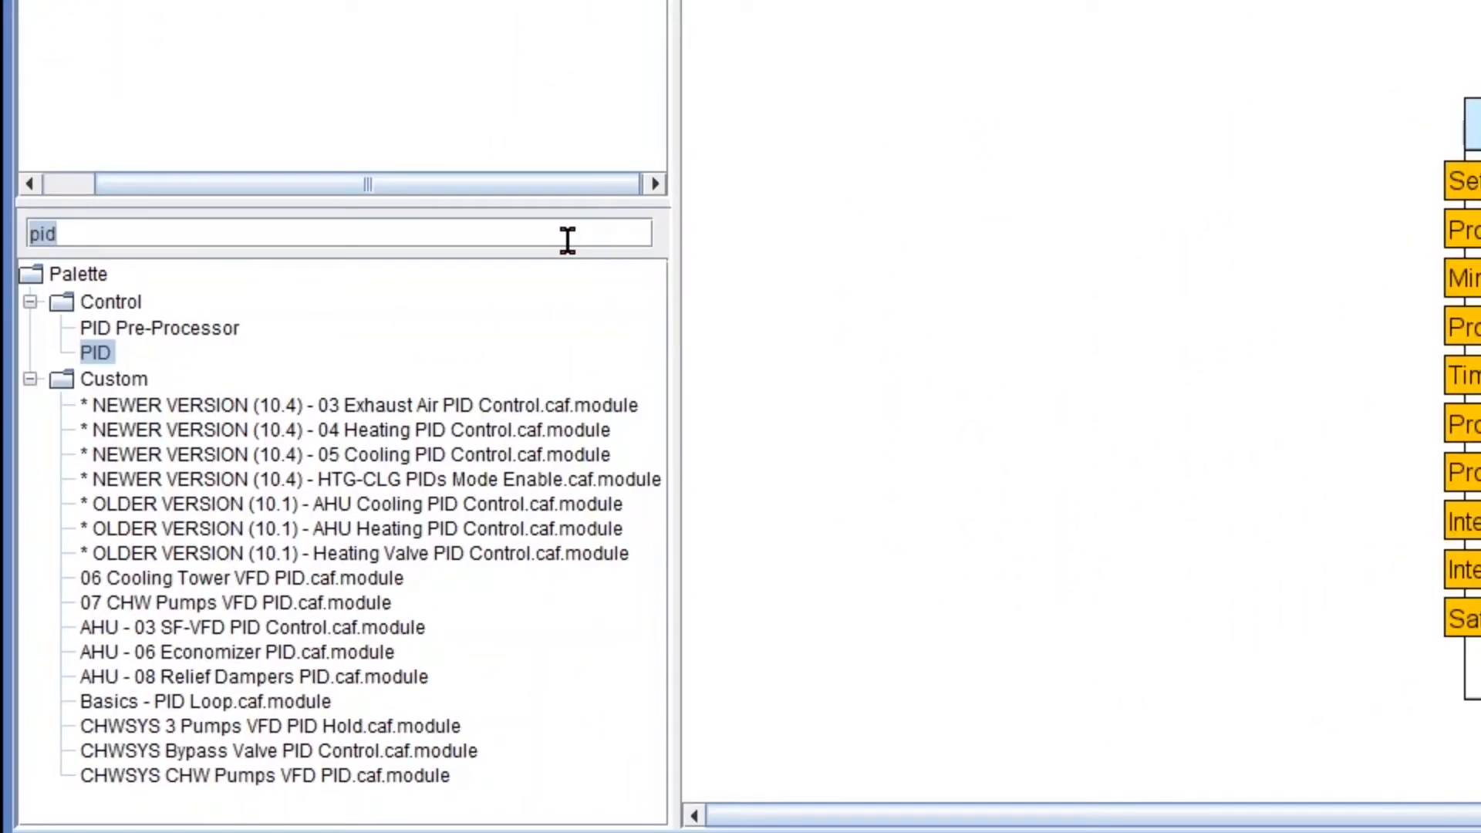
text(out)
click(159, 380)
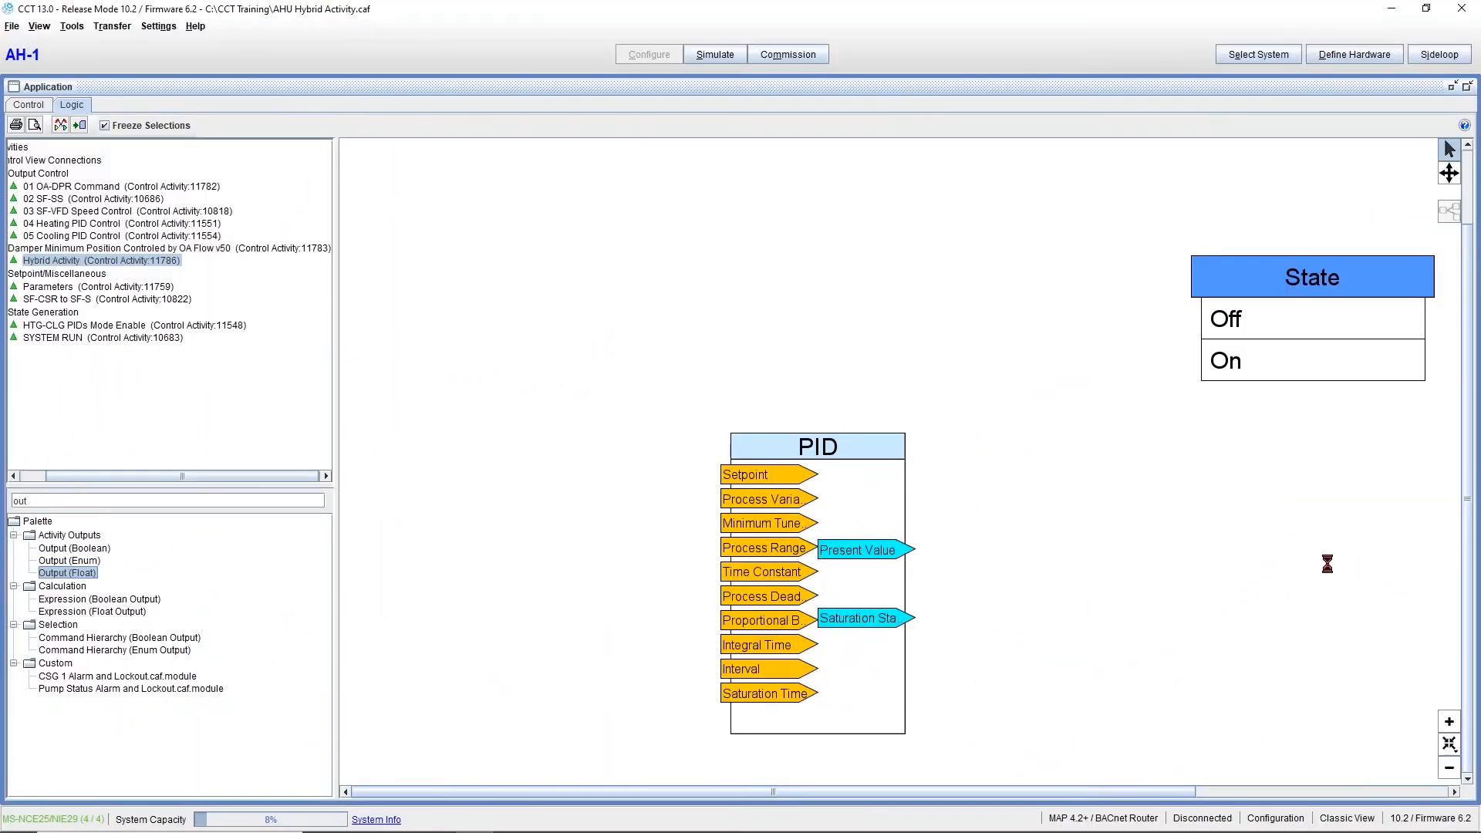
click(1251, 574)
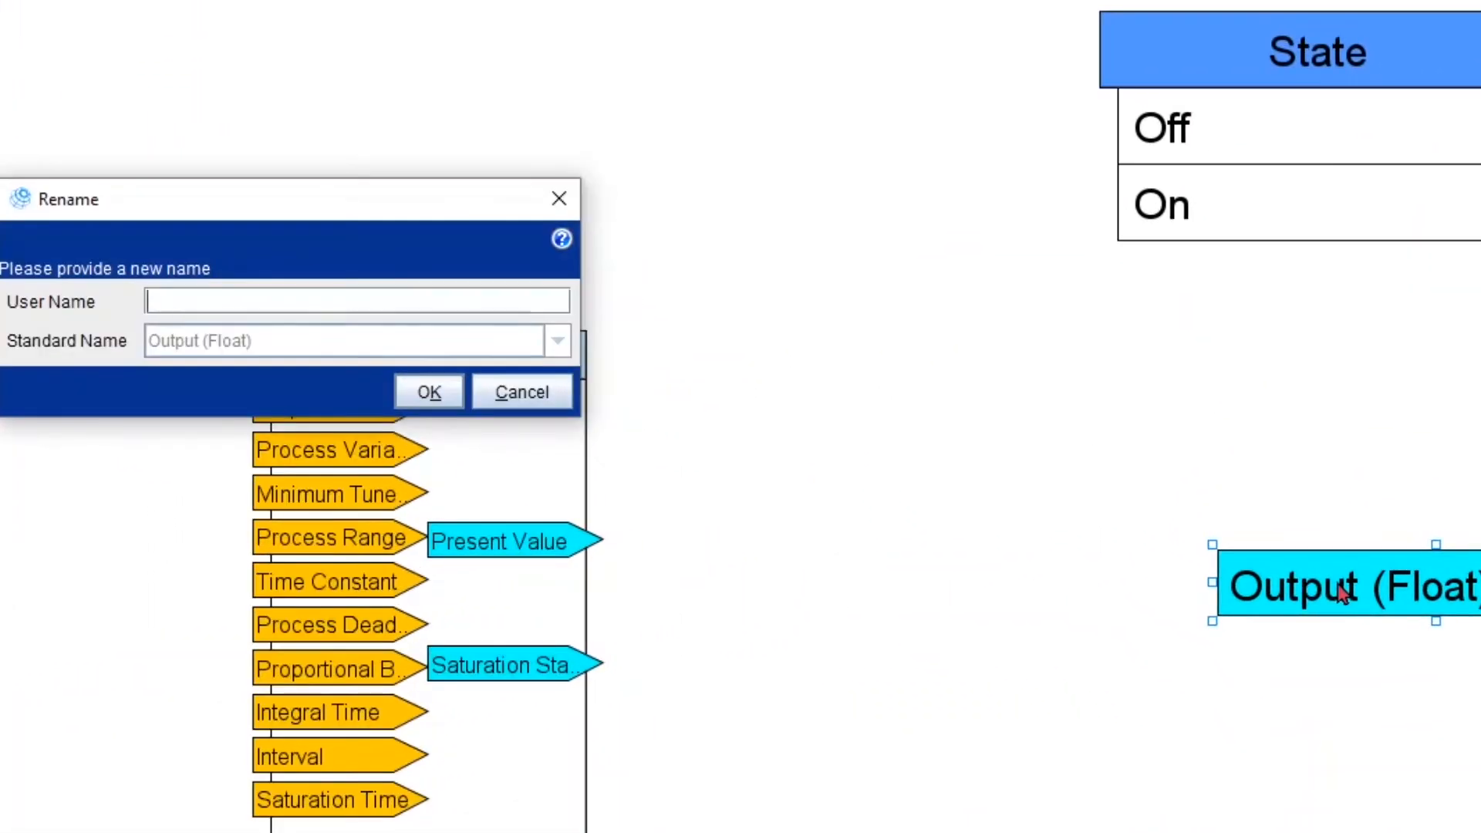
text(SF-VFD)
key(Return)
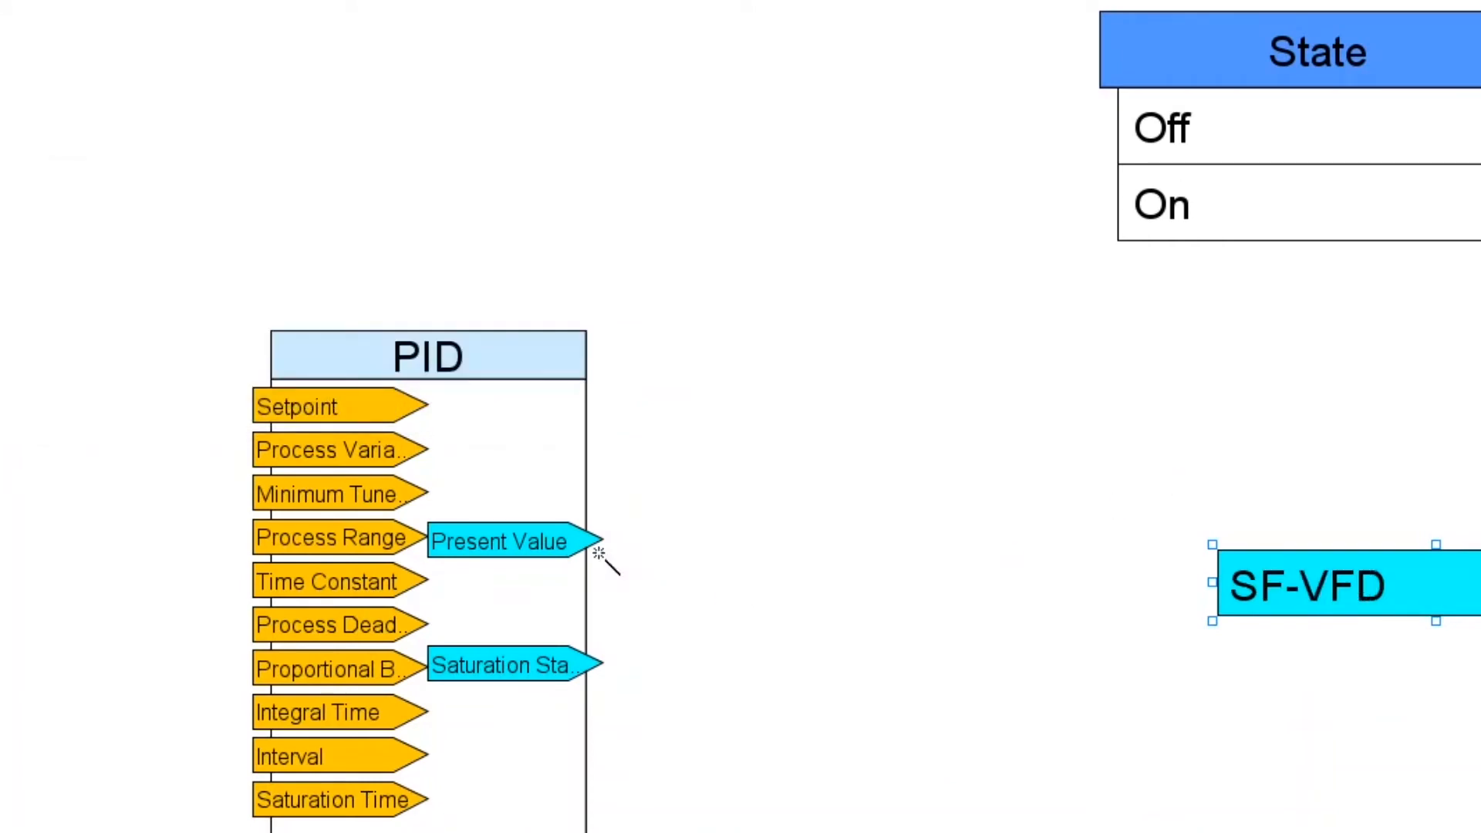
Try to connect the PID's Present Value to the SF-VFD output, and check the logic of the Off and On states
drag(571, 541, 1292, 558)
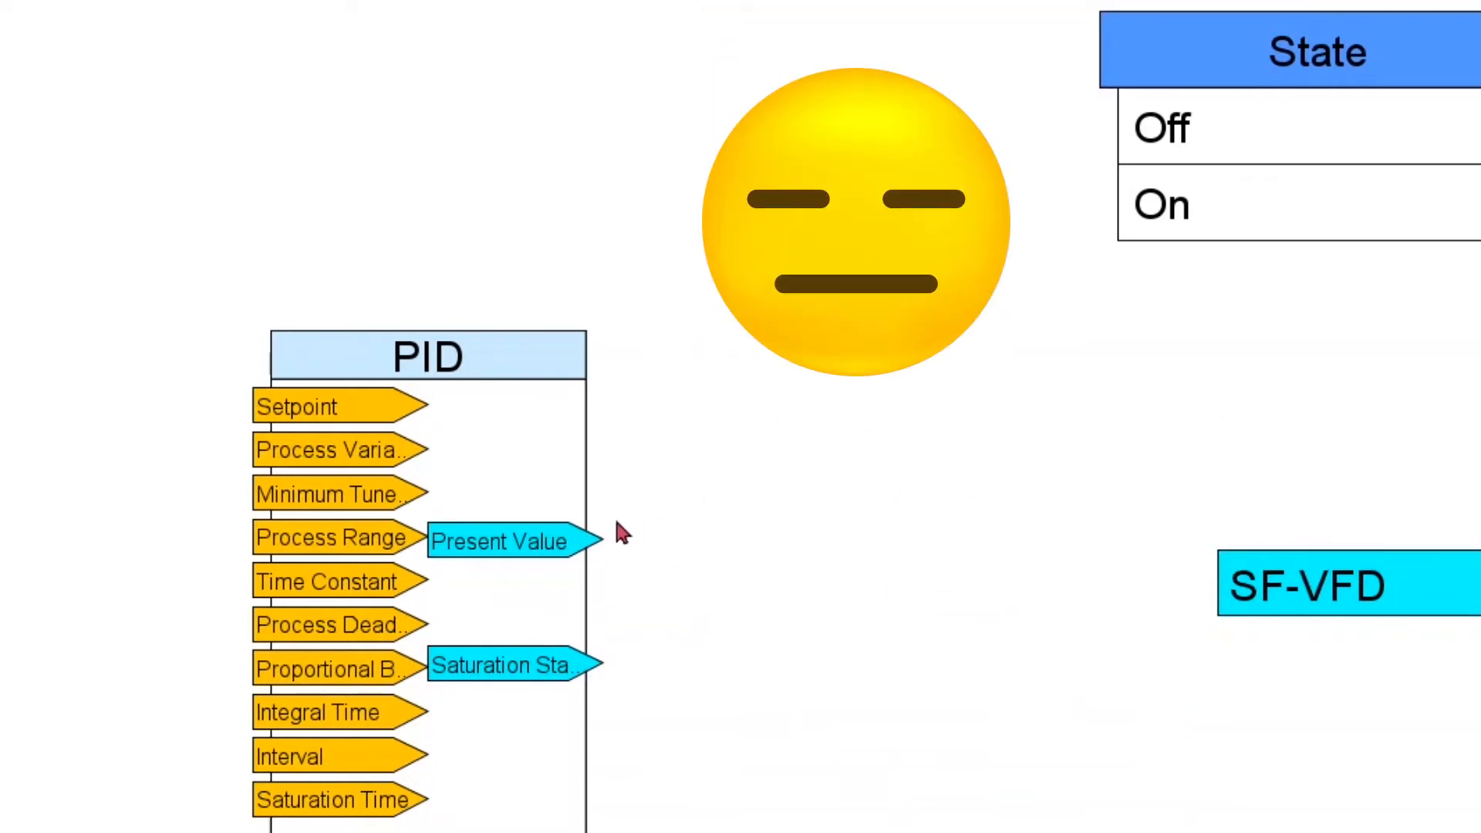
drag(620, 532, 759, 527)
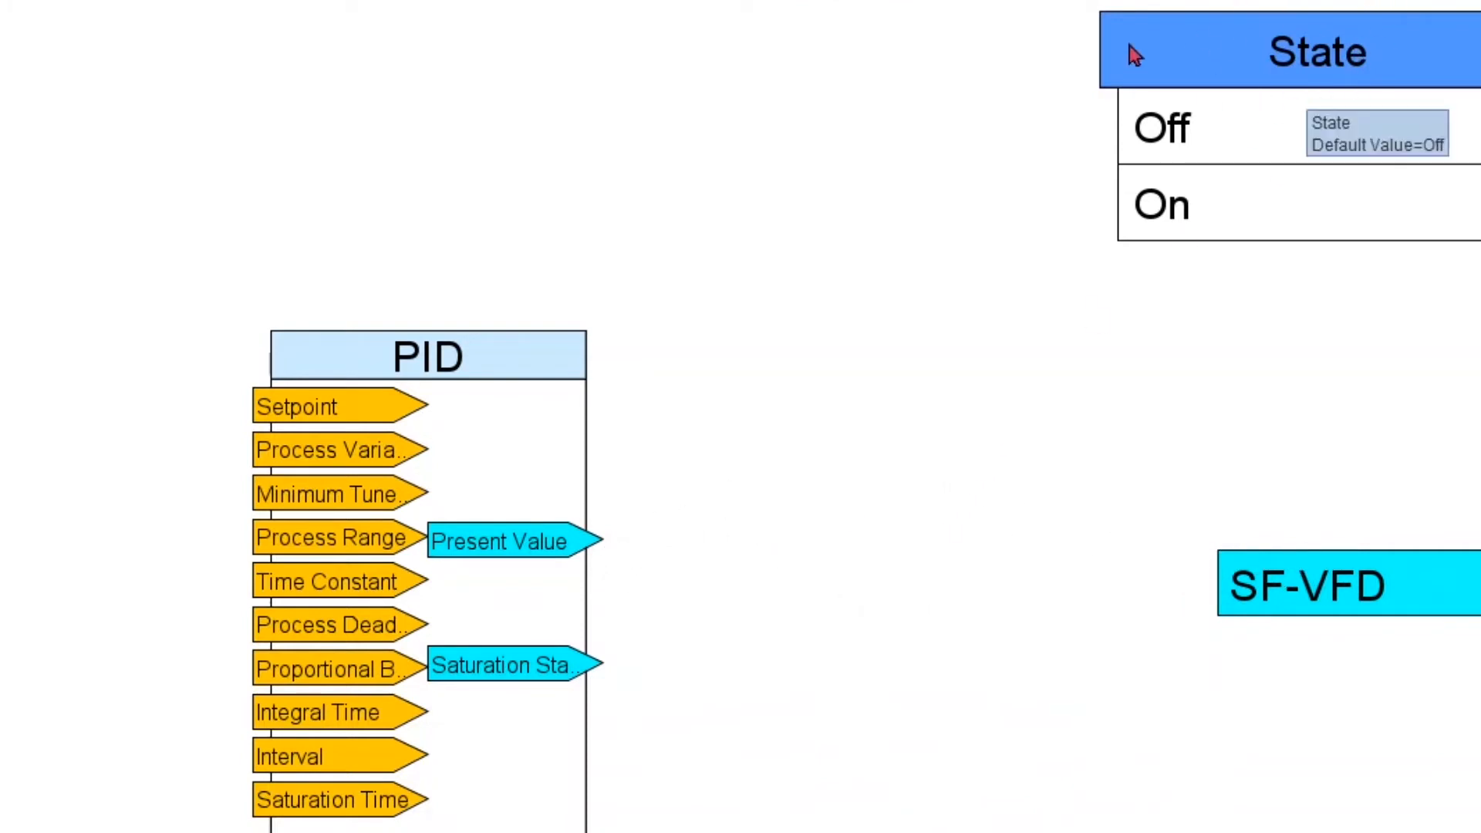
click(1188, 145)
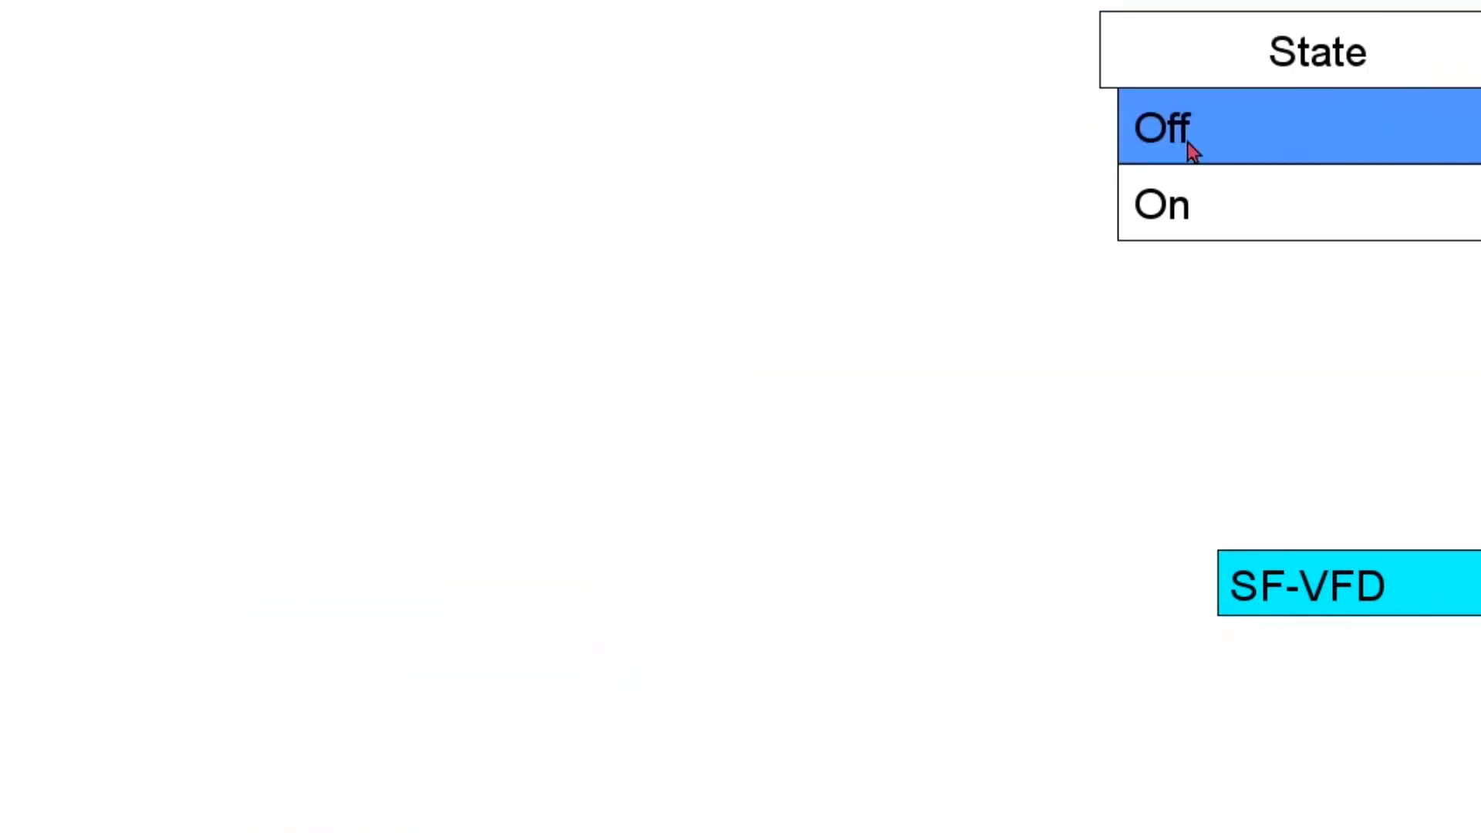
click(1226, 223)
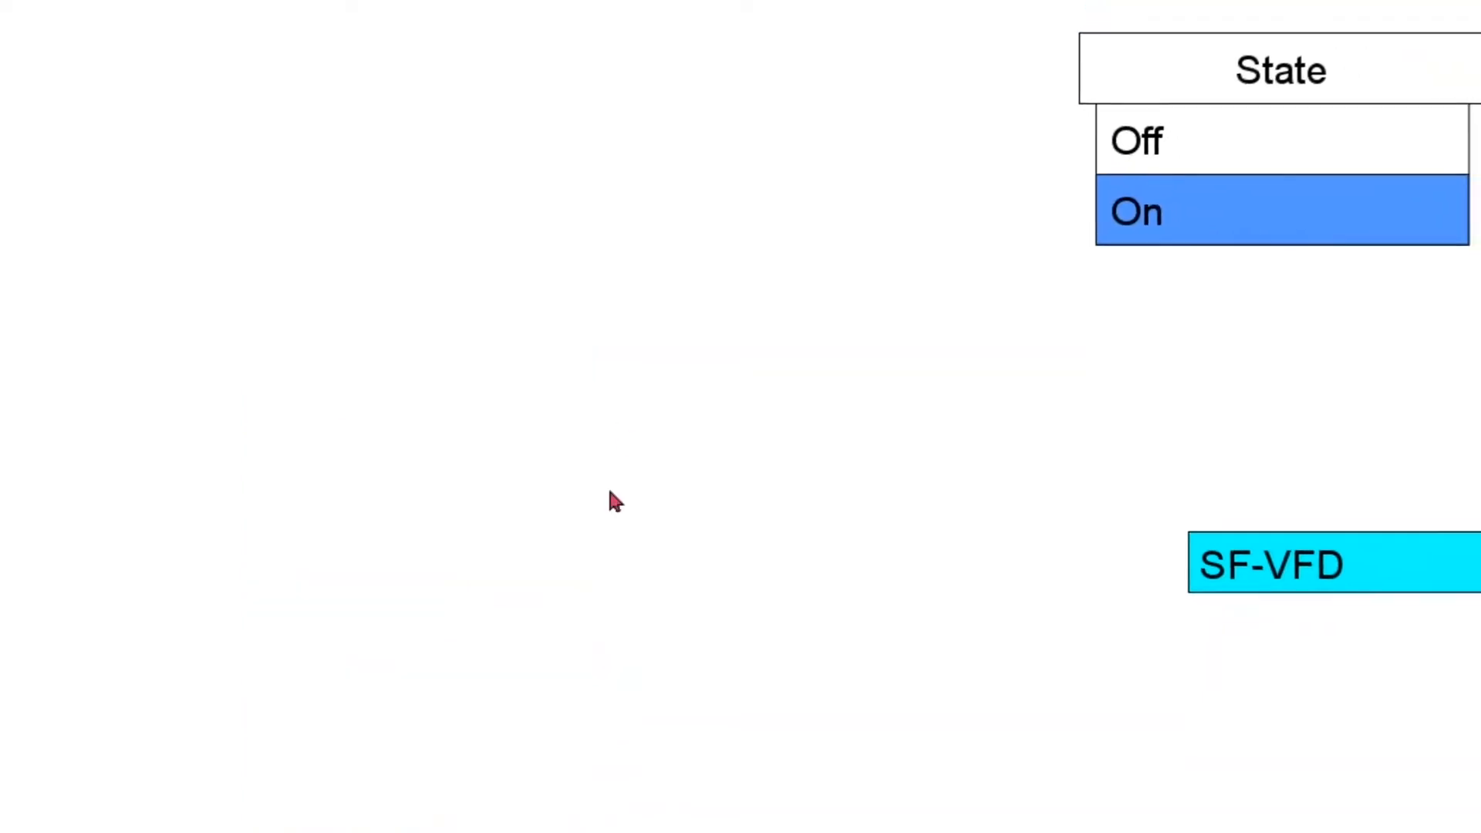
click(1149, 130)
click(1182, 77)
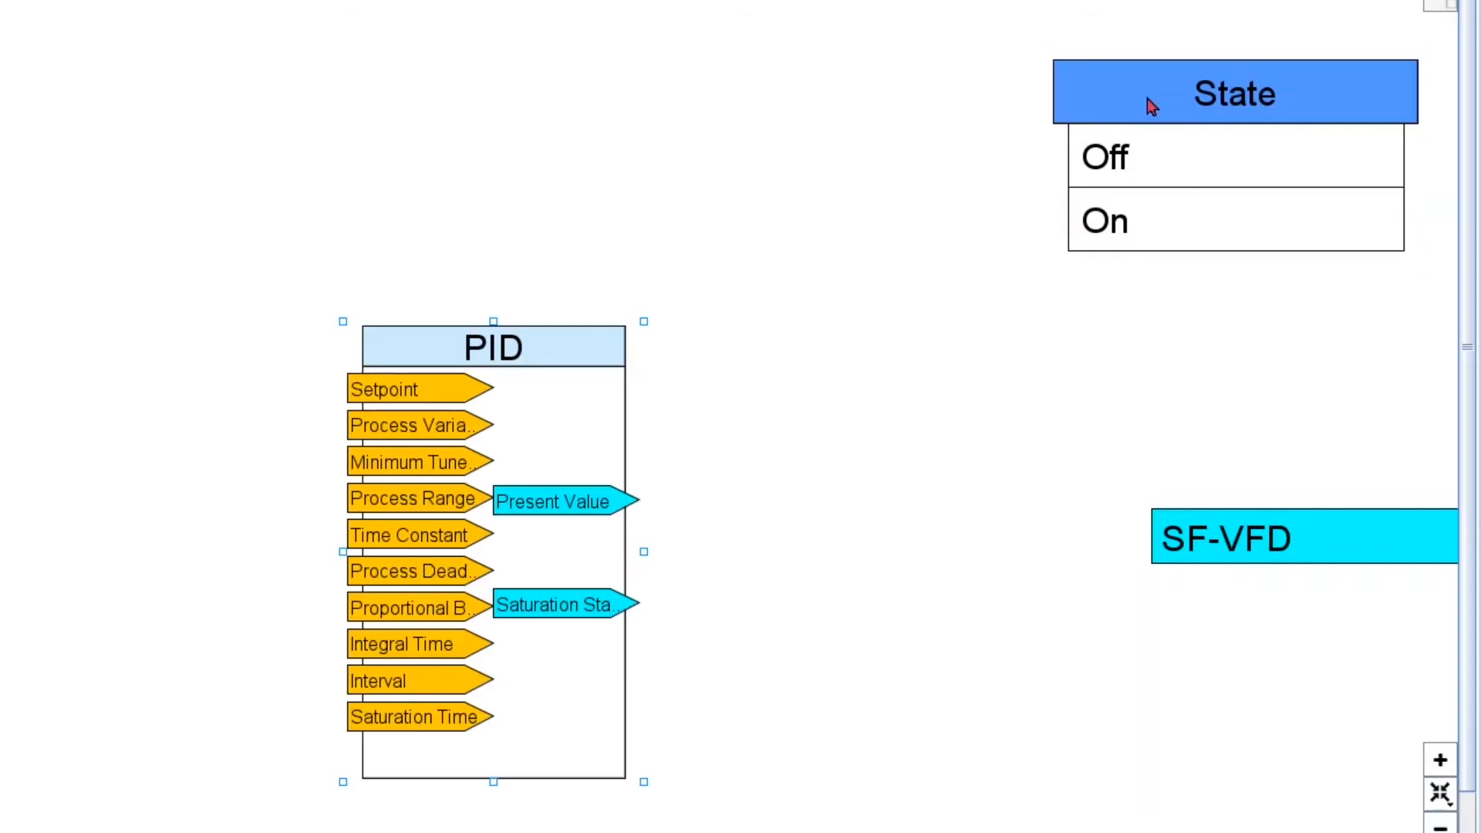
Delete the PID block from the State section's logic
click(1139, 259)
click(486, 398)
key(Delete)
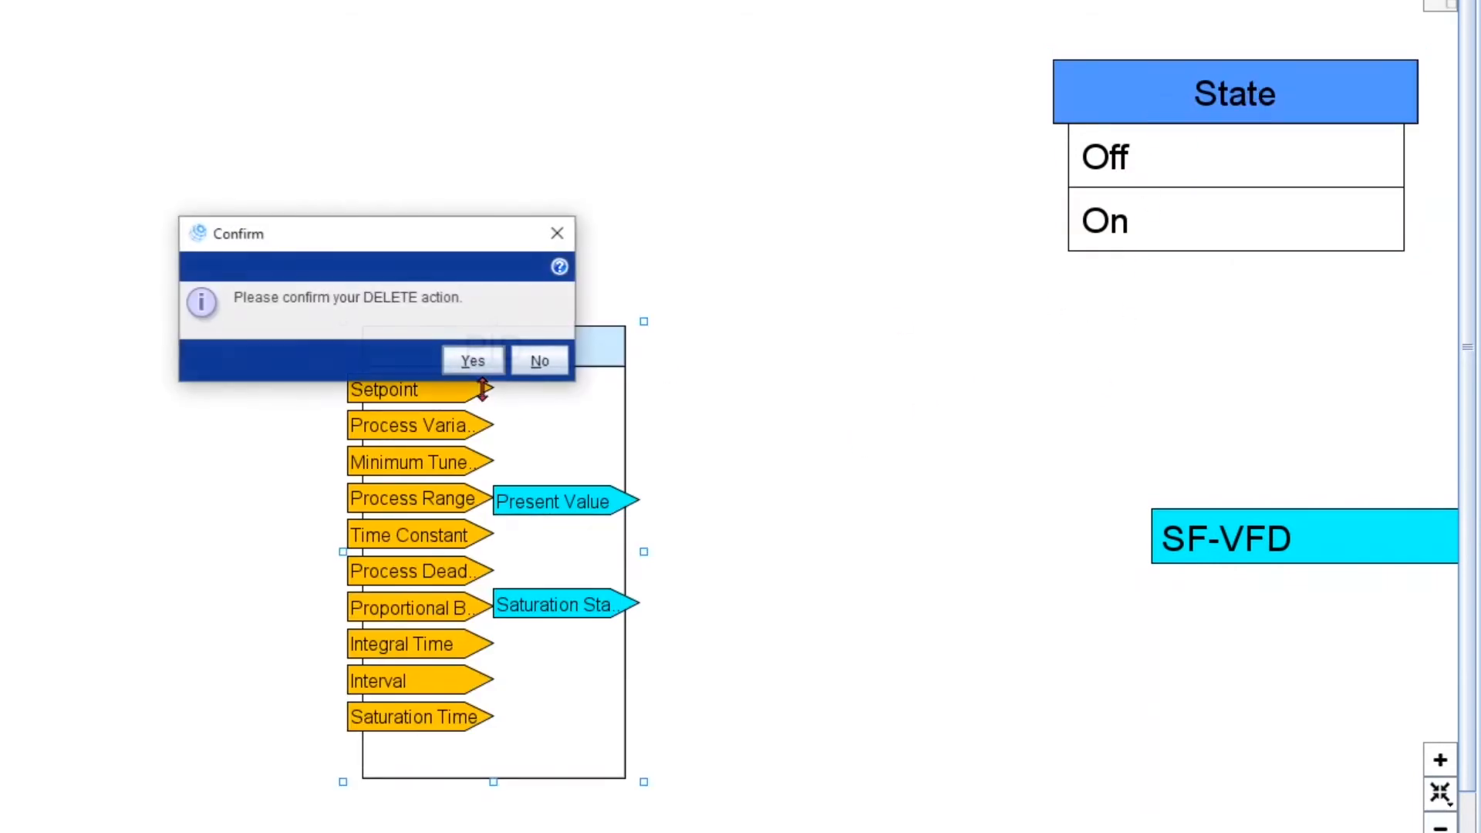
click(474, 357)
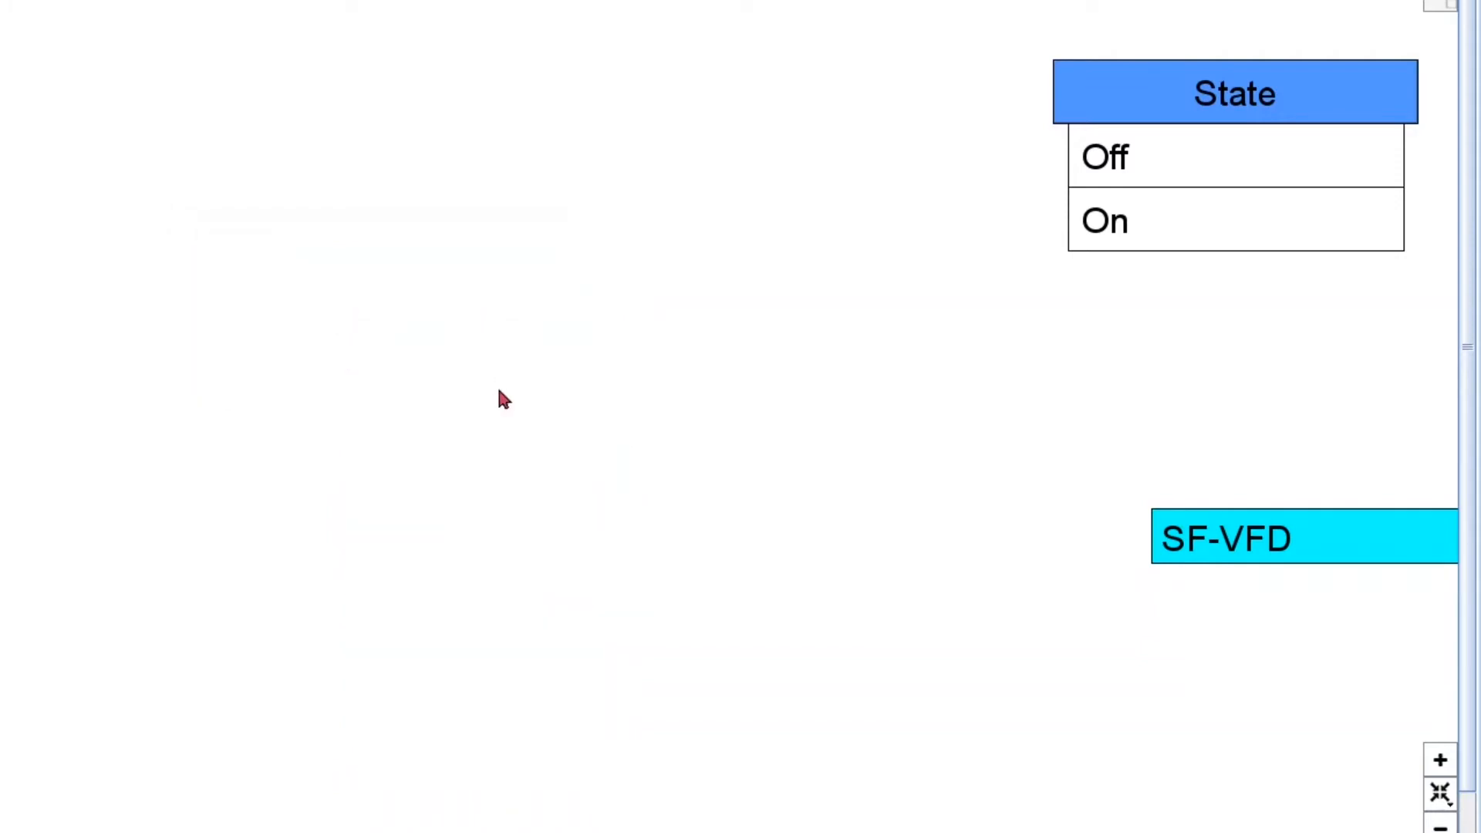
In the On state, place a PID block and connect its Present Value to the SF-VFD output
click(1145, 252)
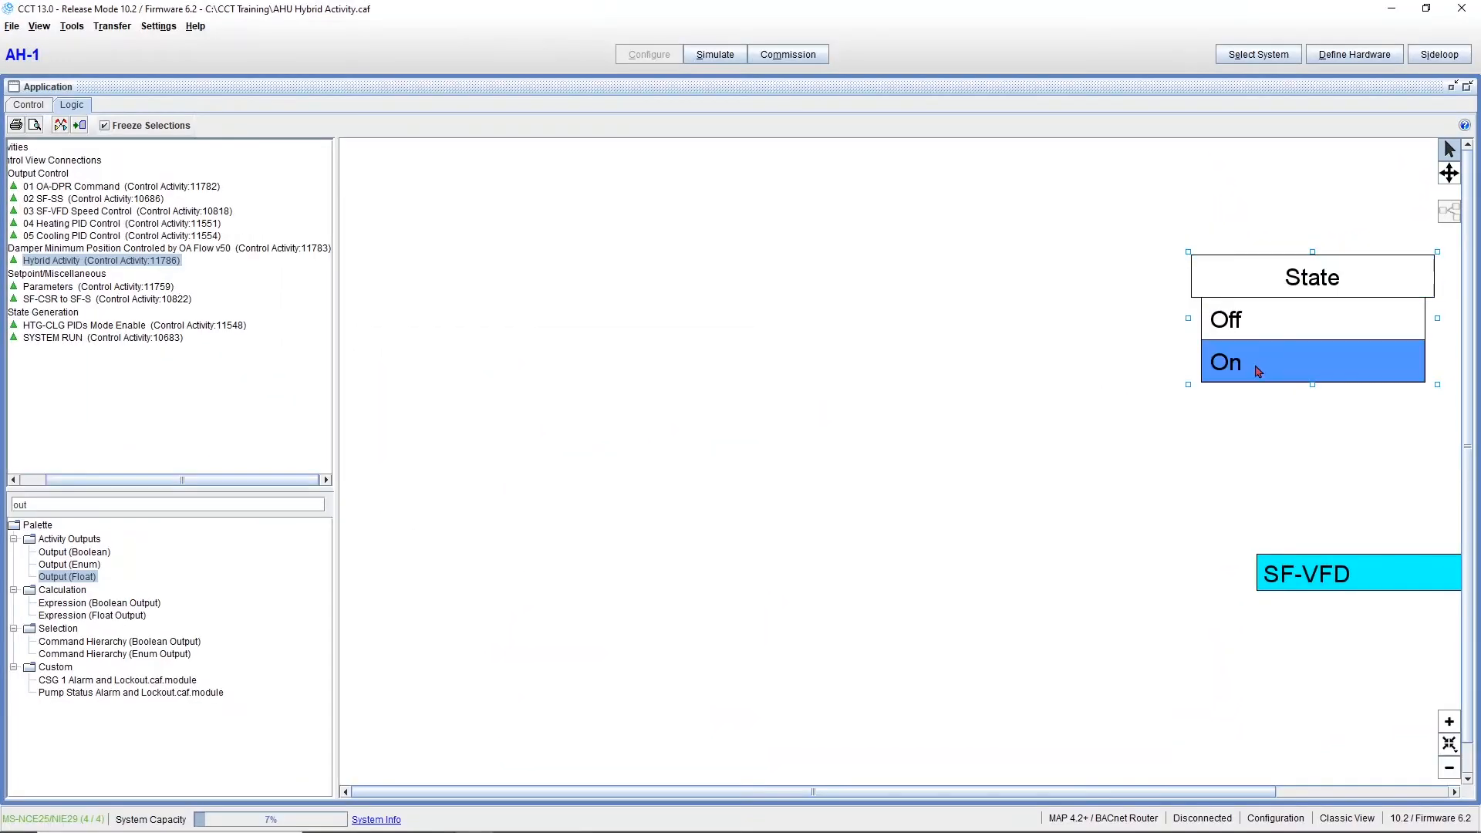
text(pid)
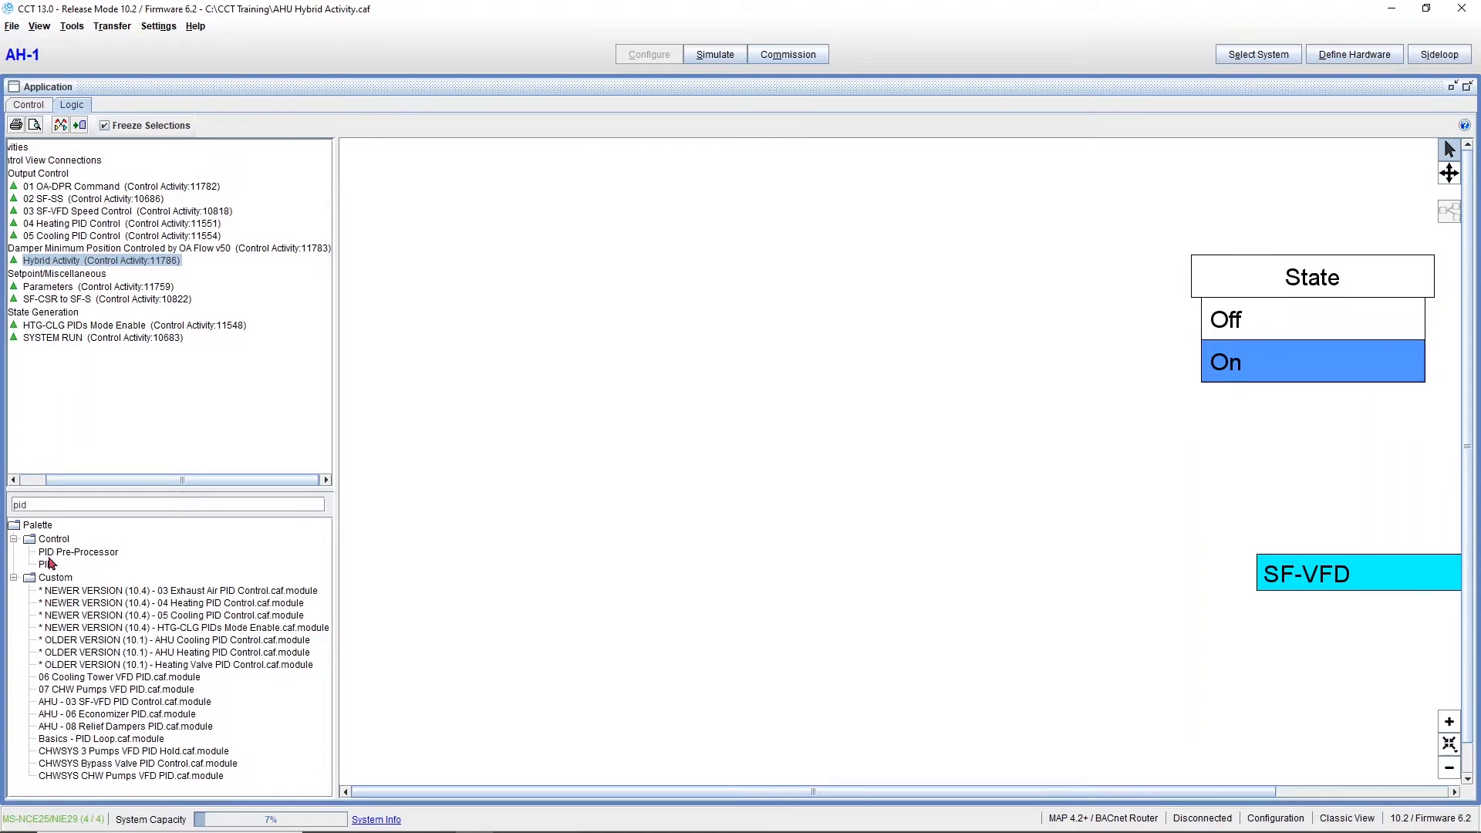
drag(48, 564, 846, 548)
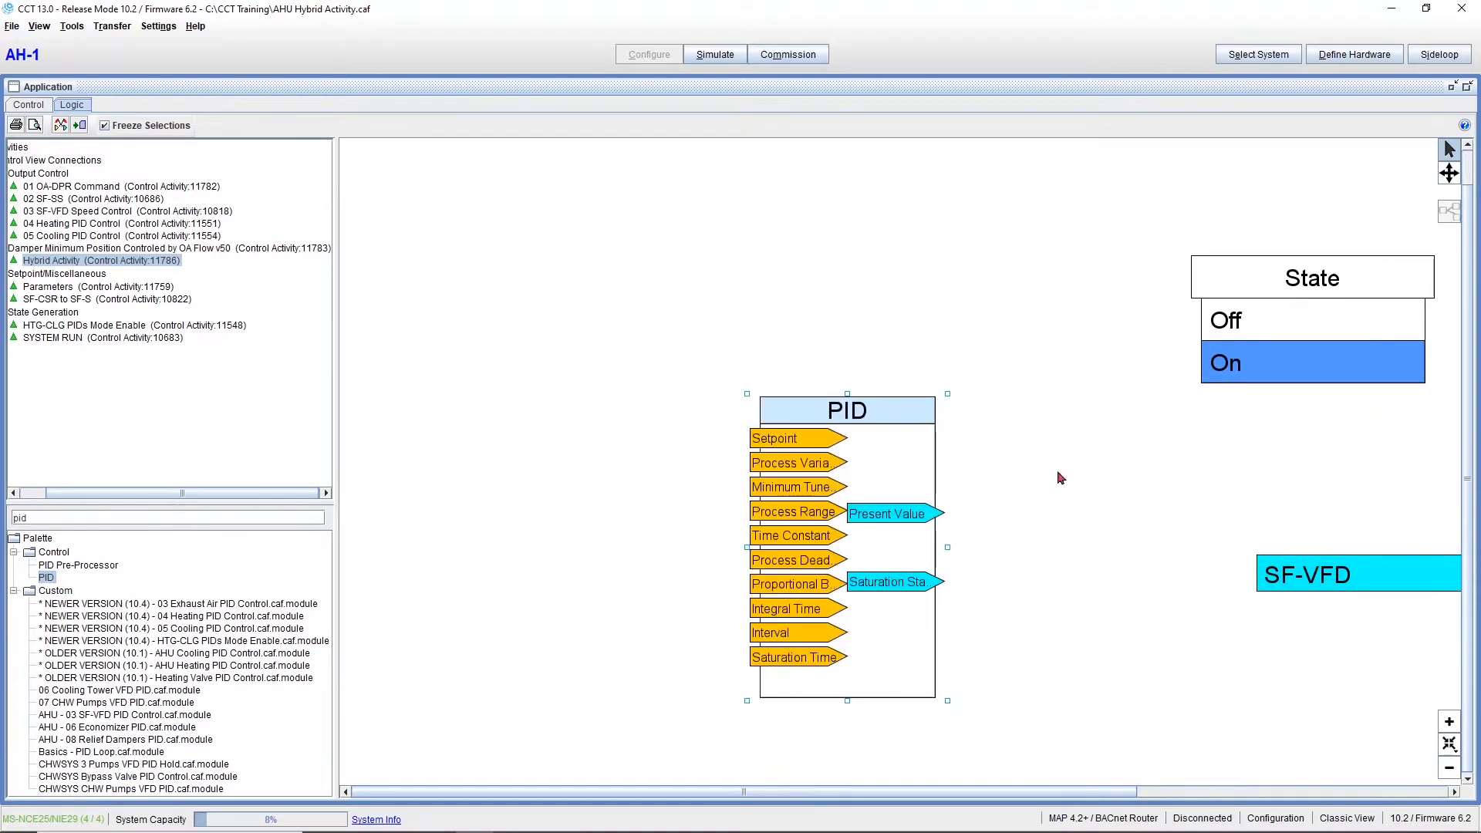
drag(980, 580, 1267, 571)
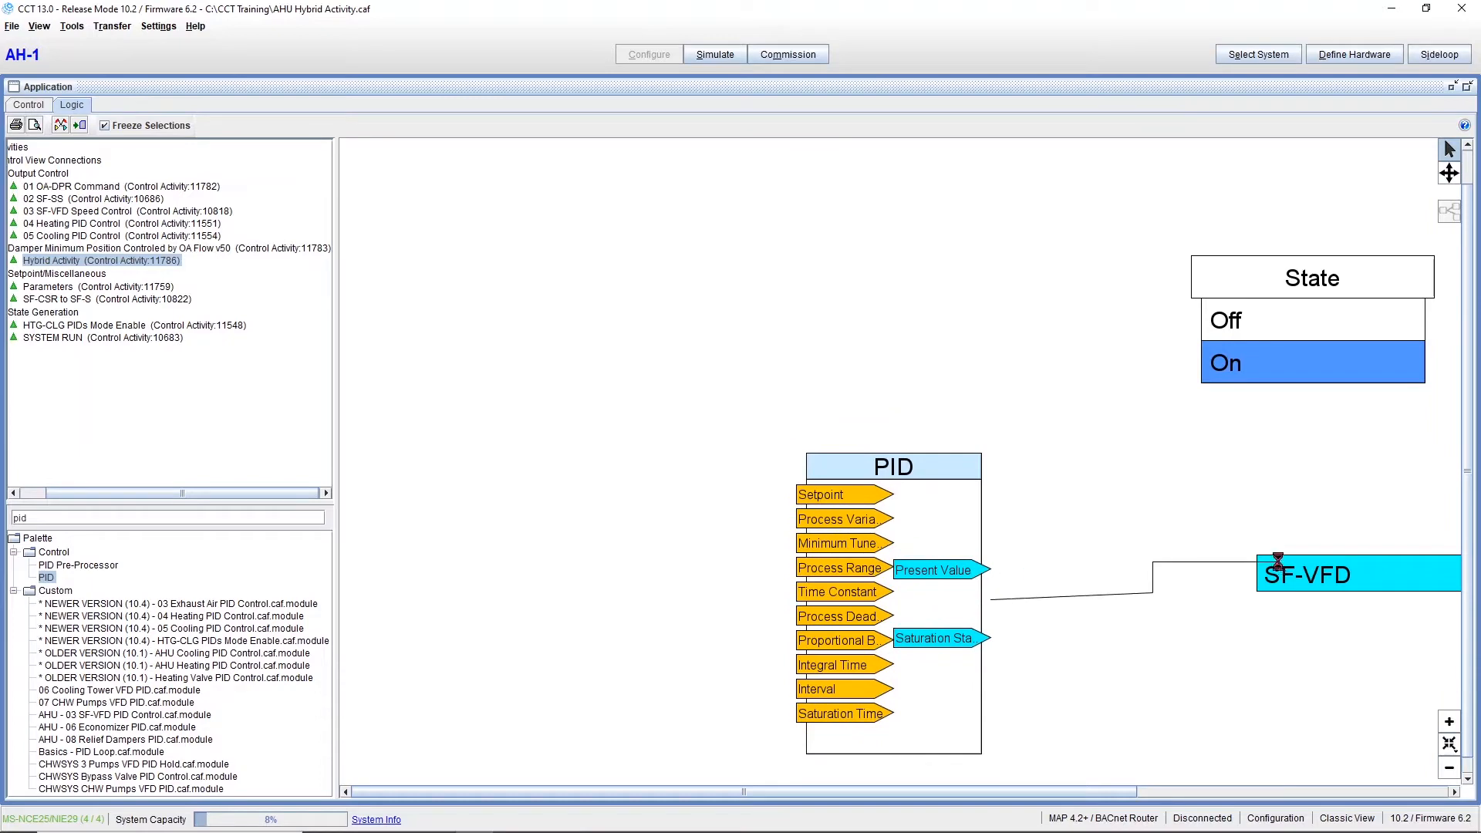
drag(887, 472, 754, 465)
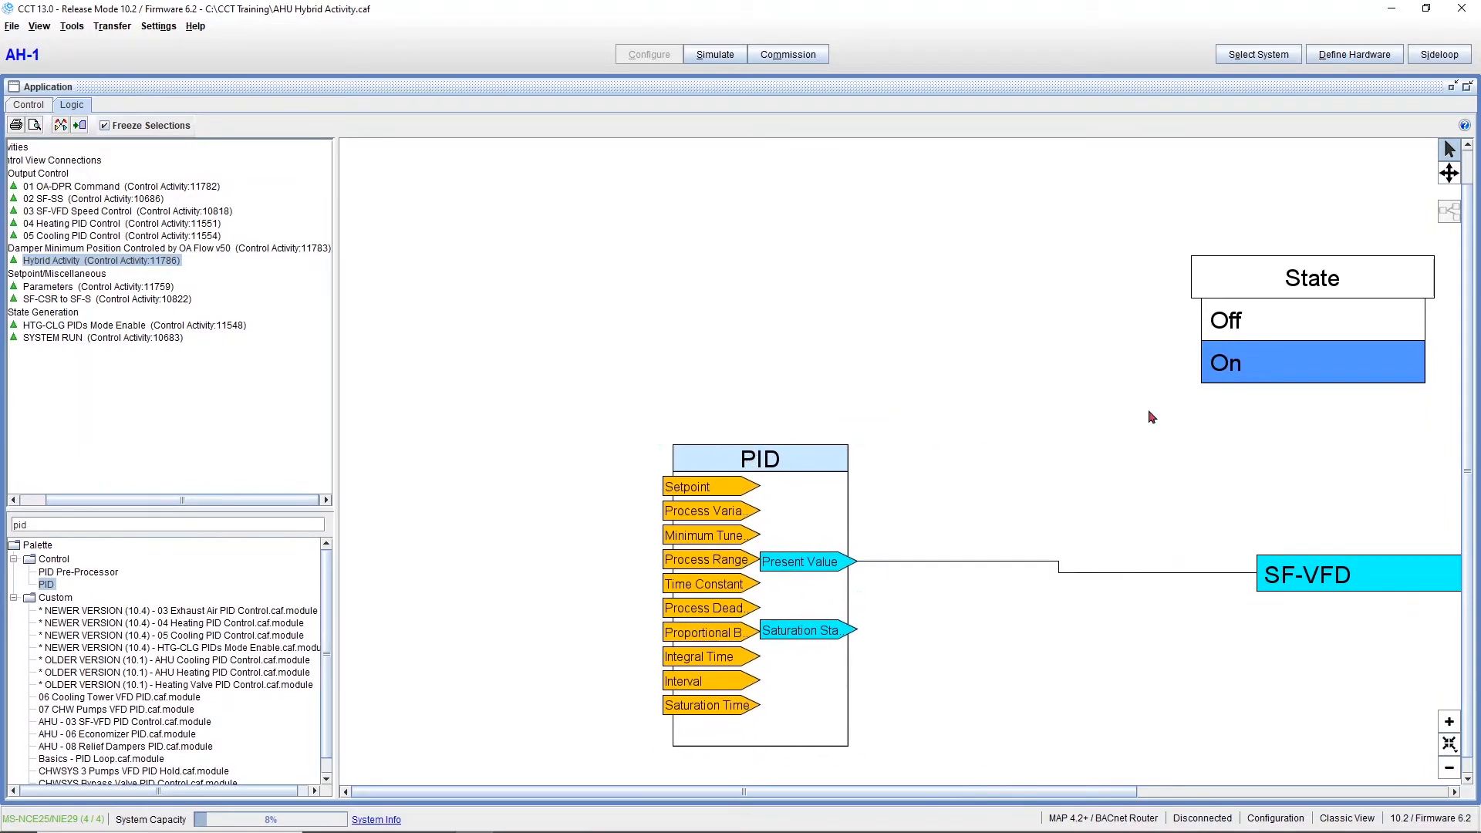
In the Off state, place a Constant (Float) and connect its Present Value to the SF-VFD output
click(1226, 321)
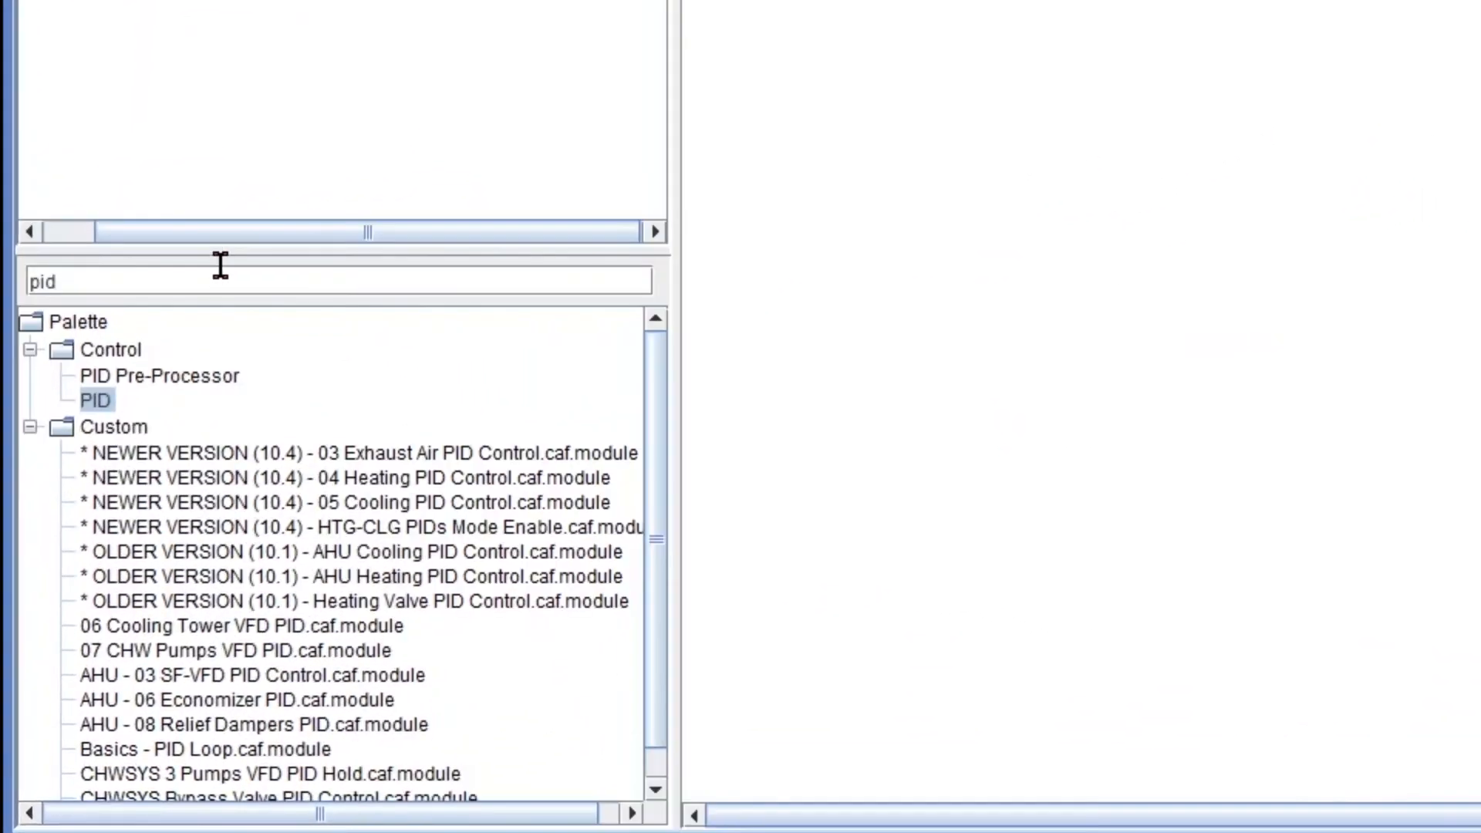
double_click(217, 272)
text(conts)
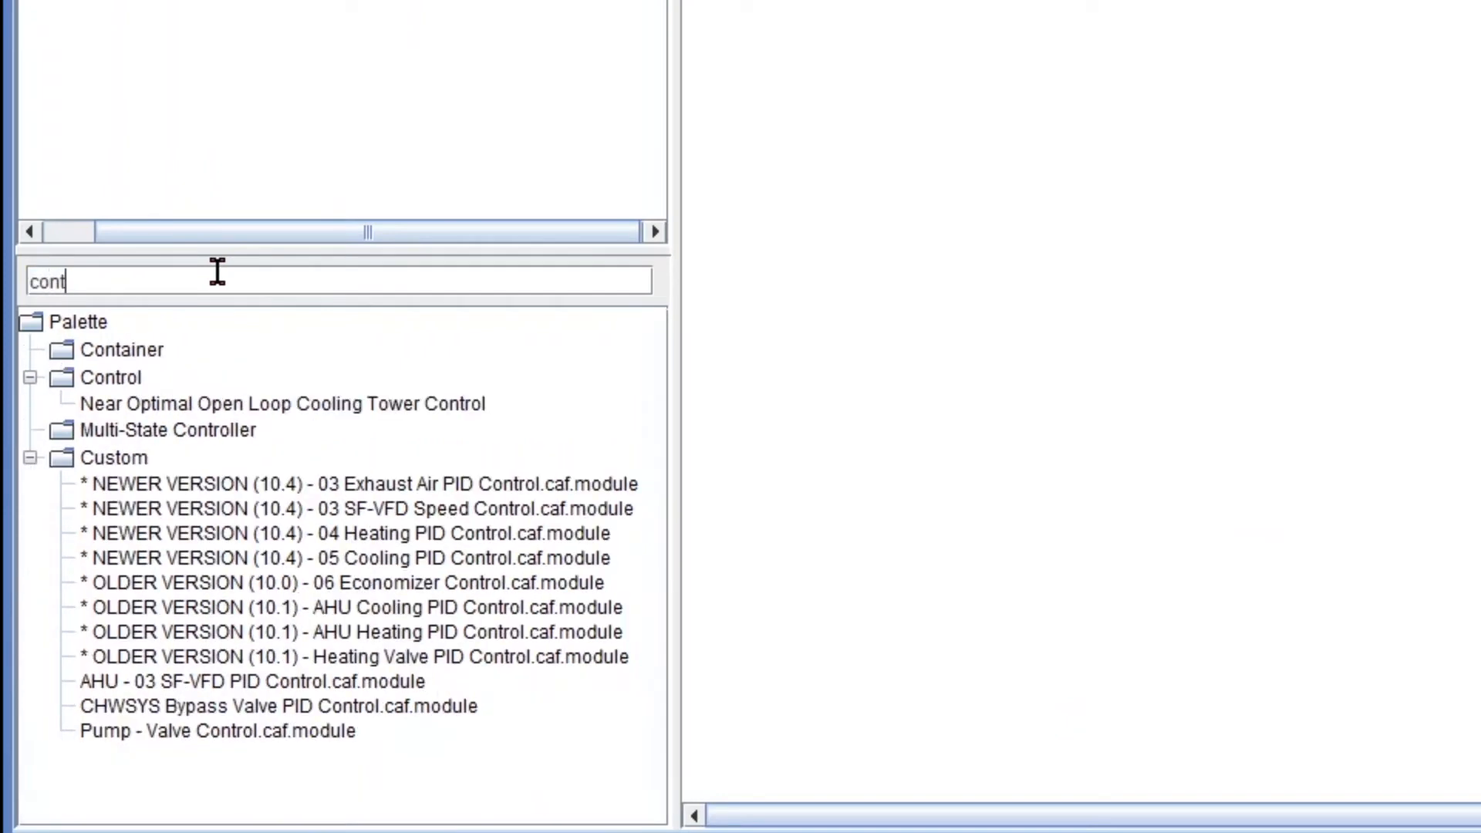
key(BackSpace)
key(BackSpace)
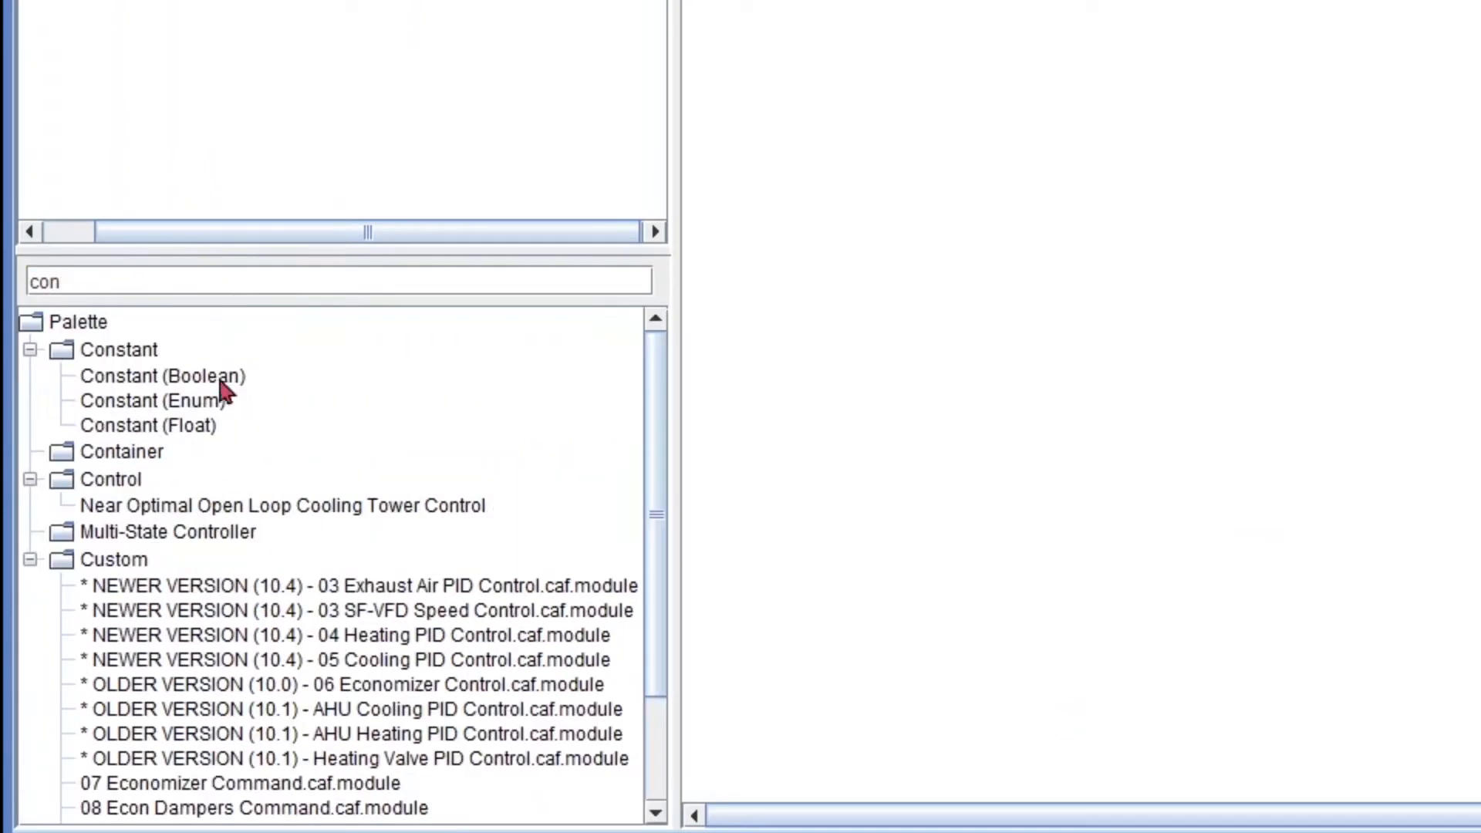
drag(202, 425, 1314, 584)
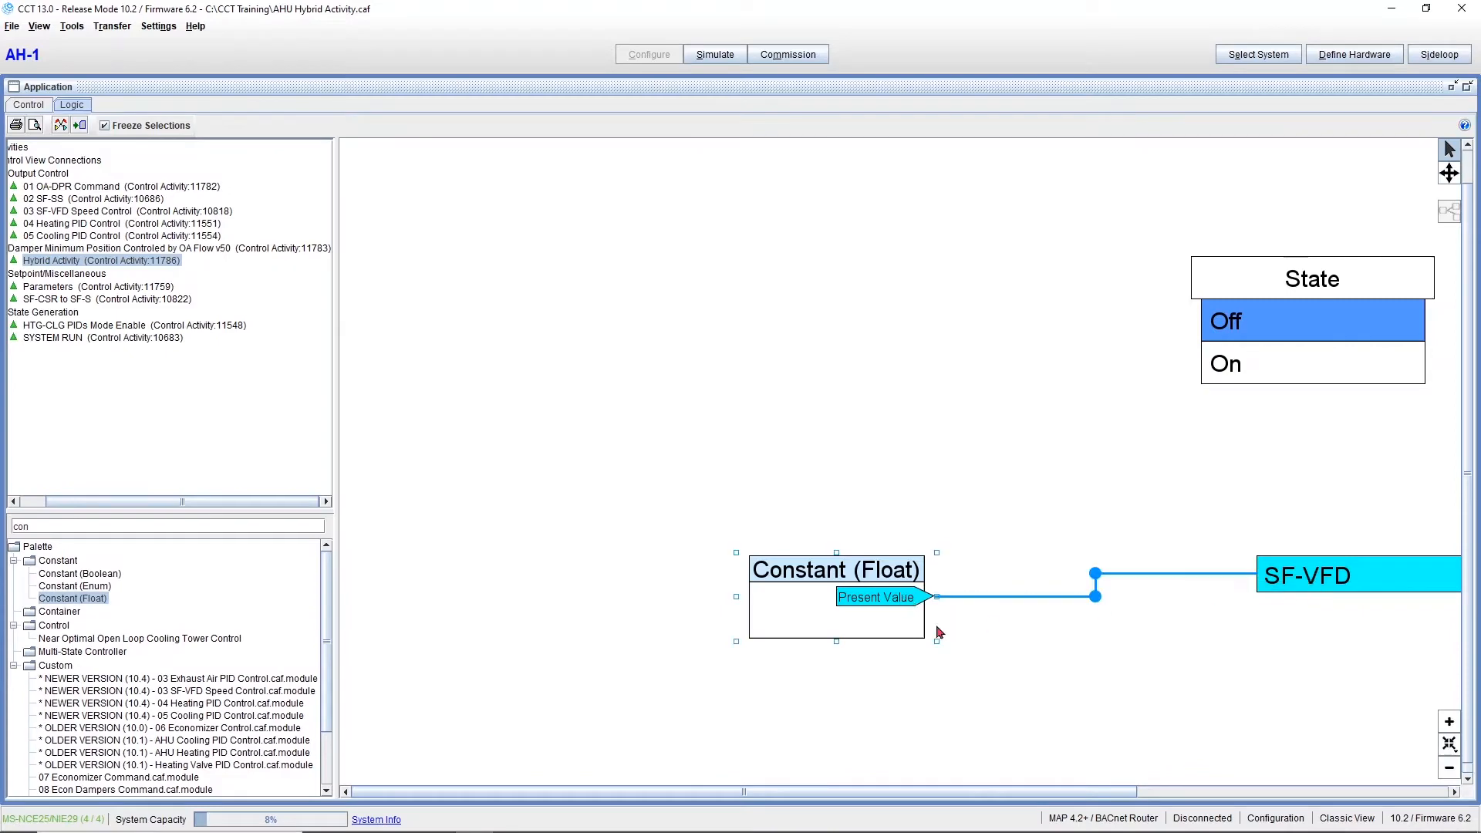
Edit the details of the Off state's float constant and name it 0
double_click(806, 575)
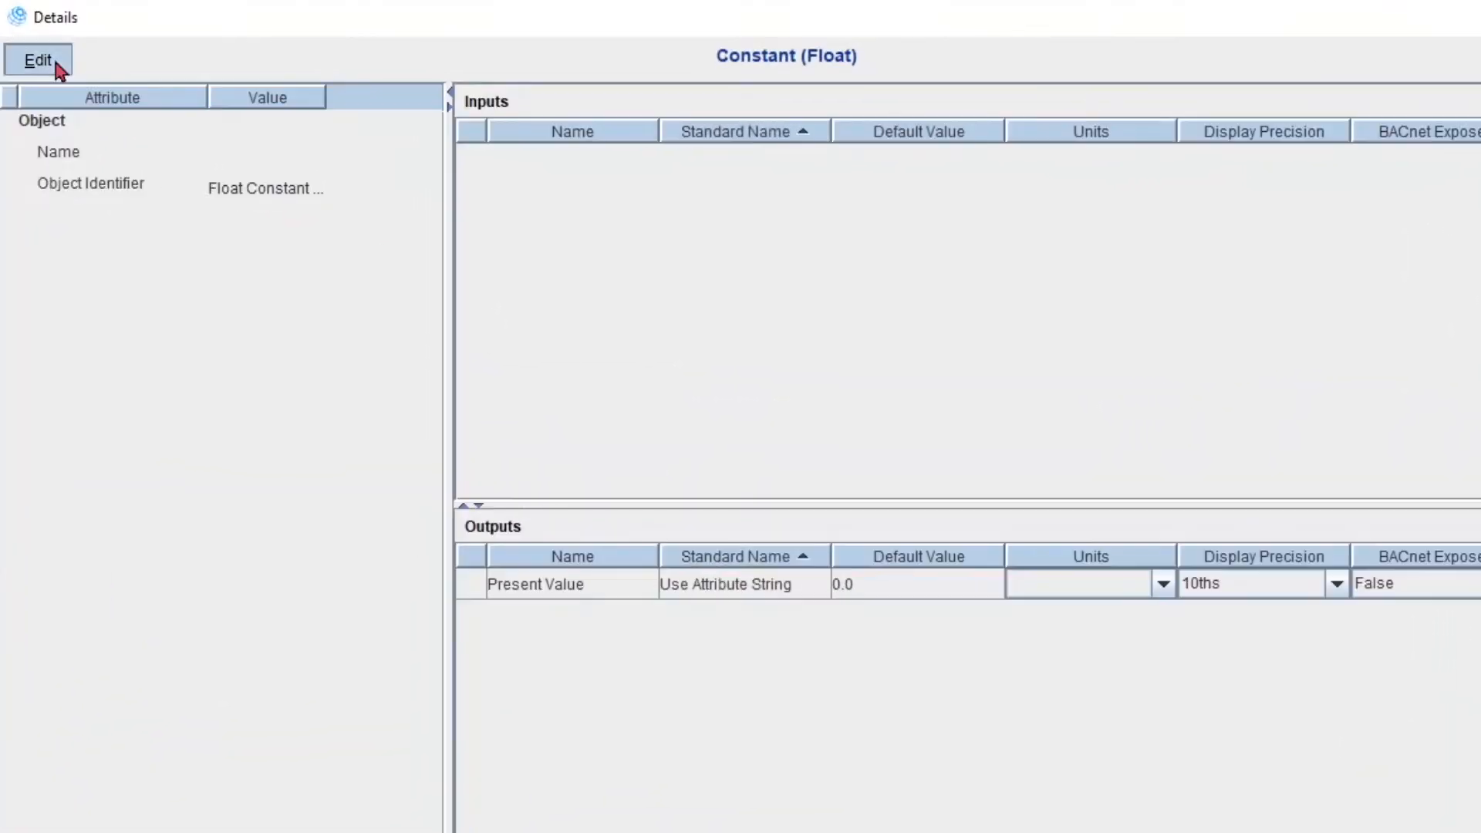
click(38, 60)
click(908, 582)
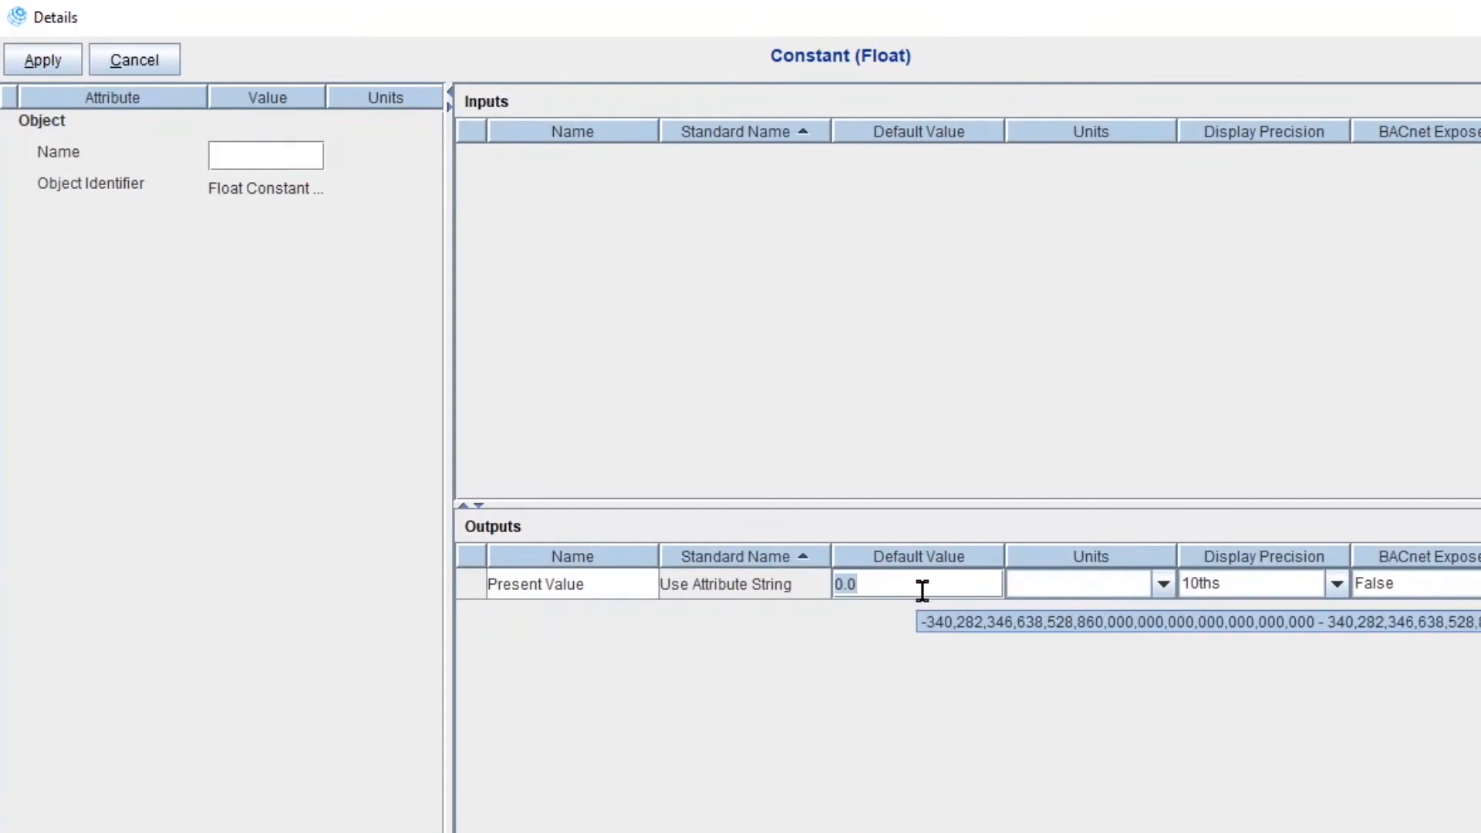
click(249, 153)
text(0)
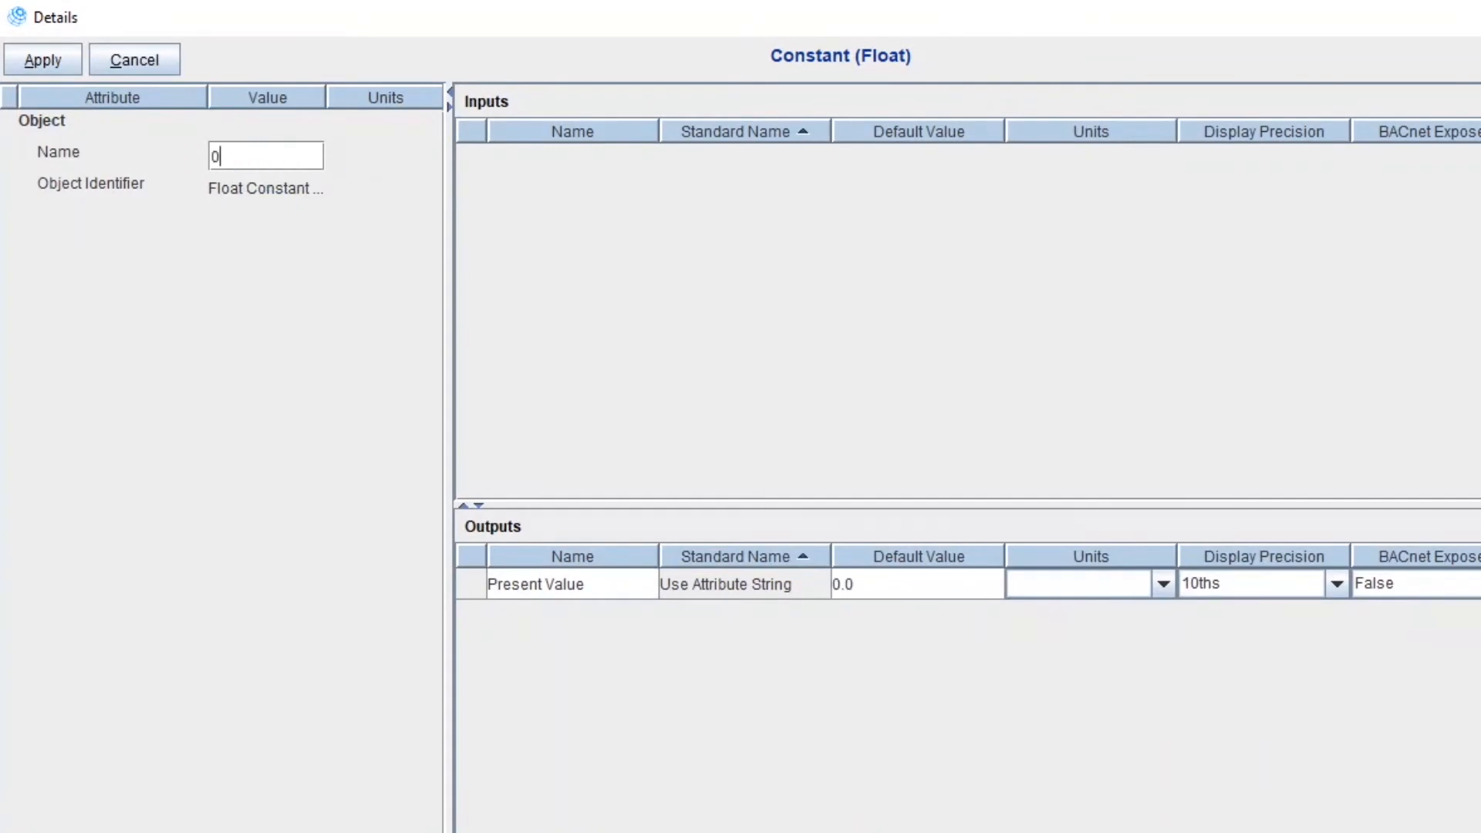
click(43, 61)
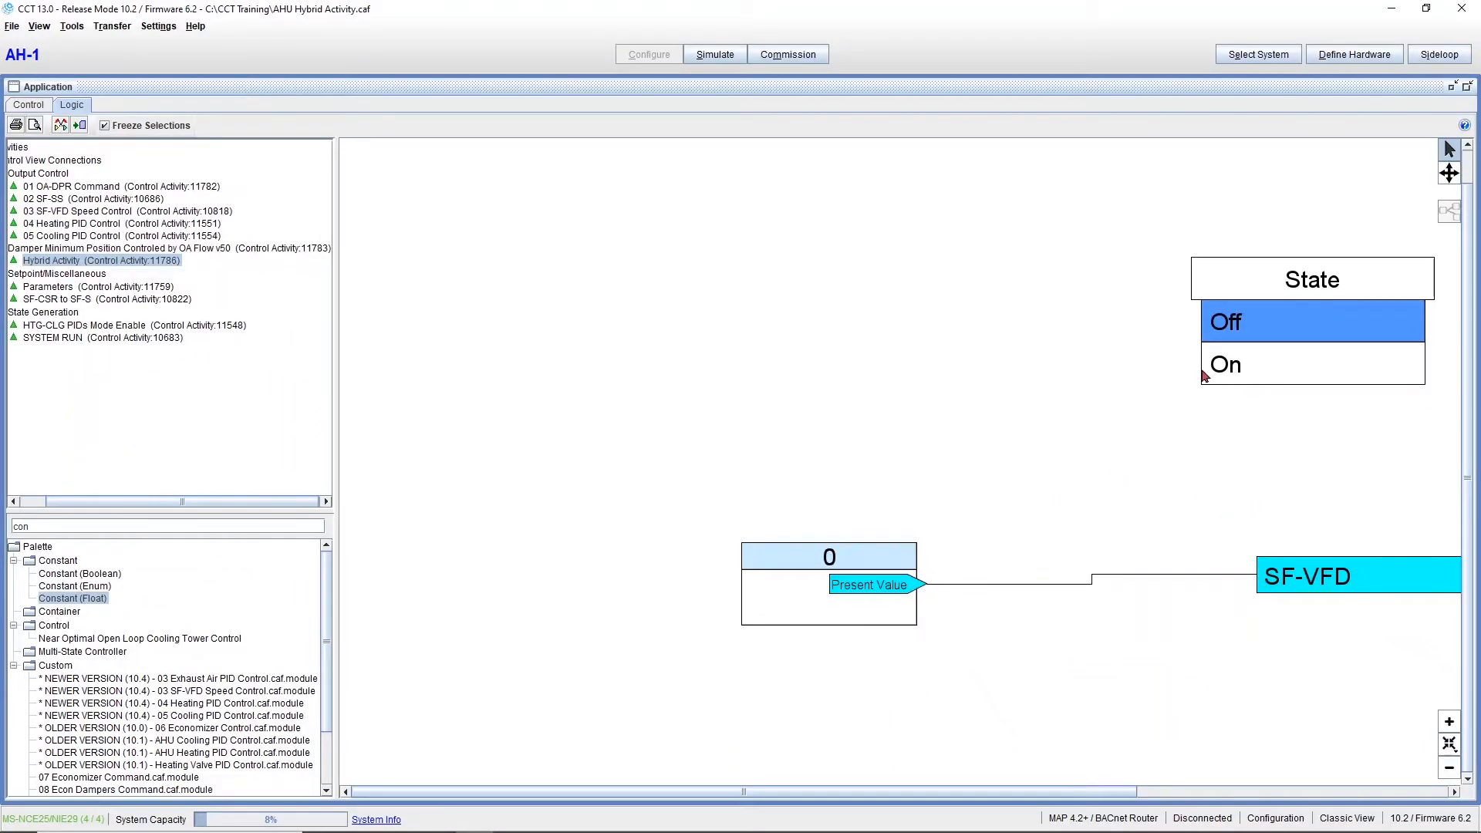
In the On state's logic, place an Input (Float) block ahead of the PID block
click(1207, 372)
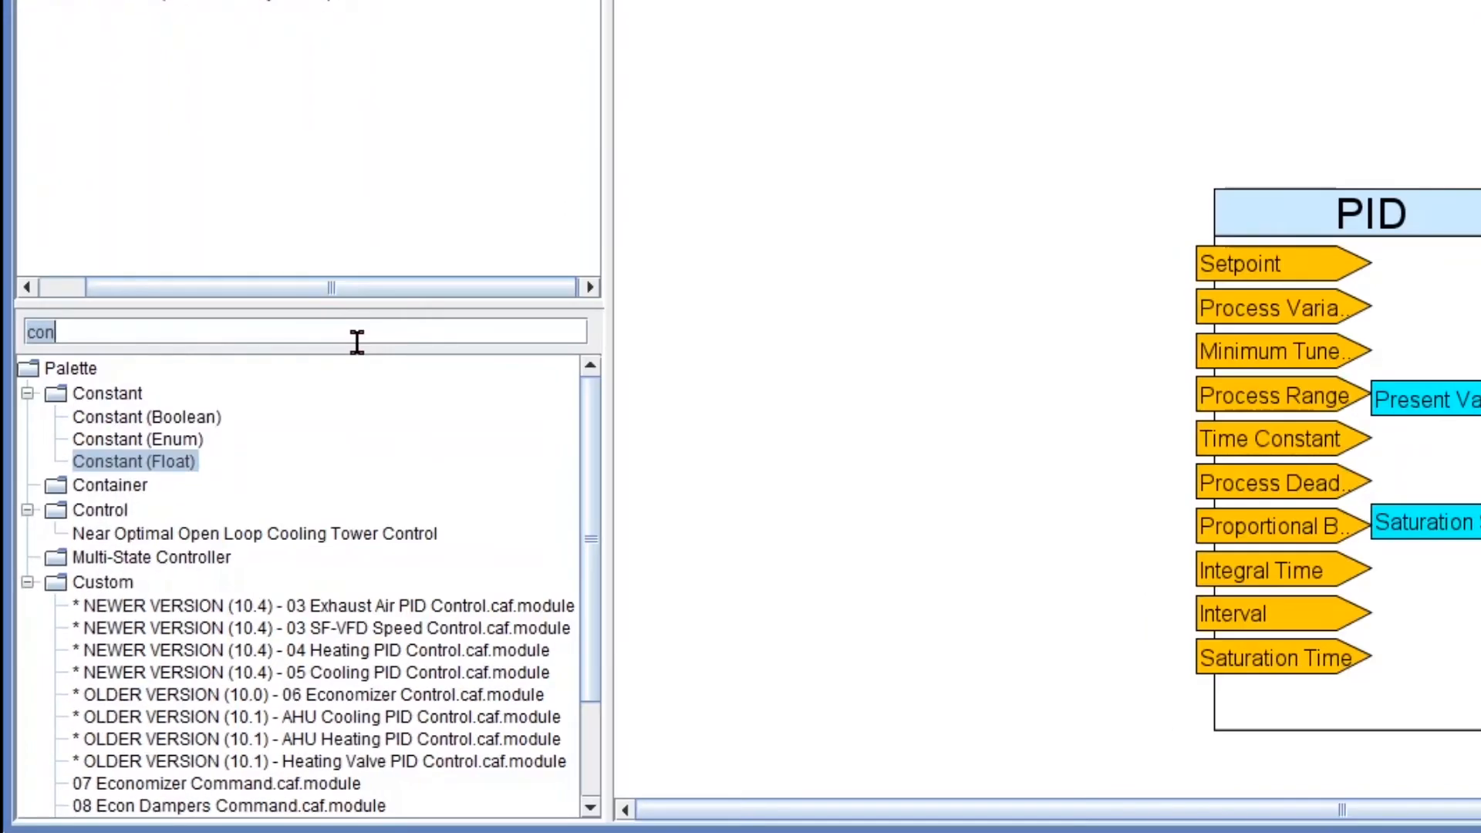
double_click(197, 530)
text(input)
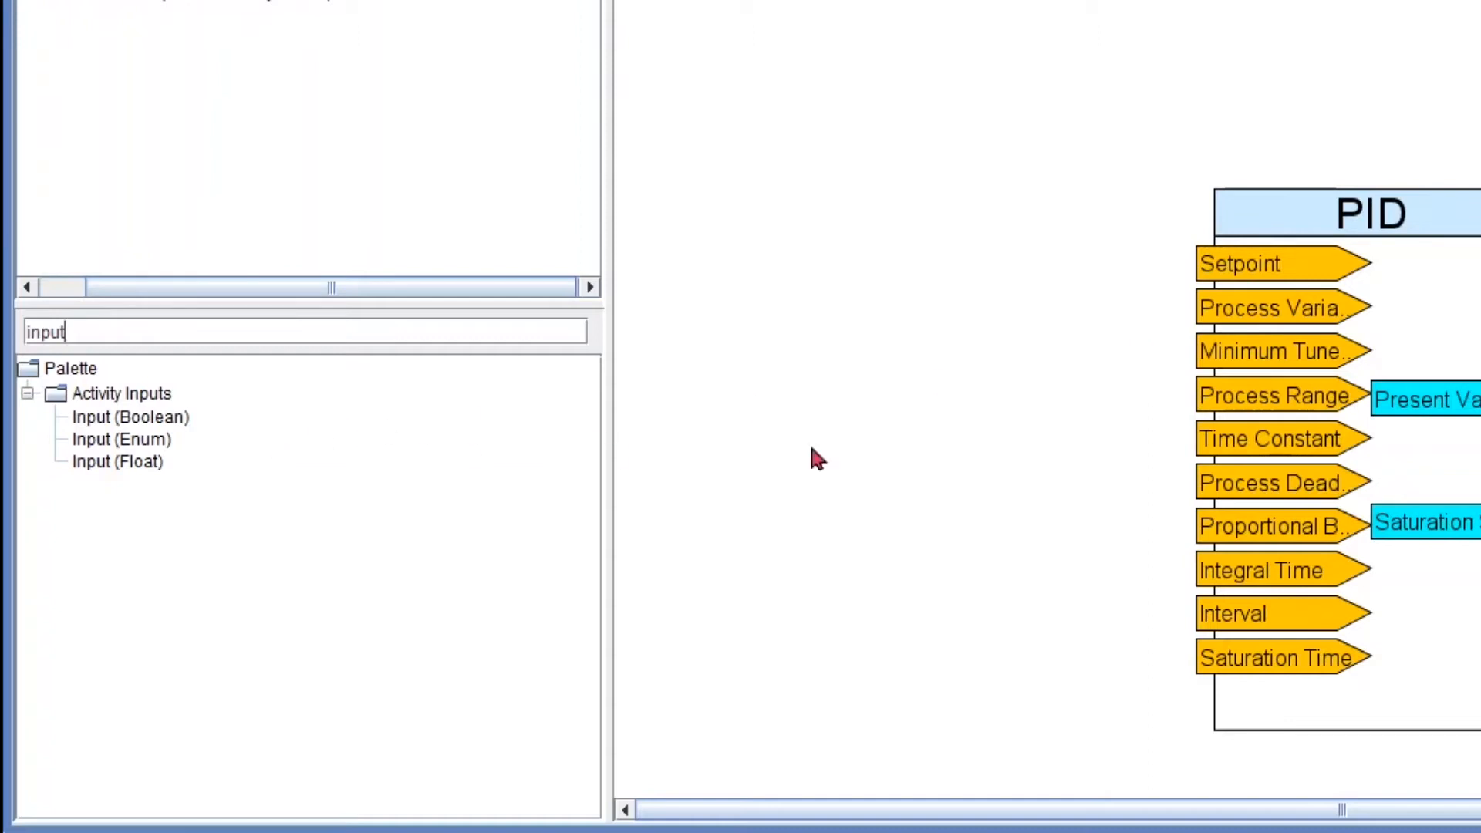
drag(142, 463, 819, 238)
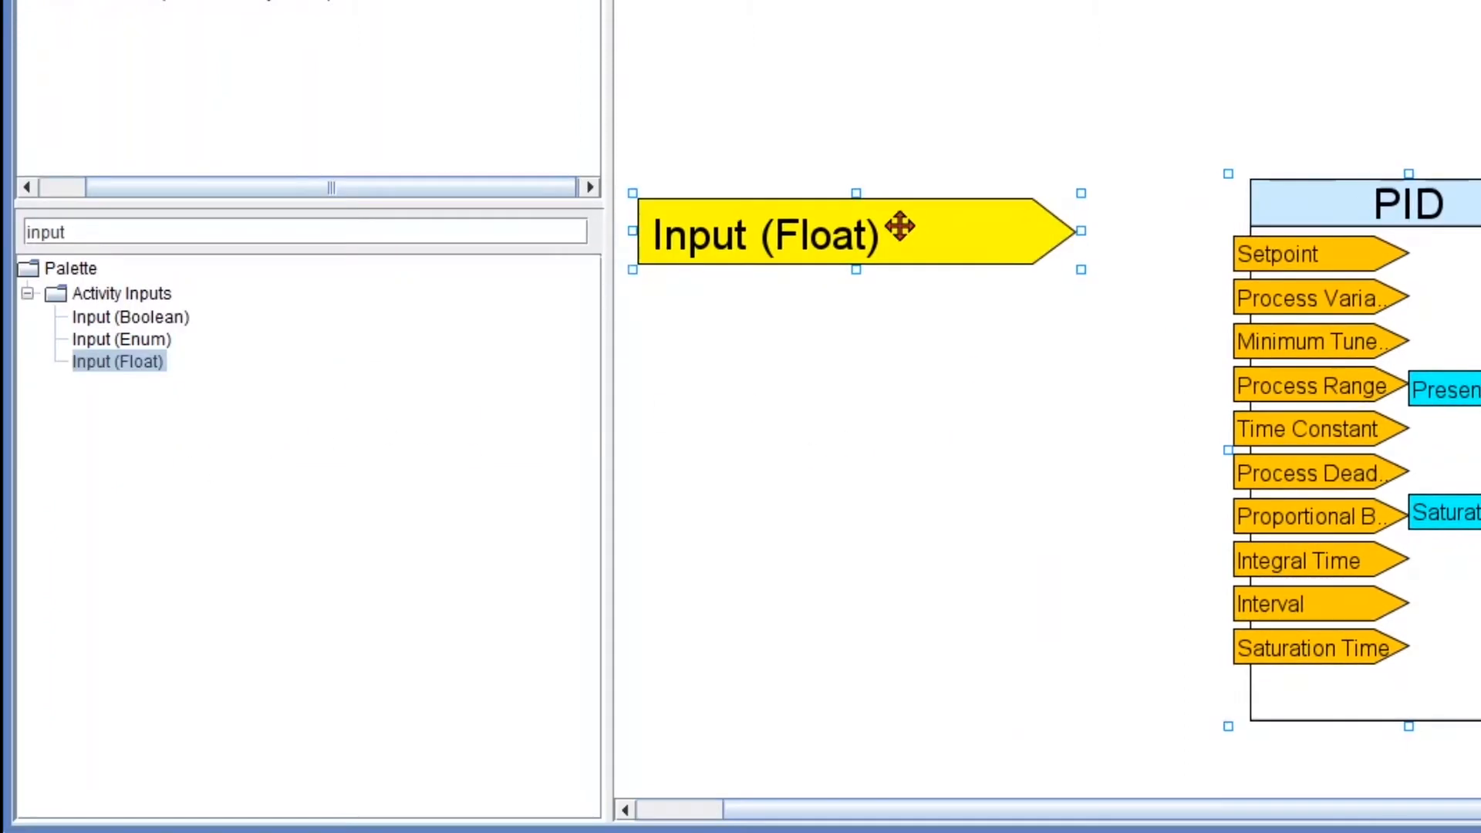
click(976, 432)
drag(842, 810, 761, 810)
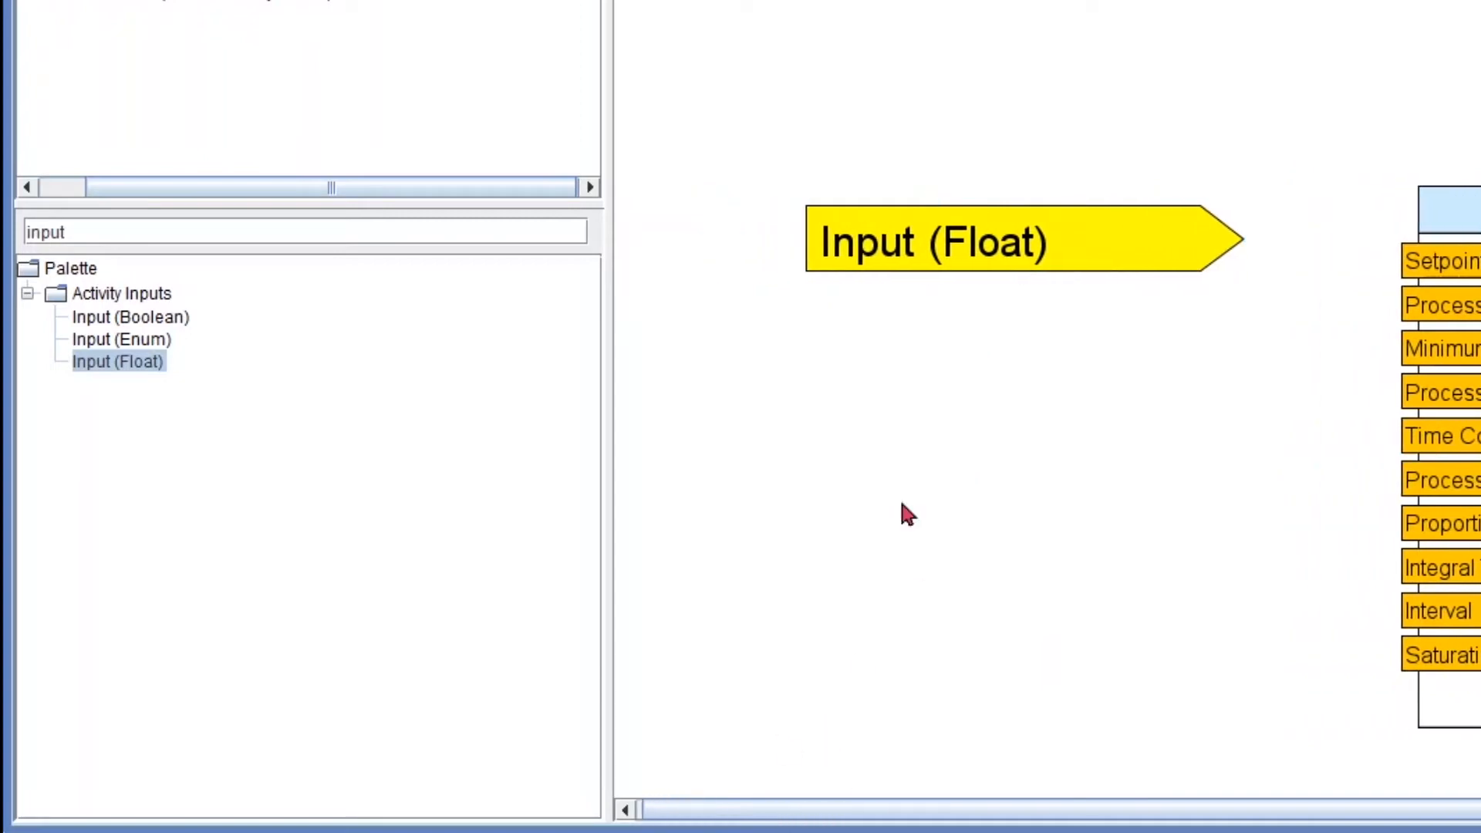
Rename the new float input Setpoint and connect it to the PID block's Setpoint input
drag(1088, 247, 1014, 245)
double_click(1014, 244)
text(S)
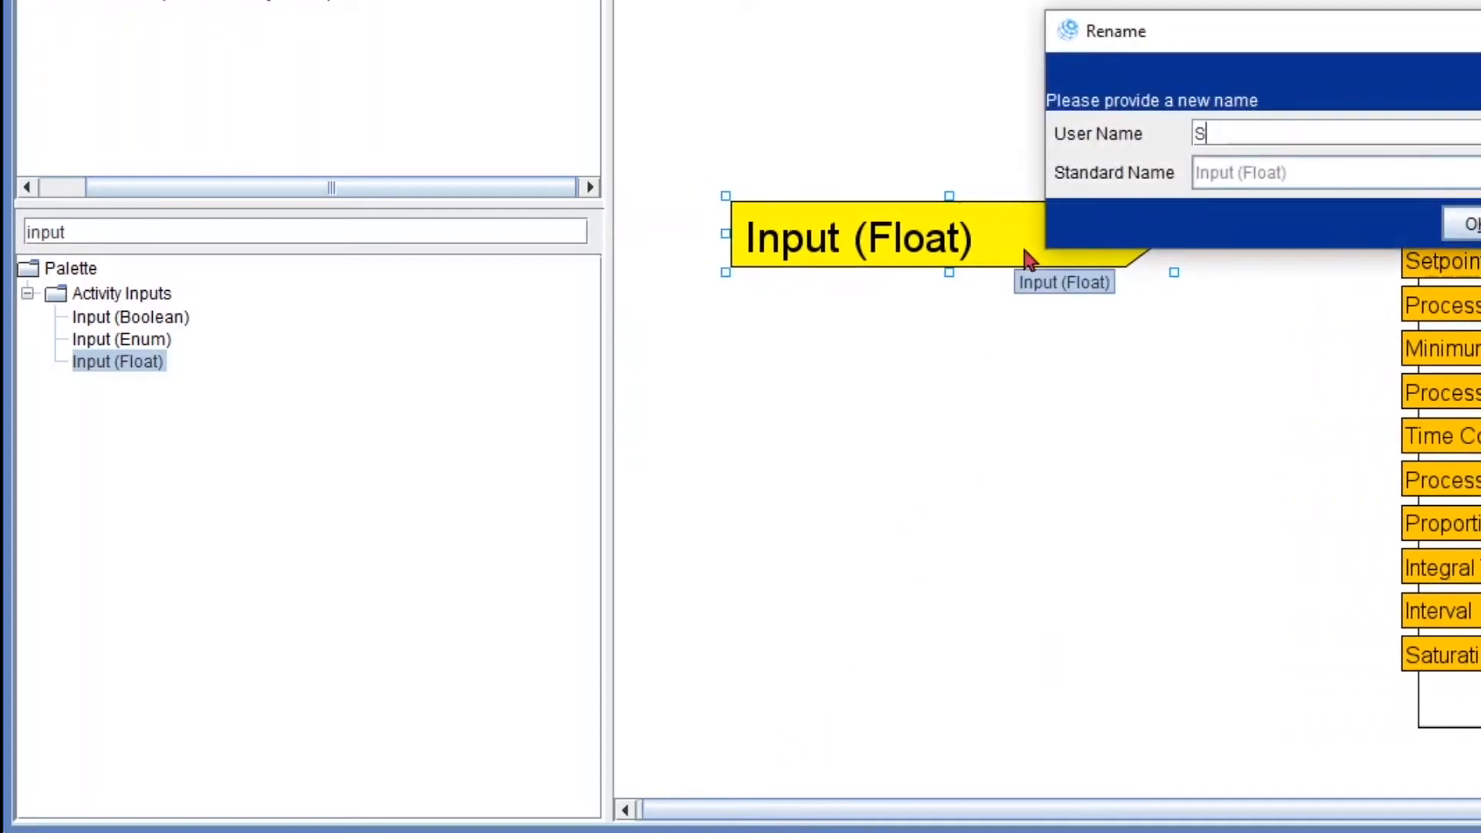
text(etpoint)
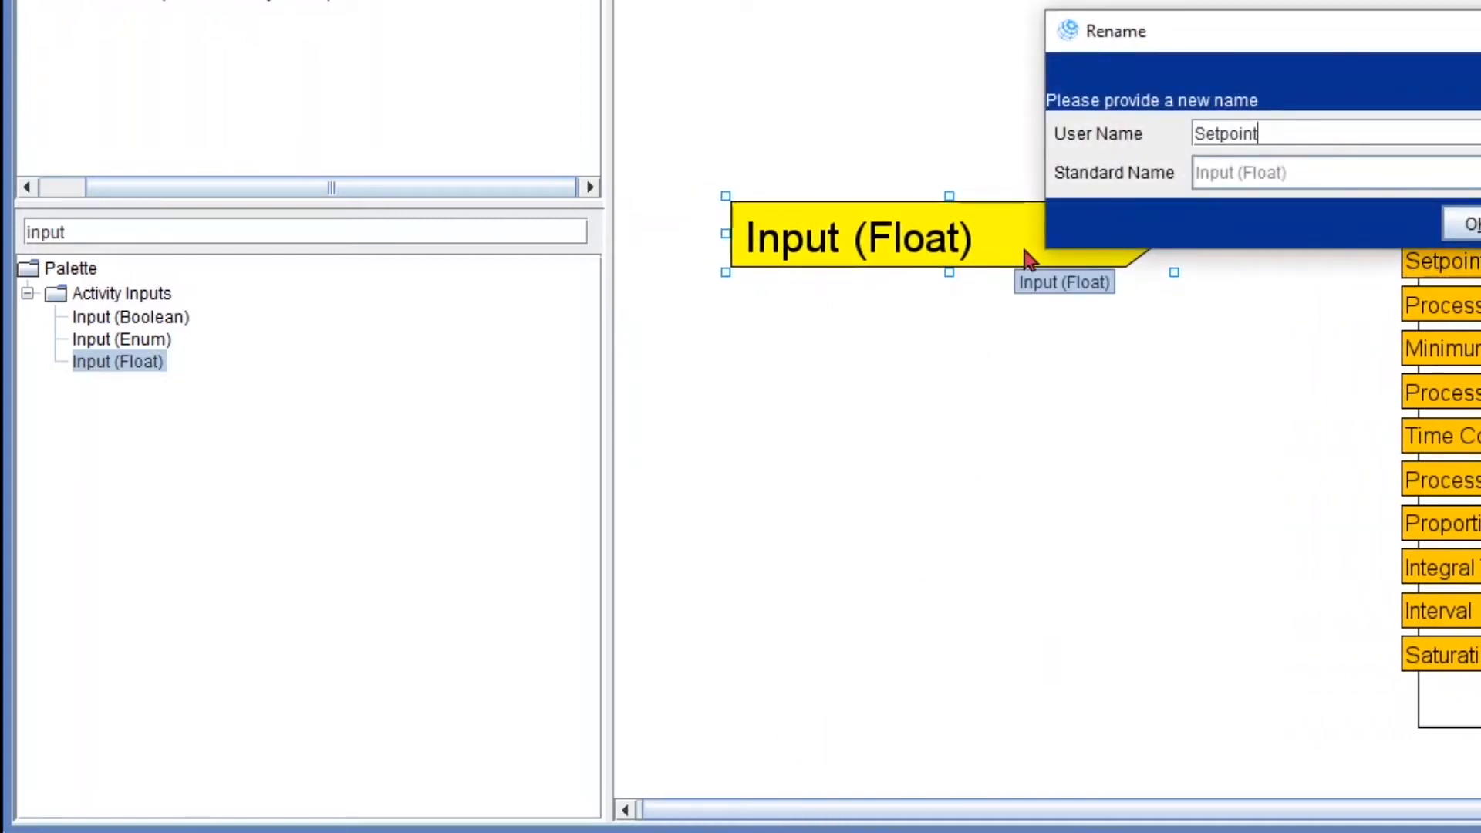
key(Return)
drag(1173, 236, 1411, 260)
drag(997, 225, 964, 233)
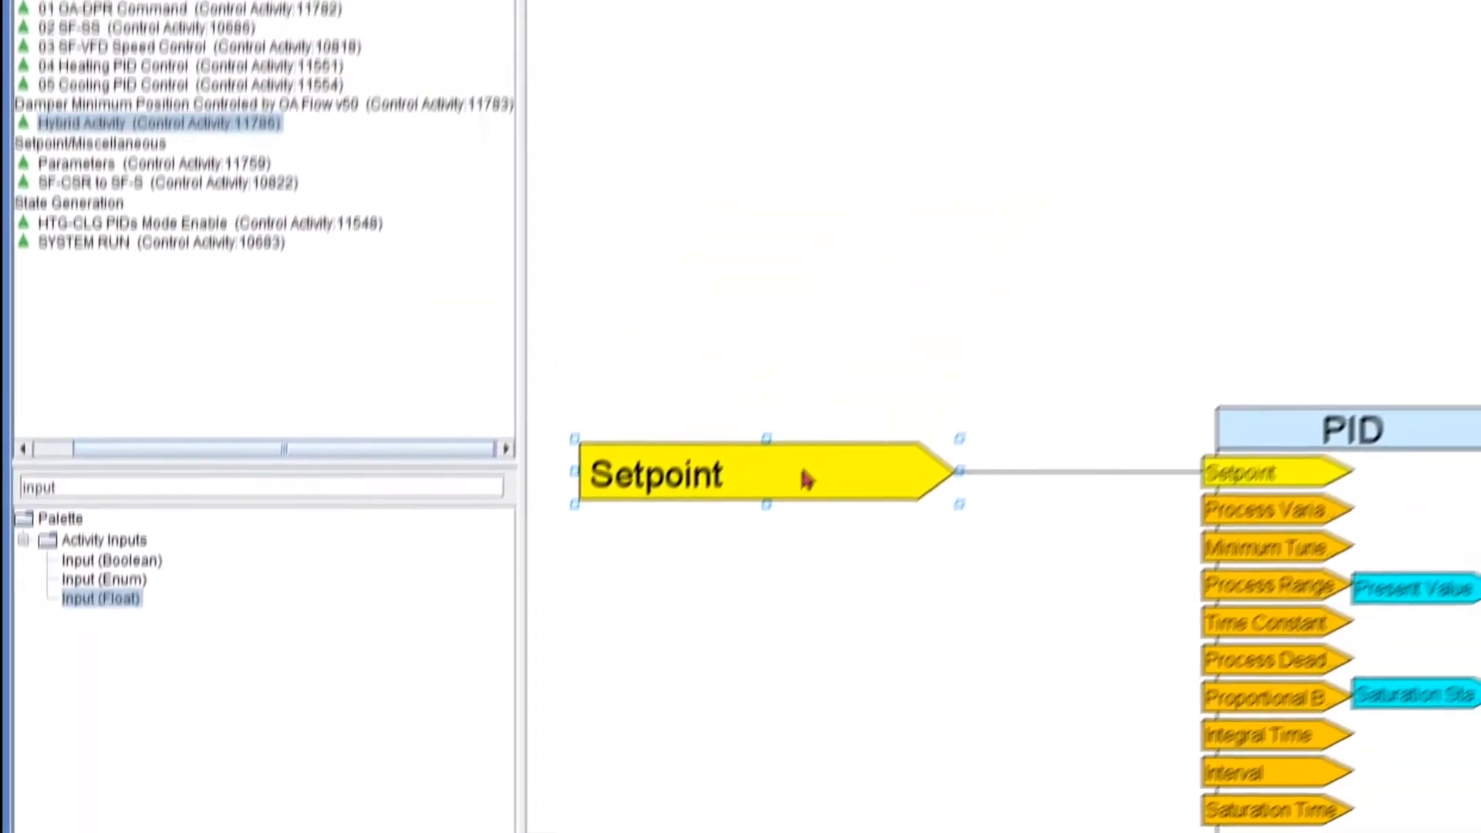
Edit the Setpoint input's details and set its default value to 1
double_click(961, 236)
double_click(860, 282)
text(1)
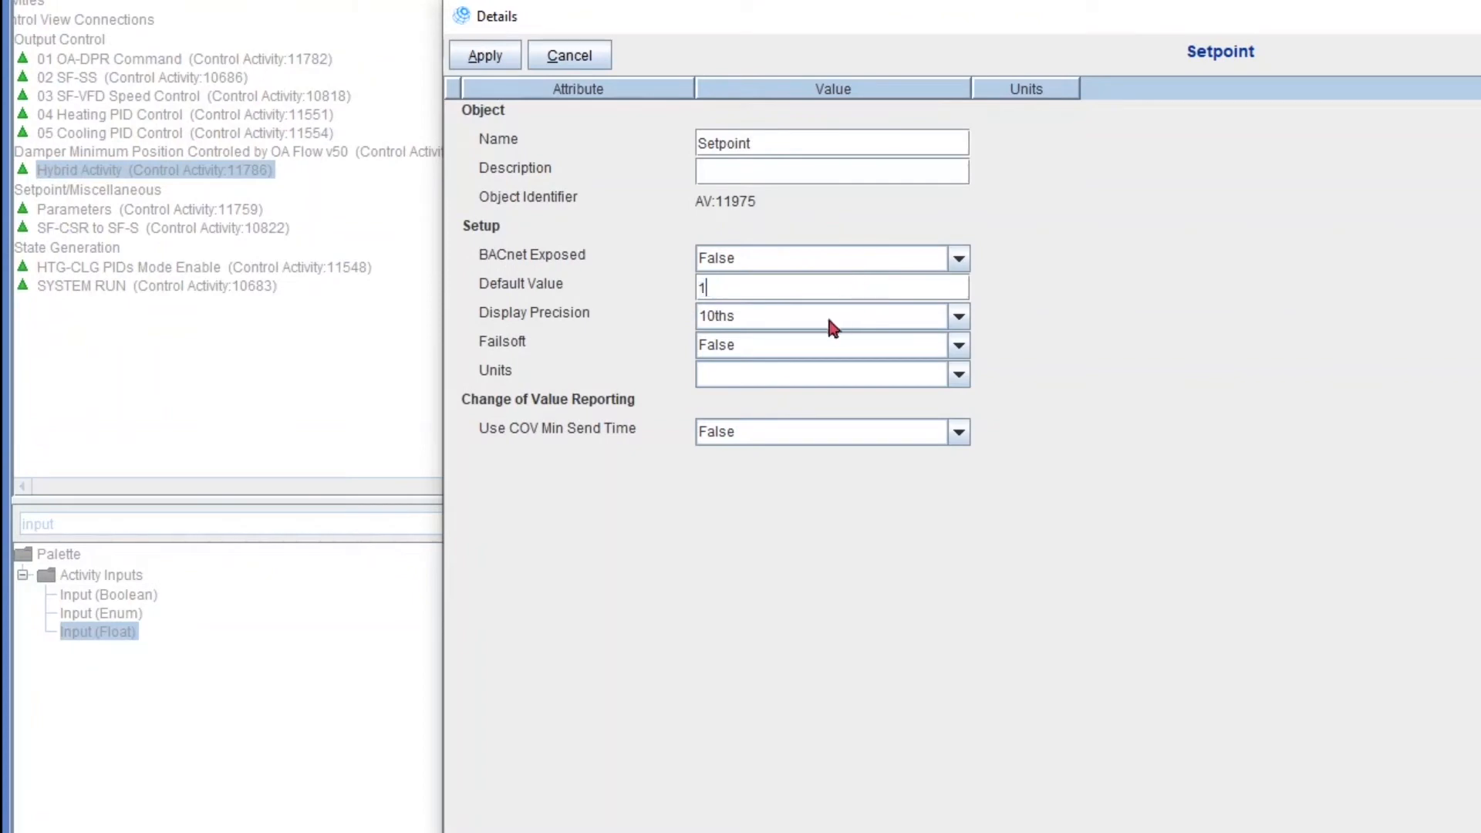
double_click(455, 17)
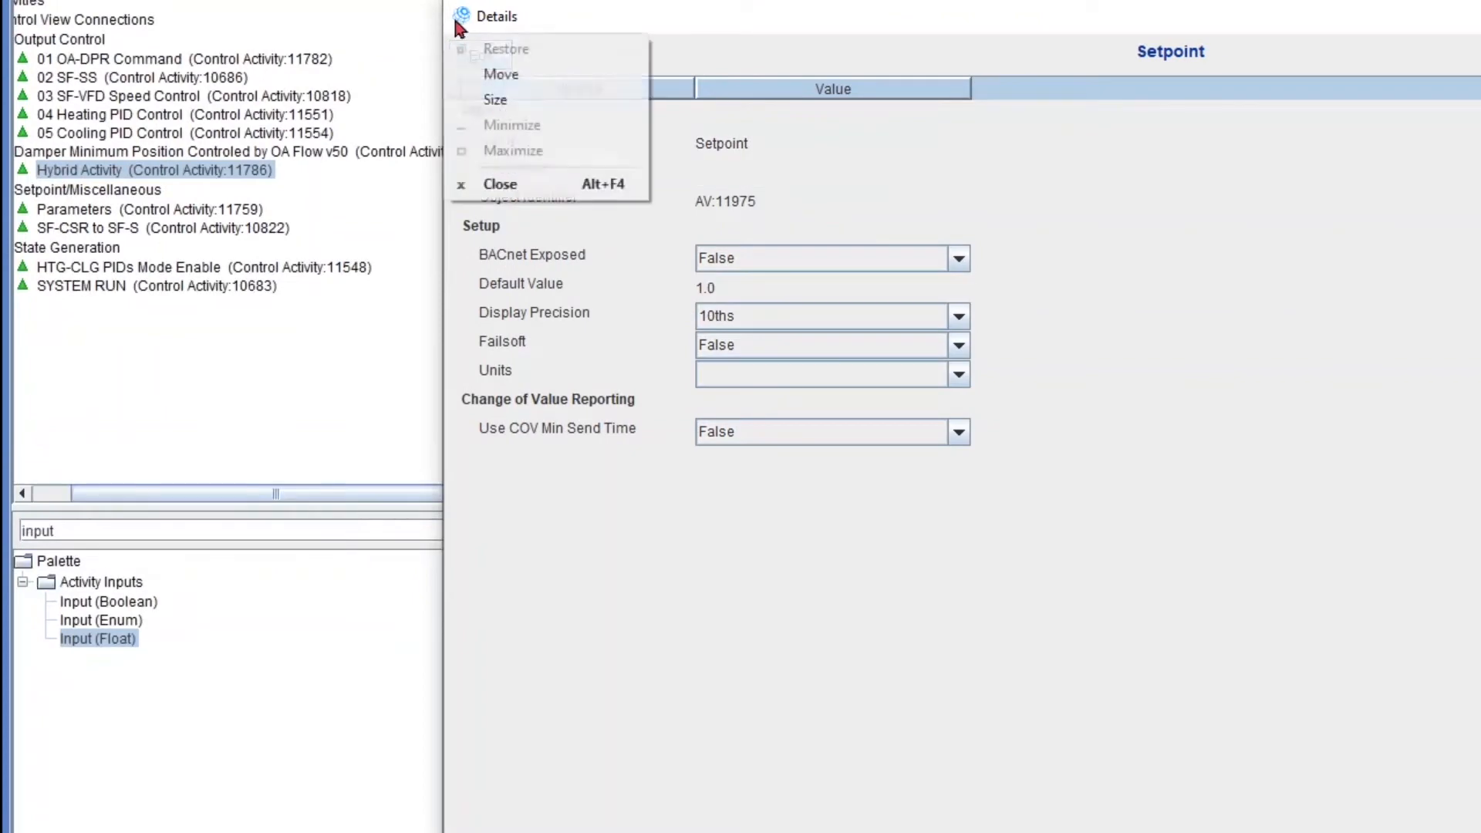
click(895, 233)
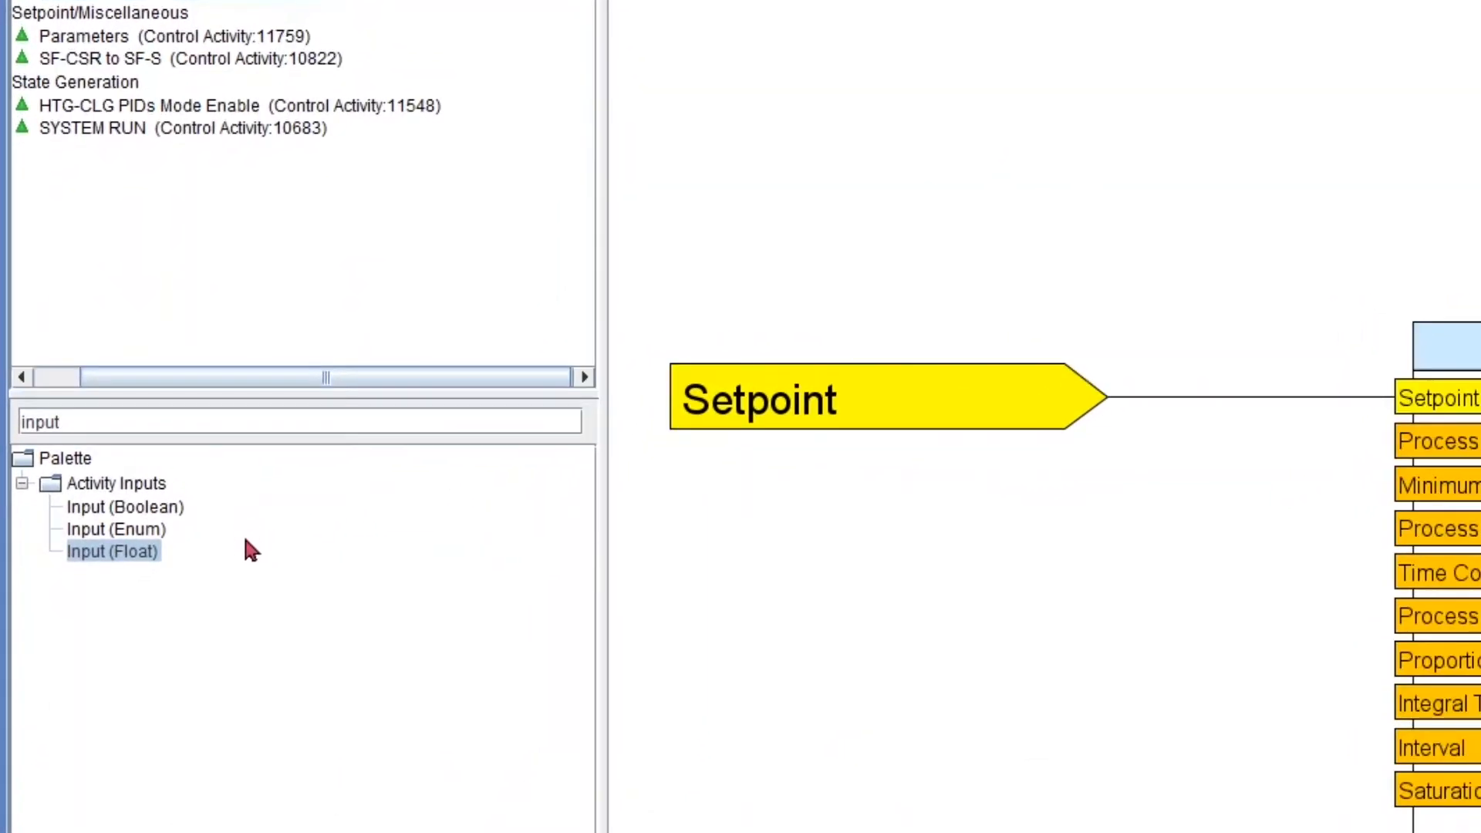
Add a second float input named Static Pressure below Setpoint and connect it to the PID block's Process Variable
drag(125, 624, 706, 623)
drag(821, 573, 862, 564)
click(982, 672)
key(F2)
text(Stat)
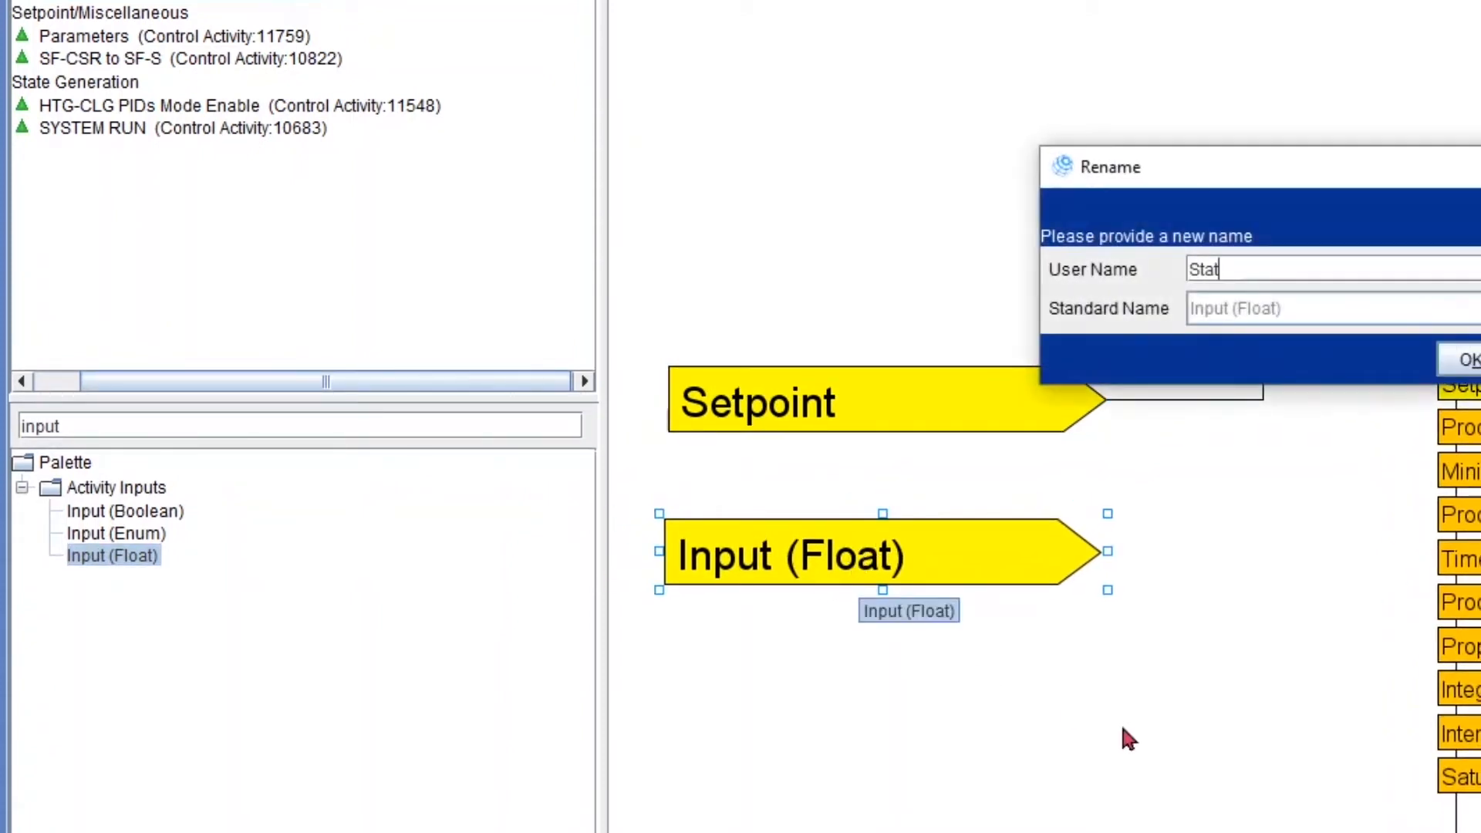
text(ic Press)
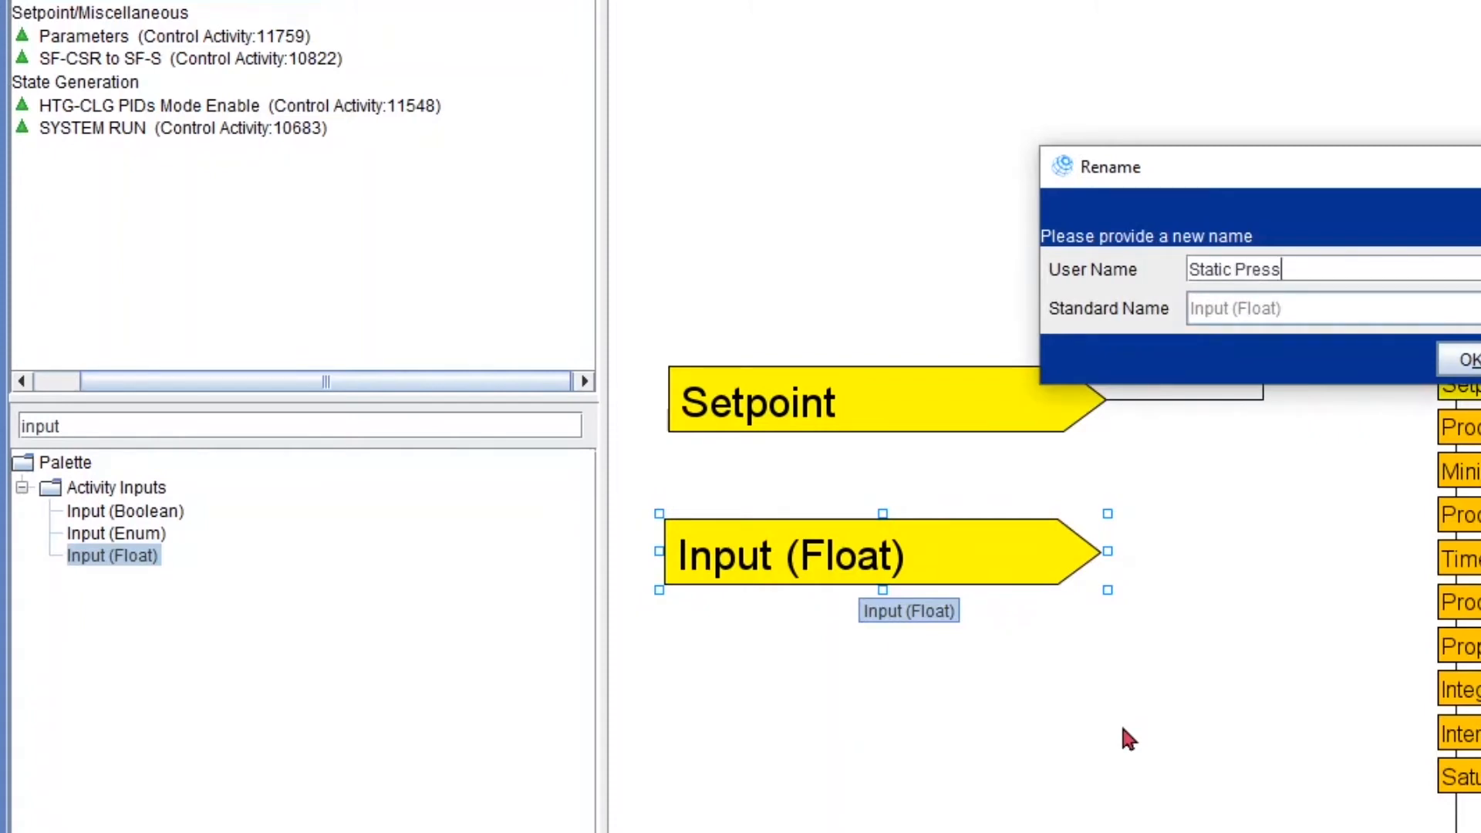
text(ure)
key(Return)
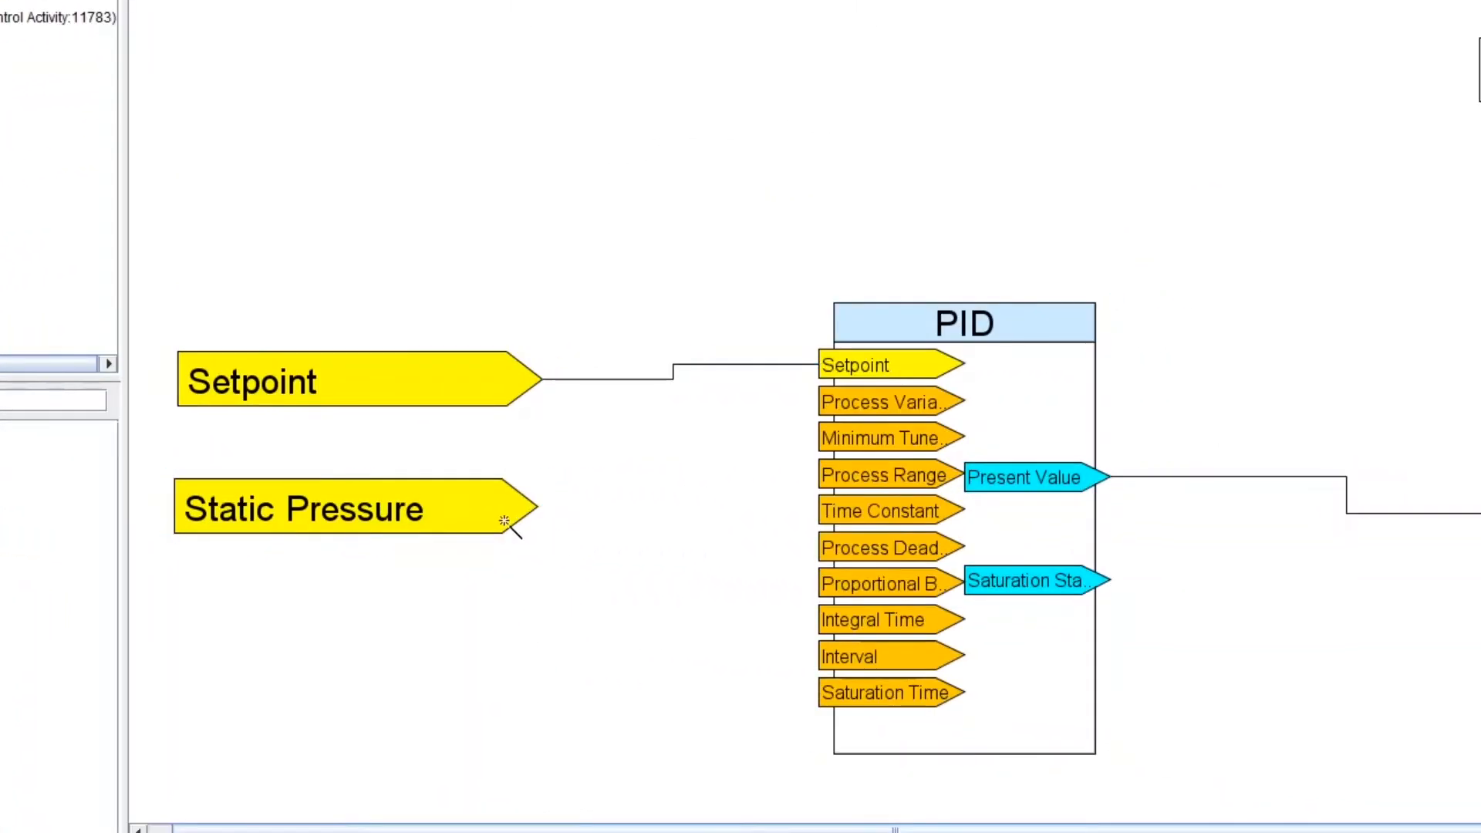
drag(504, 522, 867, 402)
click(901, 216)
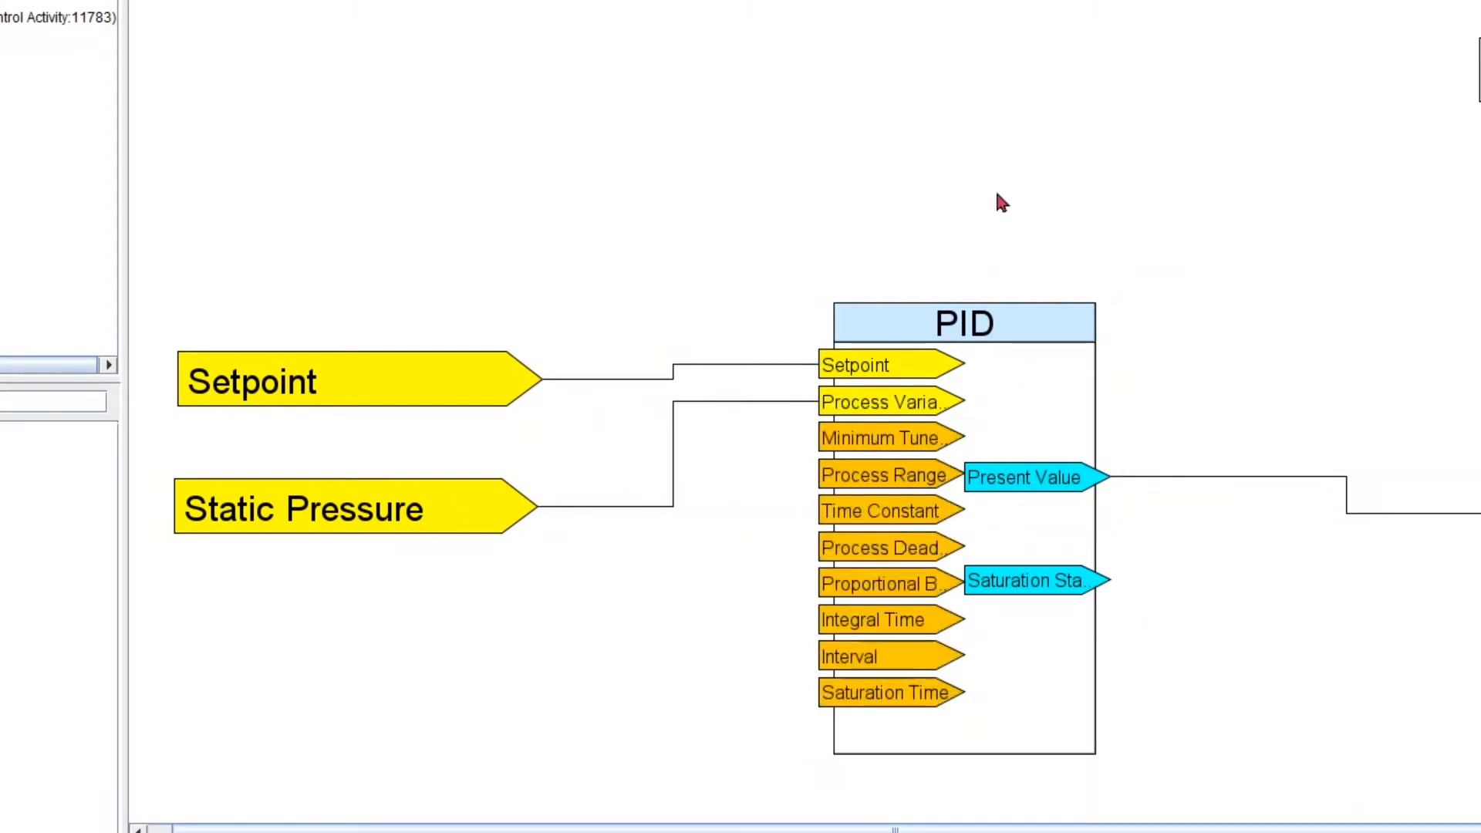
Edit the PID block's details, setting Manual Tuning to True and Setpoint Differential to 0.5
click(998, 344)
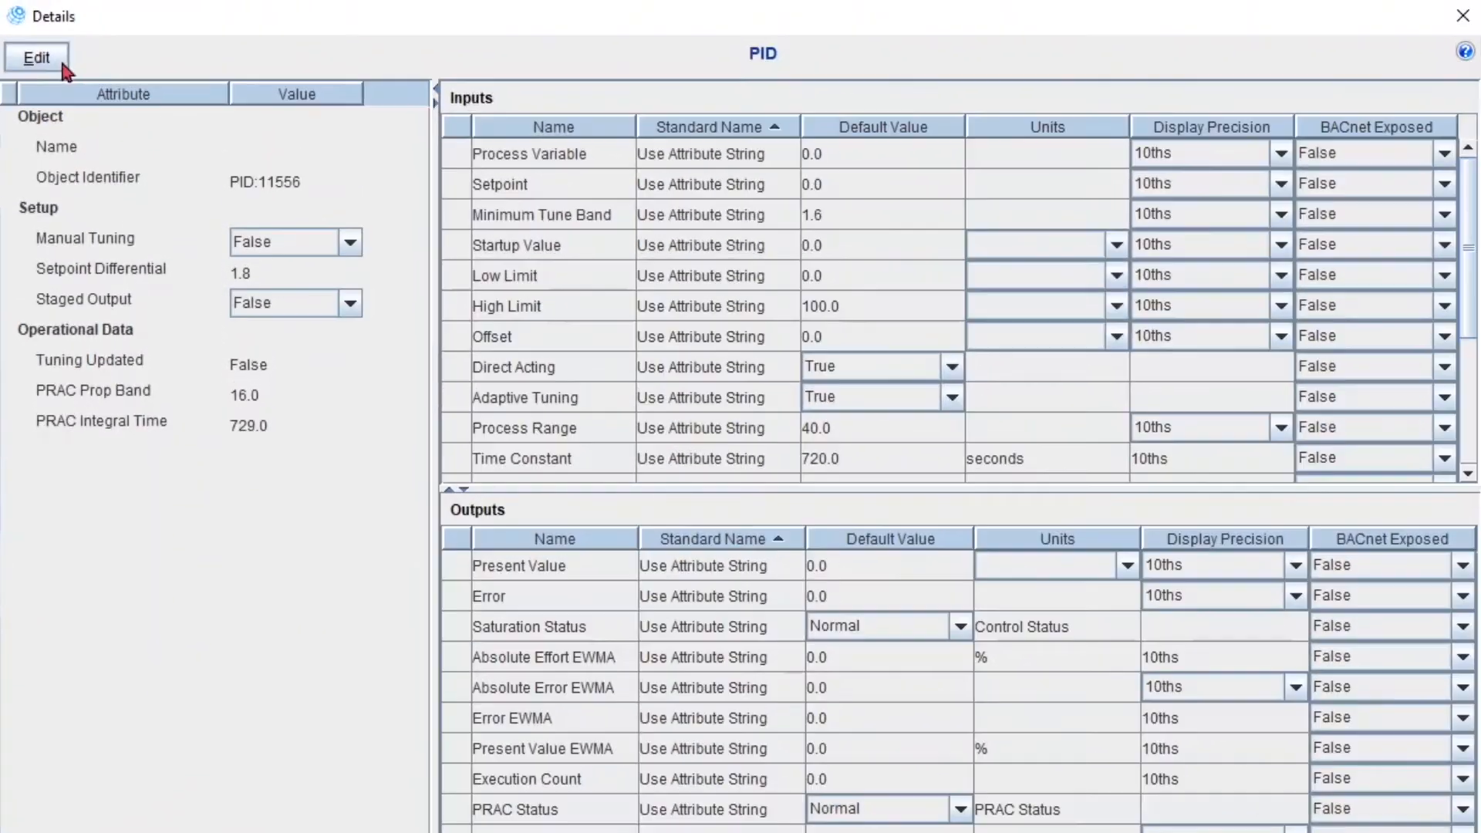
click(54, 55)
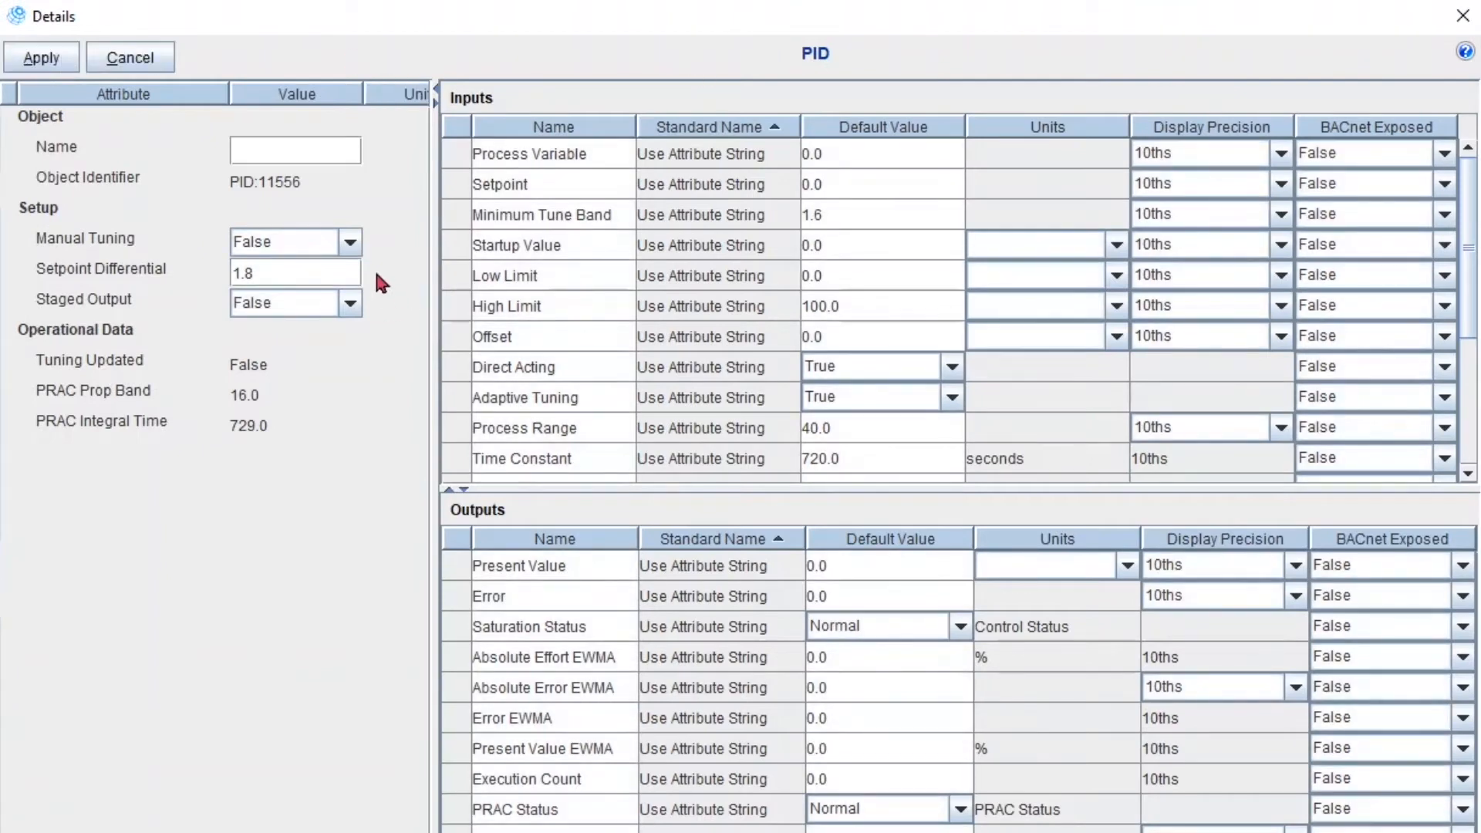
click(349, 242)
click(317, 271)
text(0.5)
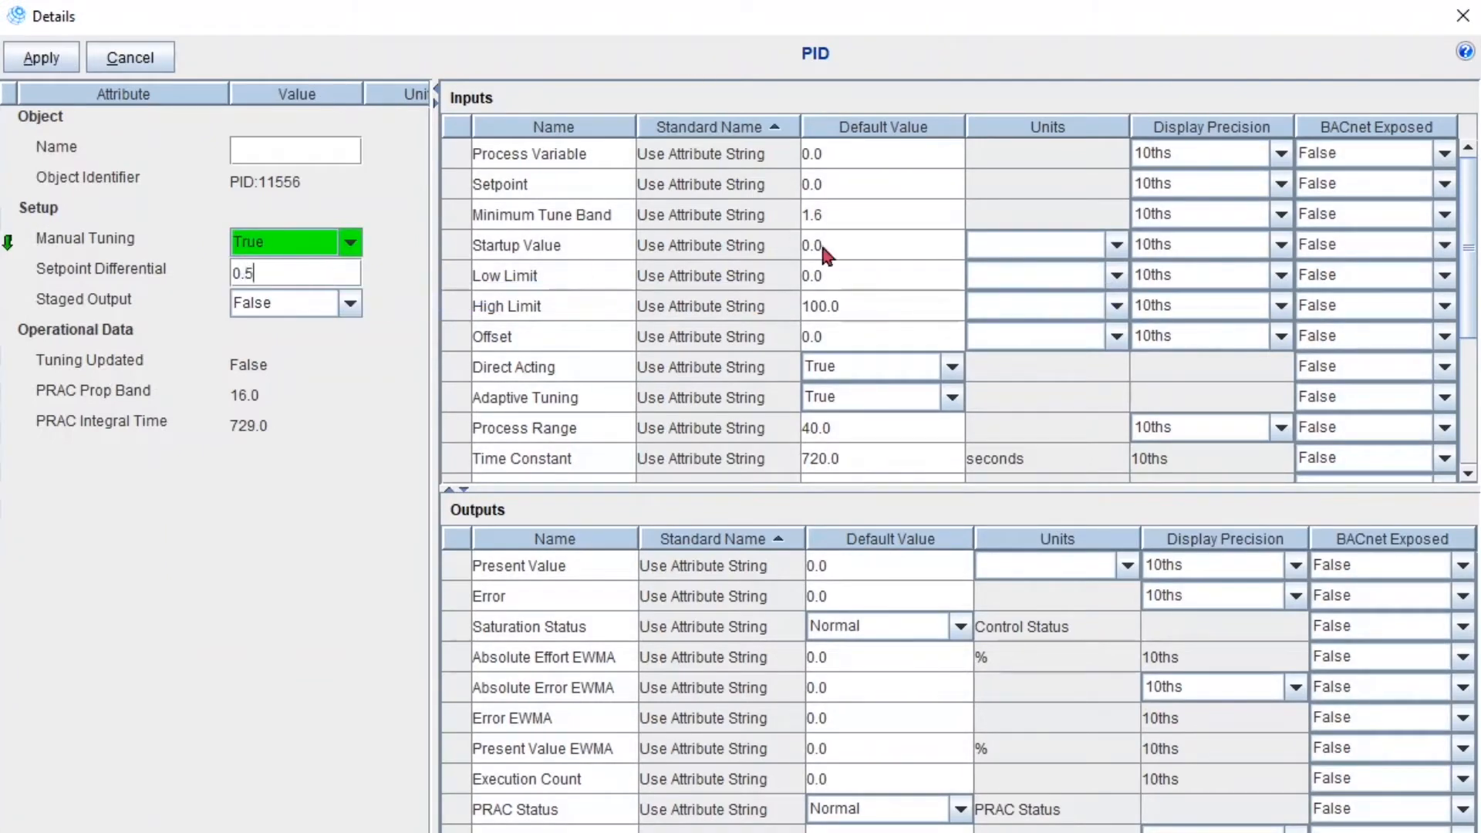
click(825, 247)
Set the PID's Time Constant to 30, Process Dead Time to 3, Proportional Band to 1.1 and Integral Time to 30.4
click(878, 460)
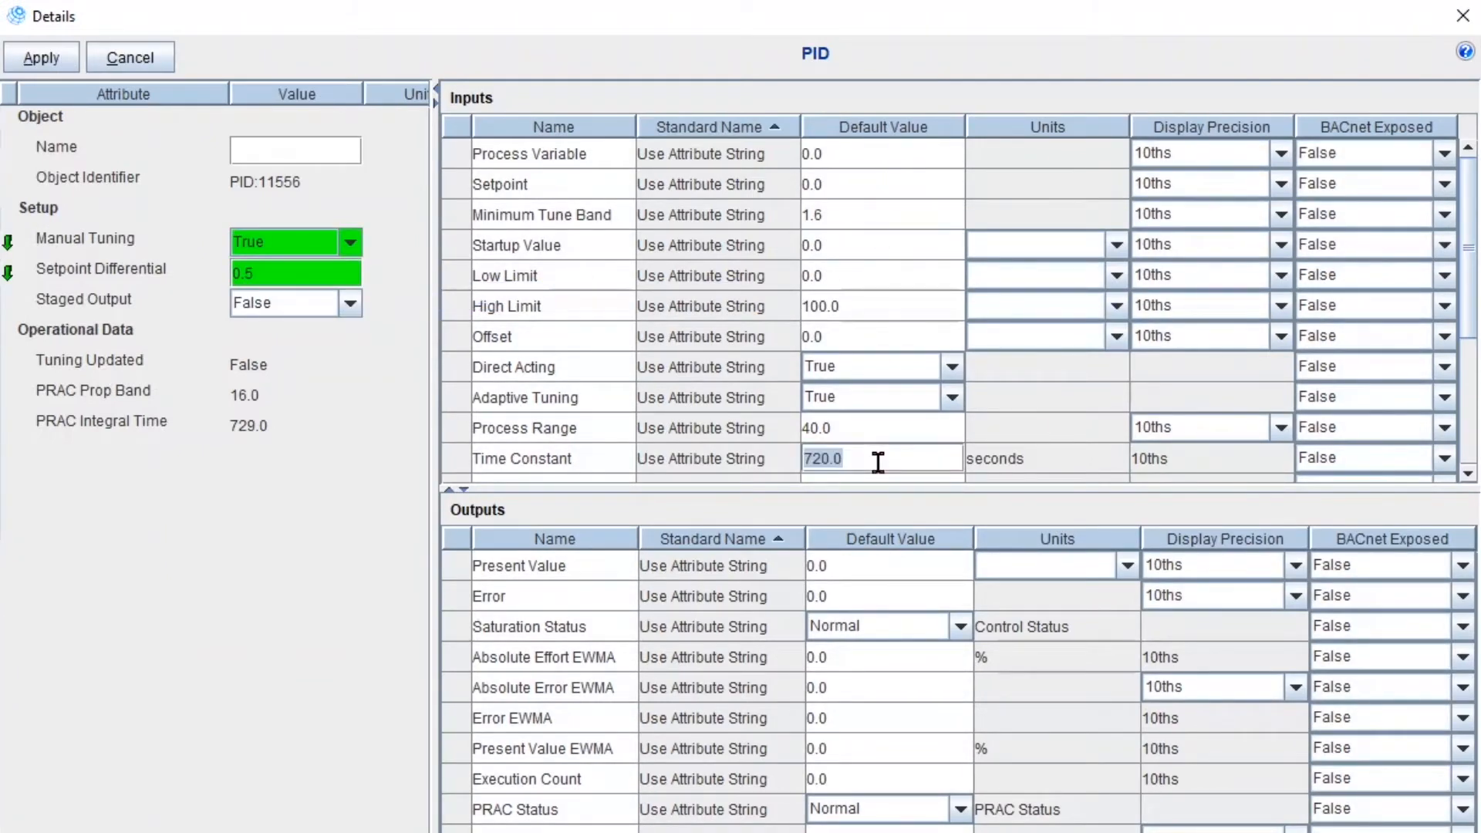
text(30)
scroll(882, 425, down, 2)
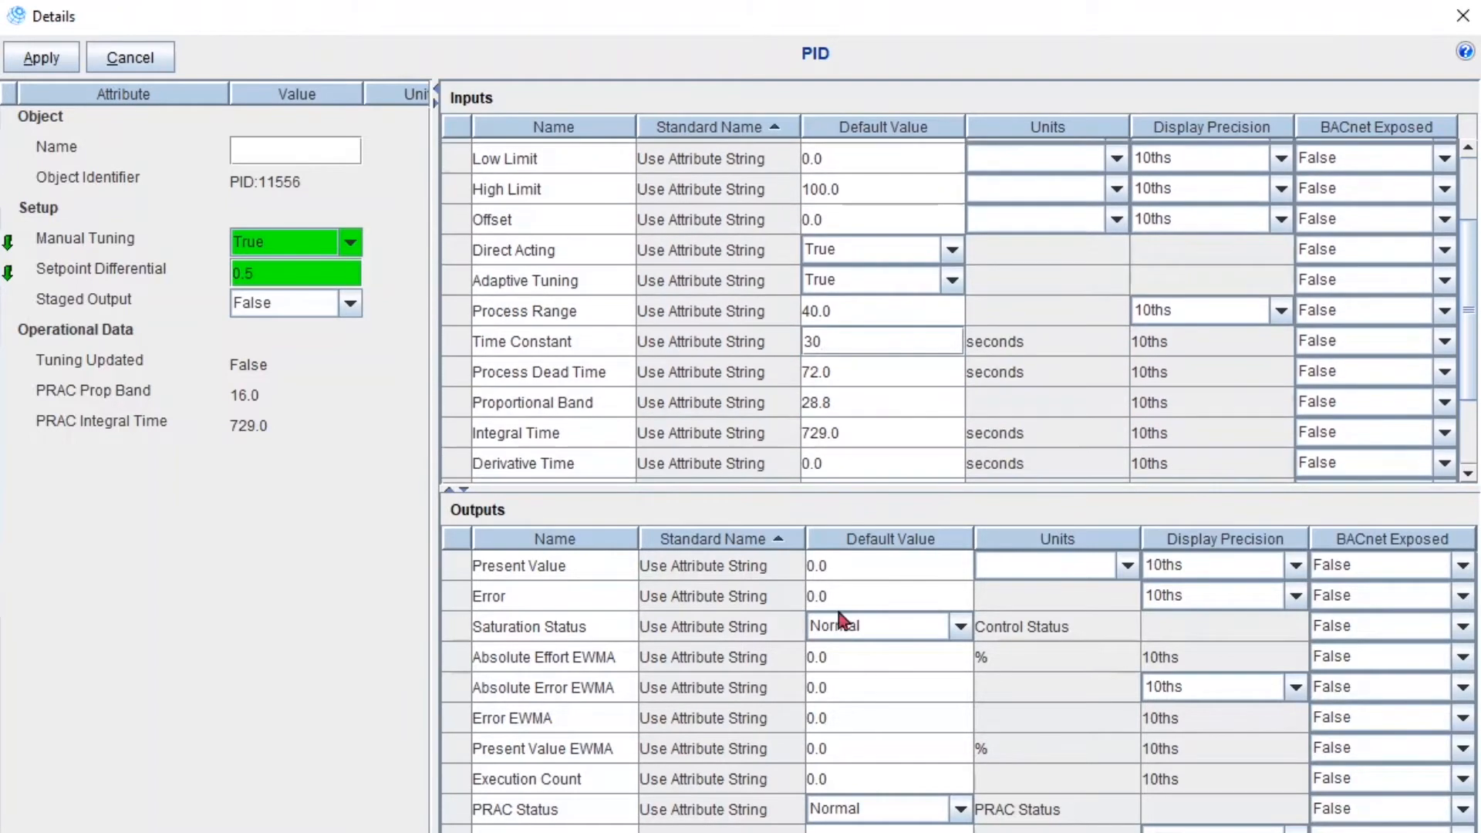
click(916, 370)
text(3)
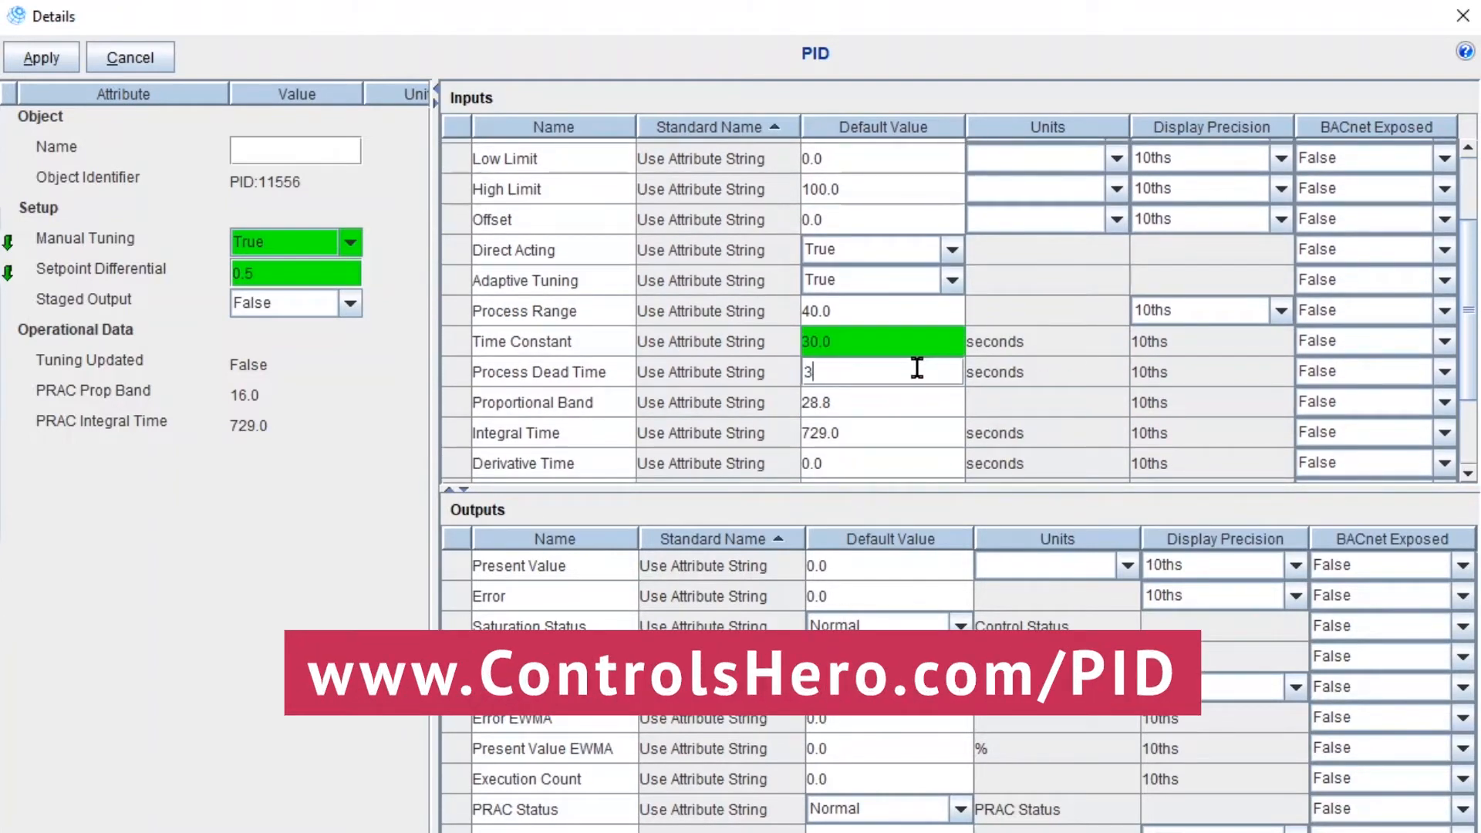
click(907, 400)
text(1.1)
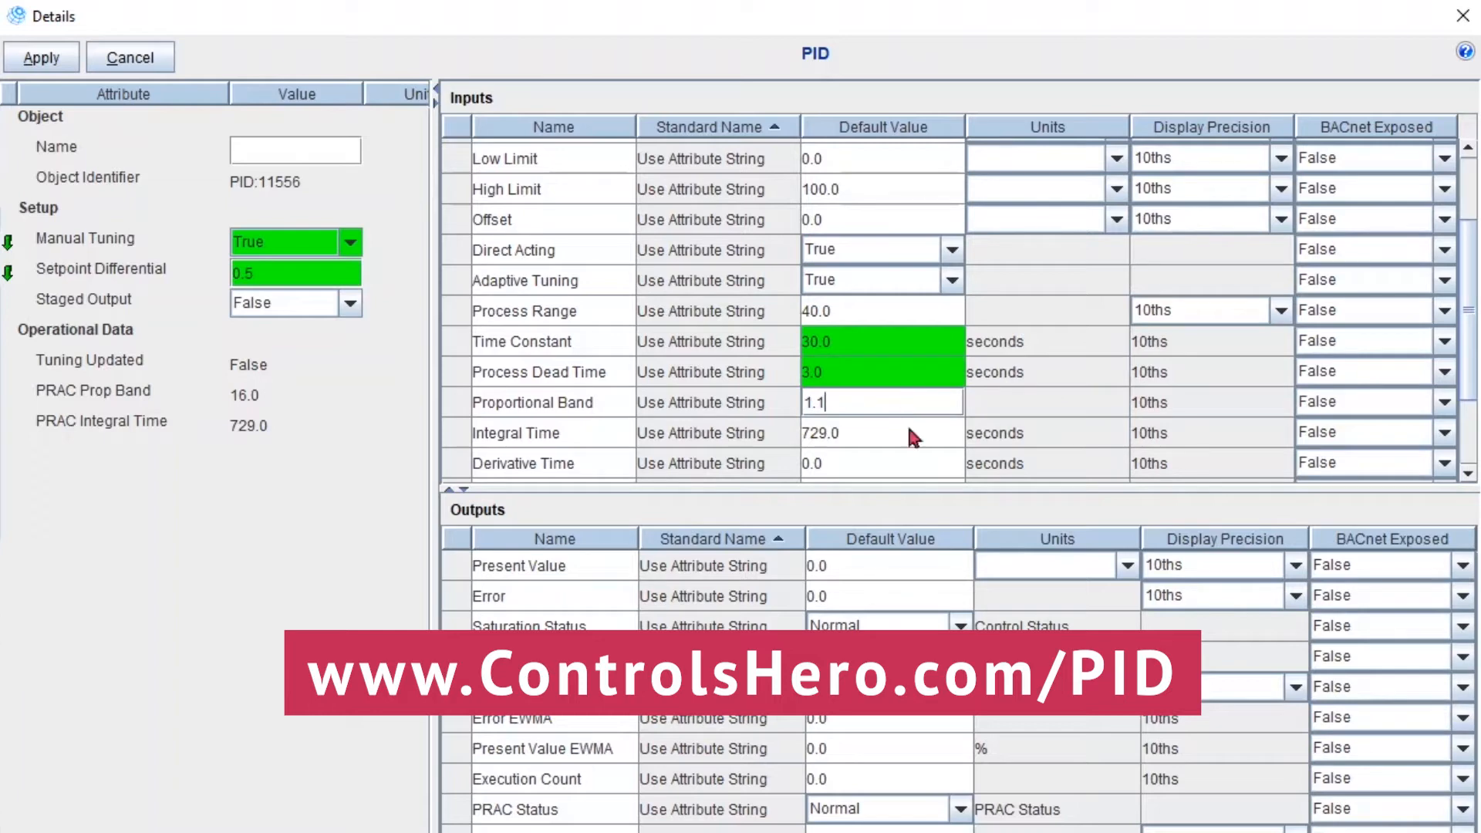
click(908, 430)
text(30.4)
Set the PID's Saturation Time to 281 seconds and its Interval to 5 seconds
scroll(895, 415, down, 2)
click(894, 409)
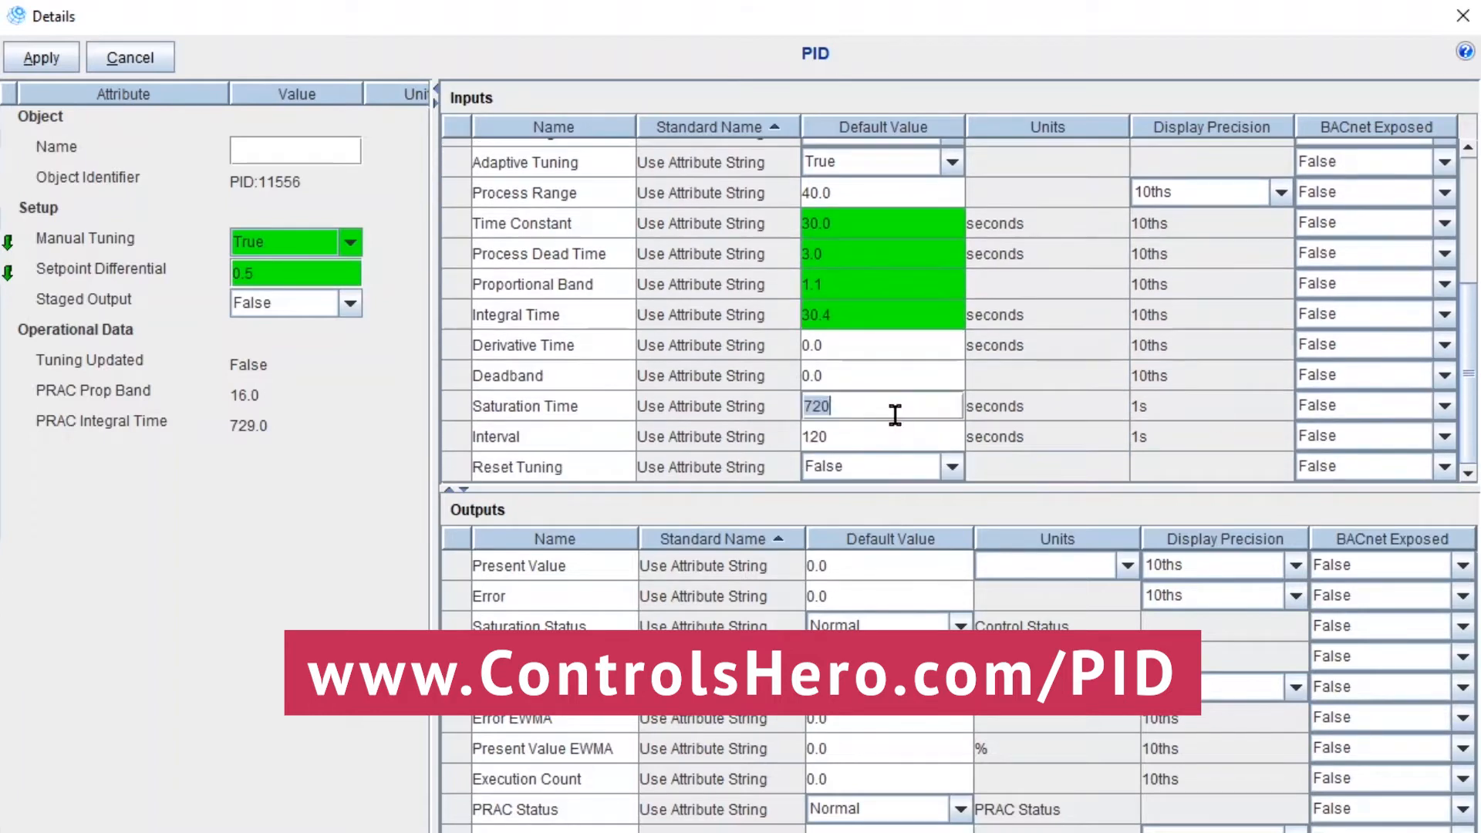
text(281)
click(915, 433)
text(5)
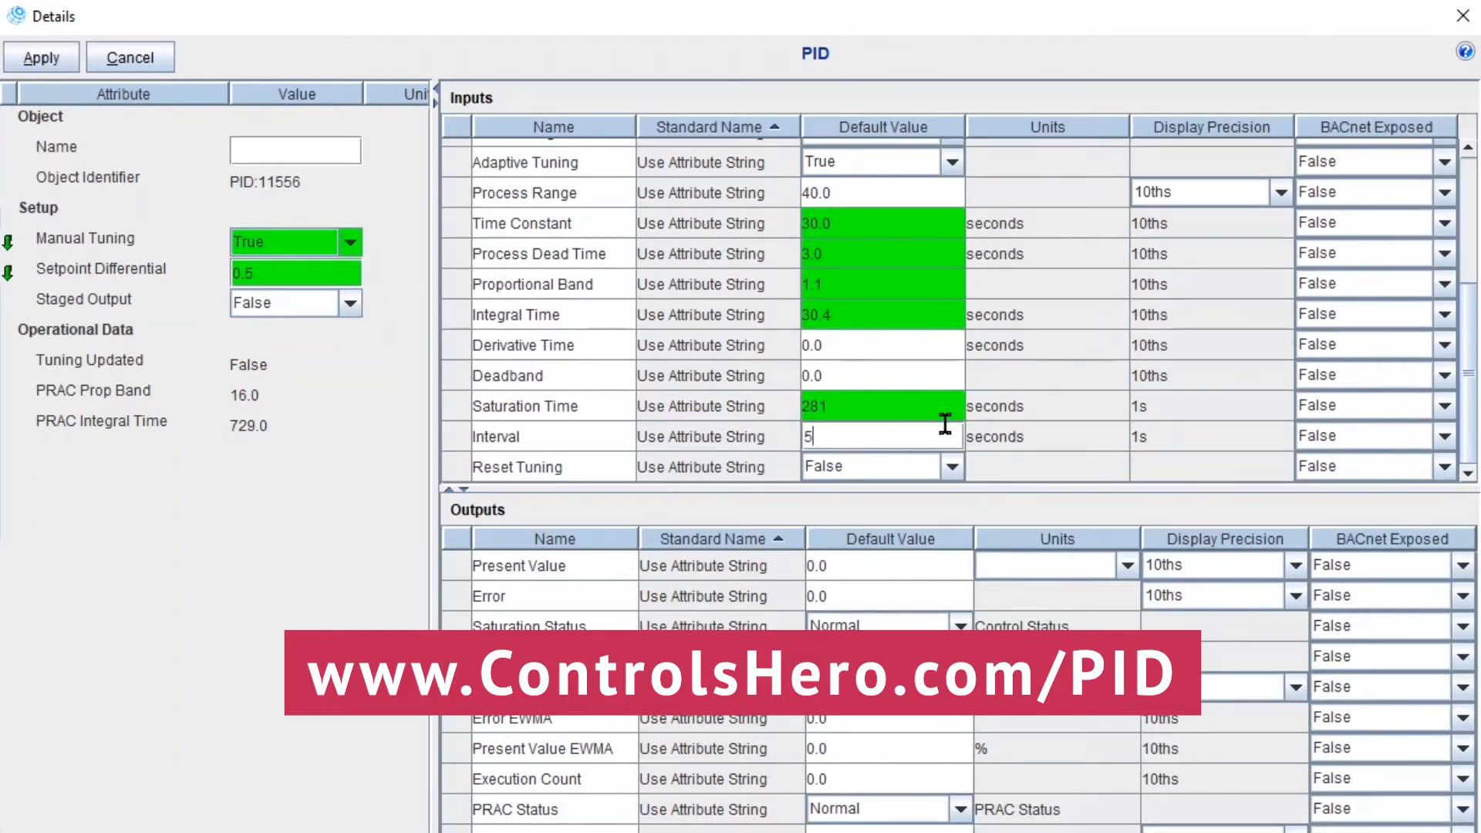
Set the PID's Direct Acting and Adaptive Tuning to False and Process Range to 2, and apply the edits
scroll(910, 347, up, 4)
click(871, 295)
click(871, 340)
click(872, 265)
click(876, 307)
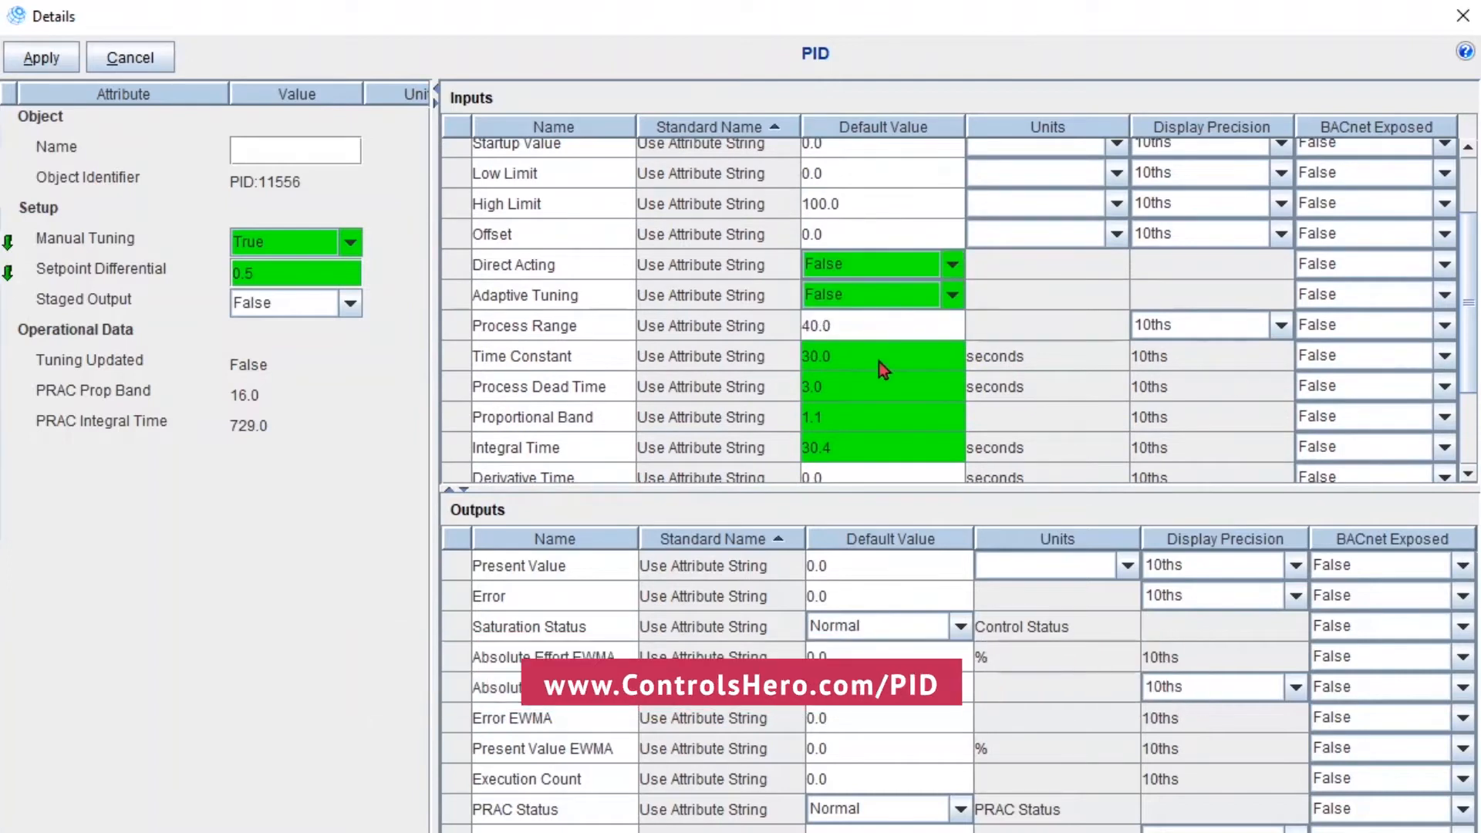
click(813, 324)
text(2)
scroll(1470, 255, up, 2)
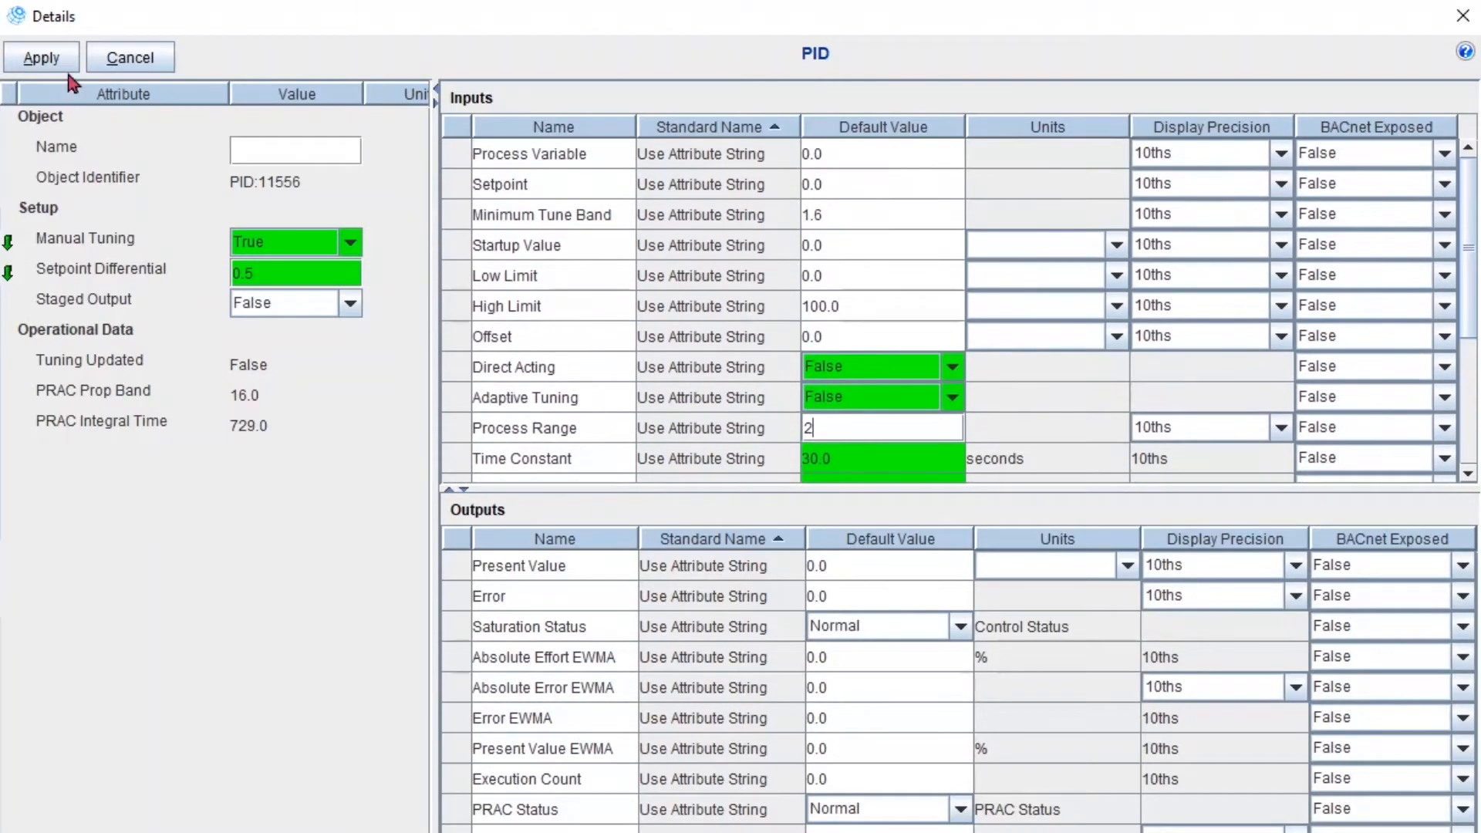
click(66, 70)
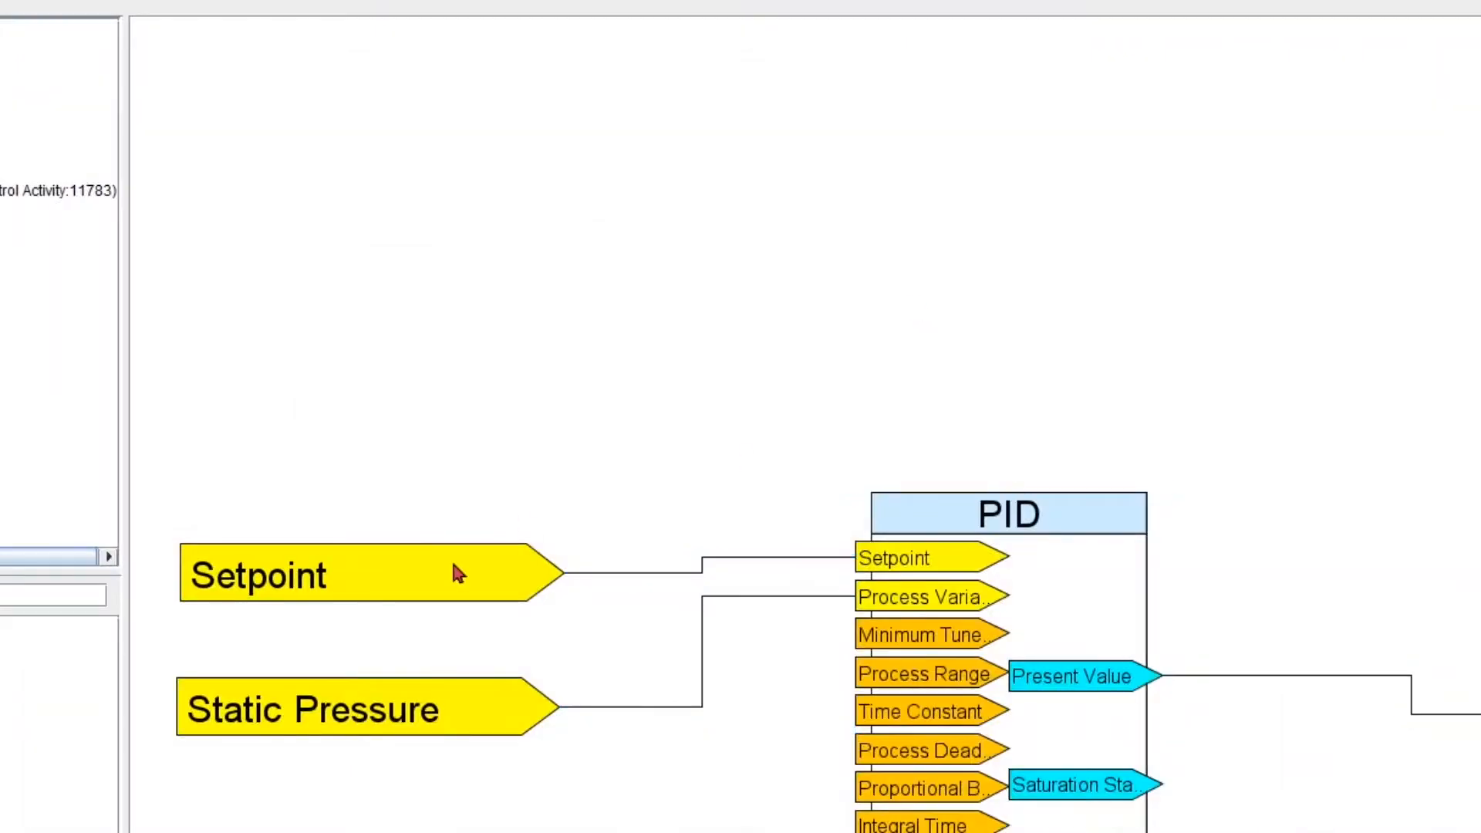
Move the Setpoint input higher in the diagram and make the SF-VFD output the activity's default element
drag(453, 567, 454, 461)
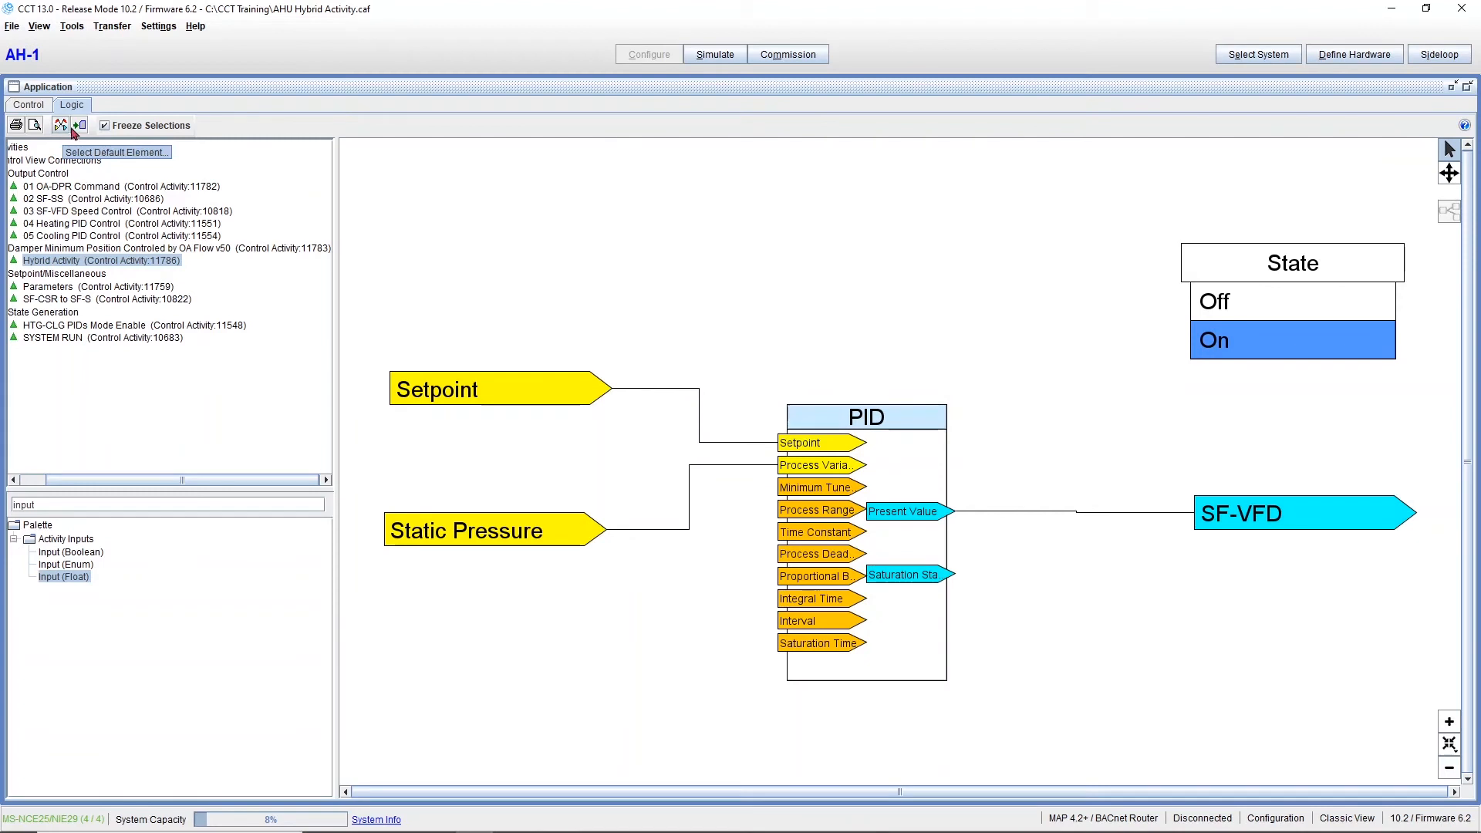
click(59, 126)
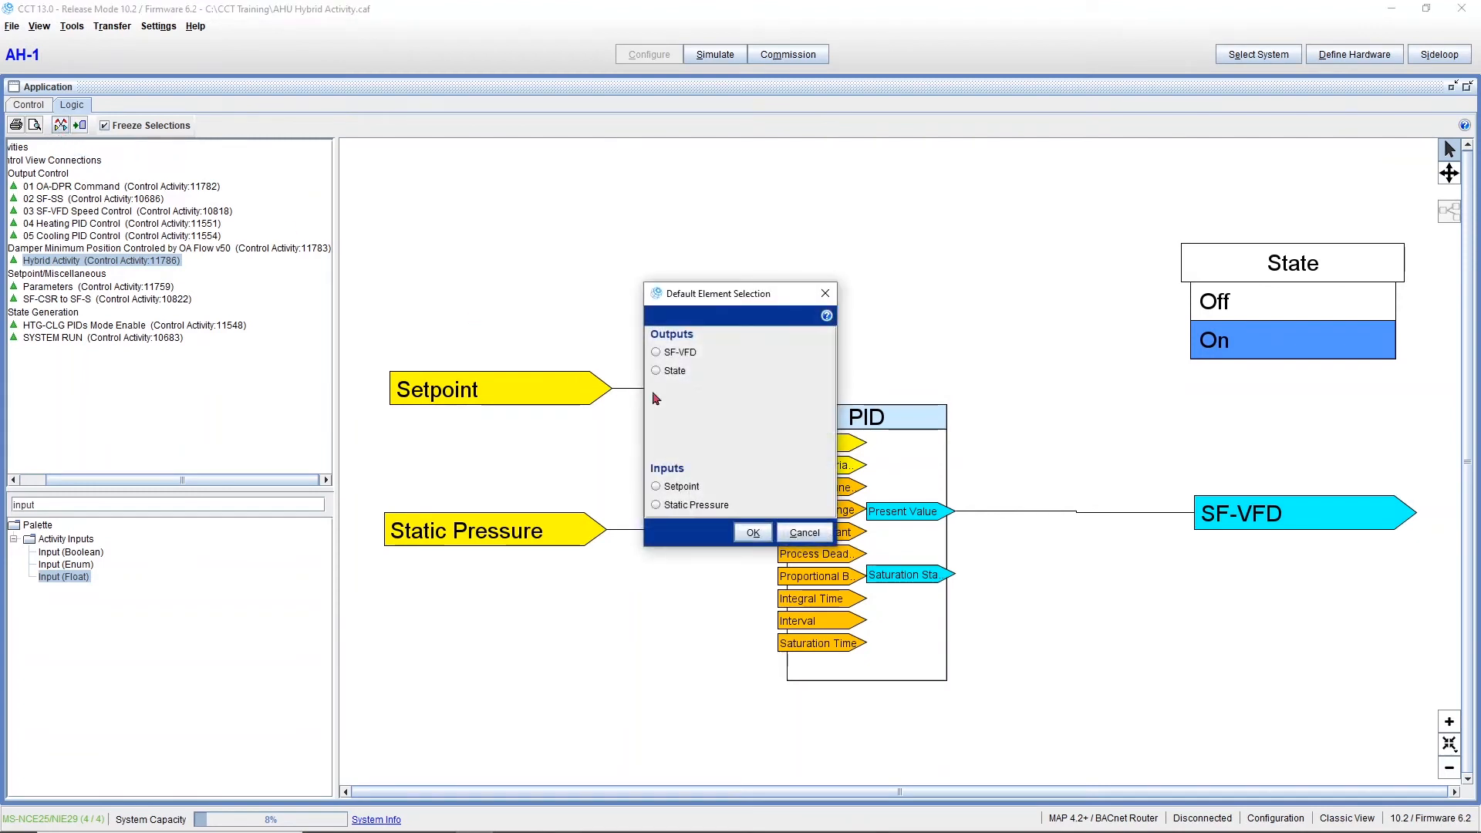
click(749, 529)
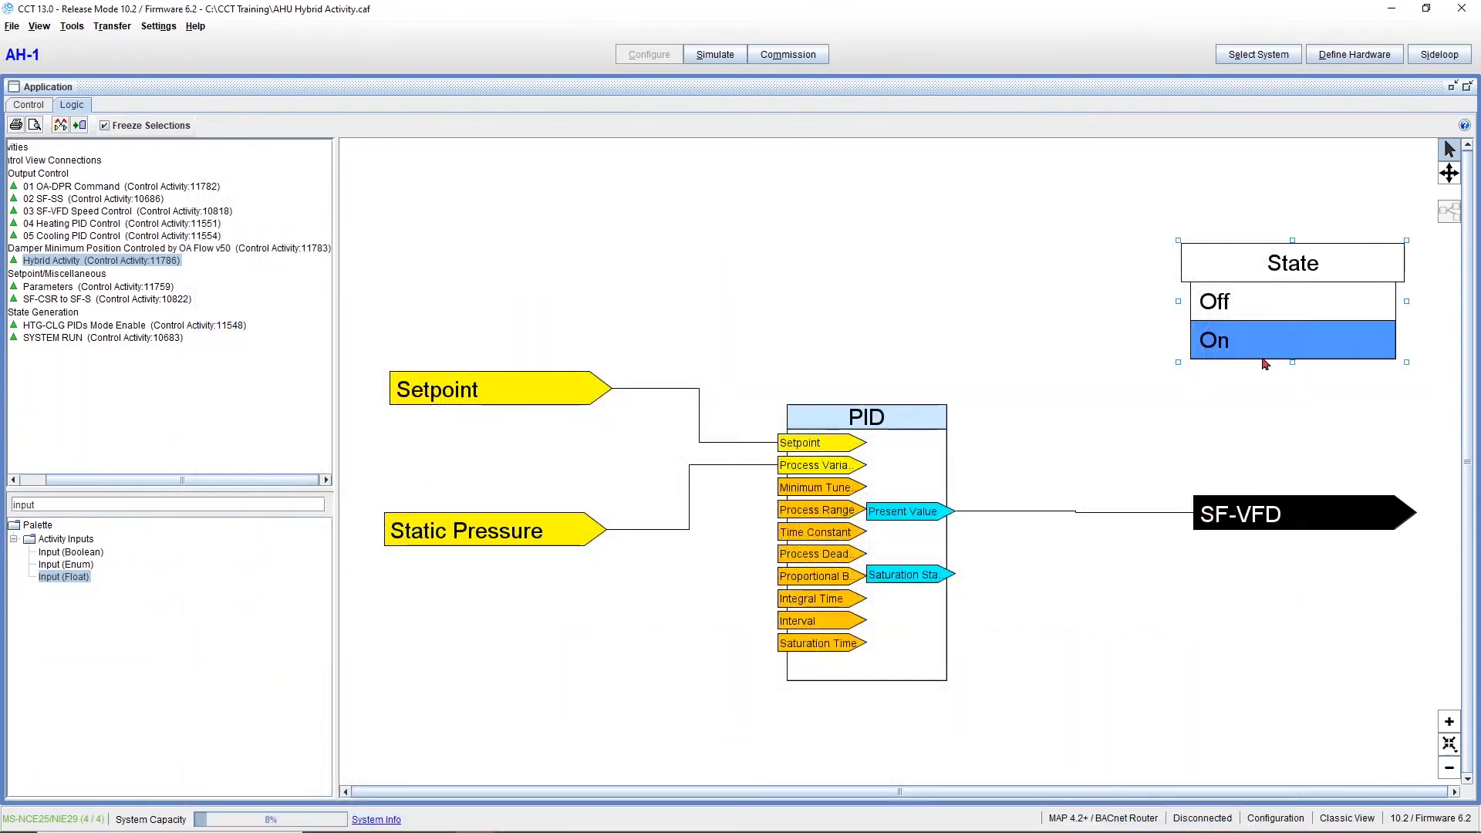
In the State section's logic, place an Input (Enum) above Setpoint and name it SYS-ENA
click(1241, 317)
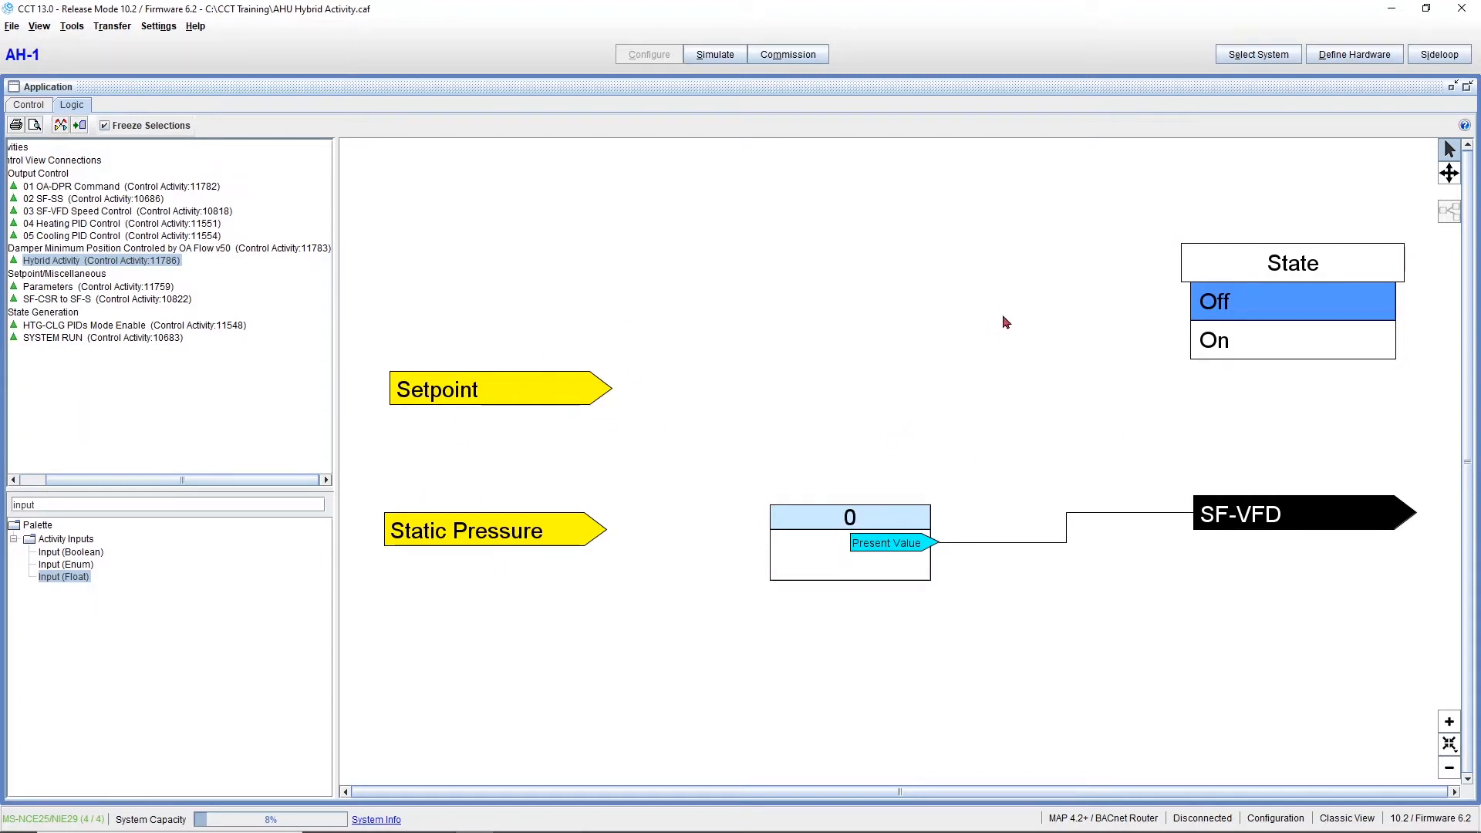
click(1285, 279)
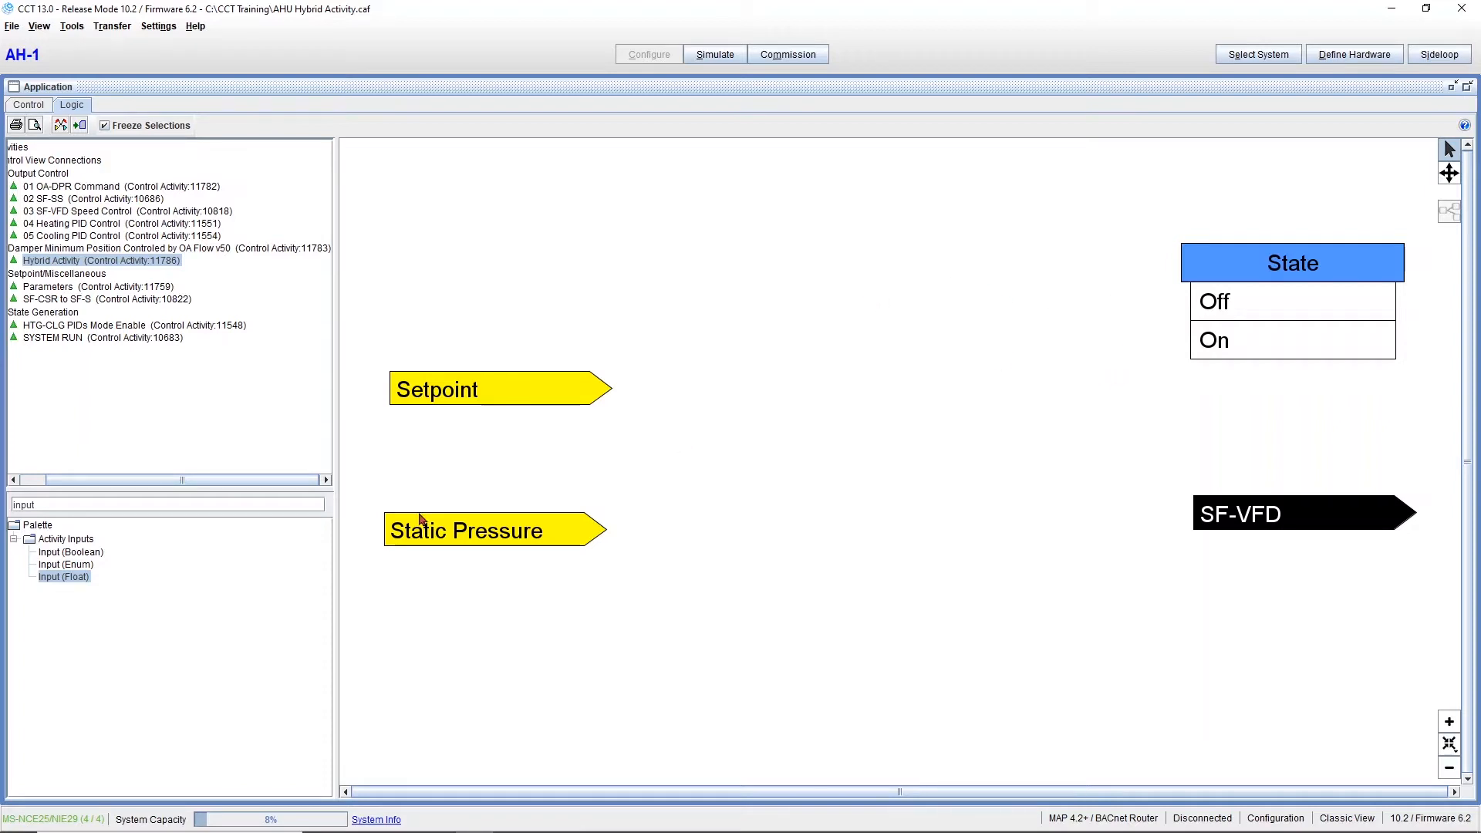
drag(90, 568, 134, 545)
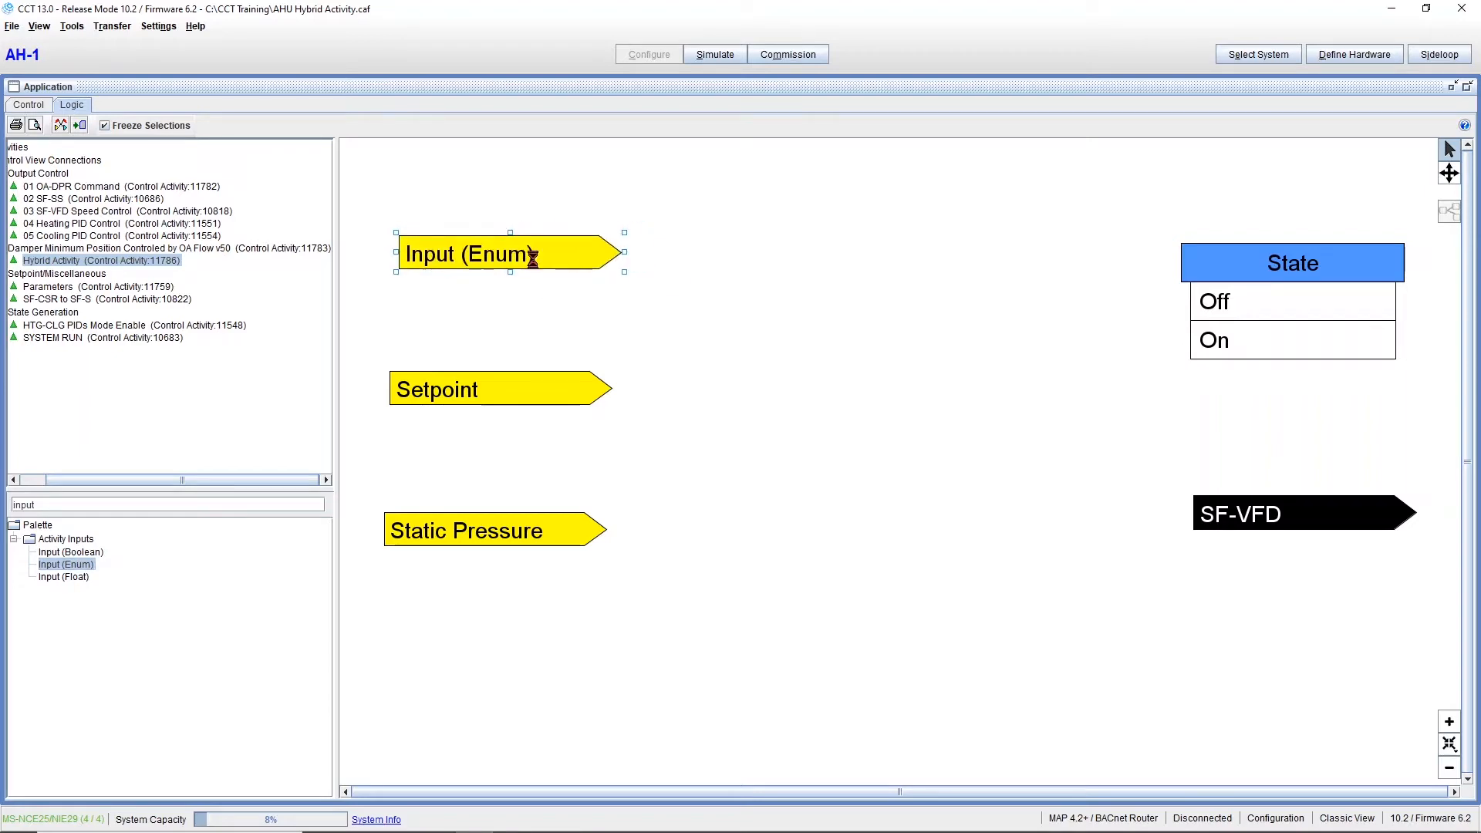
double_click(552, 265)
text(SYS)
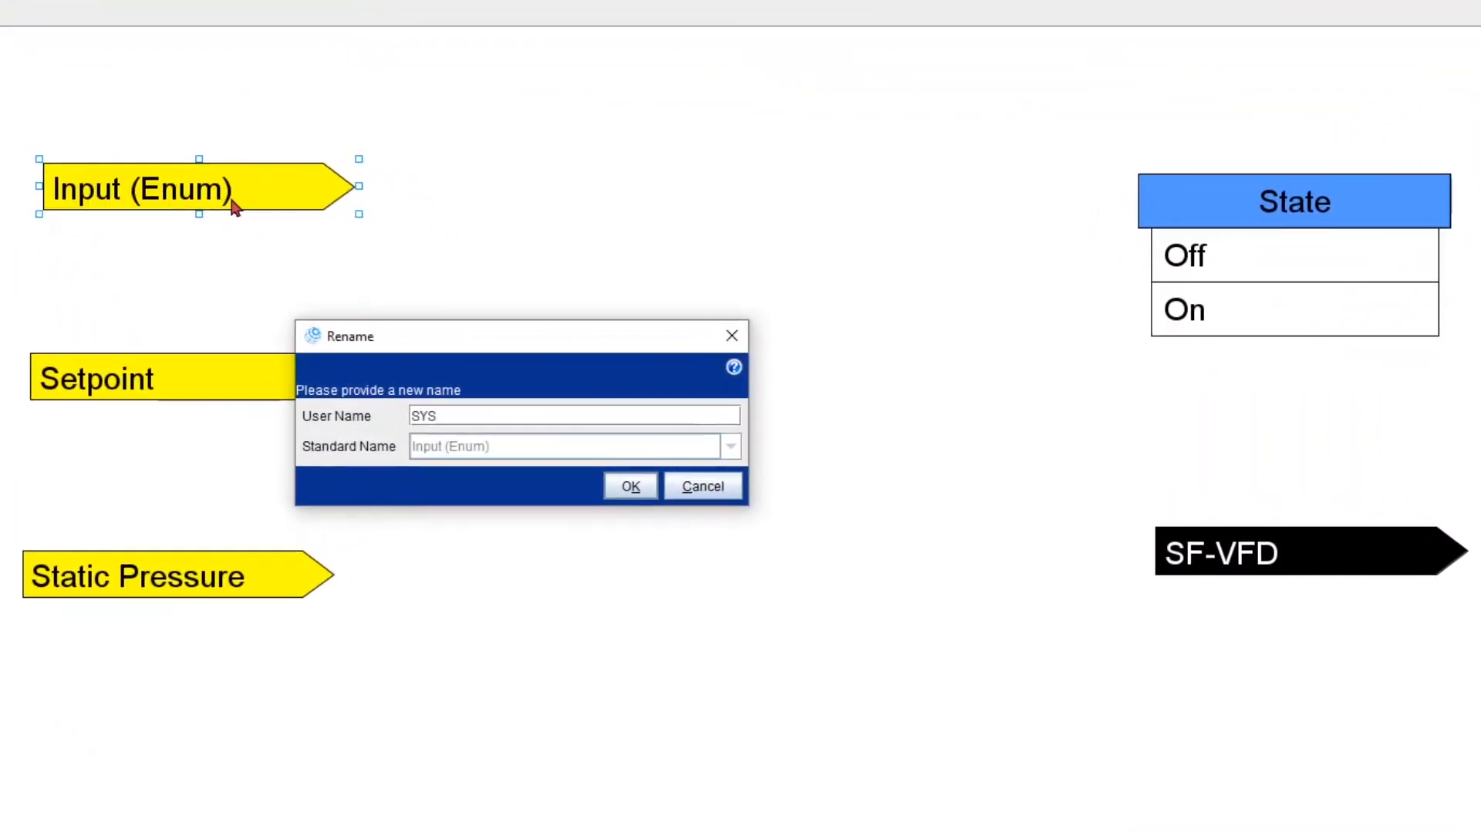
text(-ENA)
key(Return)
Set the SYS-ENA input's States Text to Disable/Enable and apply the edit
double_click(231, 201)
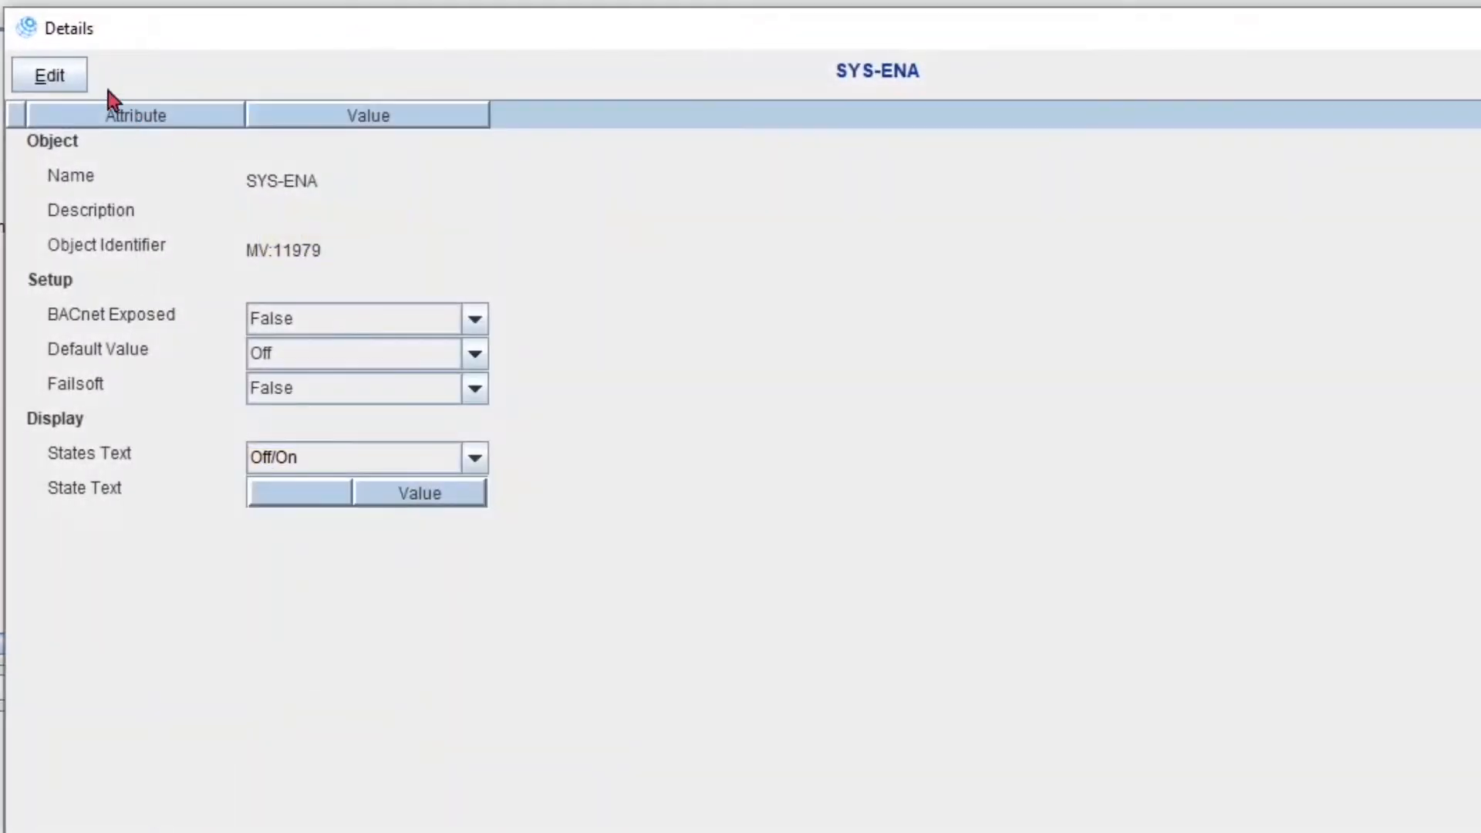
click(76, 80)
click(344, 467)
text(dis)
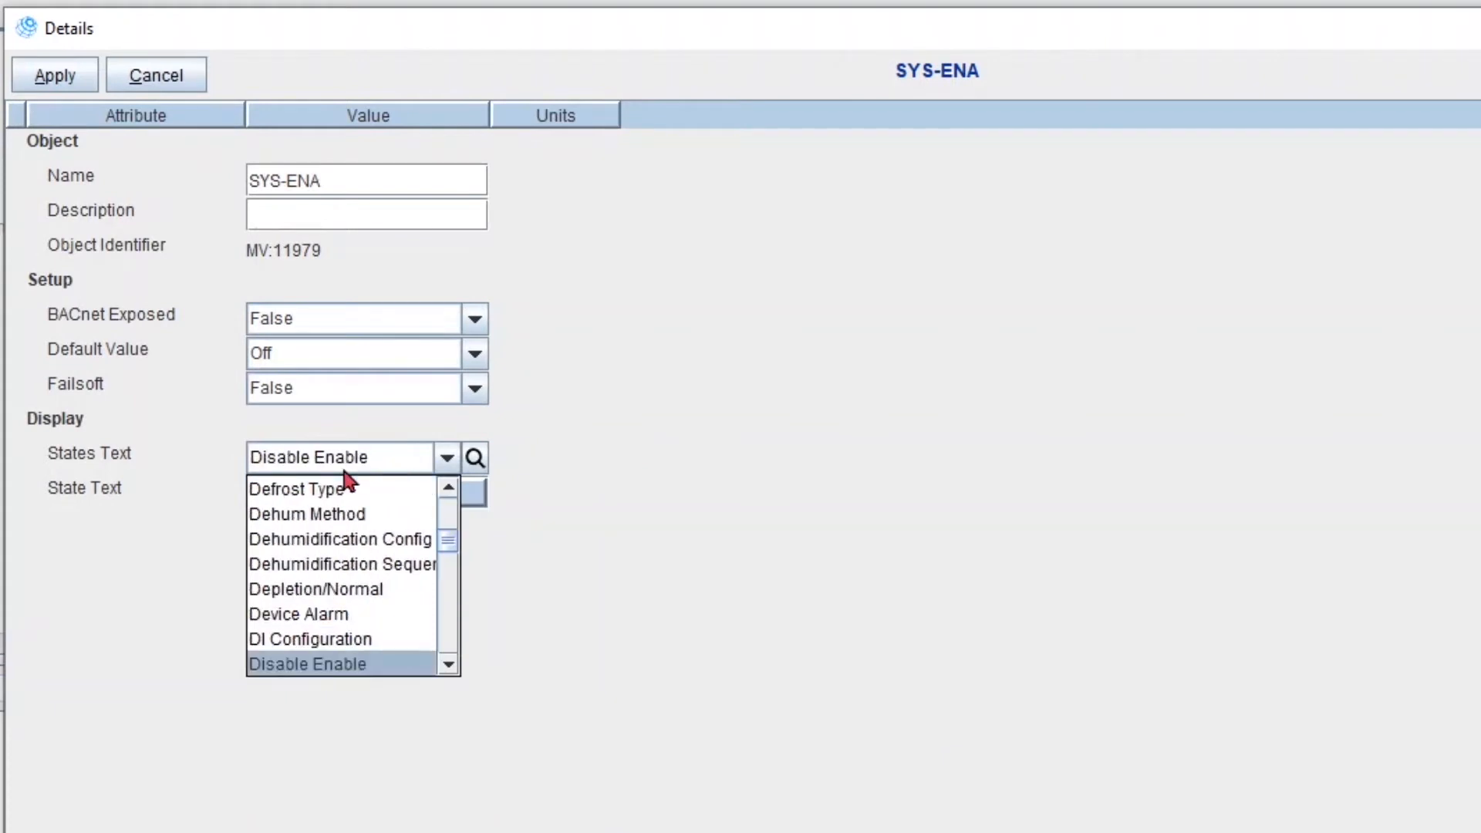
key(Down)
key(Down)
key(Down)
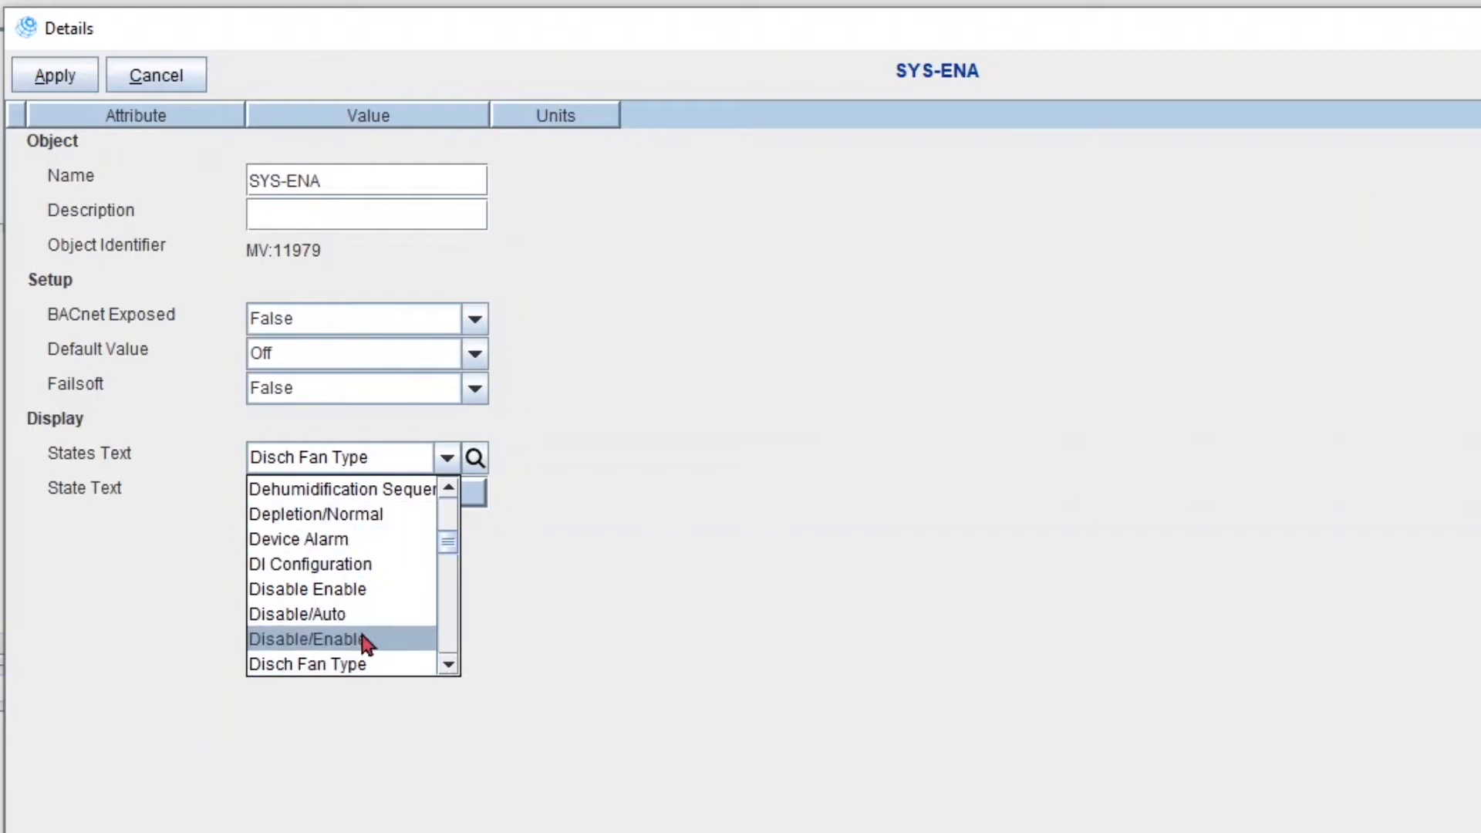
click(363, 639)
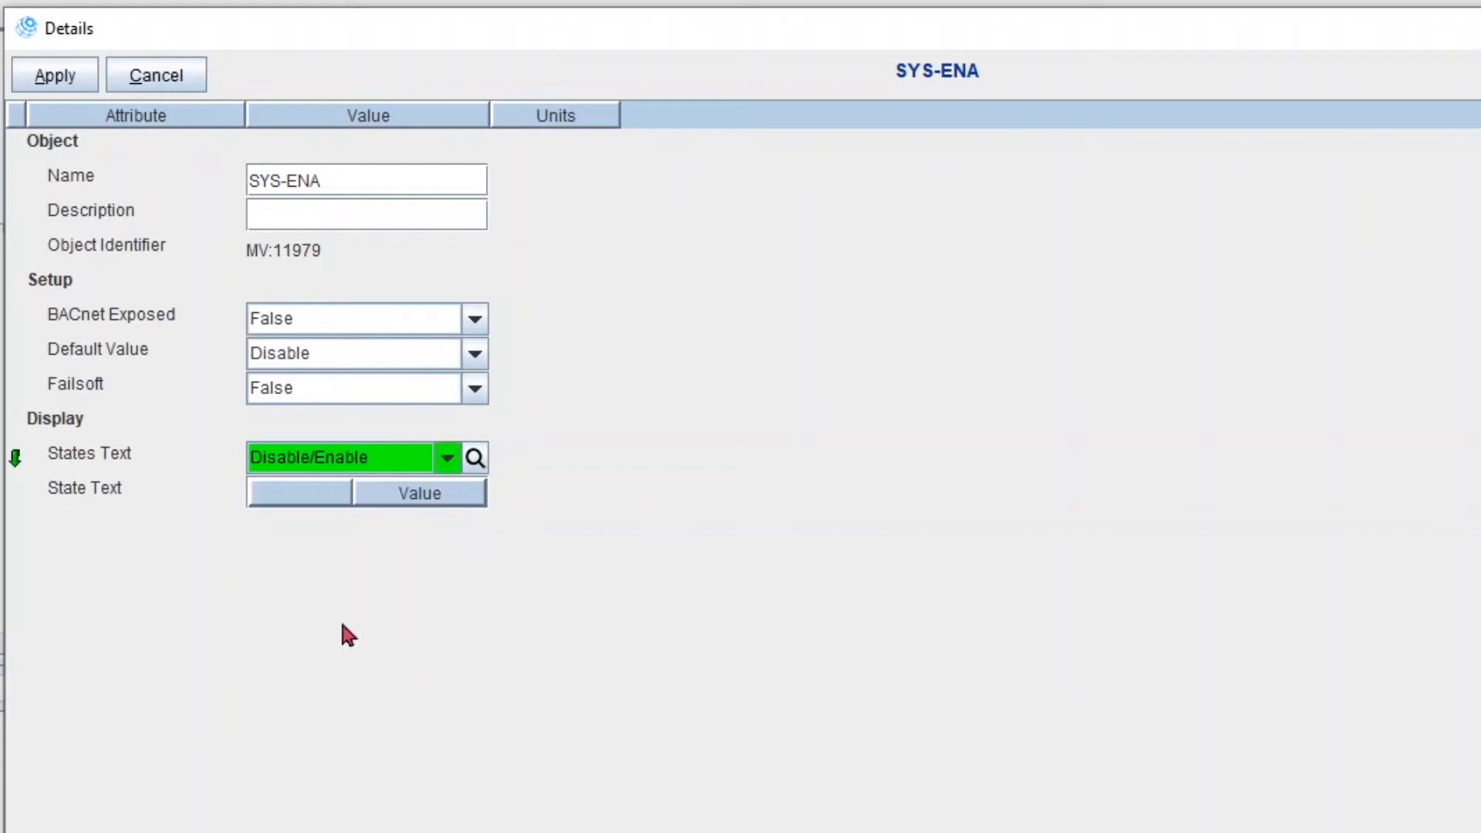
click(80, 85)
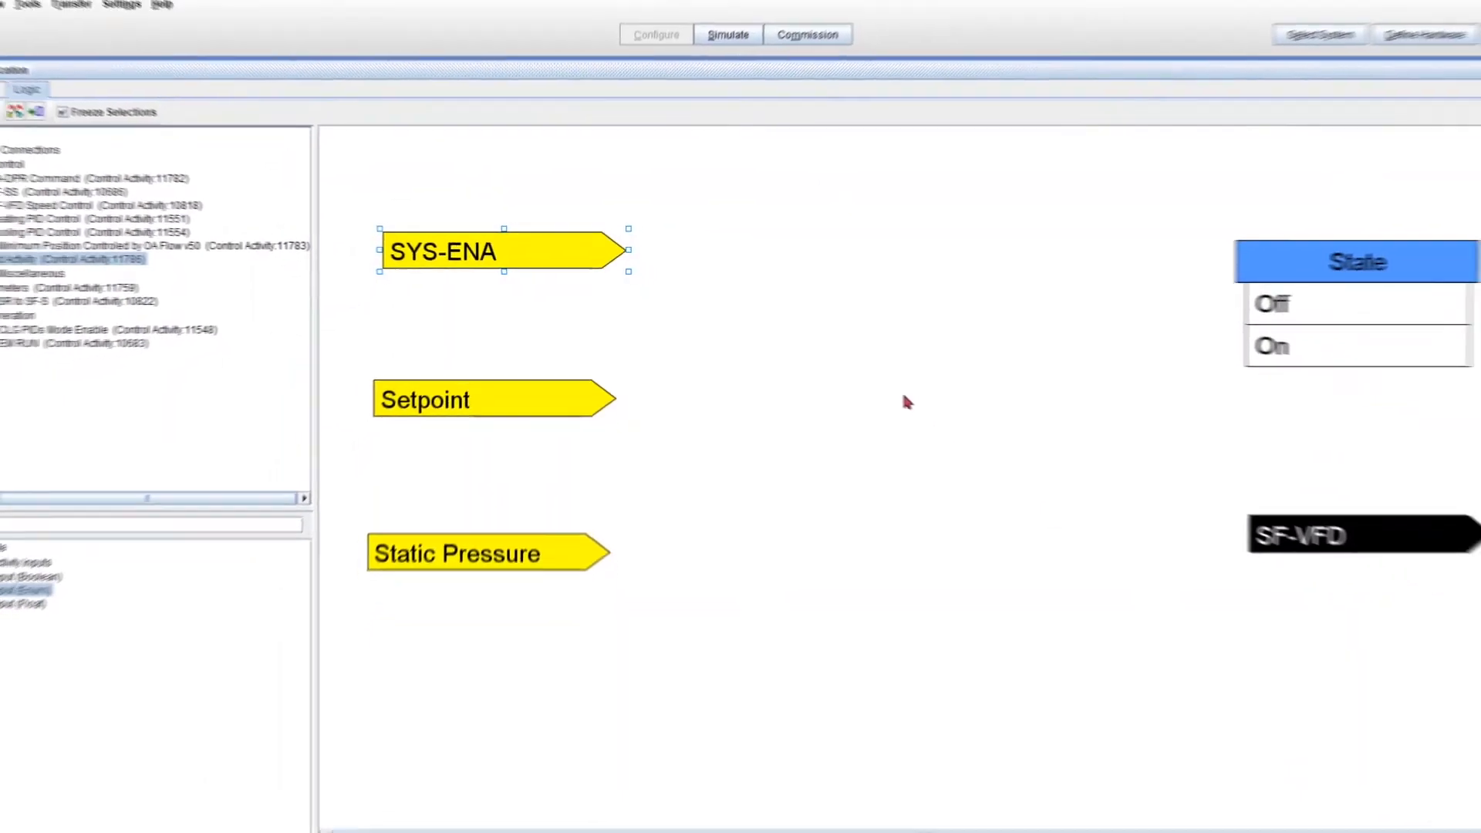
click(848, 367)
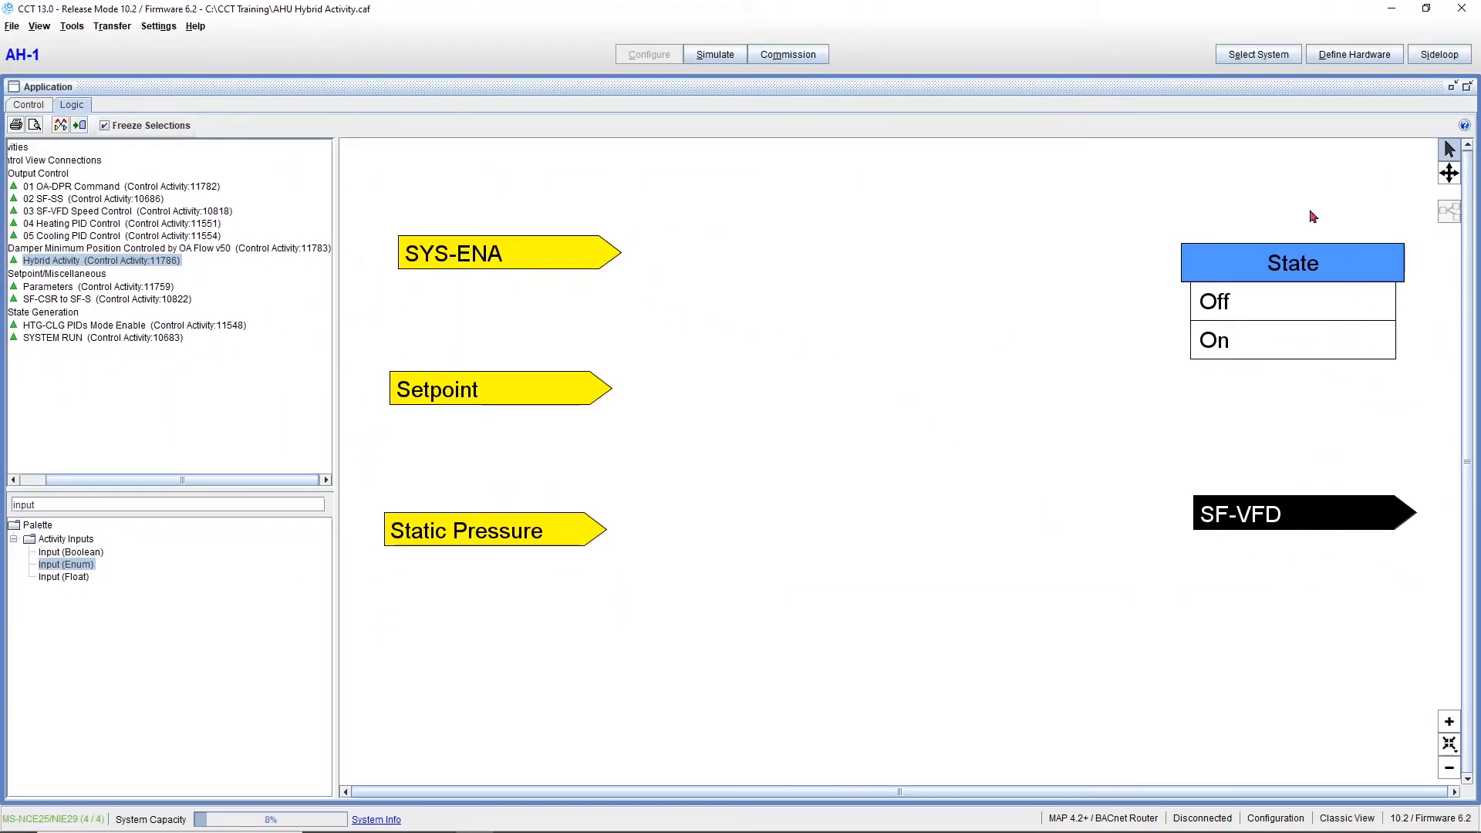
Examine the State section's details, including its States Text
click(1269, 272)
right_click(1268, 272)
mouse_move(1311, 277)
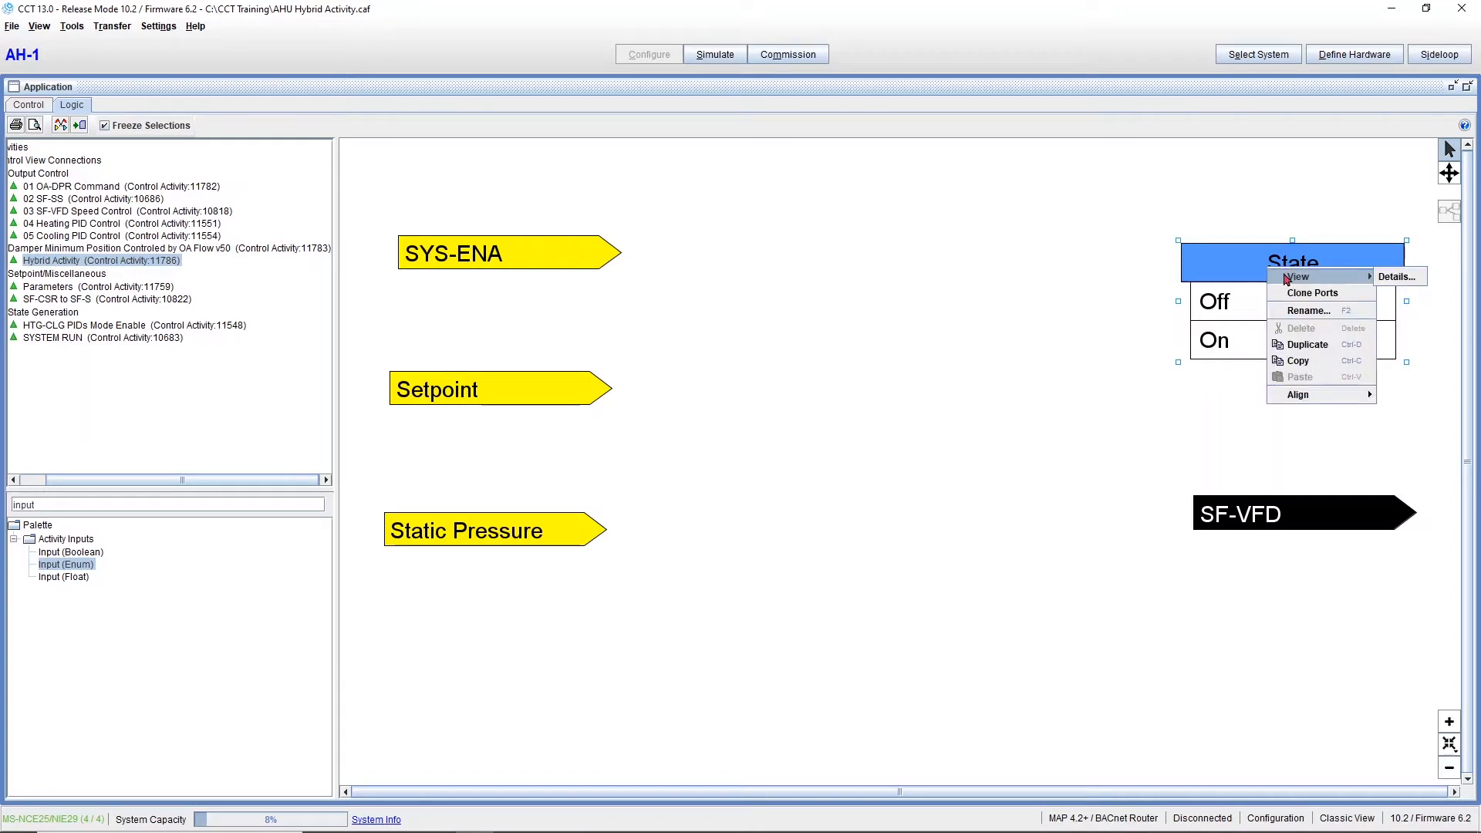
click(1394, 276)
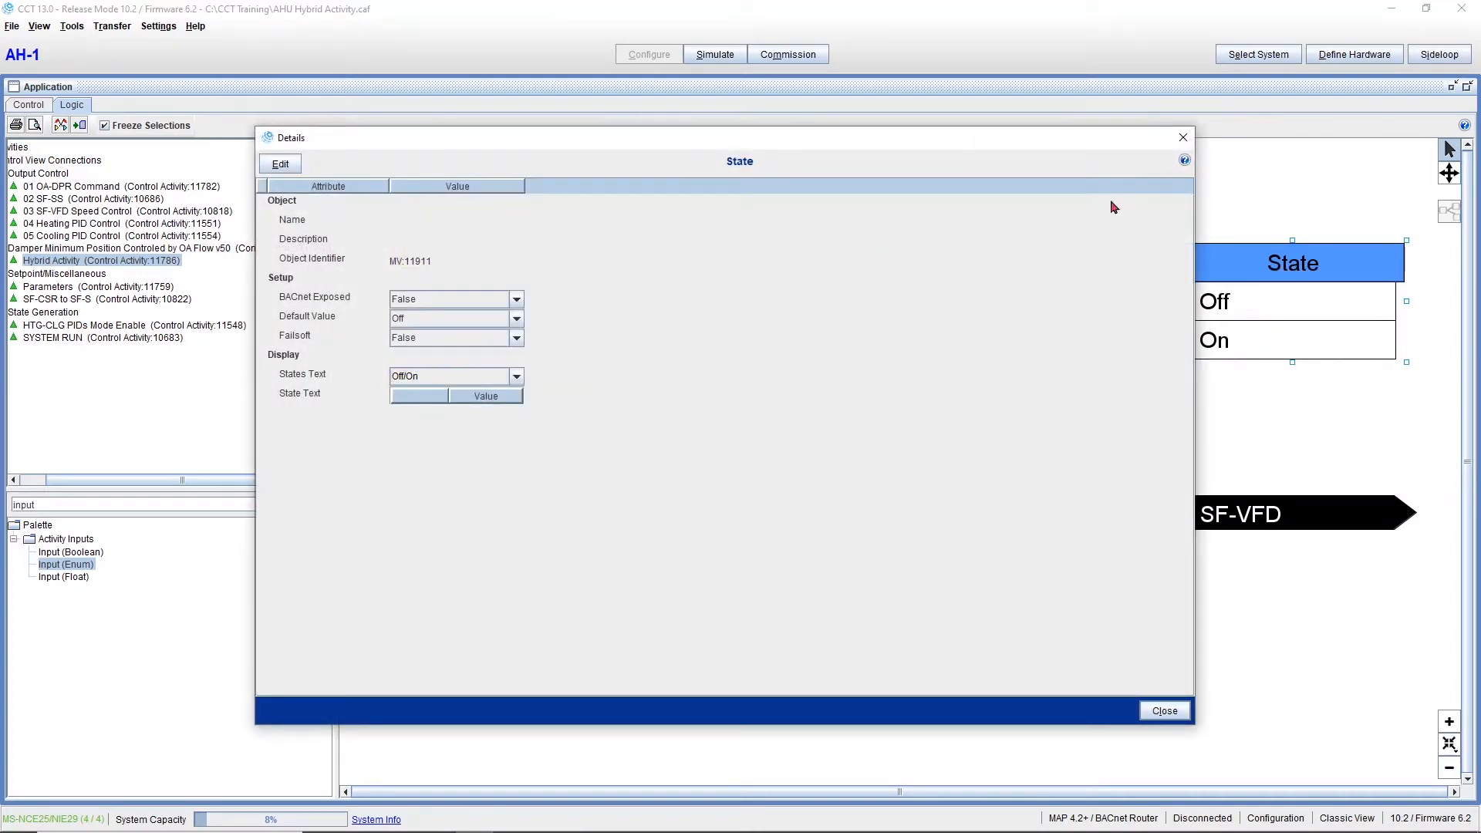
click(1183, 145)
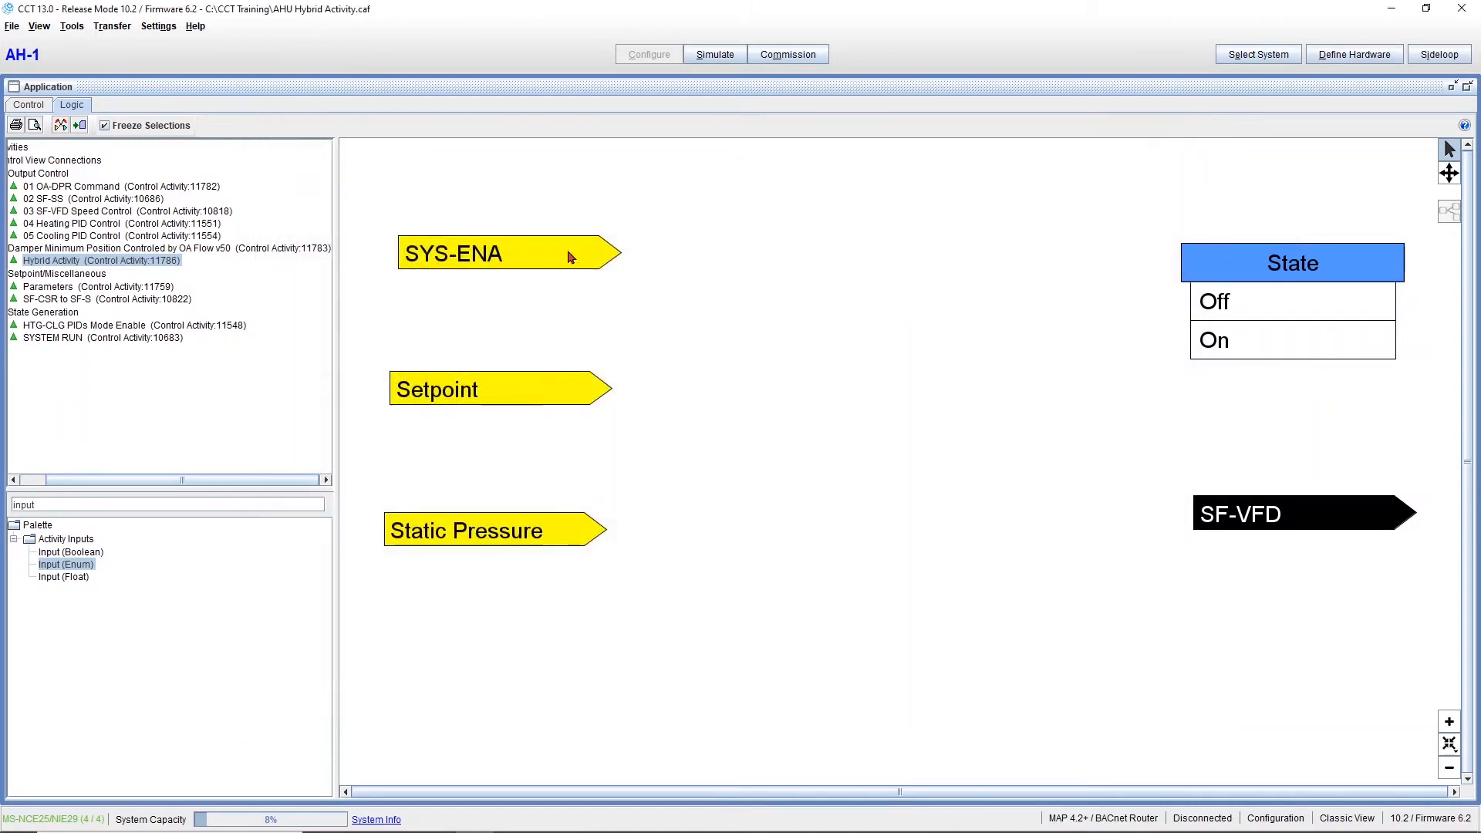
Try to connect SYS-ENA directly to the State section
drag(618, 253, 1232, 255)
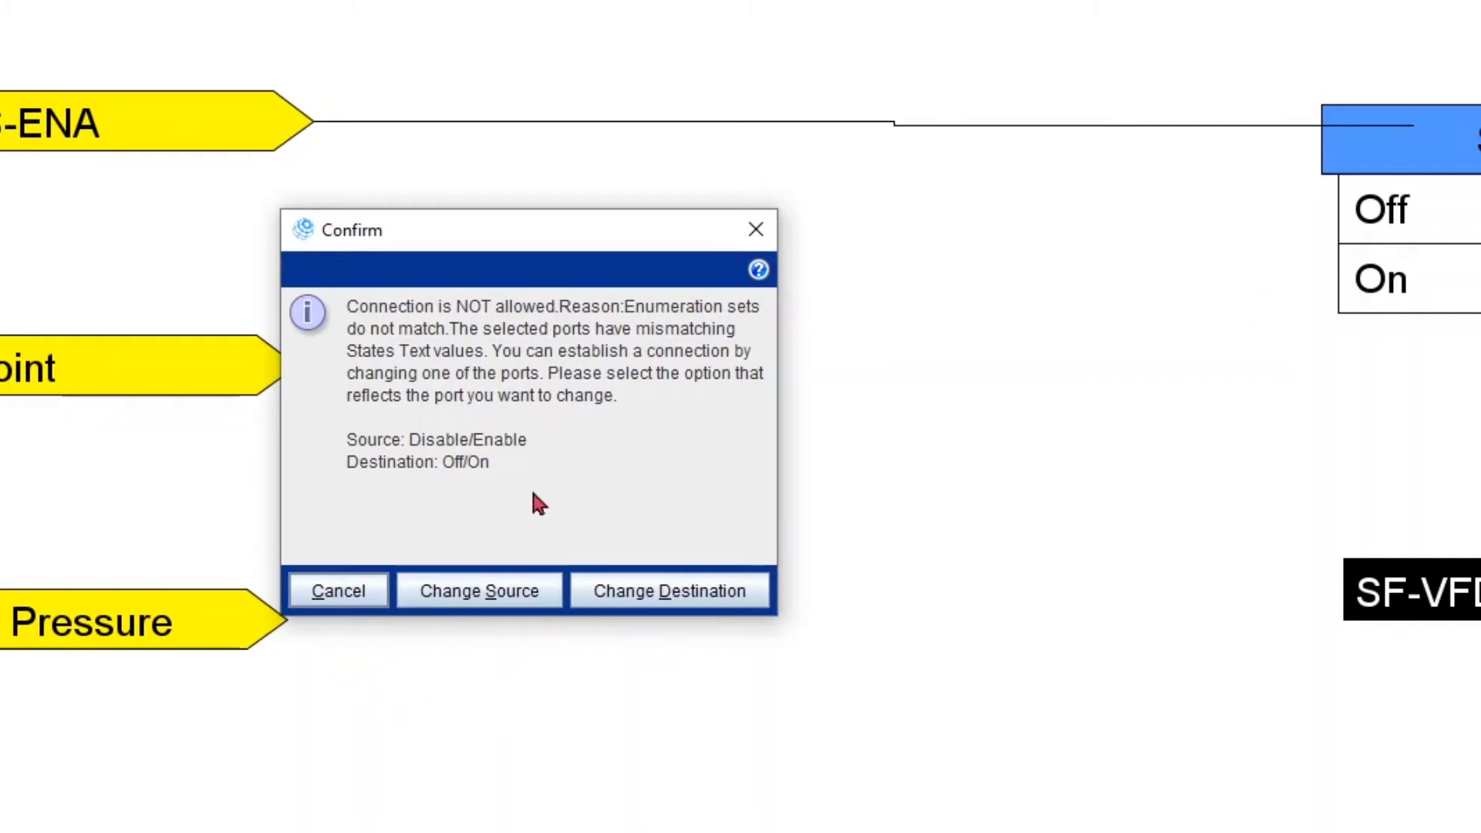
click(359, 600)
Find the Command Hierarchy (Enum Output) block and place it between SYS-ENA and the State section
click(621, 235)
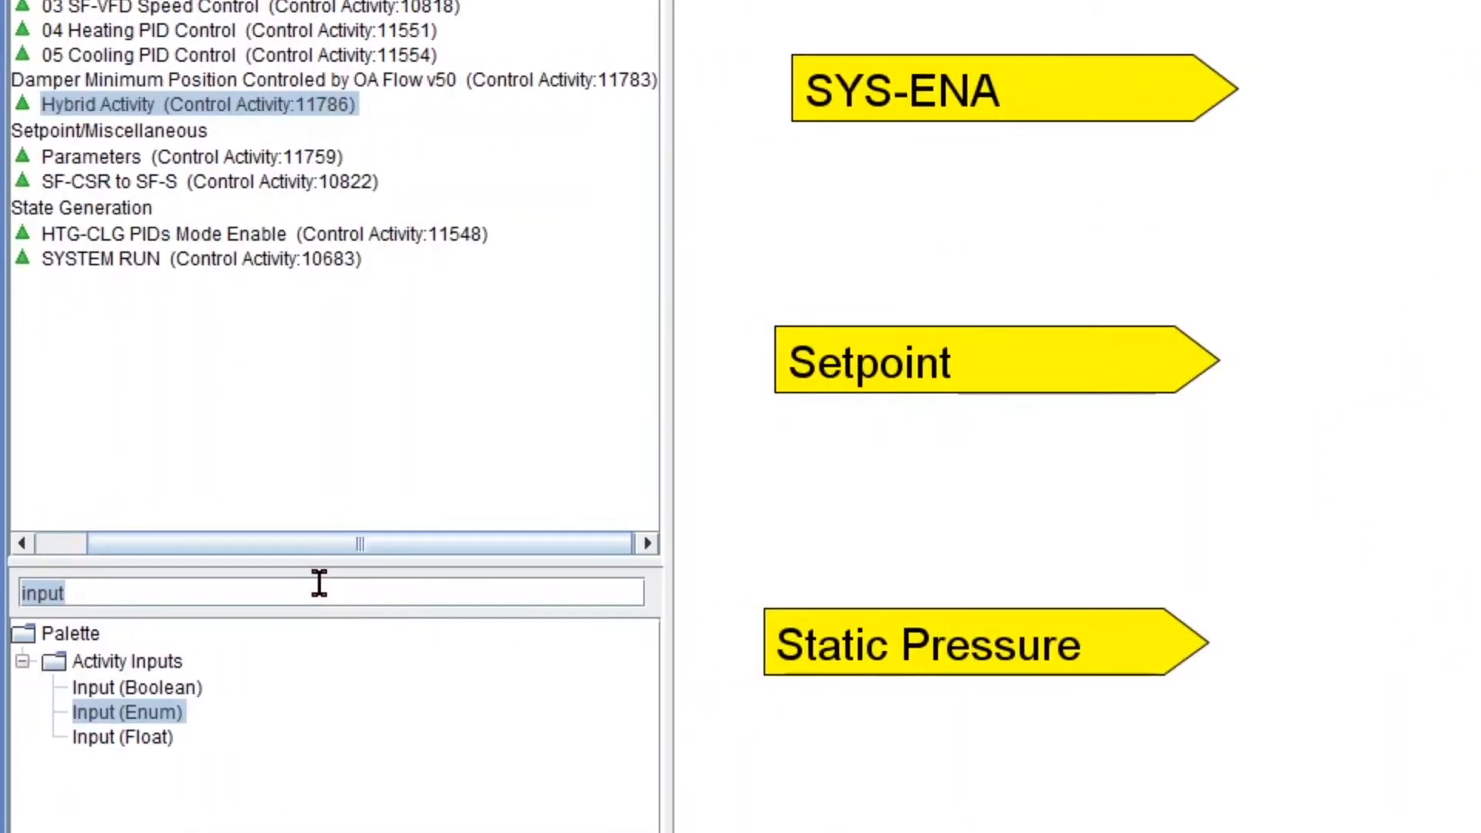
text(comman)
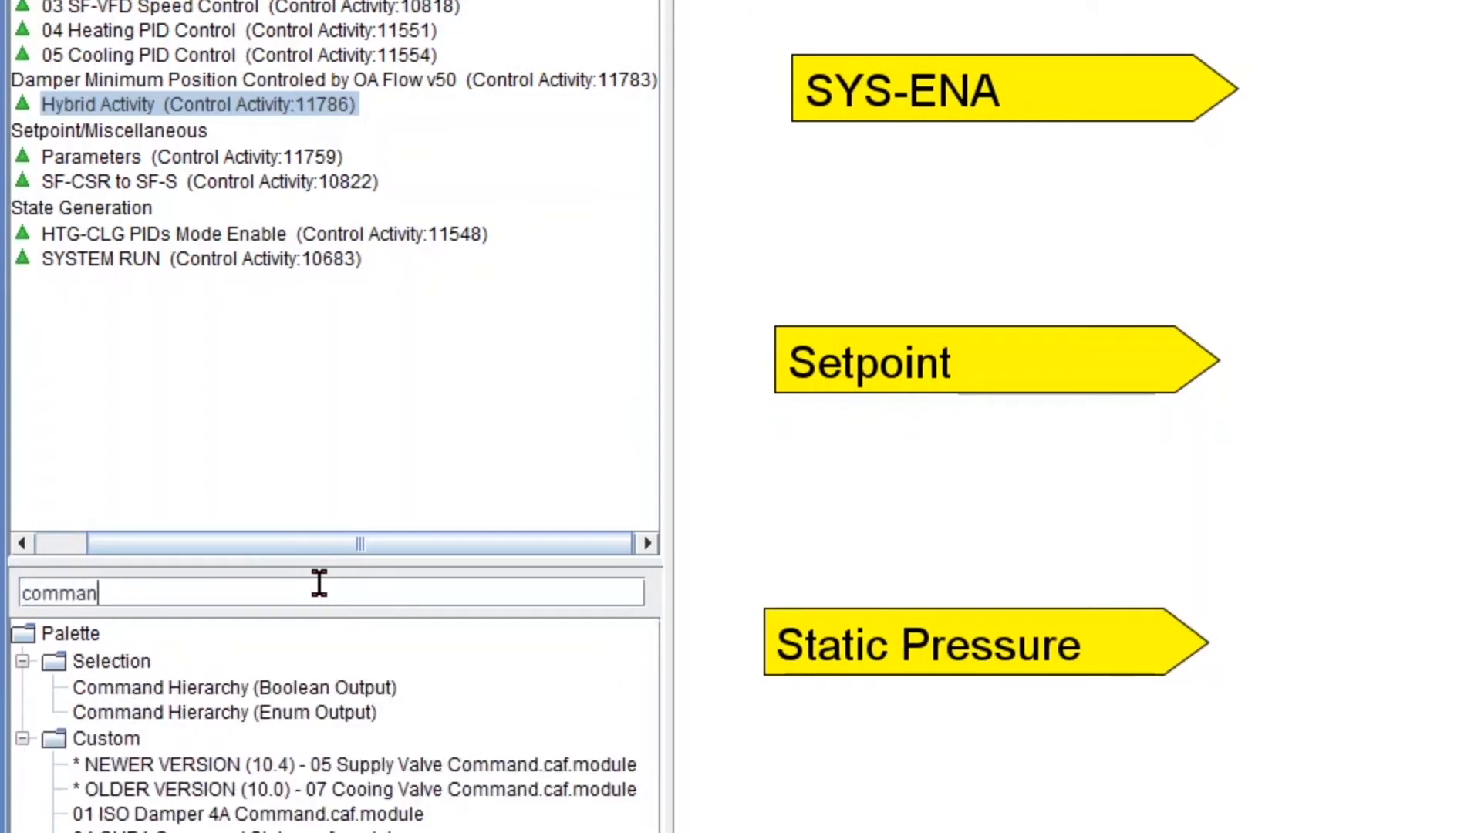
drag(317, 708, 994, 205)
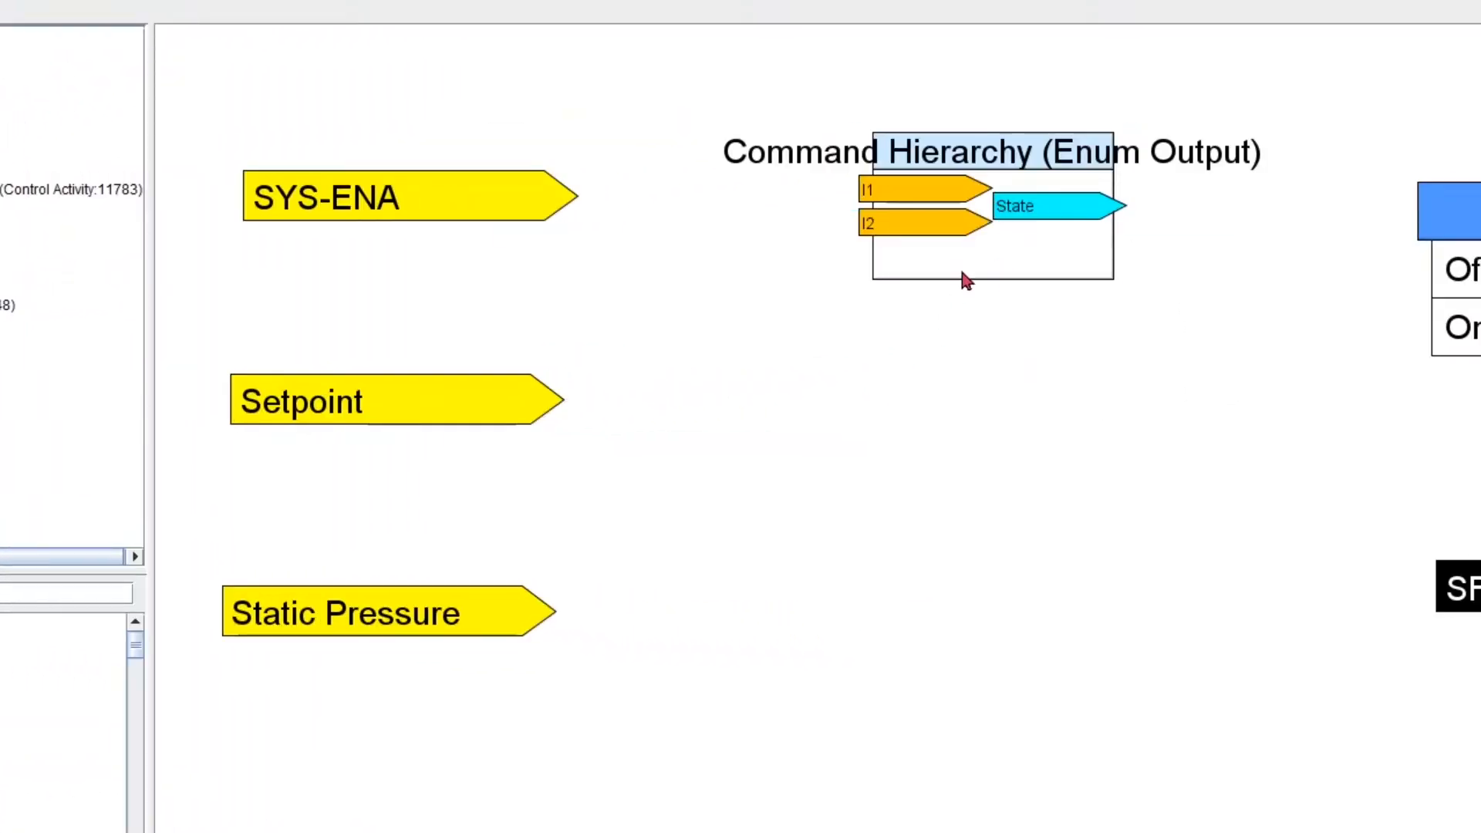
Turn on IO Modifications for the Command Hierarchy, delete its I2 input and turn IO Modifications off again
double_click(977, 245)
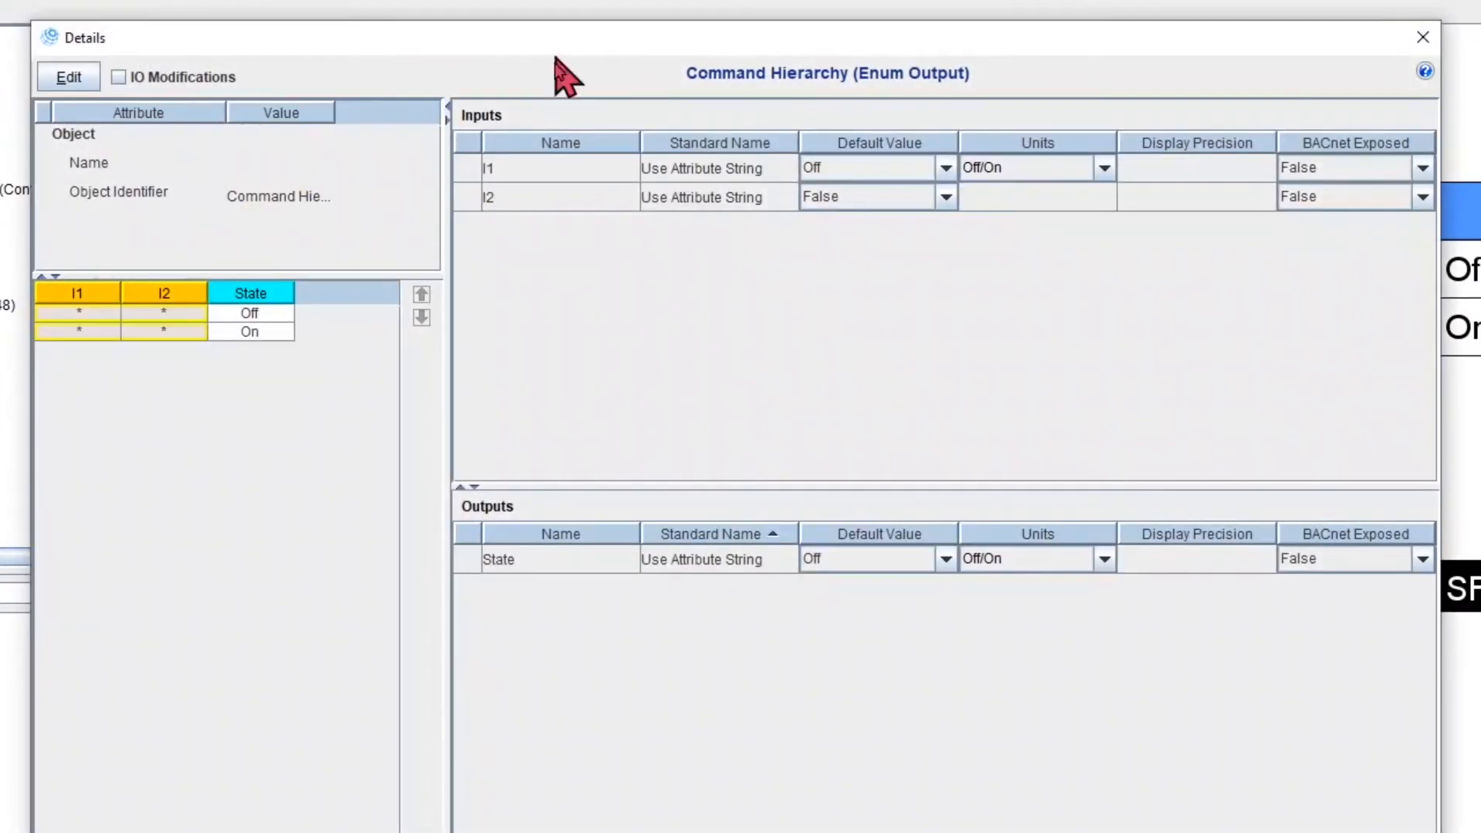
click(137, 86)
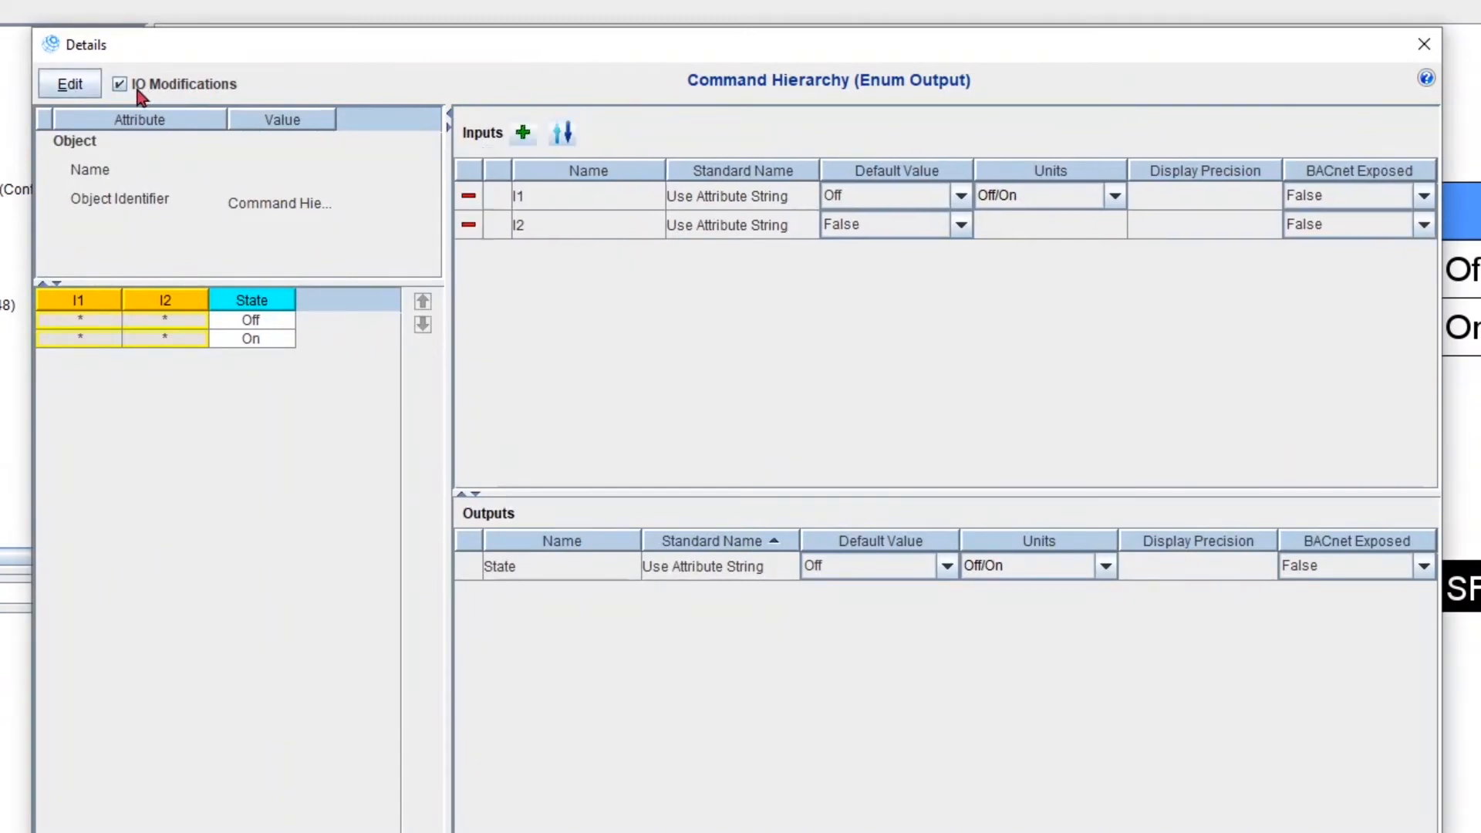
click(469, 225)
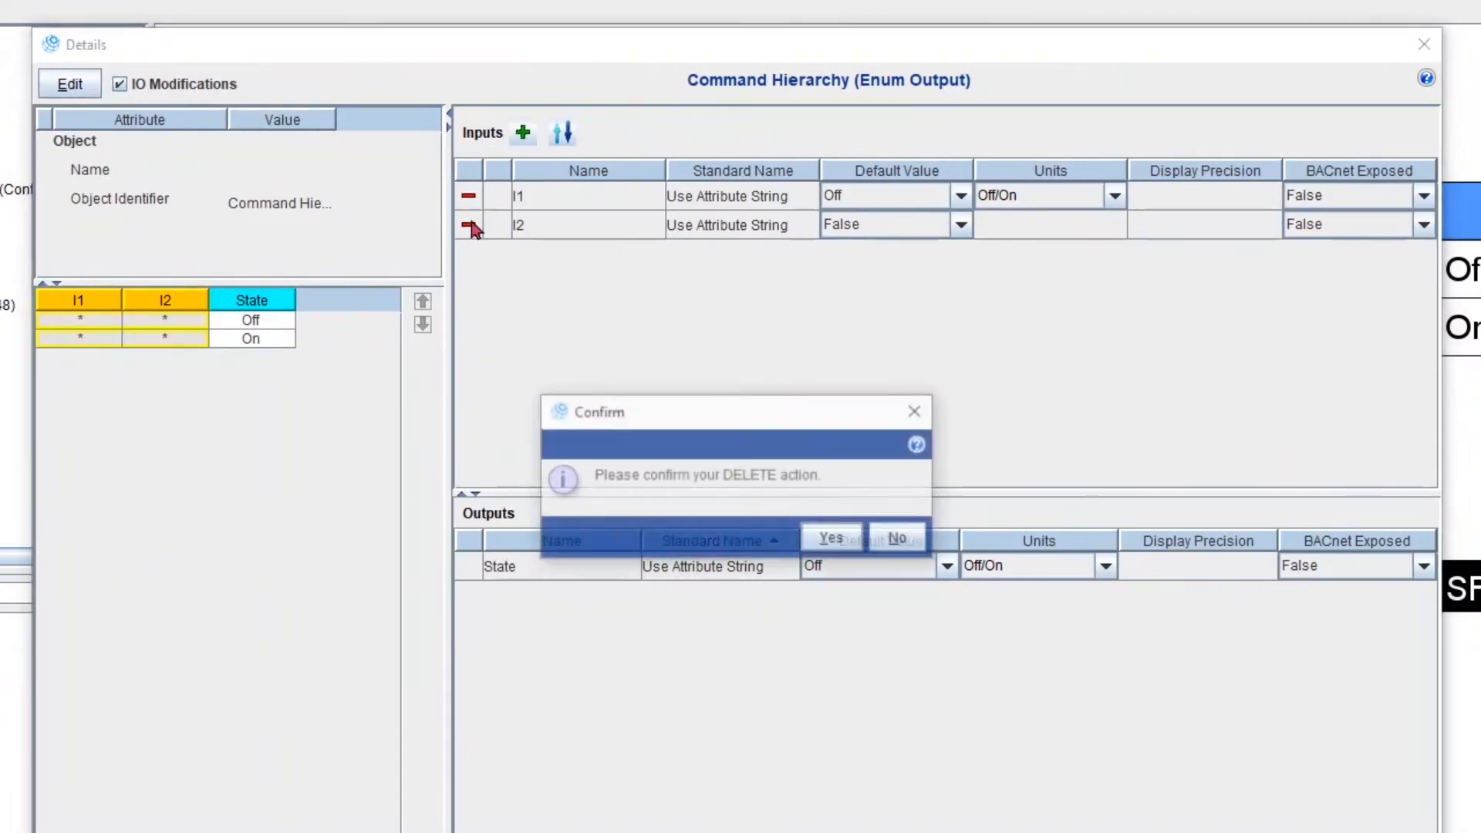
click(827, 539)
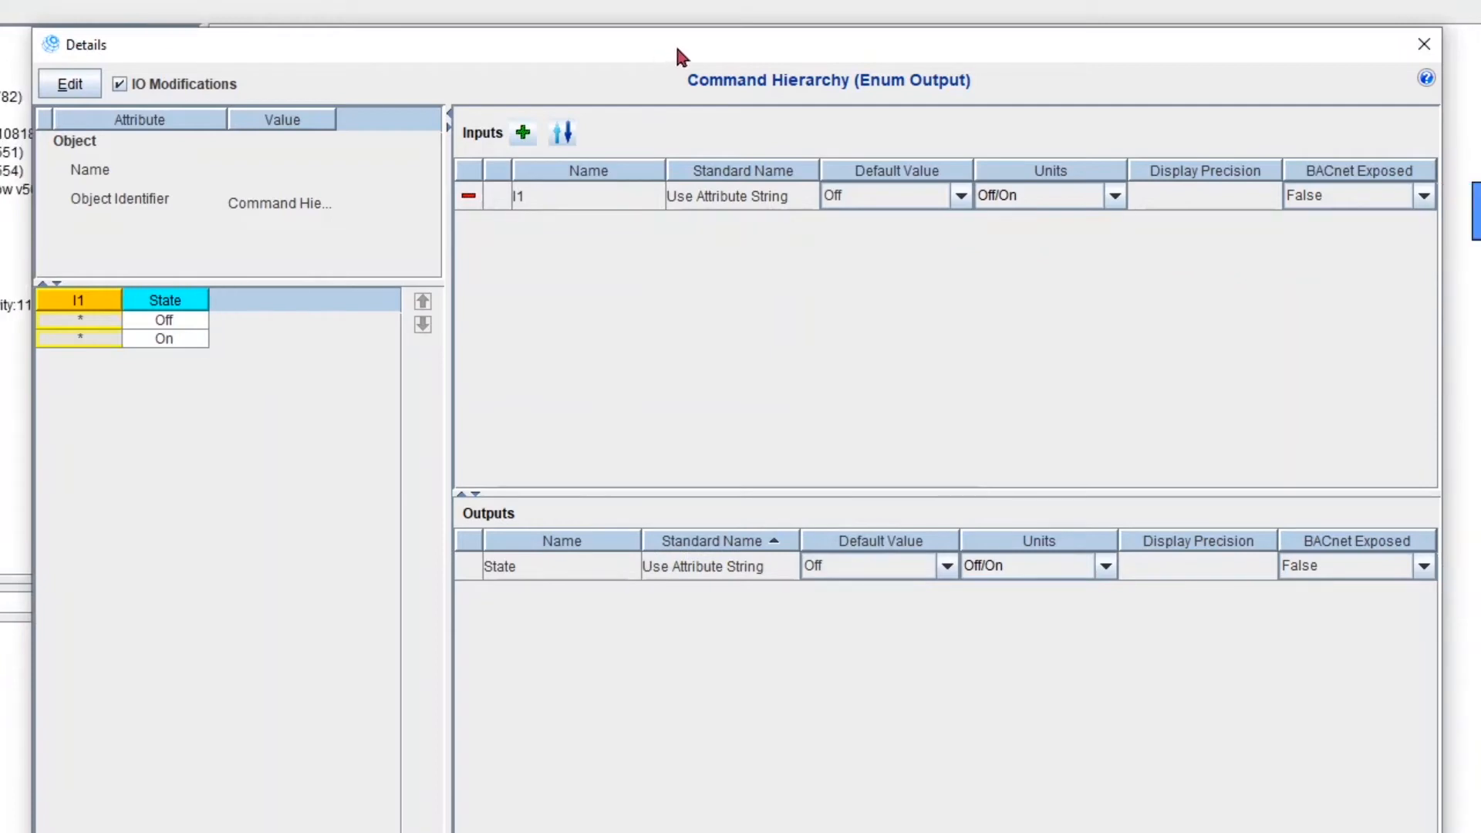
drag(677, 51, 645, 286)
click(297, 337)
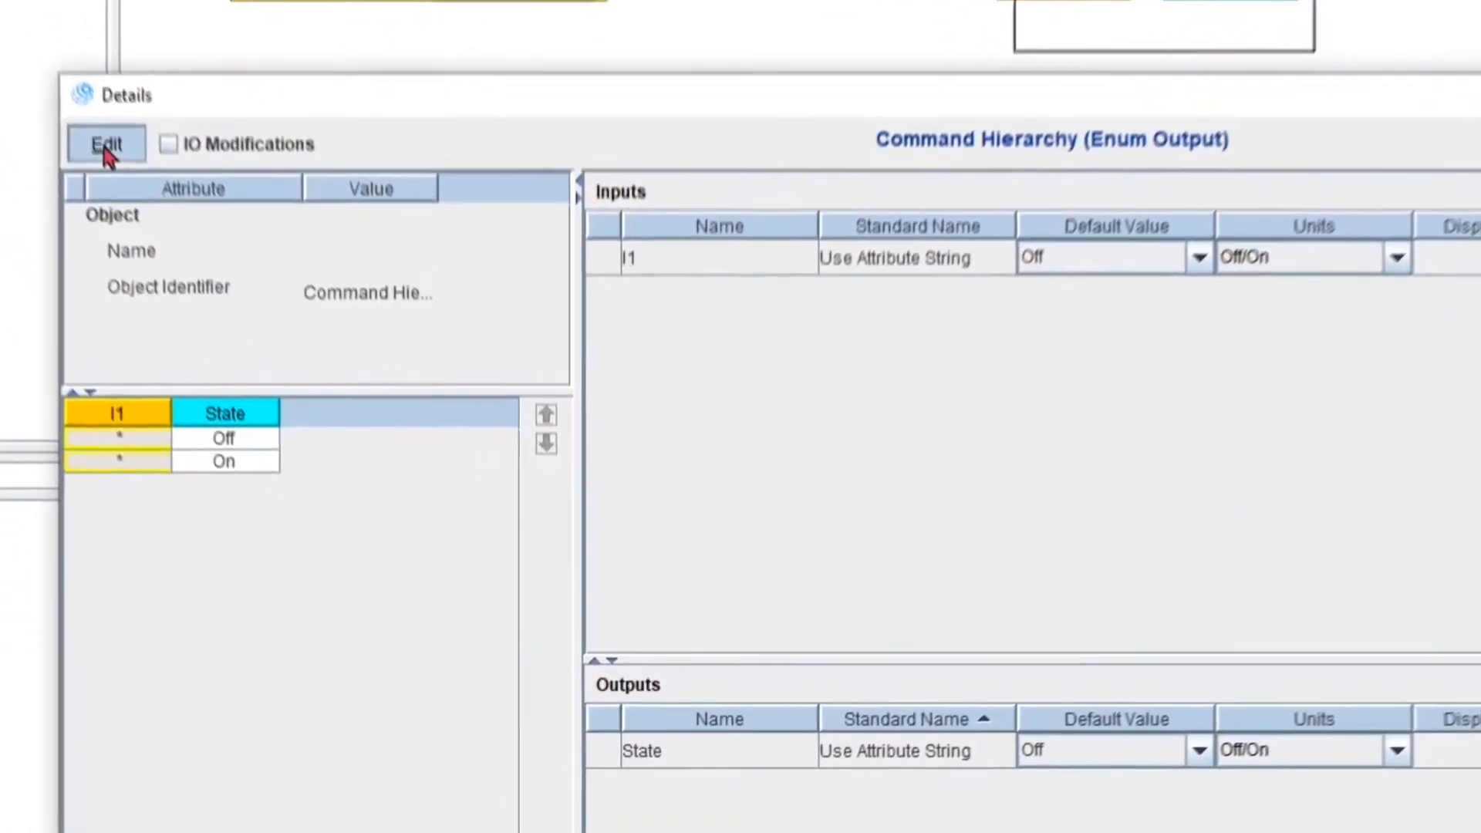
Set the Units of the Command Hierarchy's I1 input to Disable/Enable and apply the edit
click(157, 251)
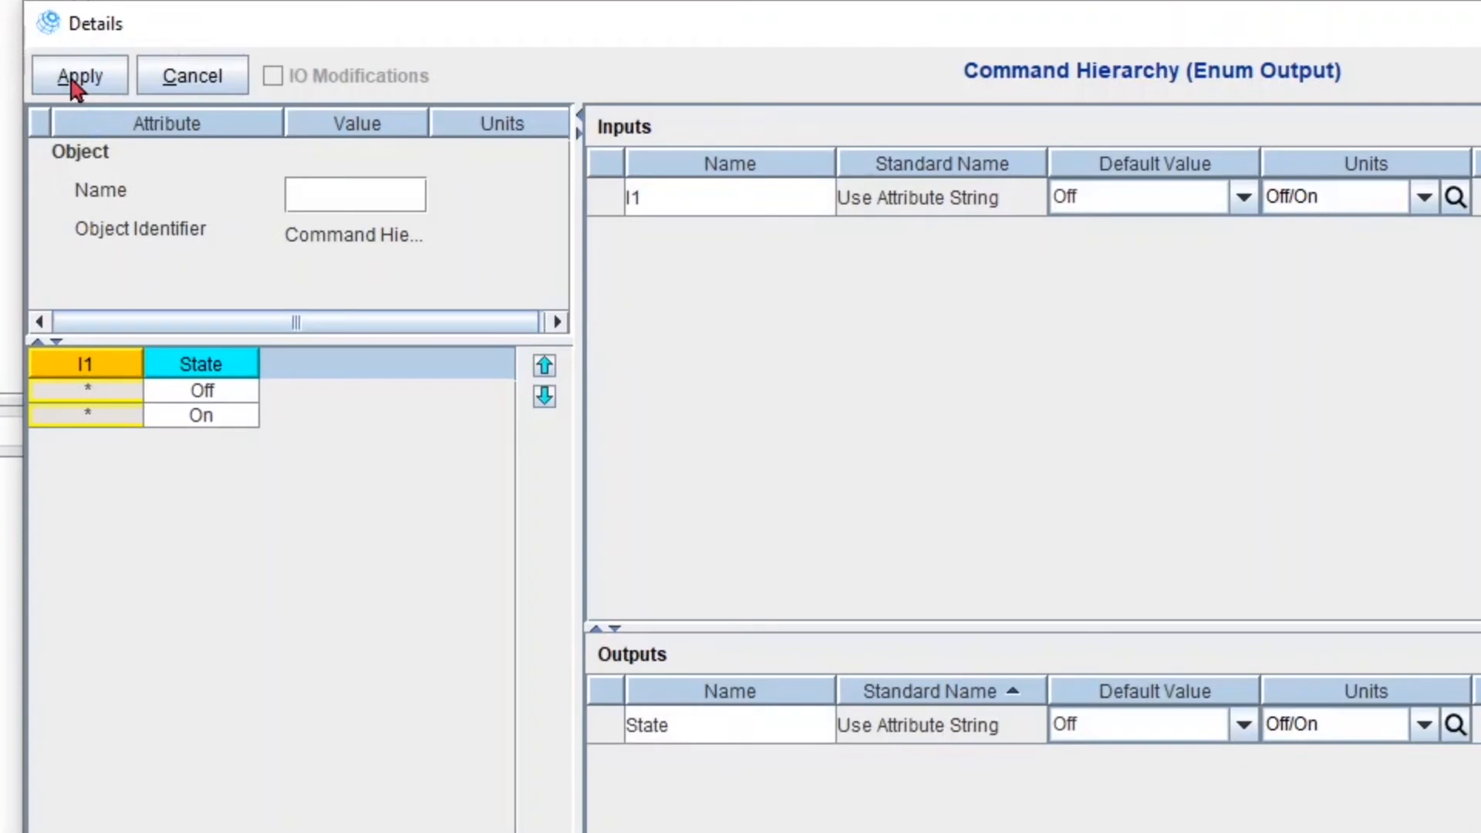
click(1369, 205)
text(dis)
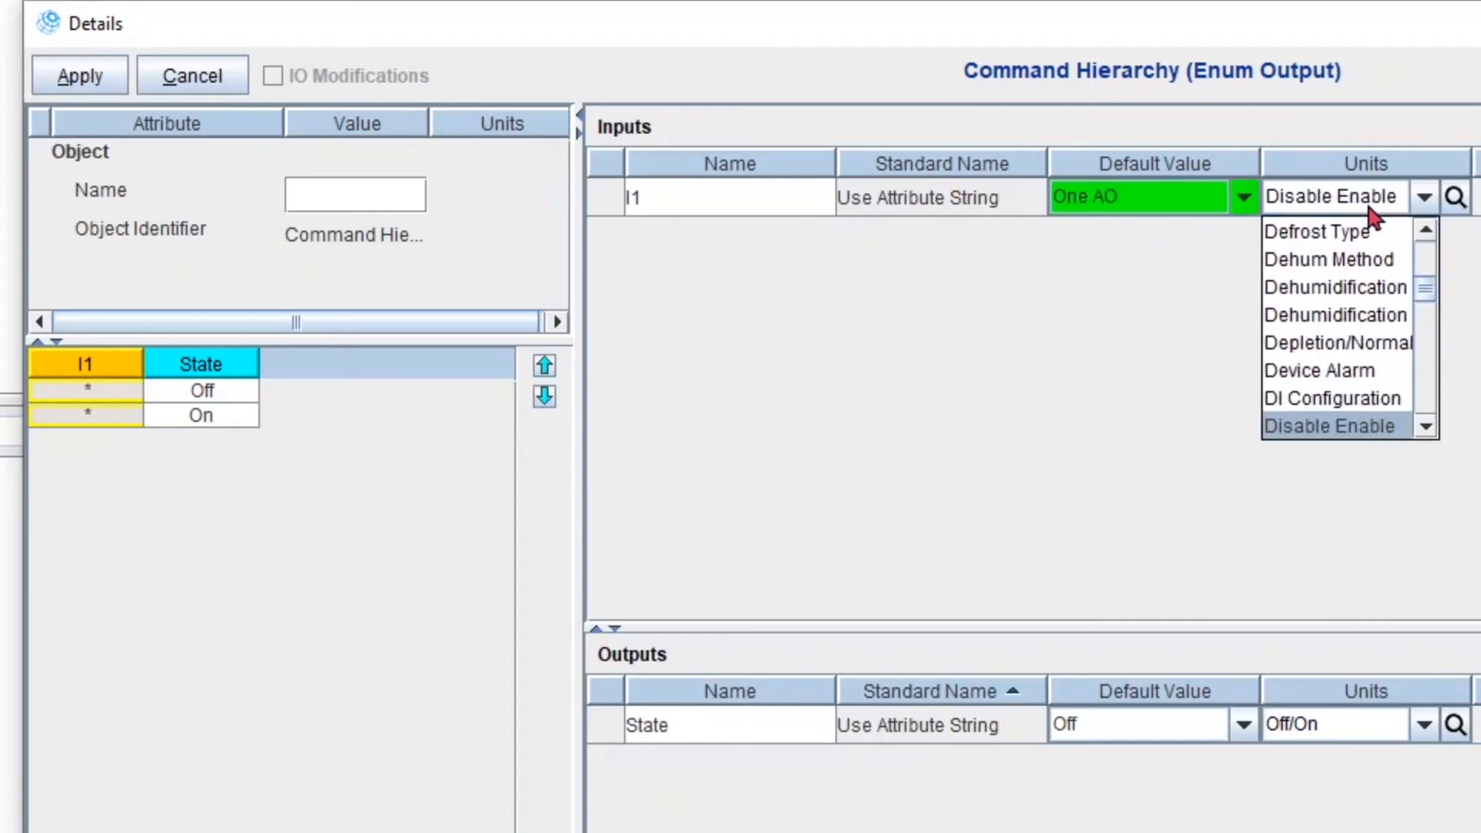
key(Down)
key(Down)
key(Return)
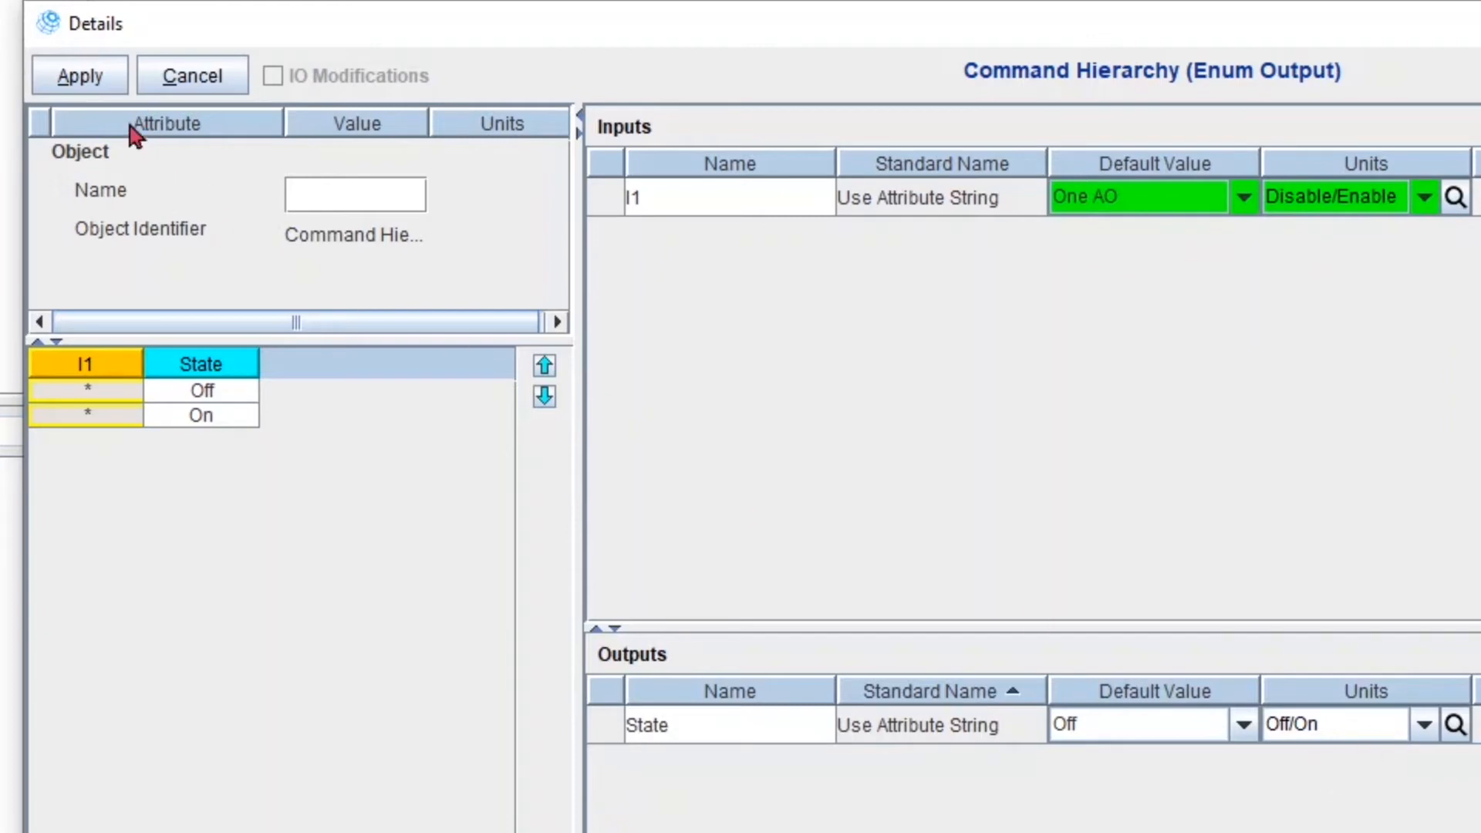
click(106, 70)
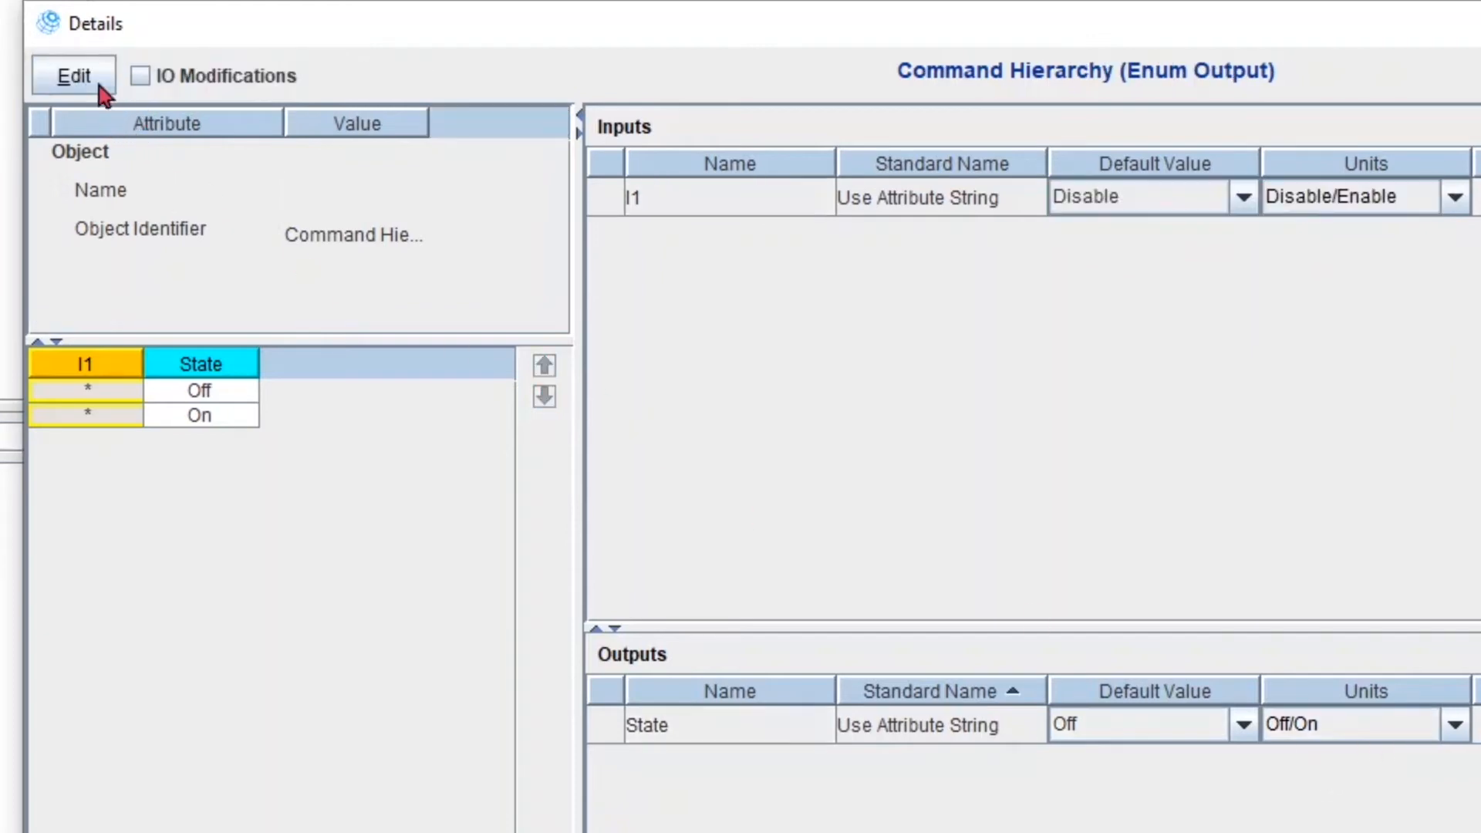
In the Command Hierarchy's table, map Disable to Off and Enable to On, and apply the edits
click(98, 85)
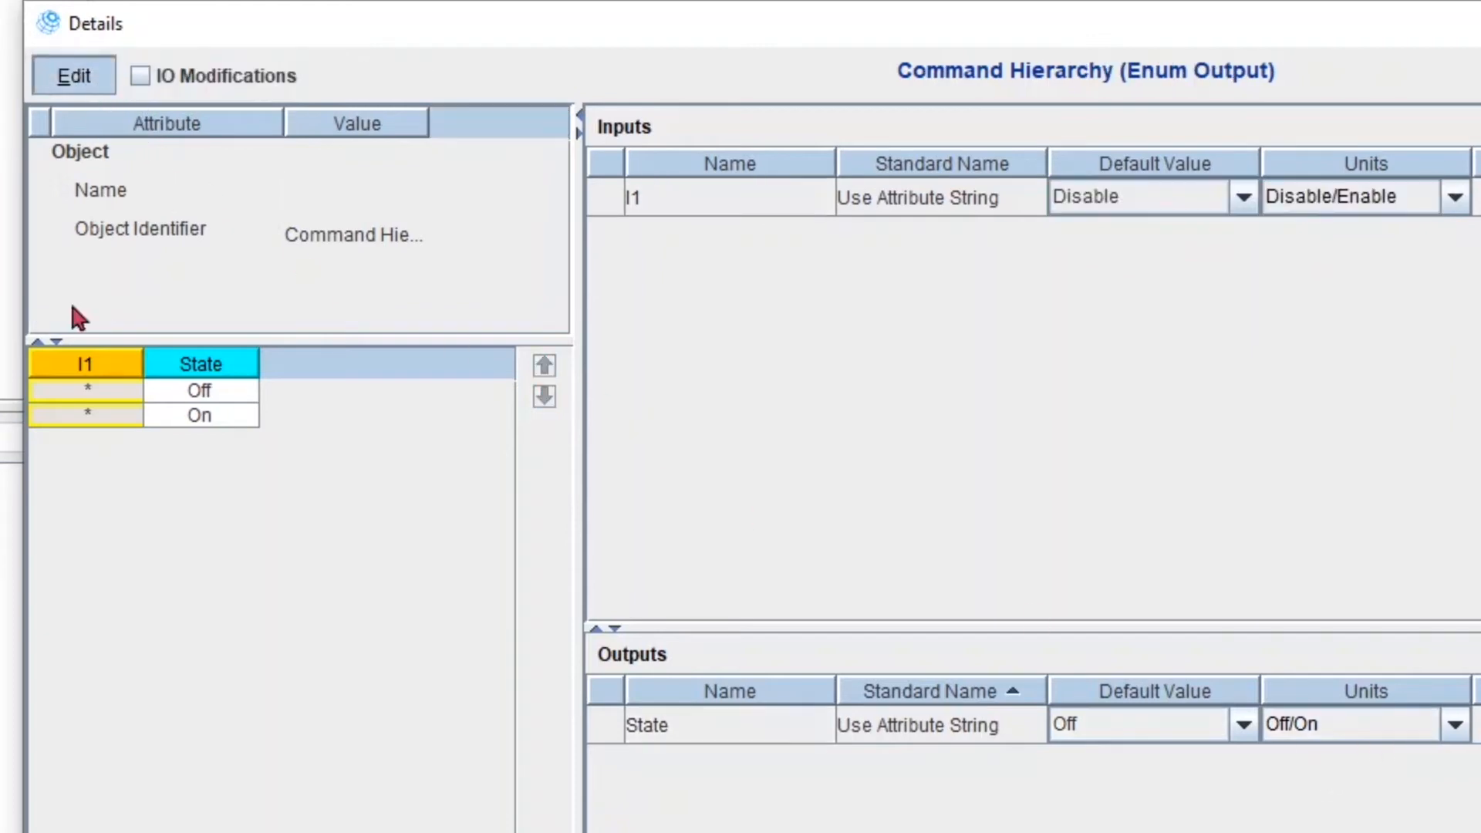
click(93, 395)
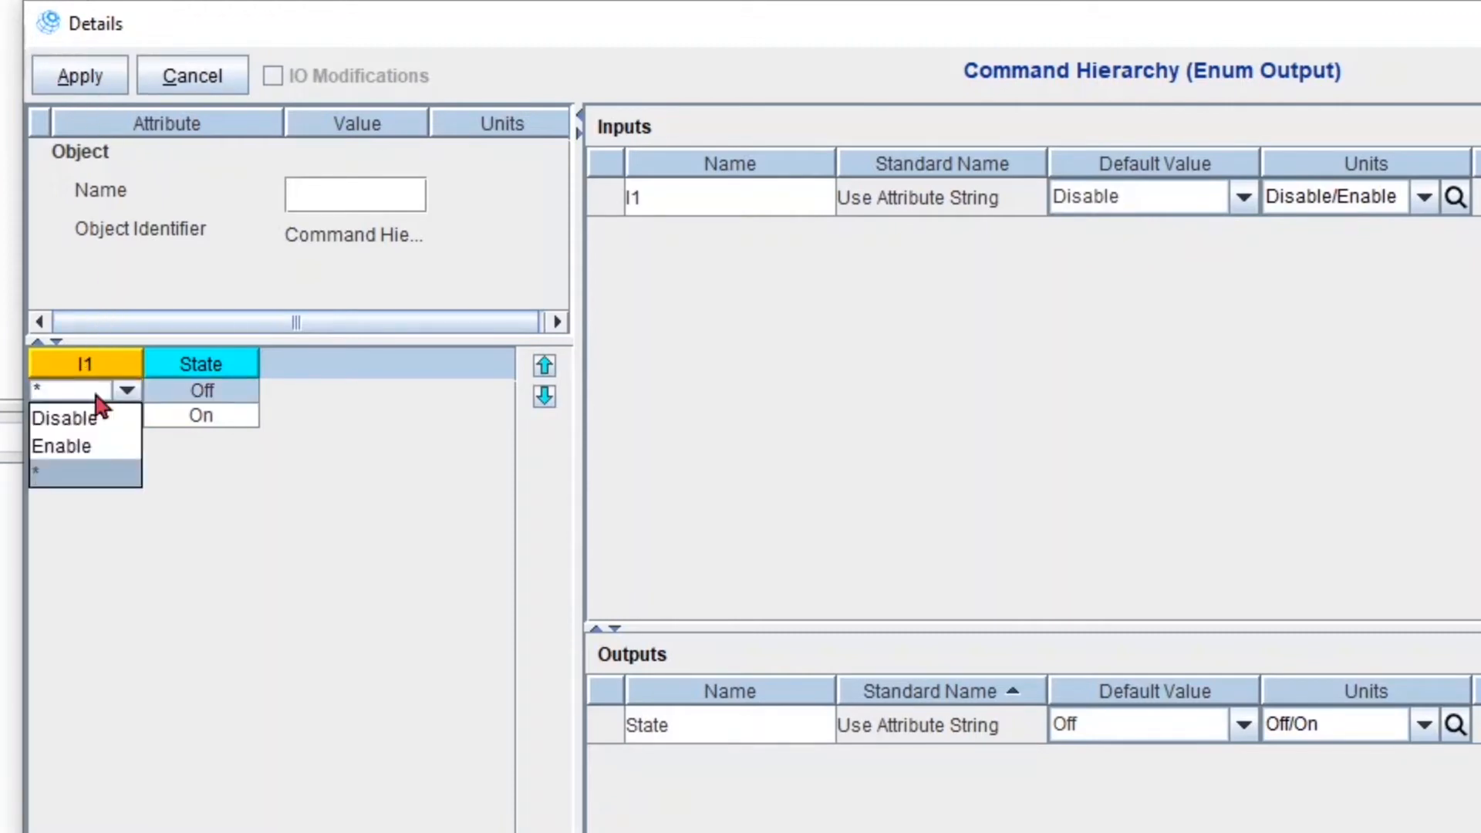
click(99, 420)
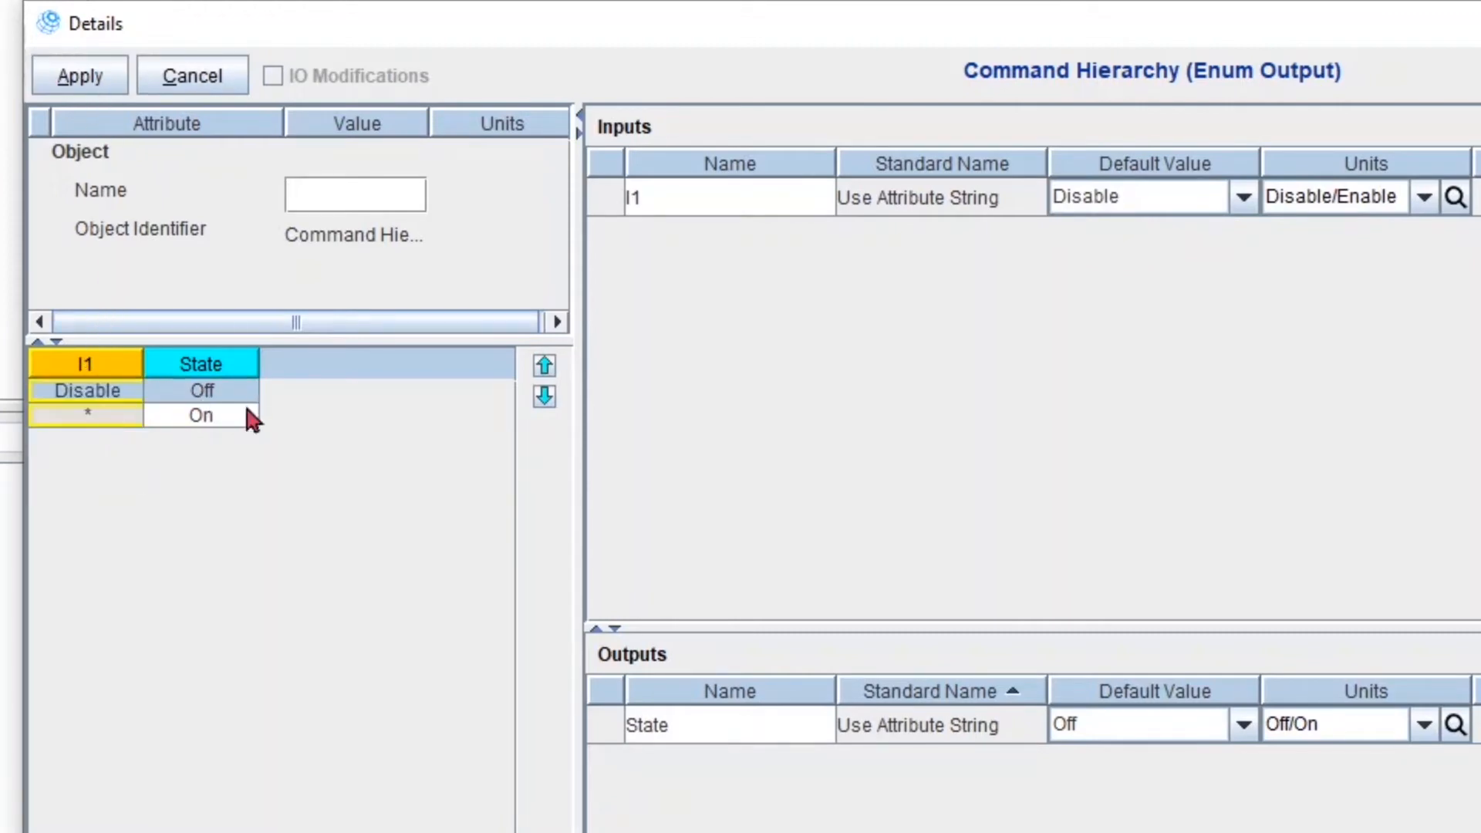
click(112, 433)
click(98, 469)
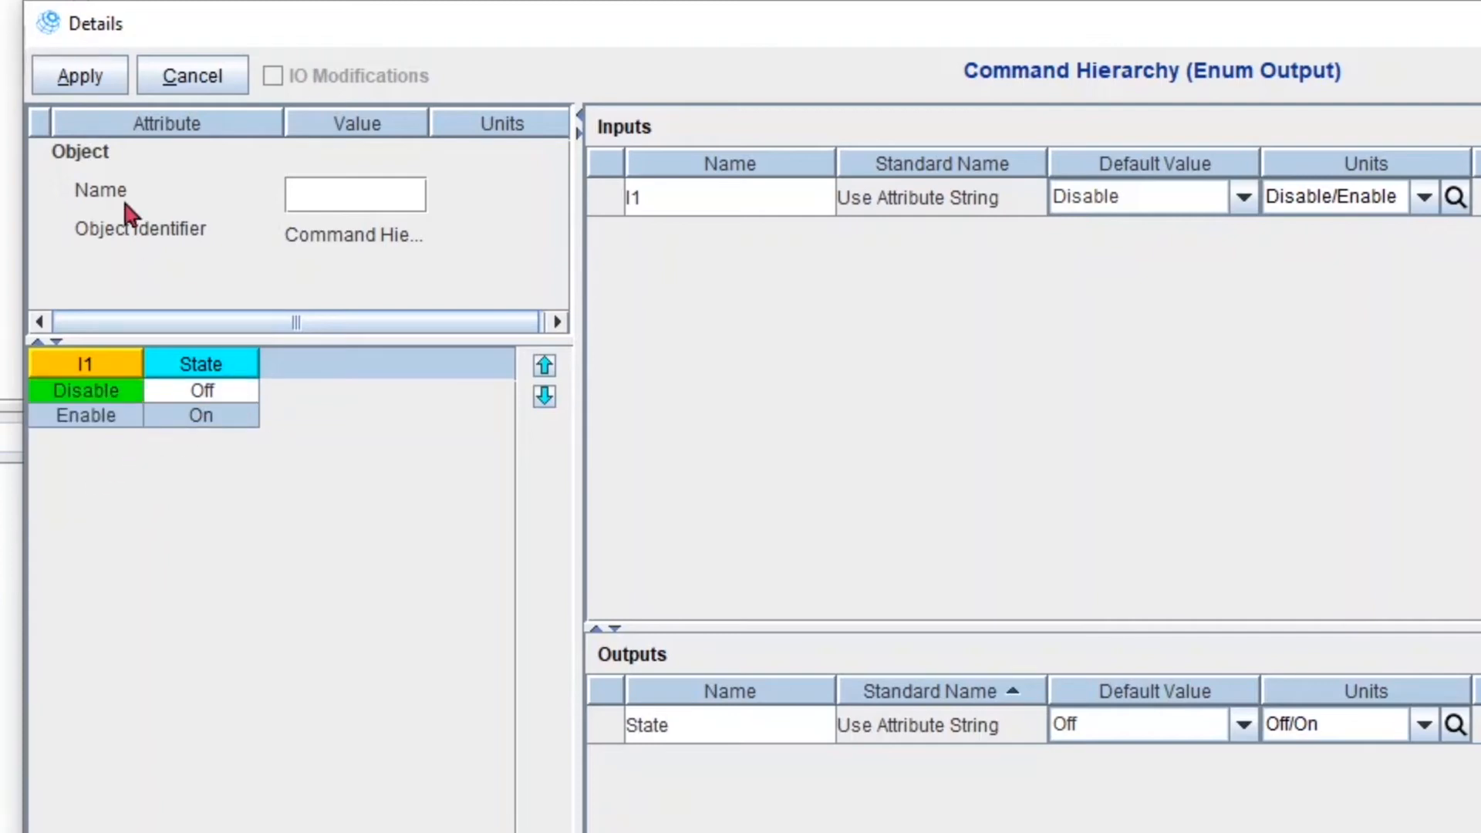
click(103, 86)
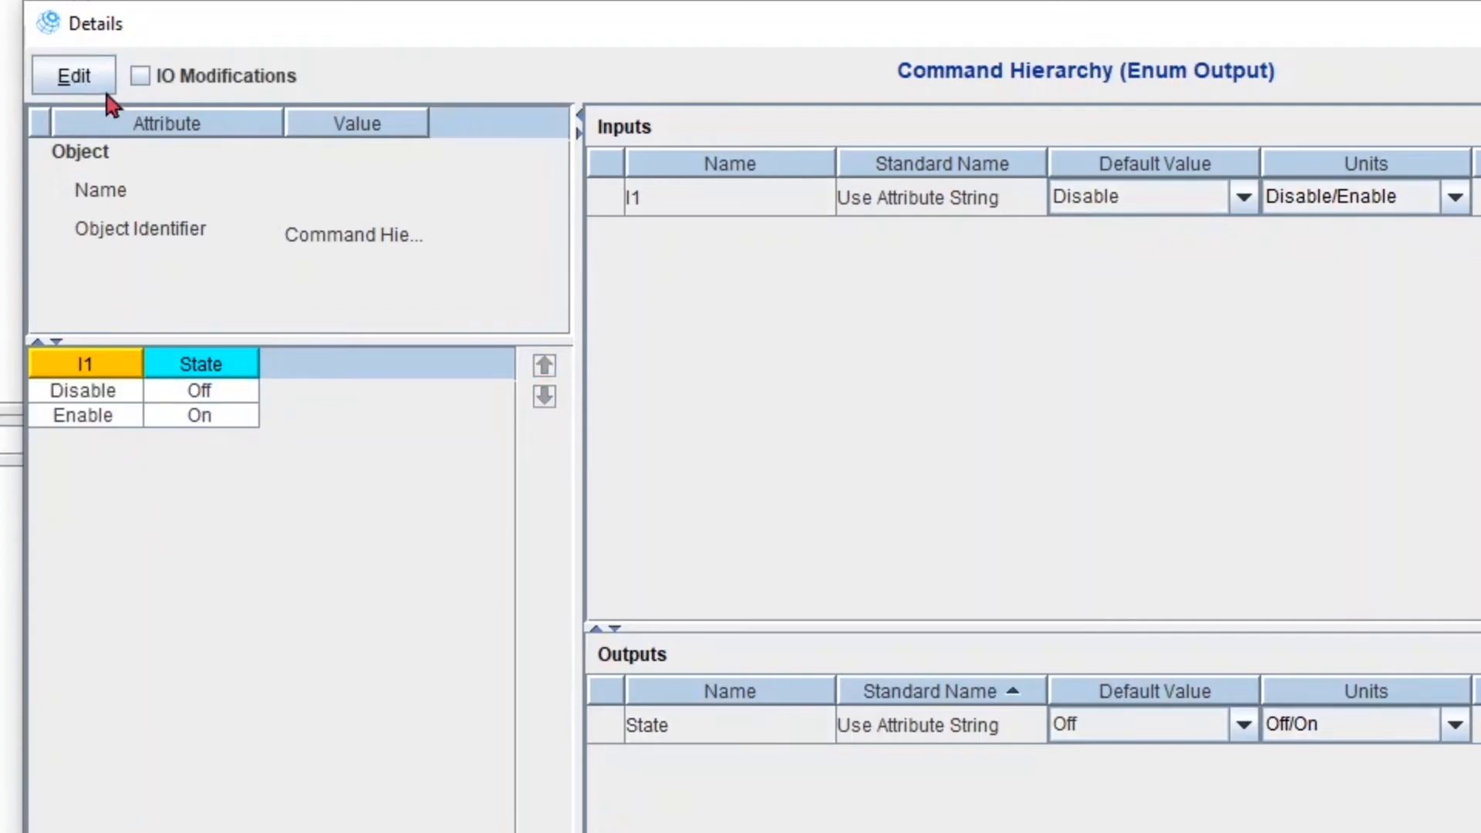
drag(292, 24, 289, 0)
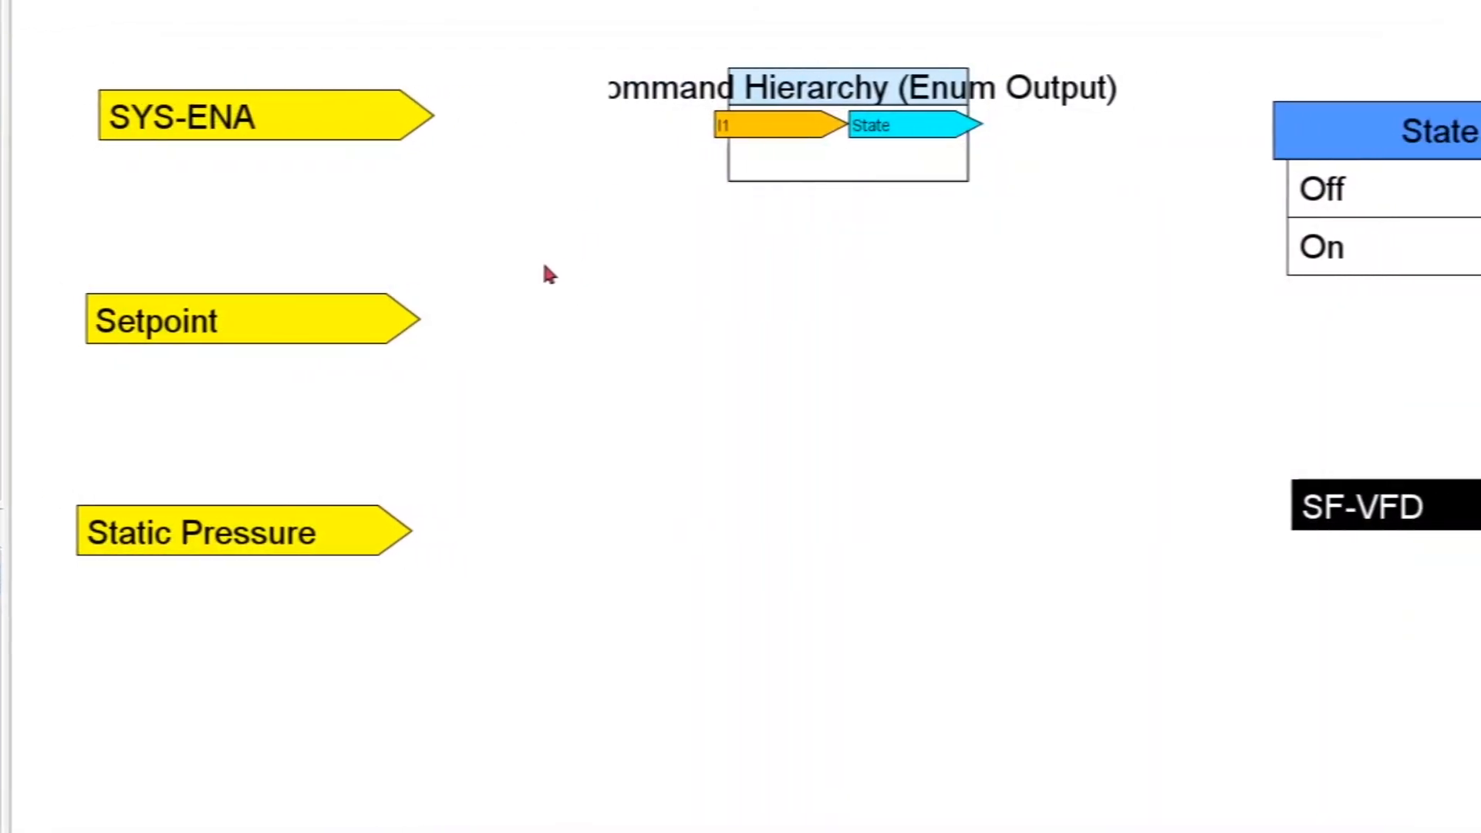
Connect SYS-ENA to the Command Hierarchy's I1 and its State output to the State section, and align the blocks
drag(429, 116, 748, 135)
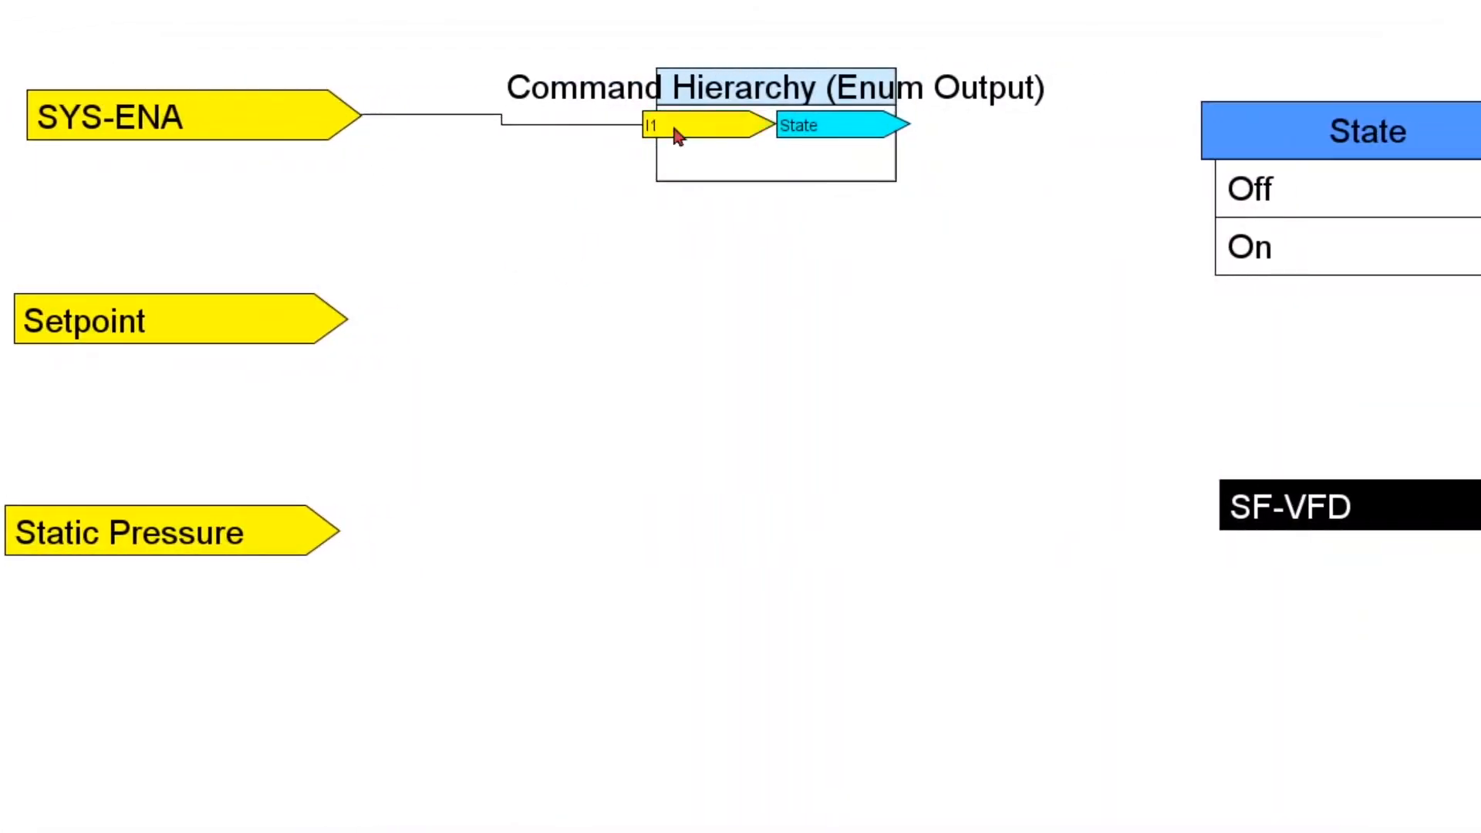
drag(890, 133, 1260, 128)
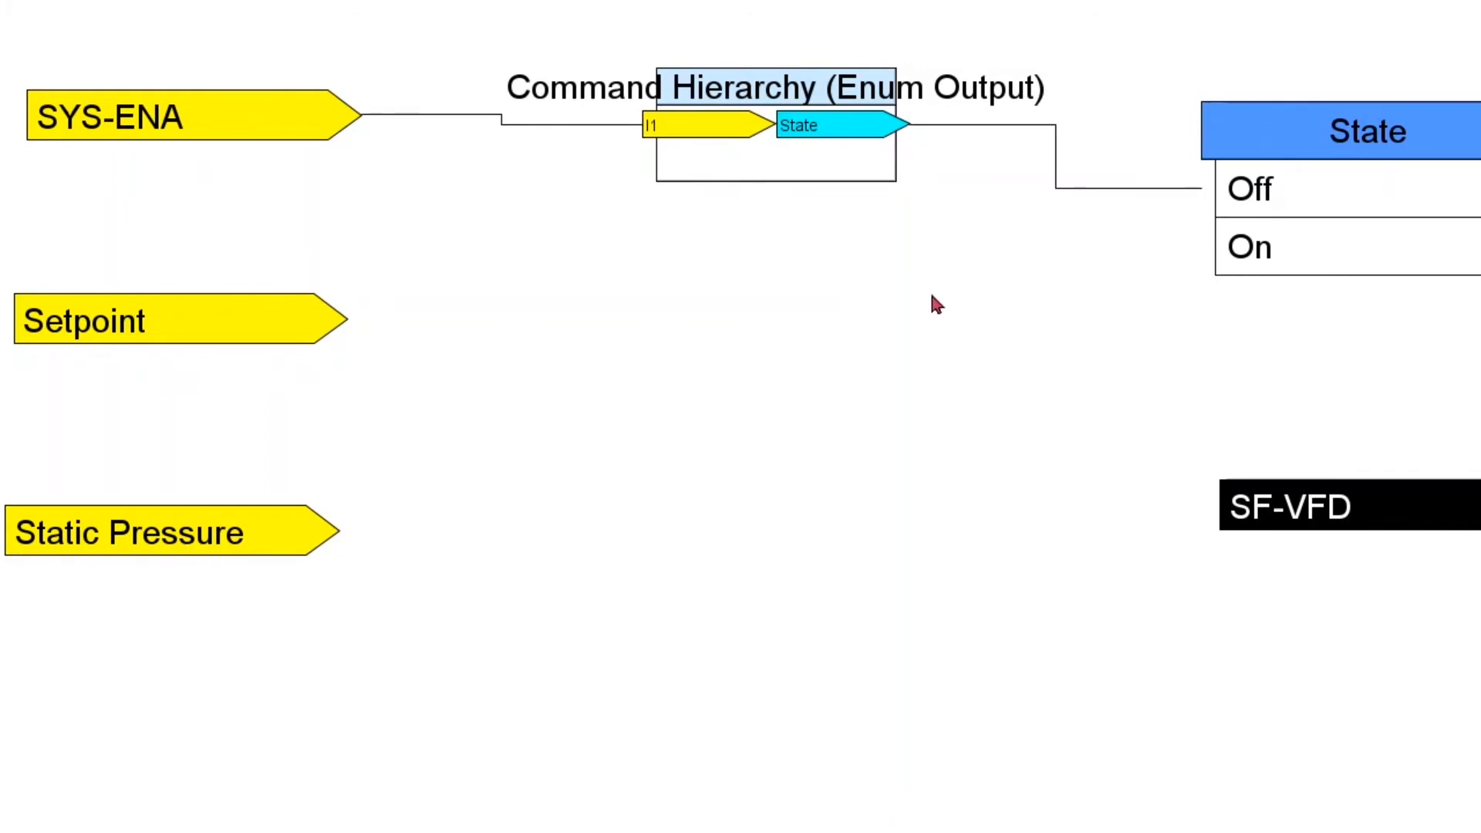
drag(16, 54, 748, 257)
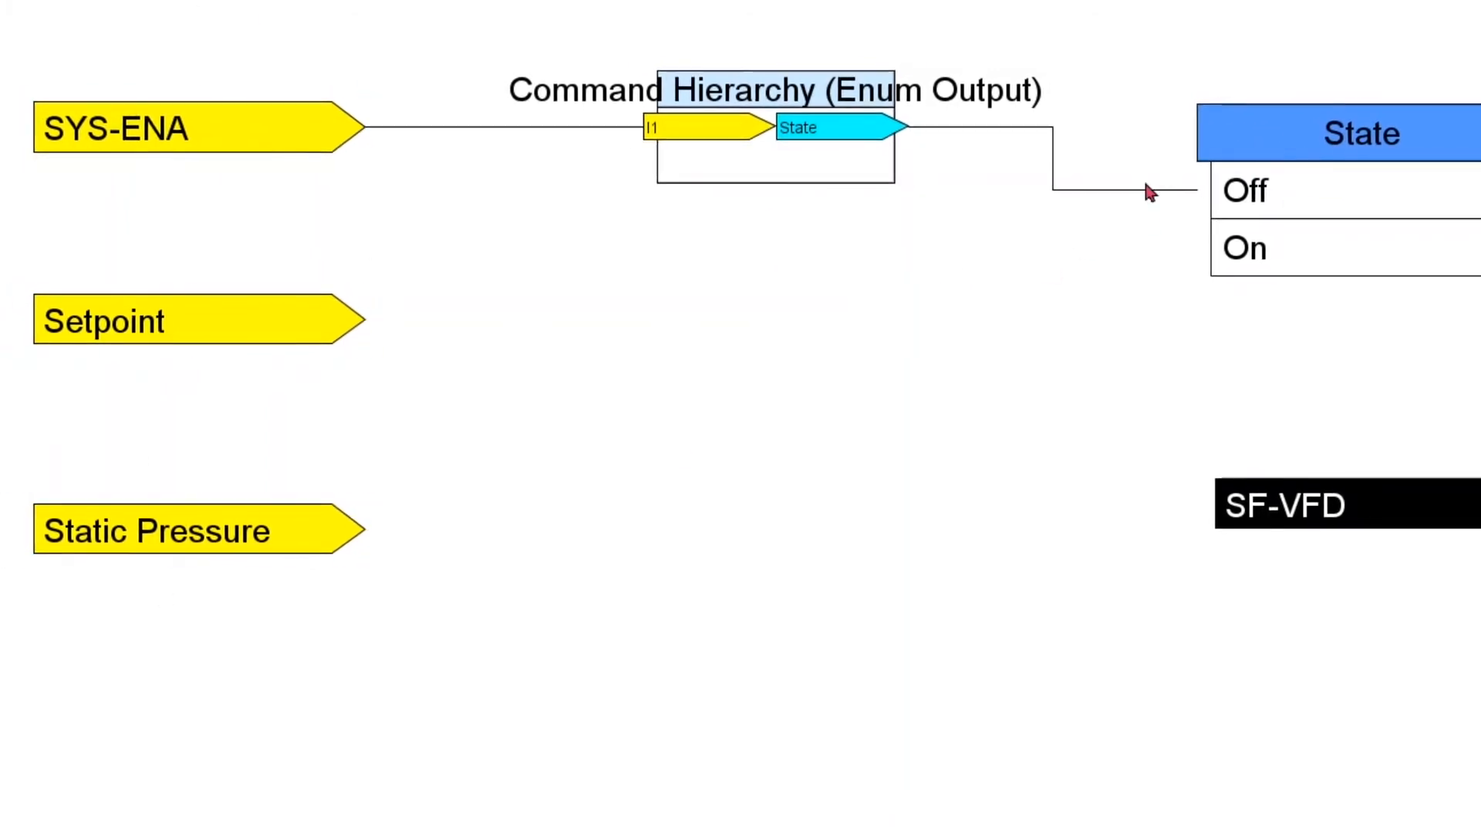
drag(15, 54, 771, 601)
drag(770, 114, 765, 178)
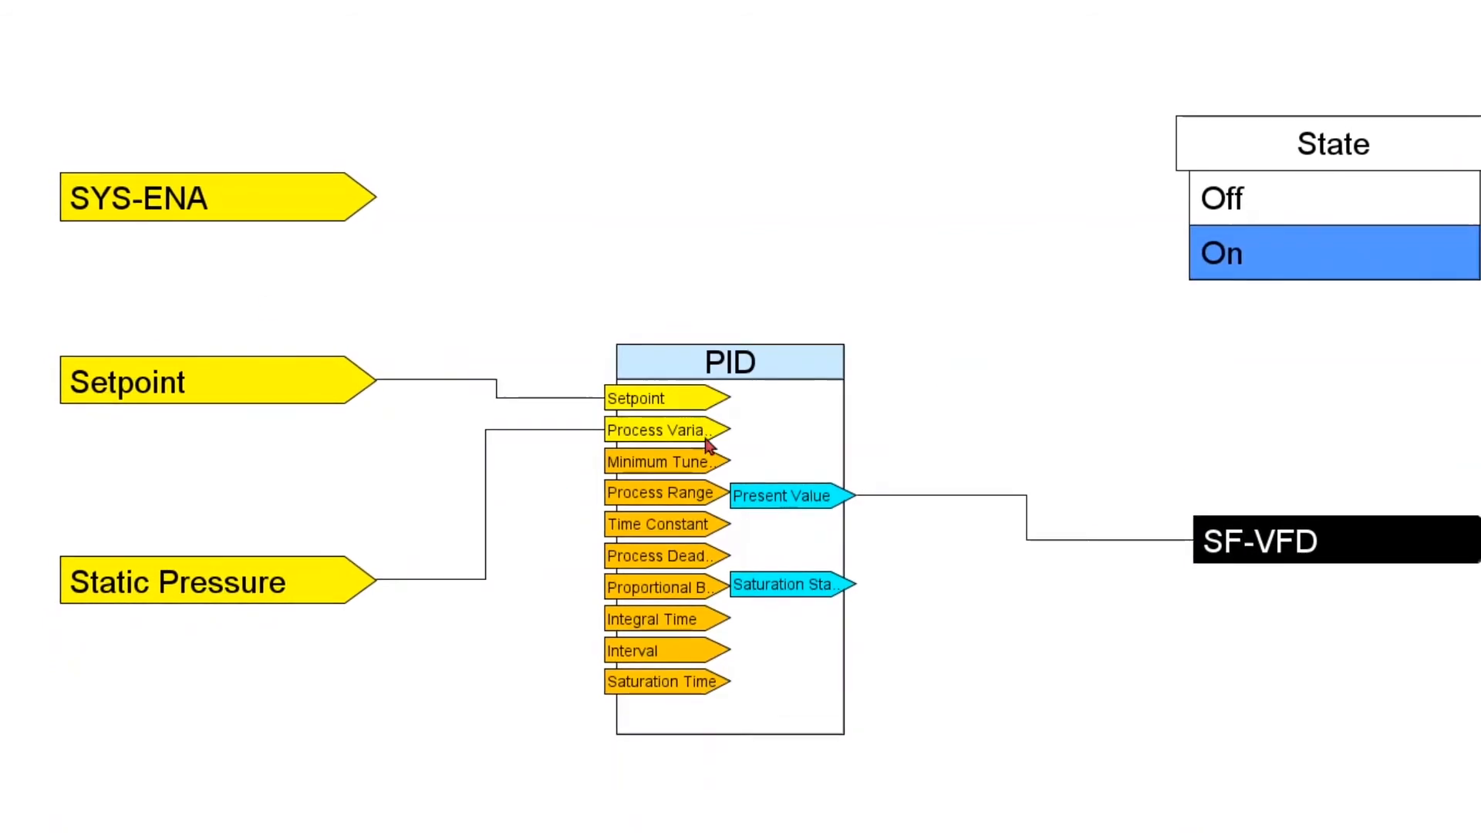
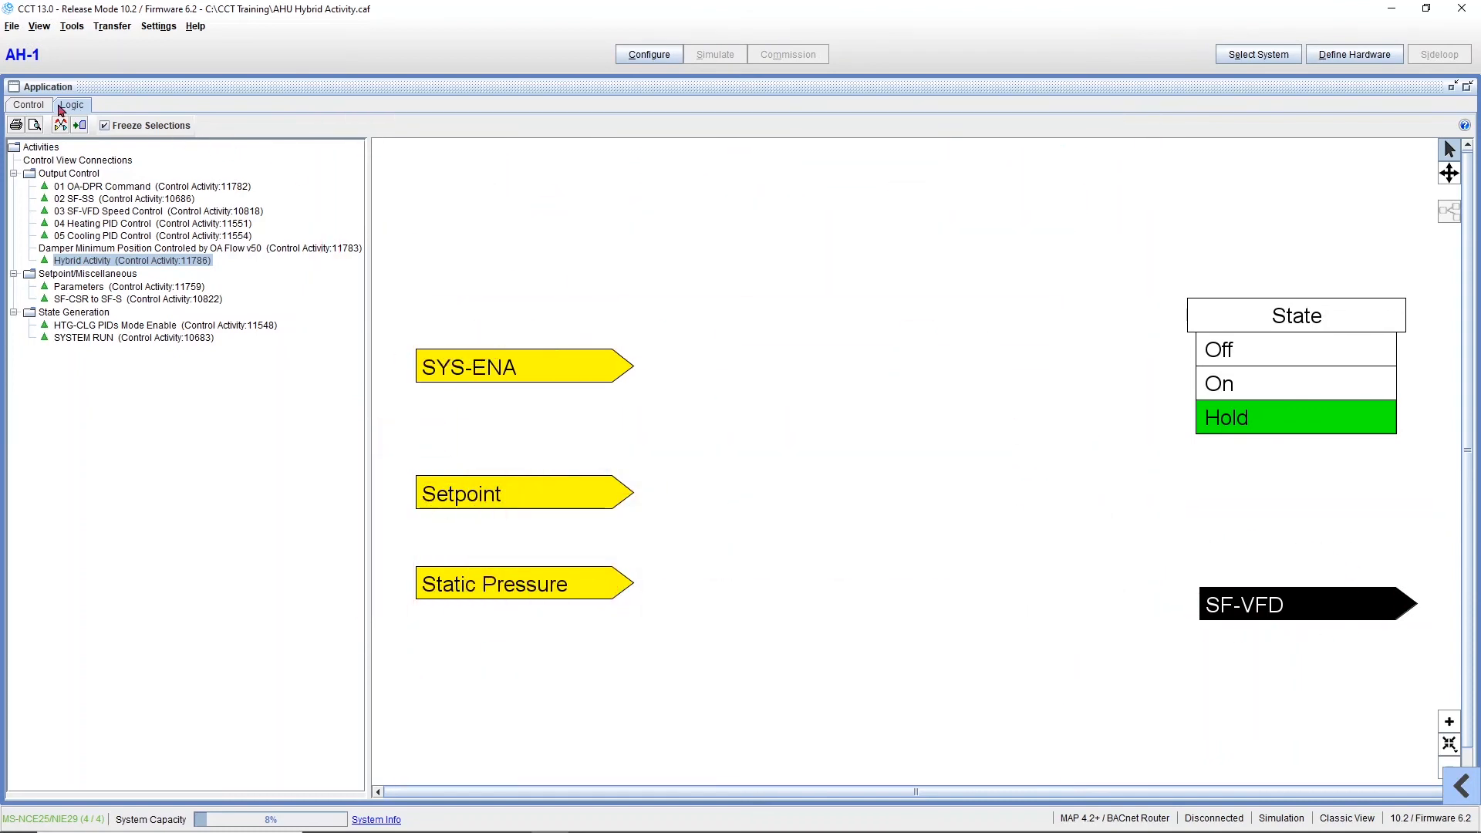
Return to the Control view and send a test value of On to the Hybrid Activity's SYS-ENA input
click(34, 108)
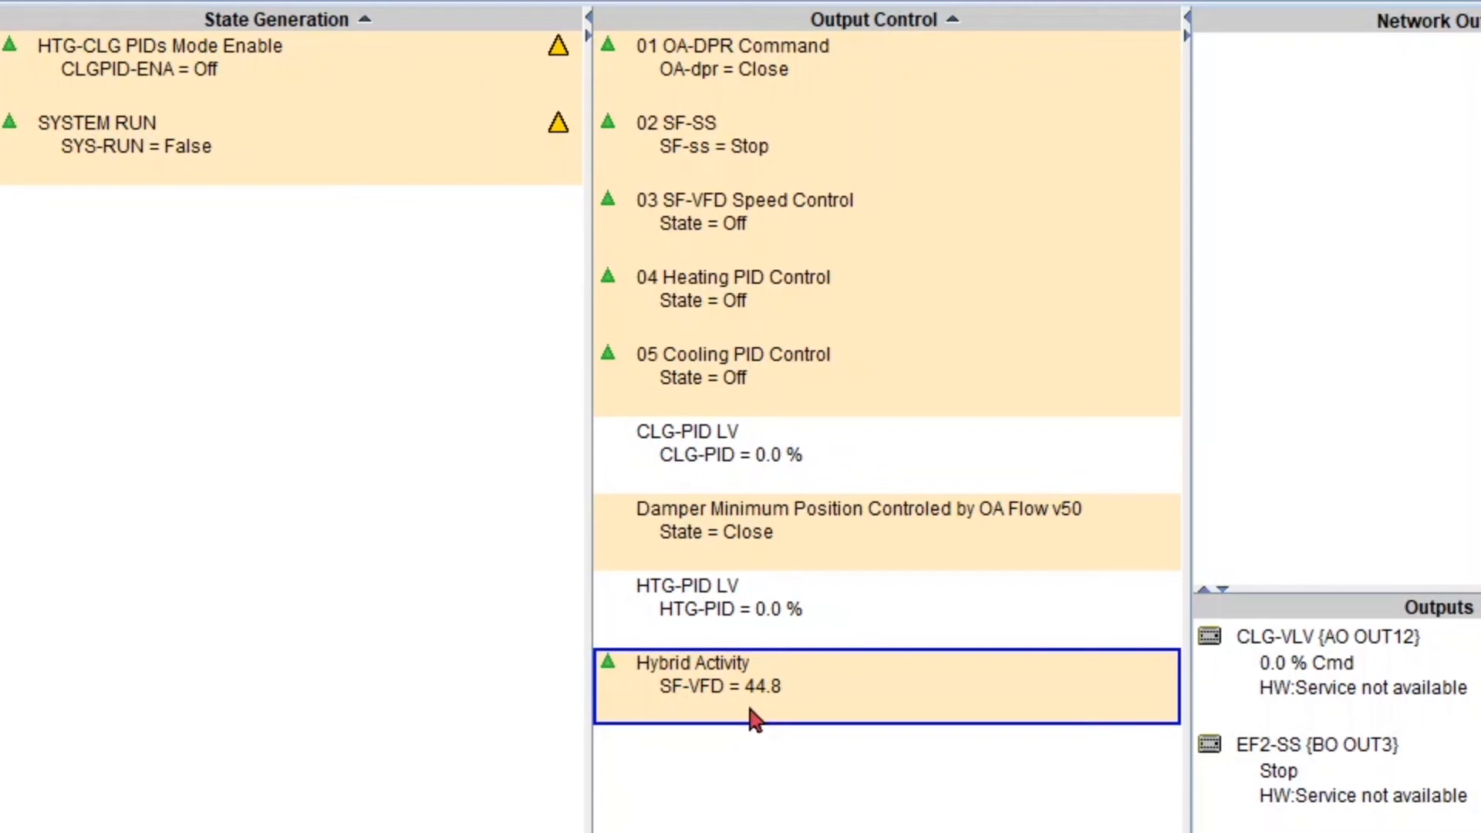
right_click(748, 708)
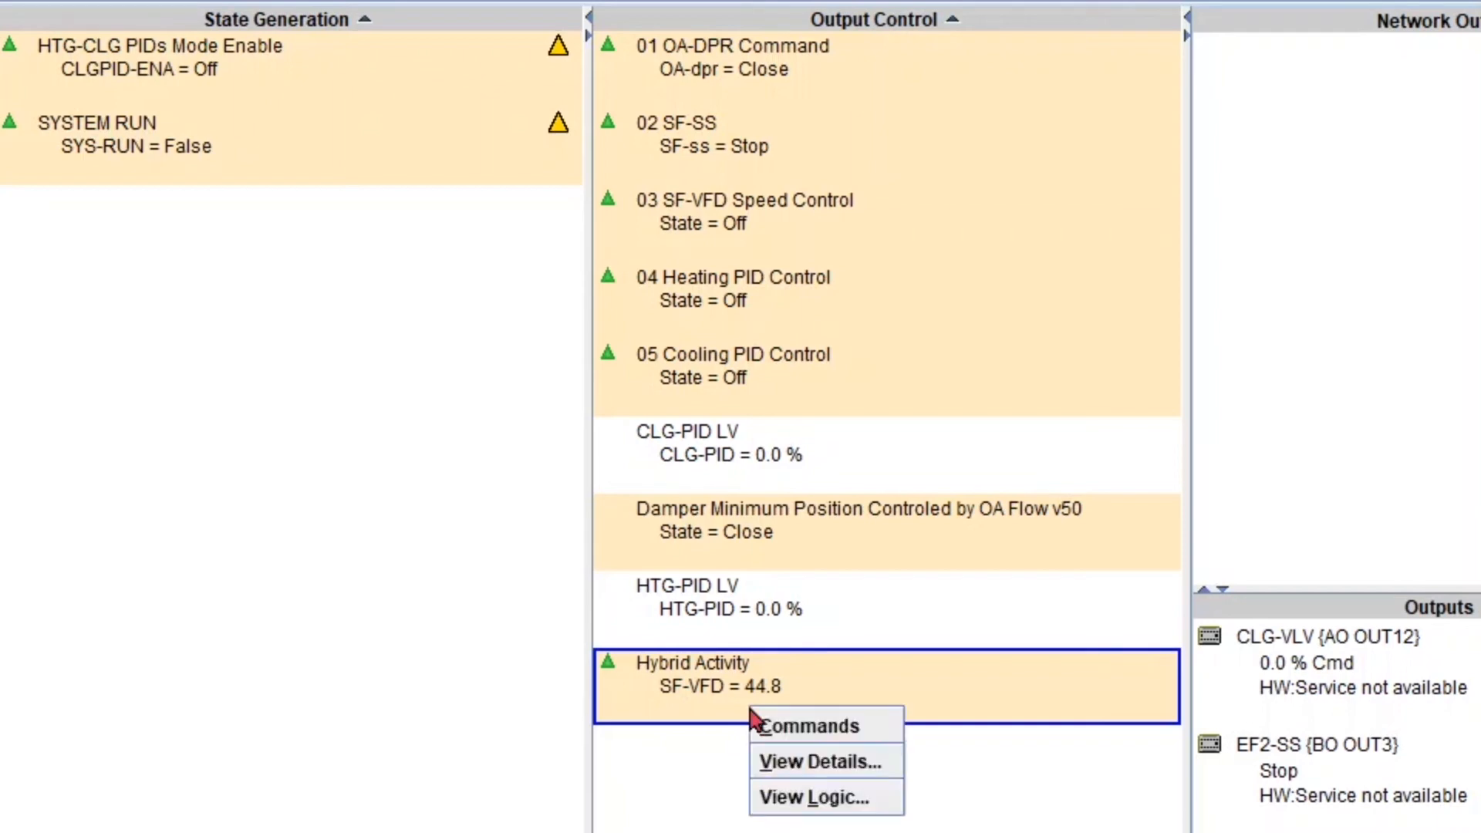
click(791, 723)
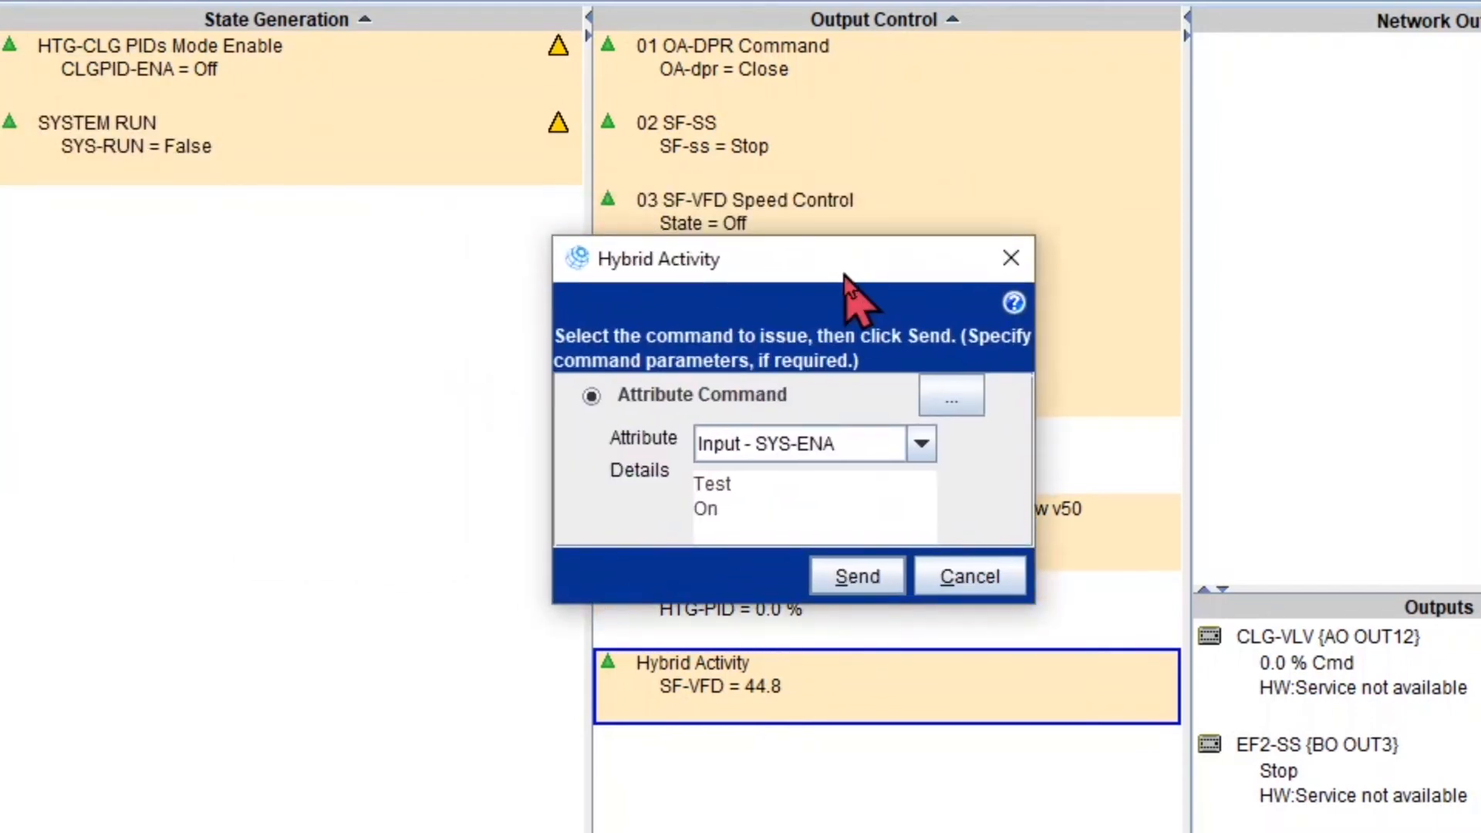
click(864, 590)
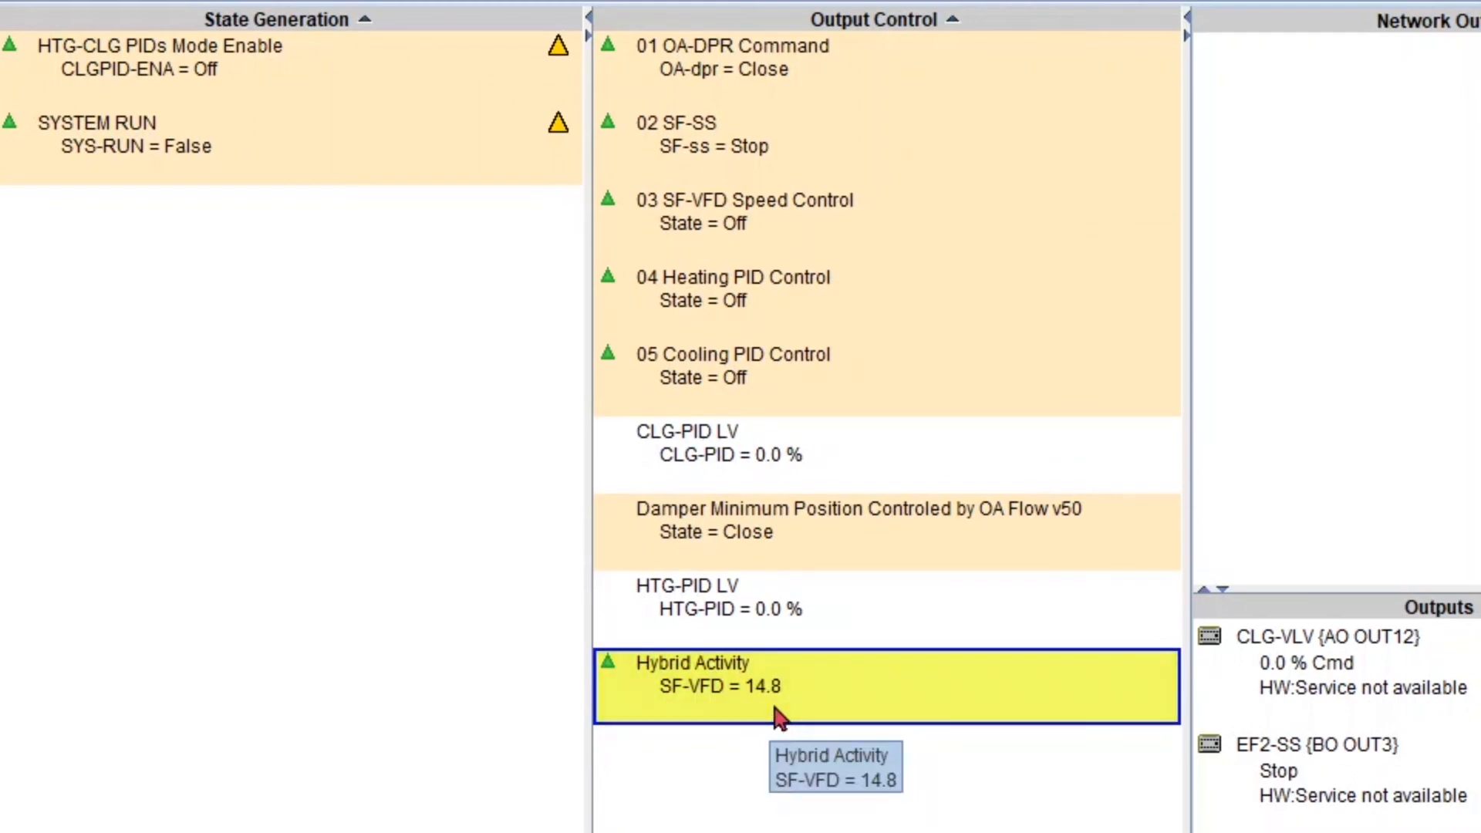
Stop the simulation and open the Hybrid Activity's logic for editing
right_click(779, 717)
click(802, 702)
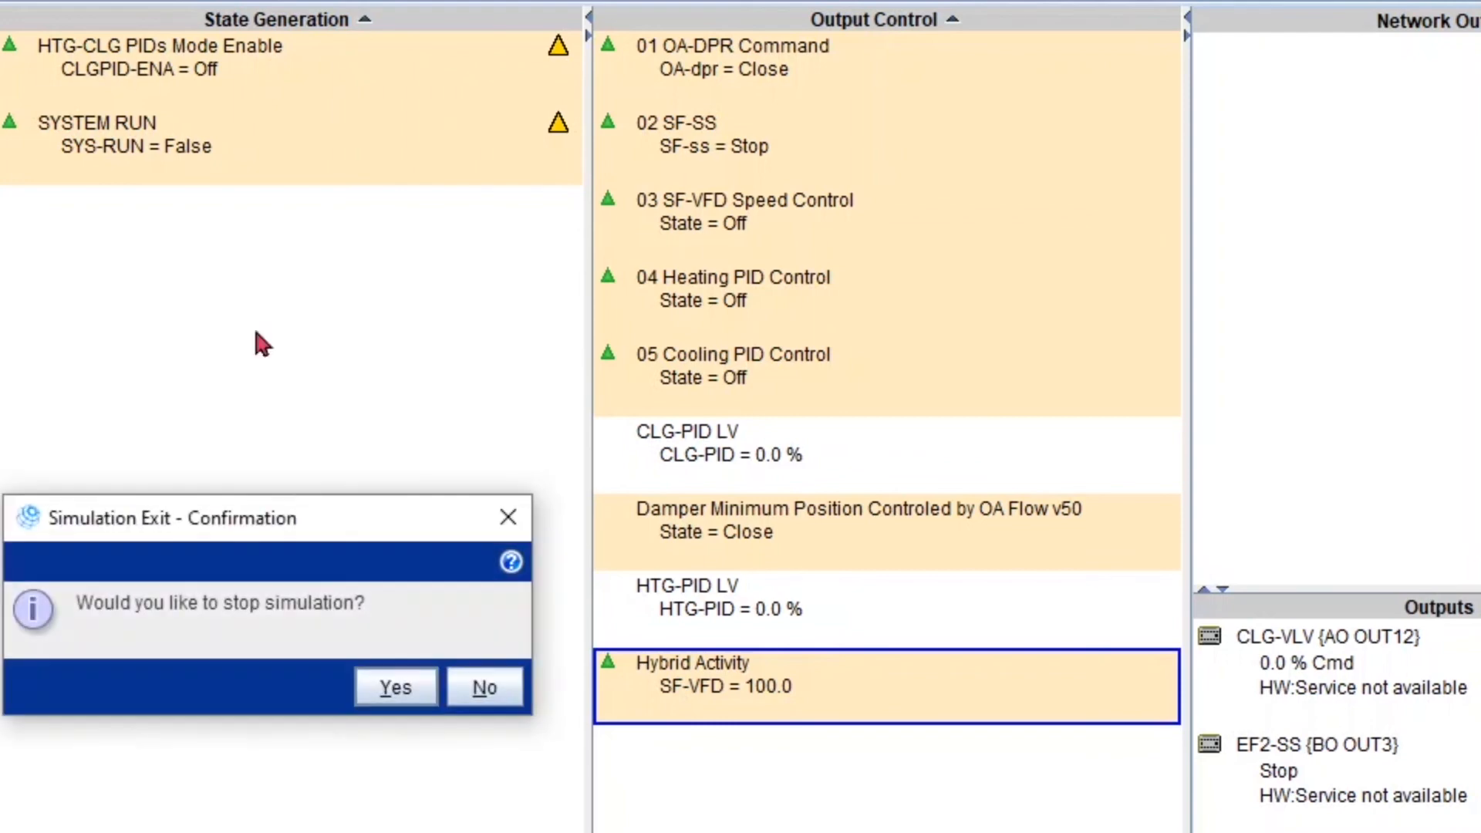
click(392, 689)
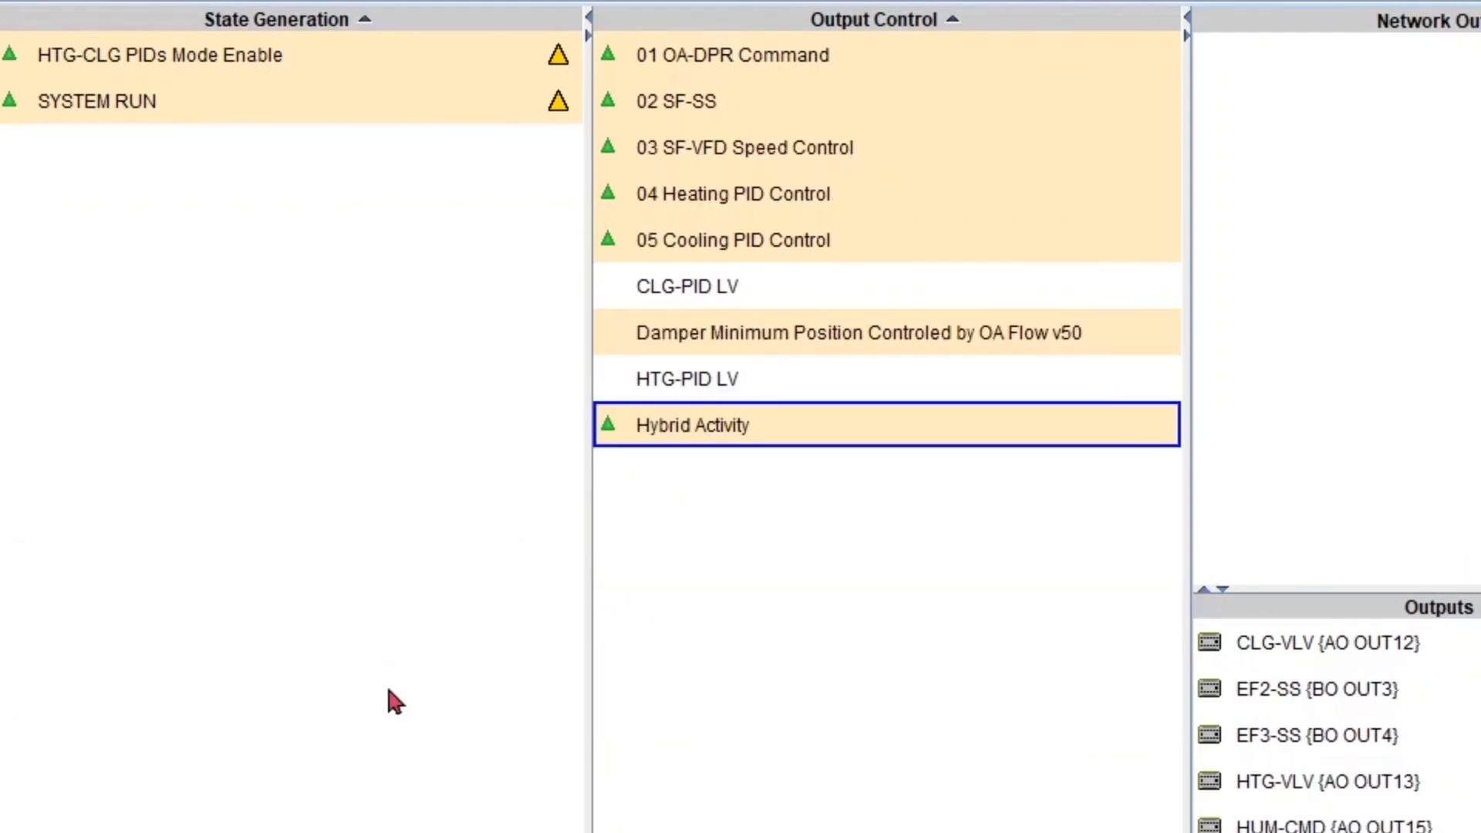
right_click(718, 422)
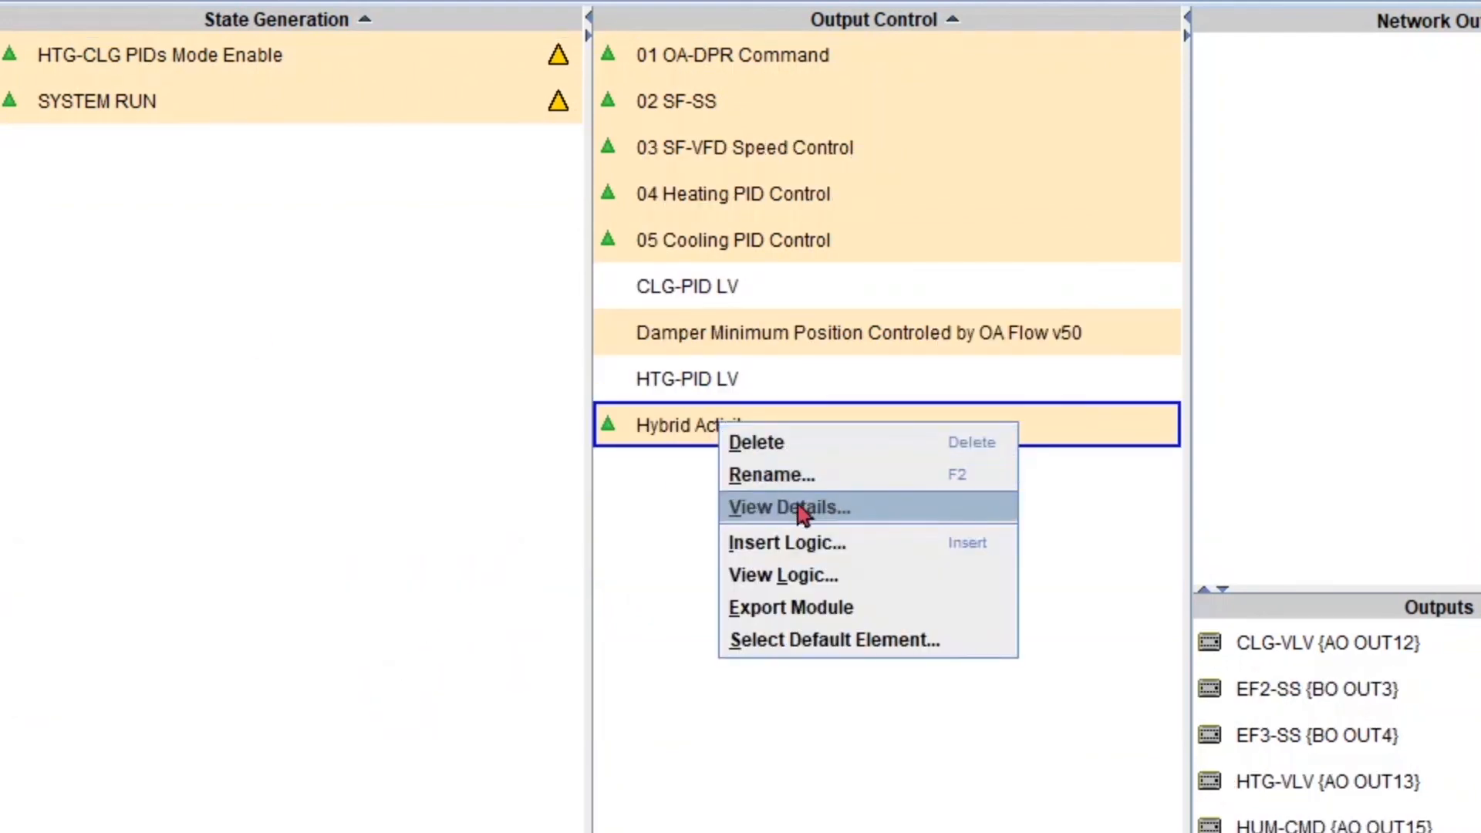
click(842, 583)
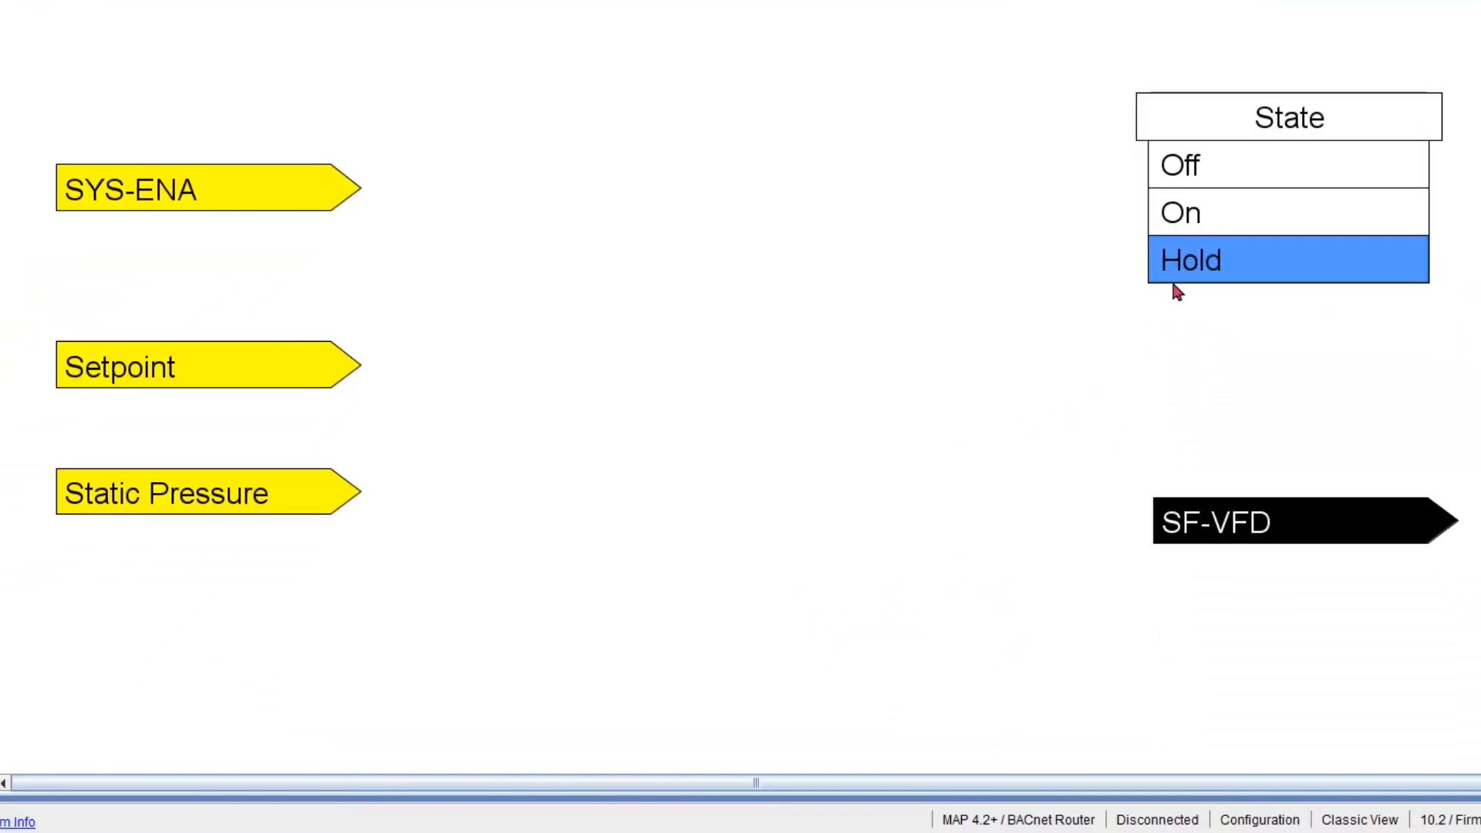
Compare the logic of the On and Hold states and examine the PID's details, including its Startup Value
click(1233, 213)
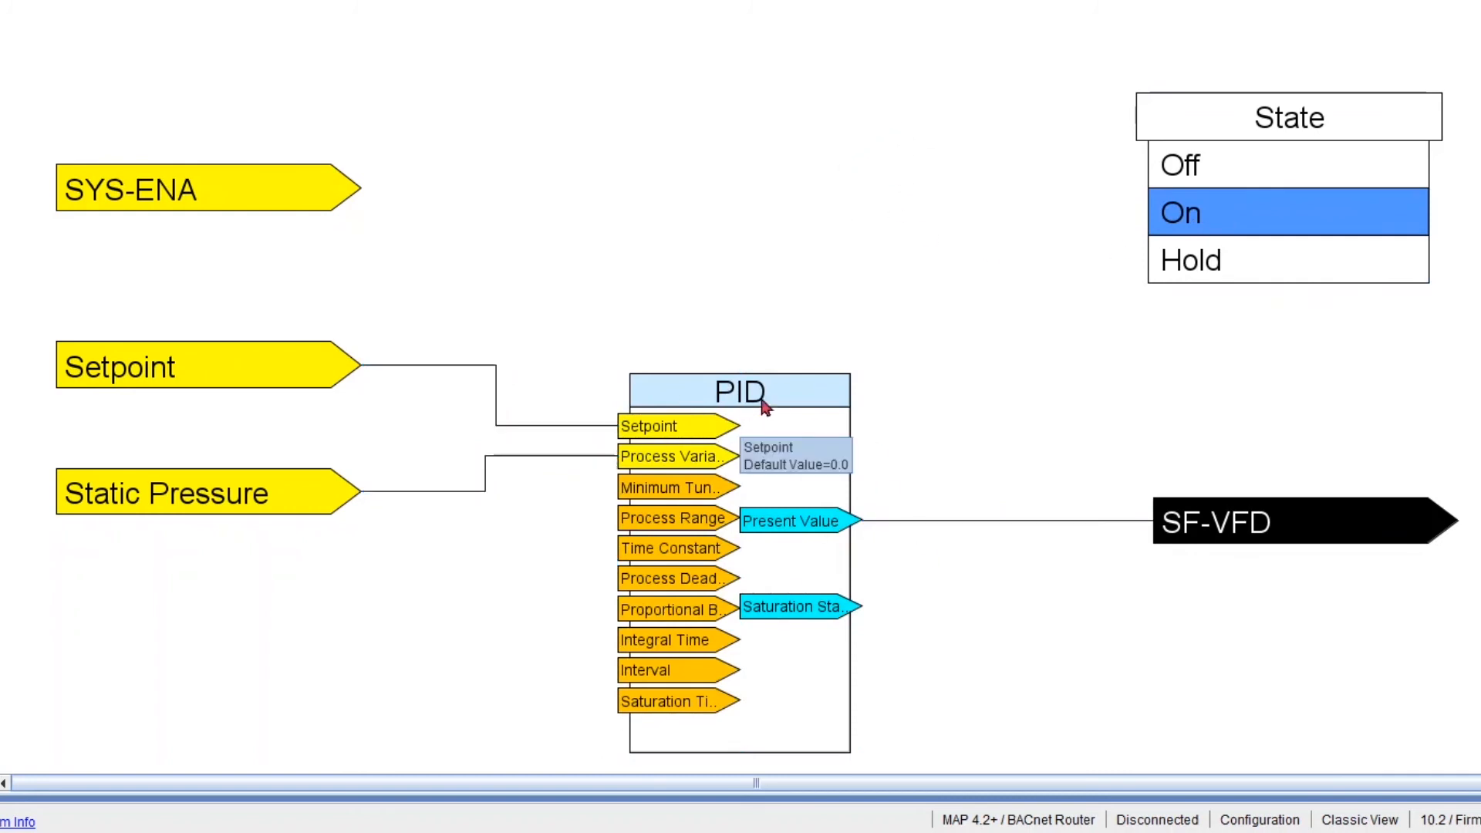
click(1188, 278)
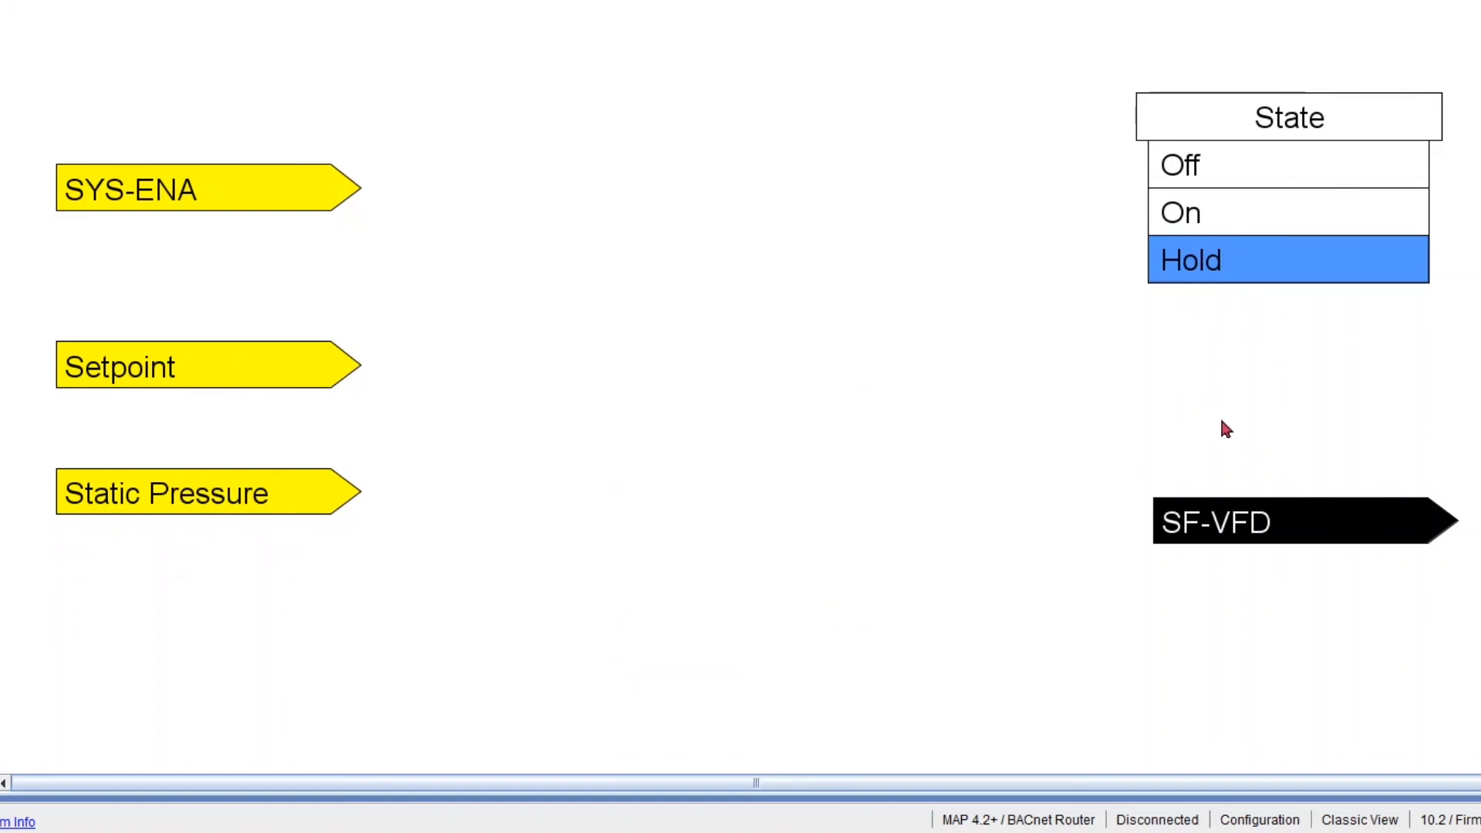
click(1222, 228)
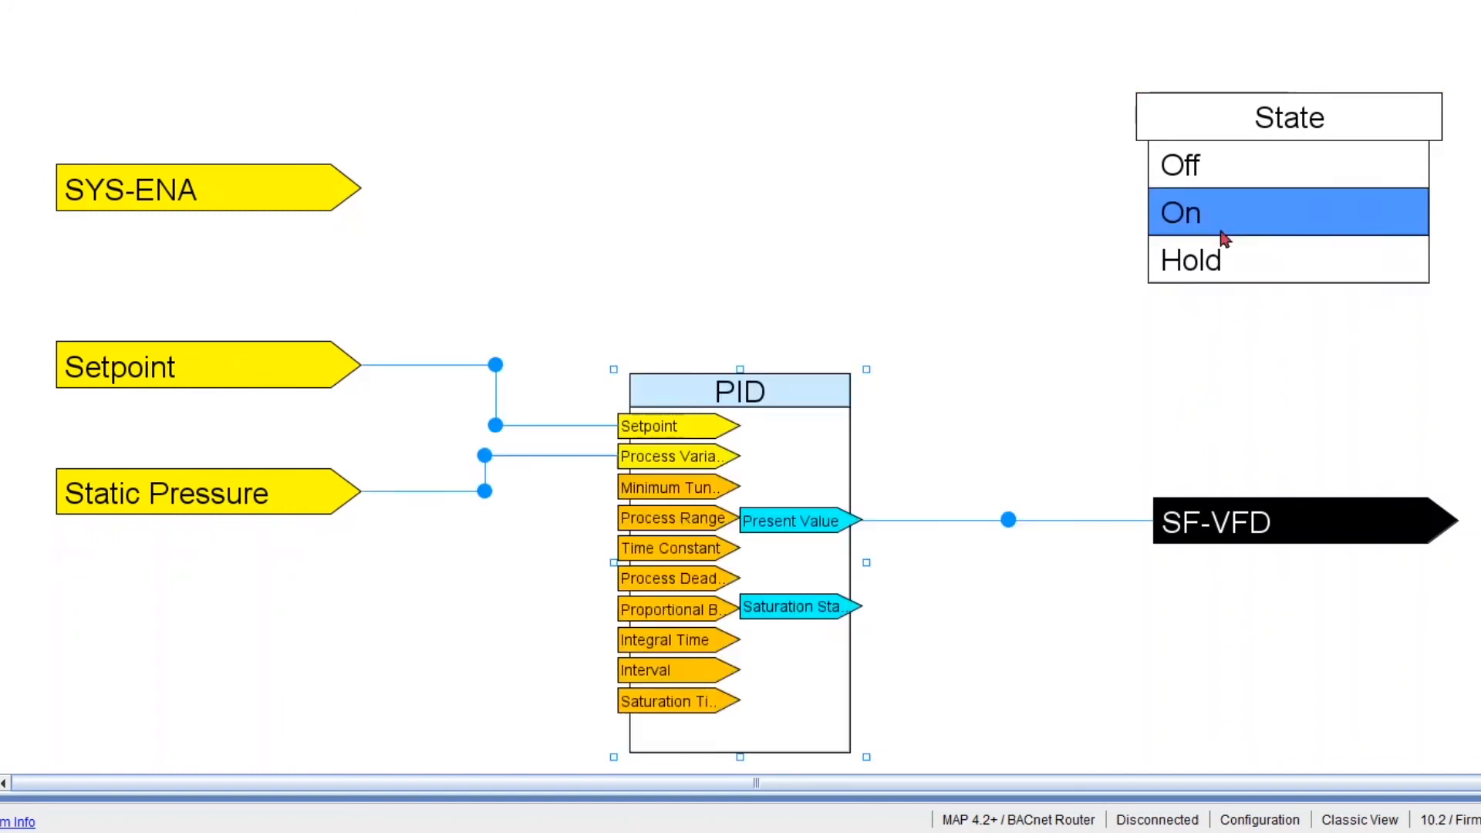
double_click(742, 422)
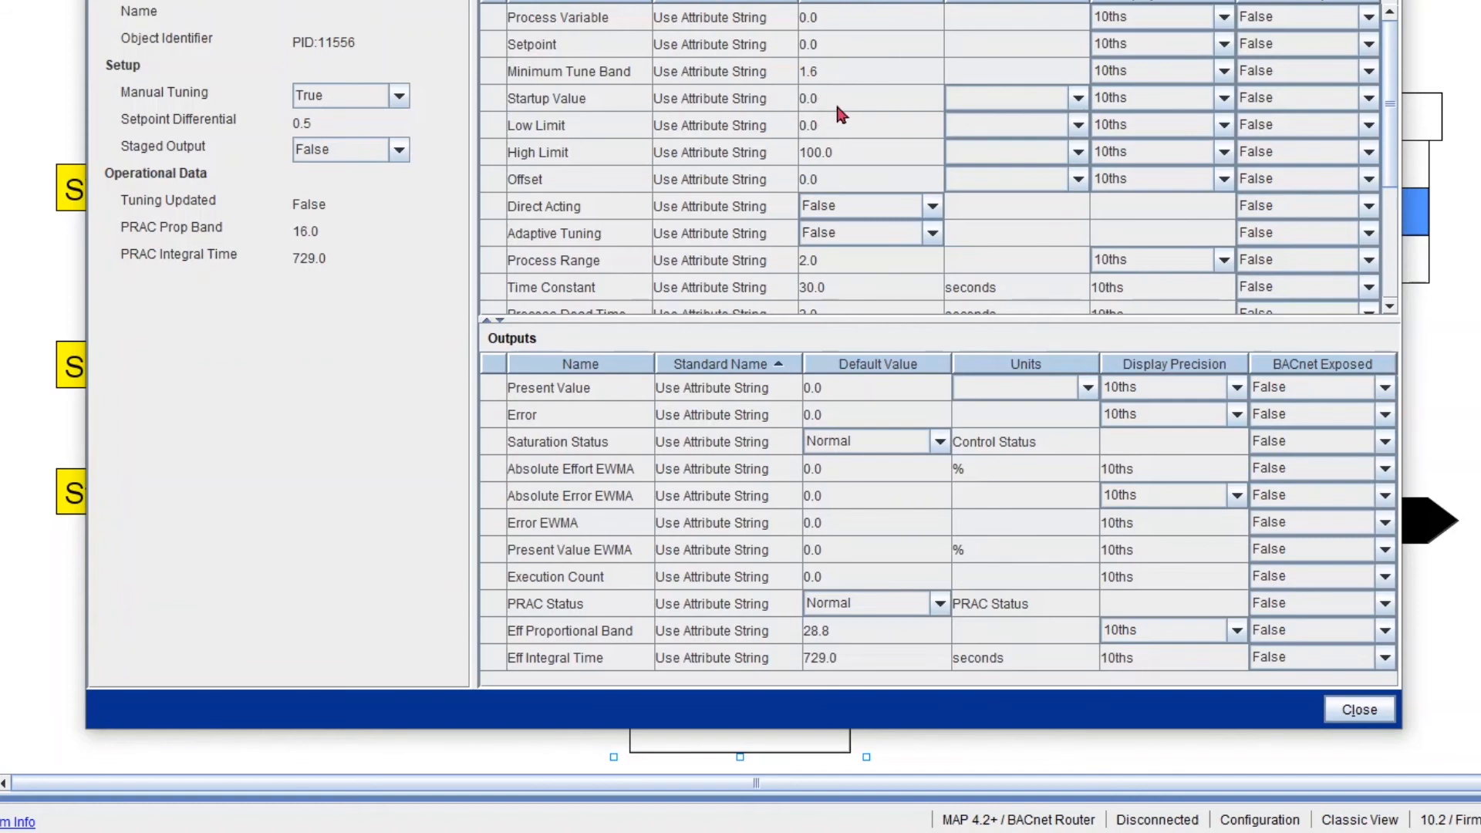
click(1359, 710)
click(855, 173)
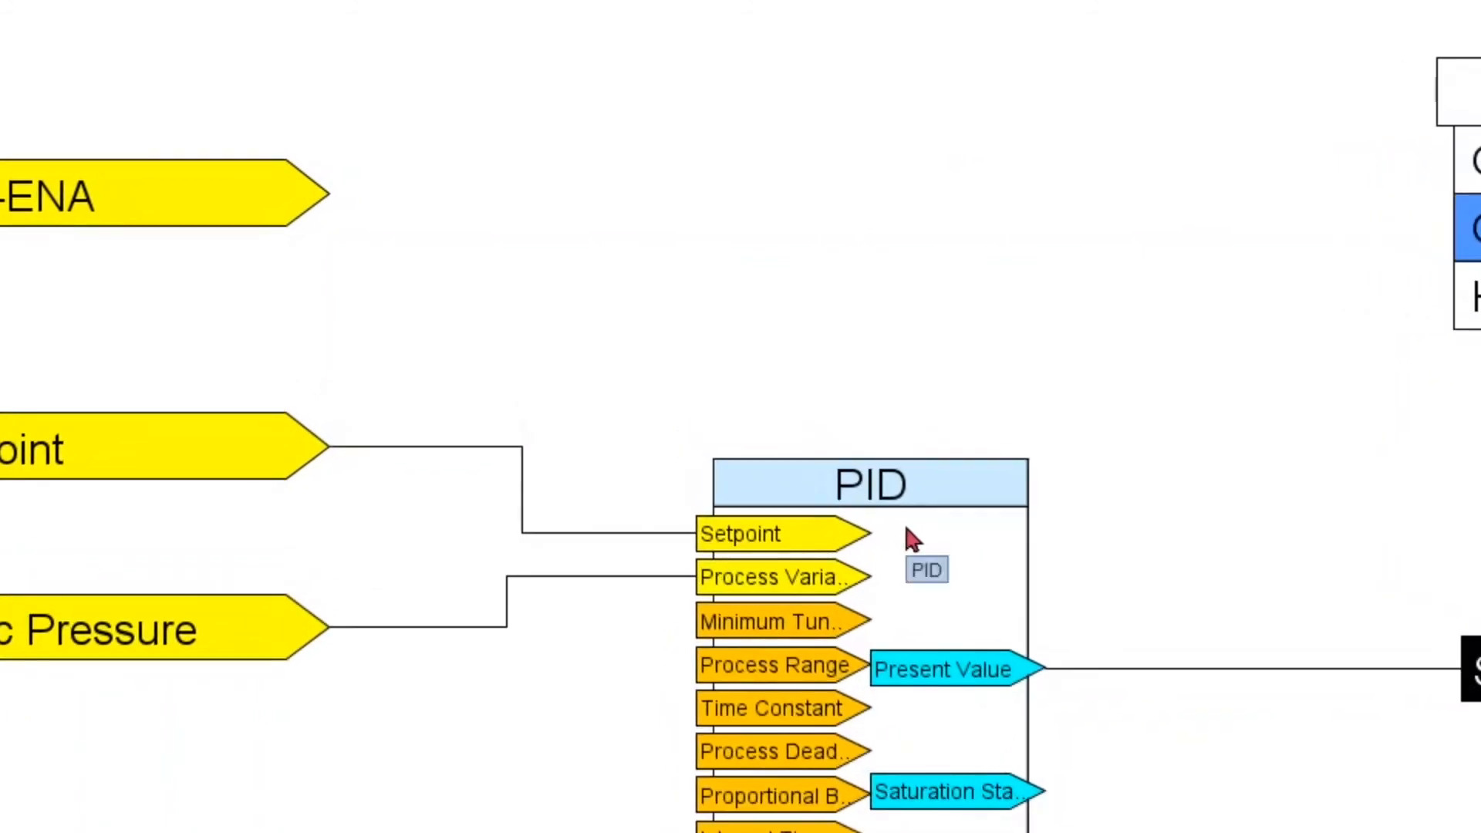
Expose the Startup Value input port of the PID block in the On state
right_click(906, 529)
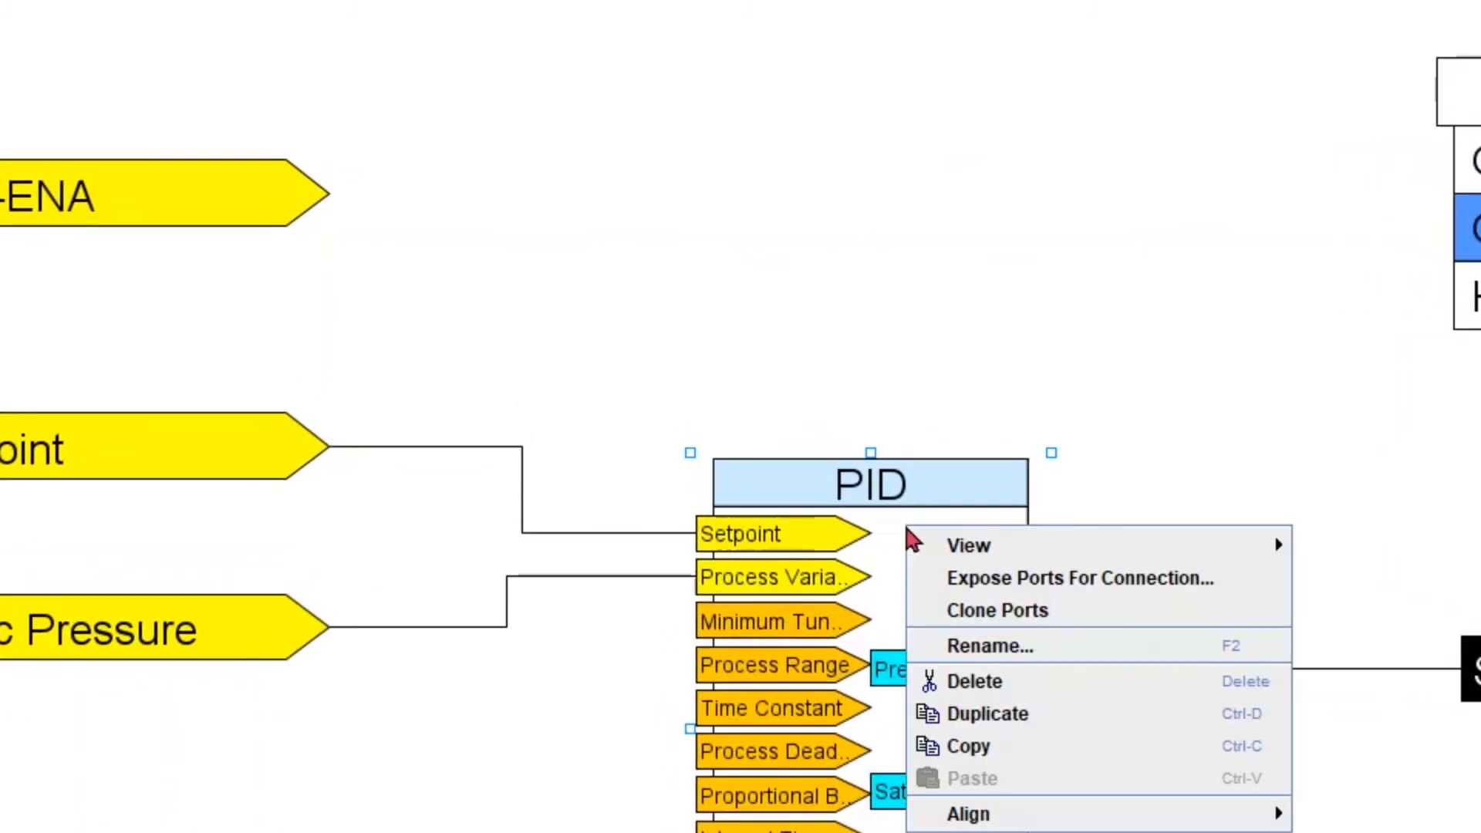
click(1126, 590)
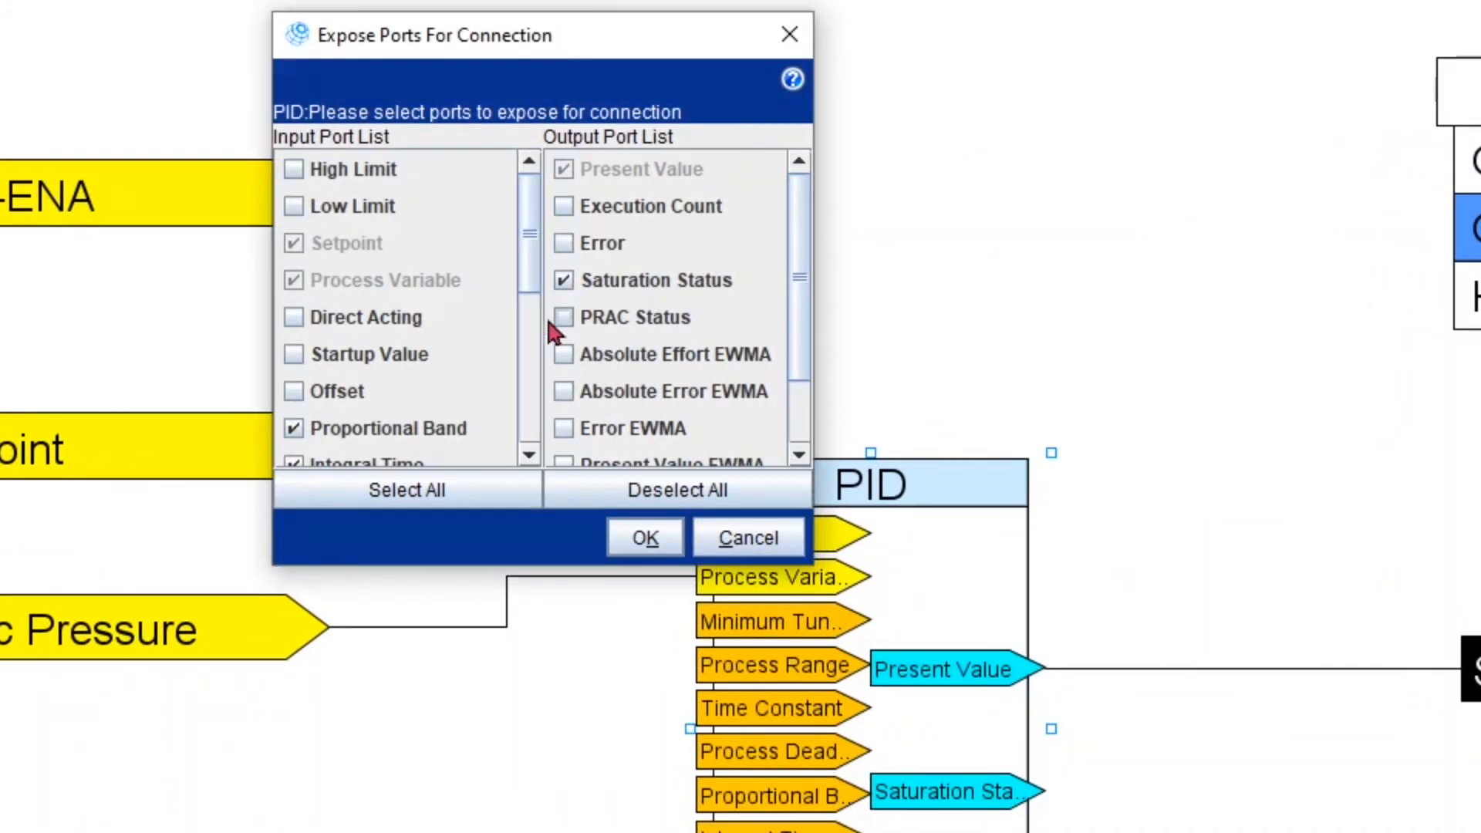
scroll(512, 251, down, 2)
click(313, 284)
click(637, 539)
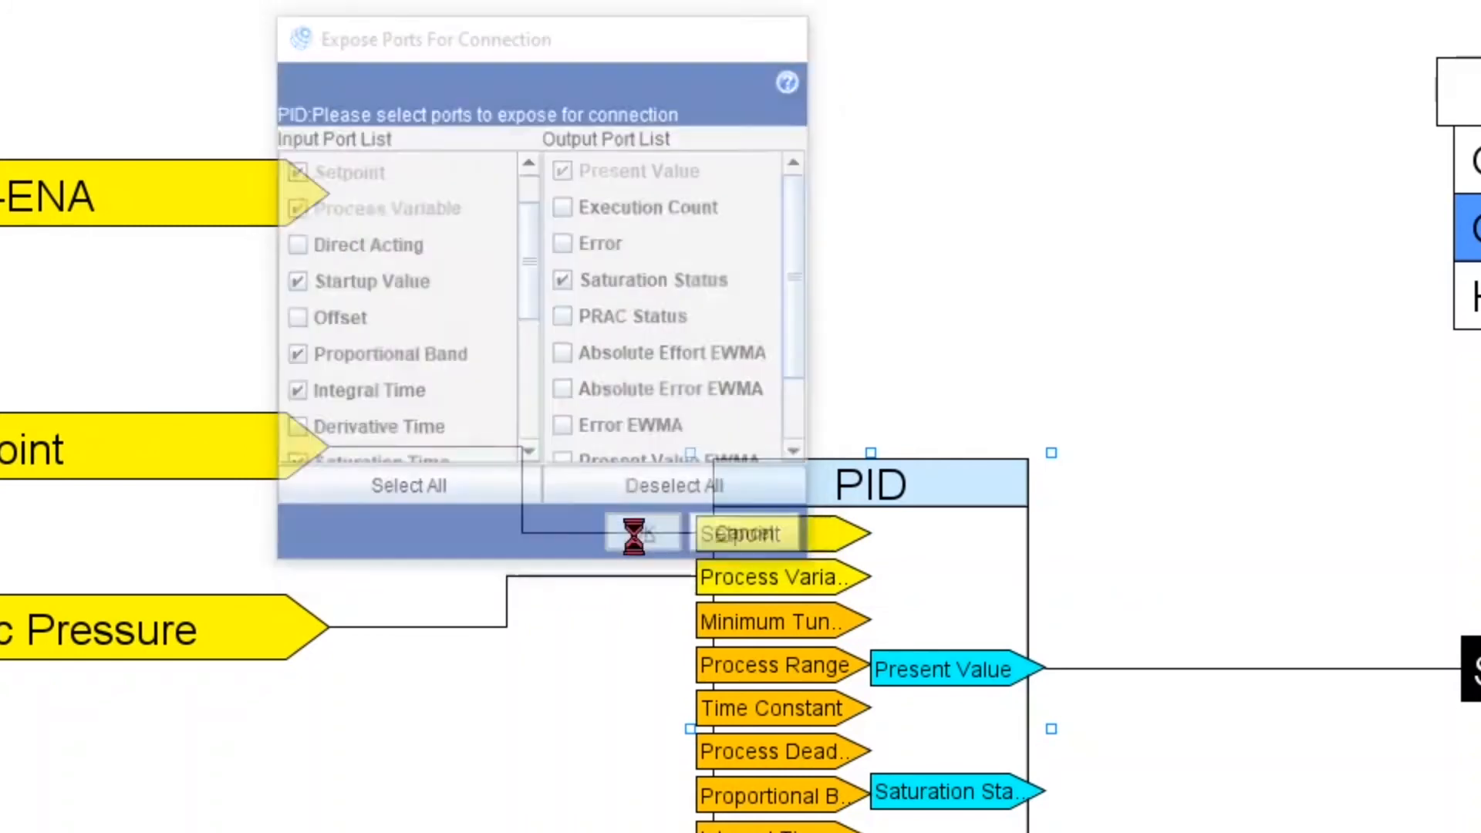
click(928, 381)
scroll(1126, 382, down, 1)
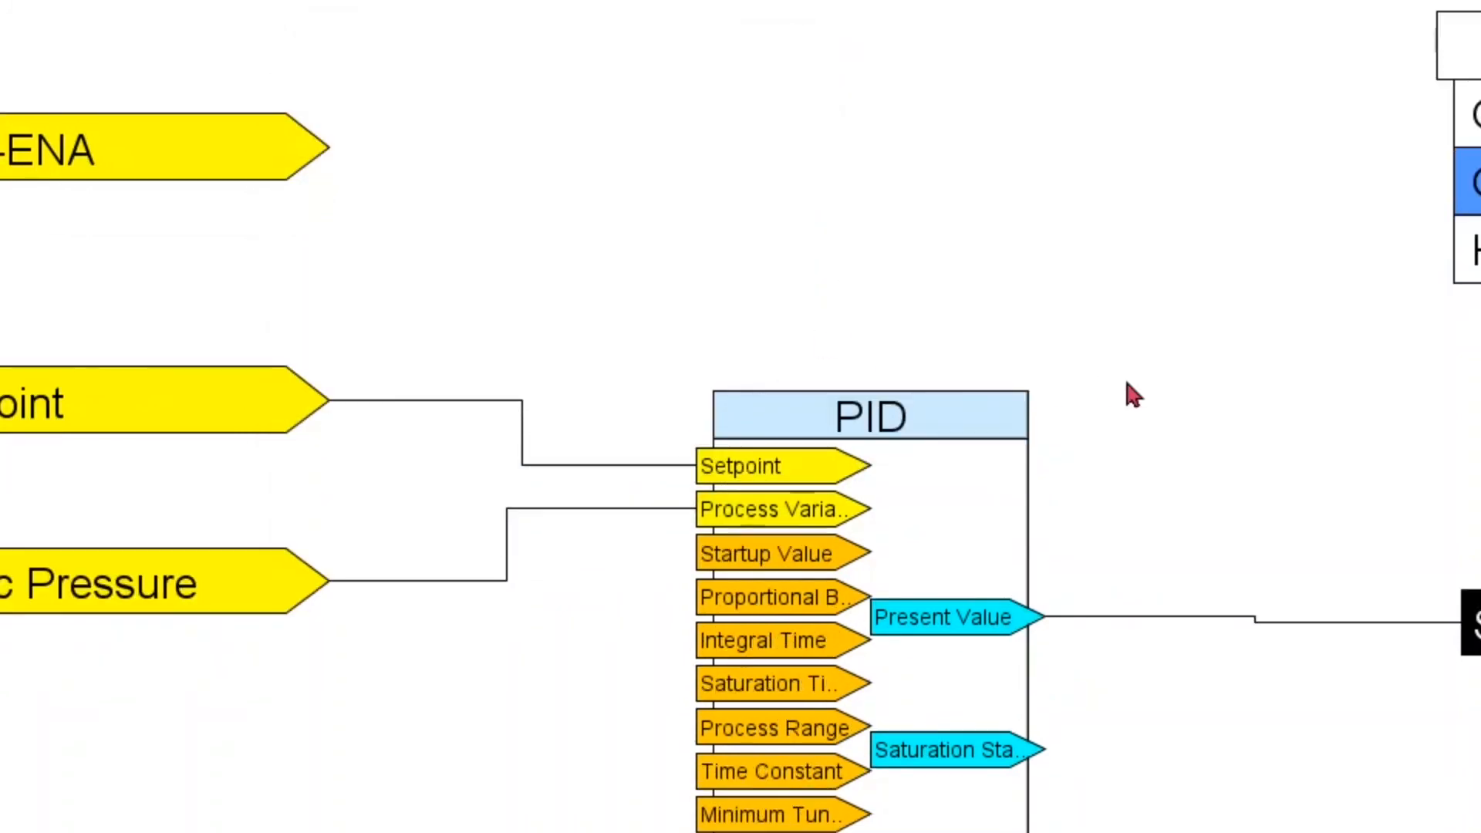
Connect the SF-VFD output back to the PID's Startup Value input, and check the Hold and On states
mouse_move(755, 571)
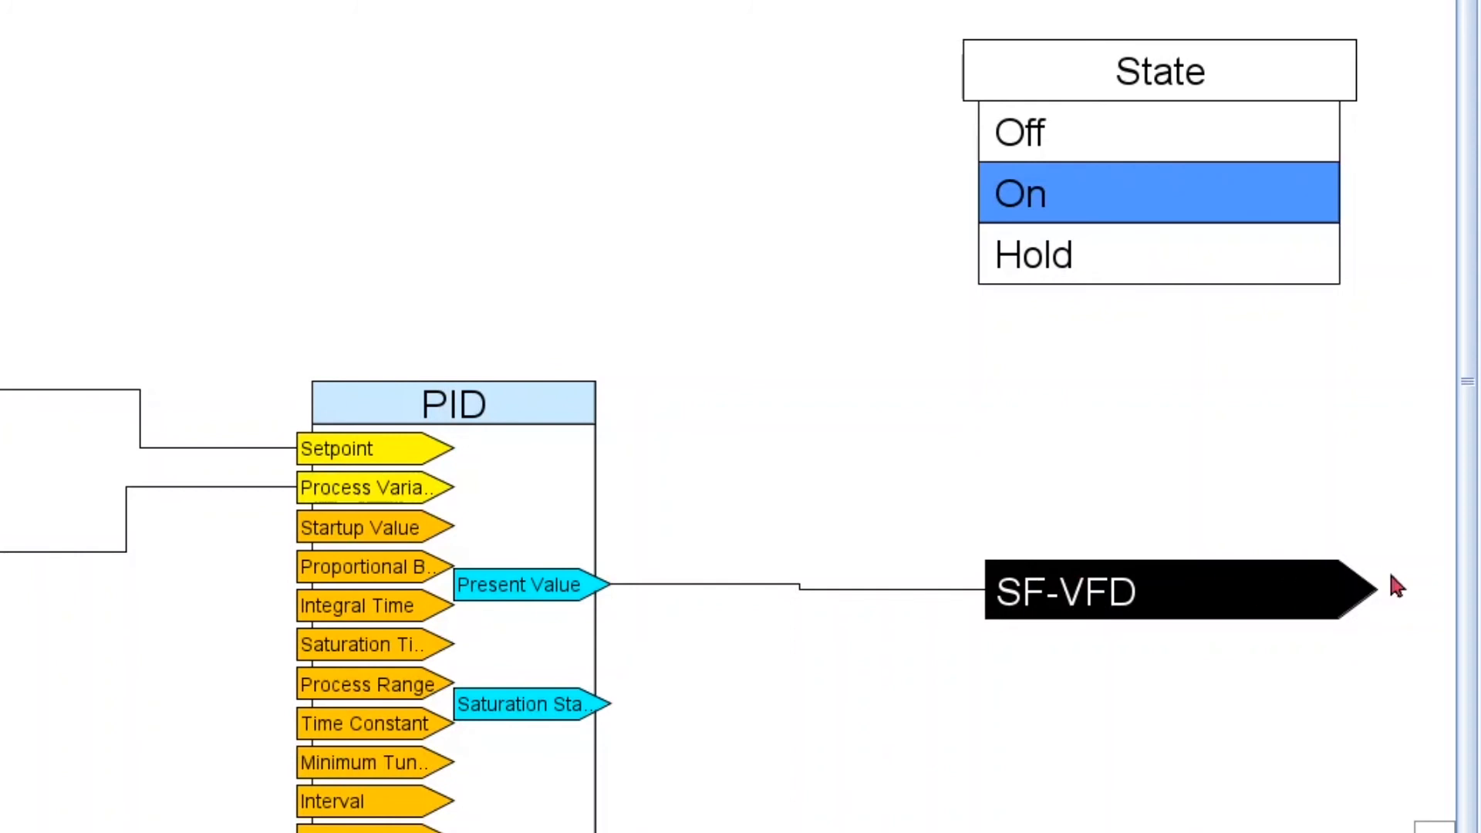
drag(1334, 586, 312, 528)
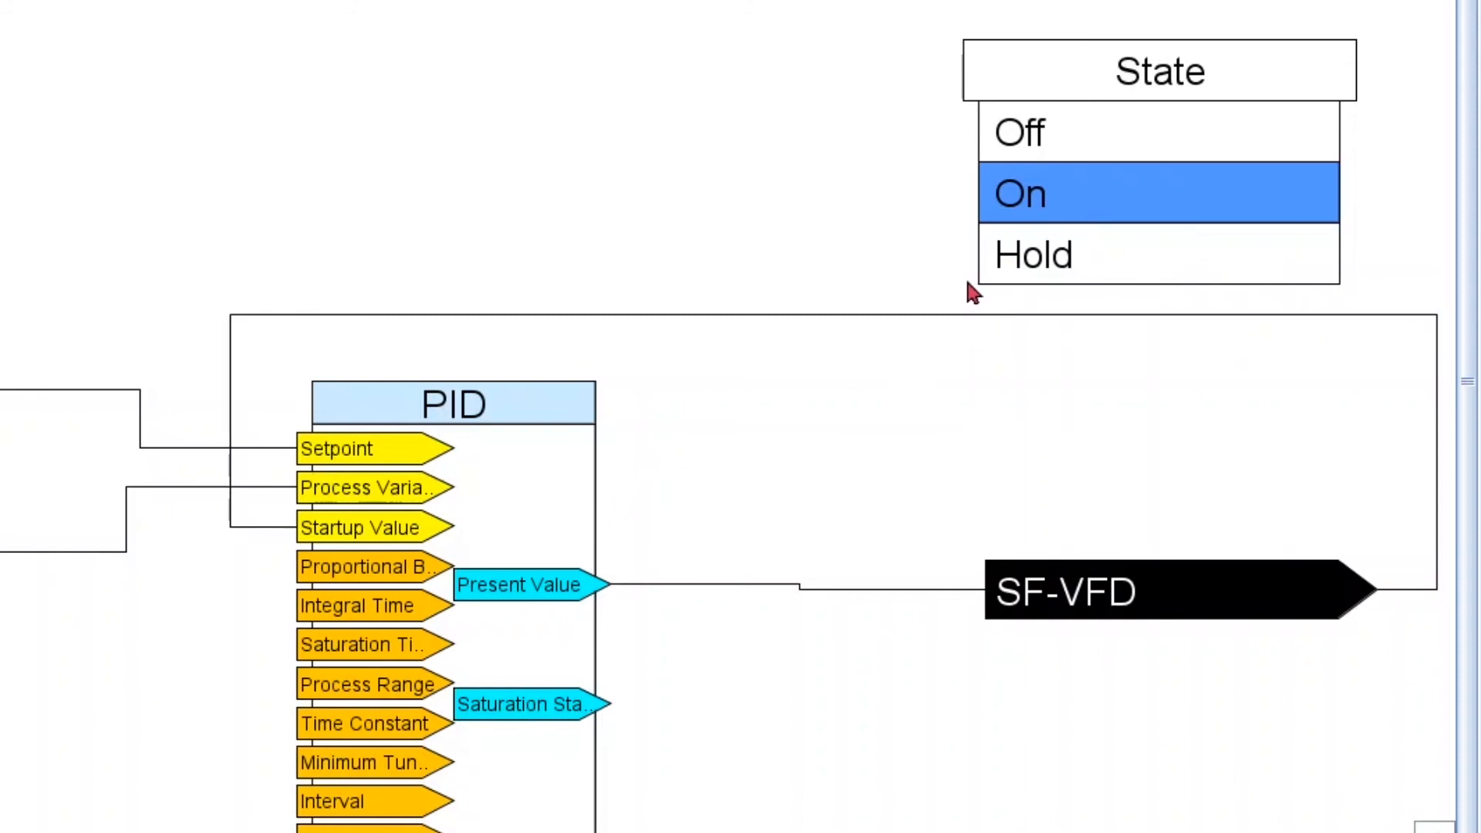
click(1045, 272)
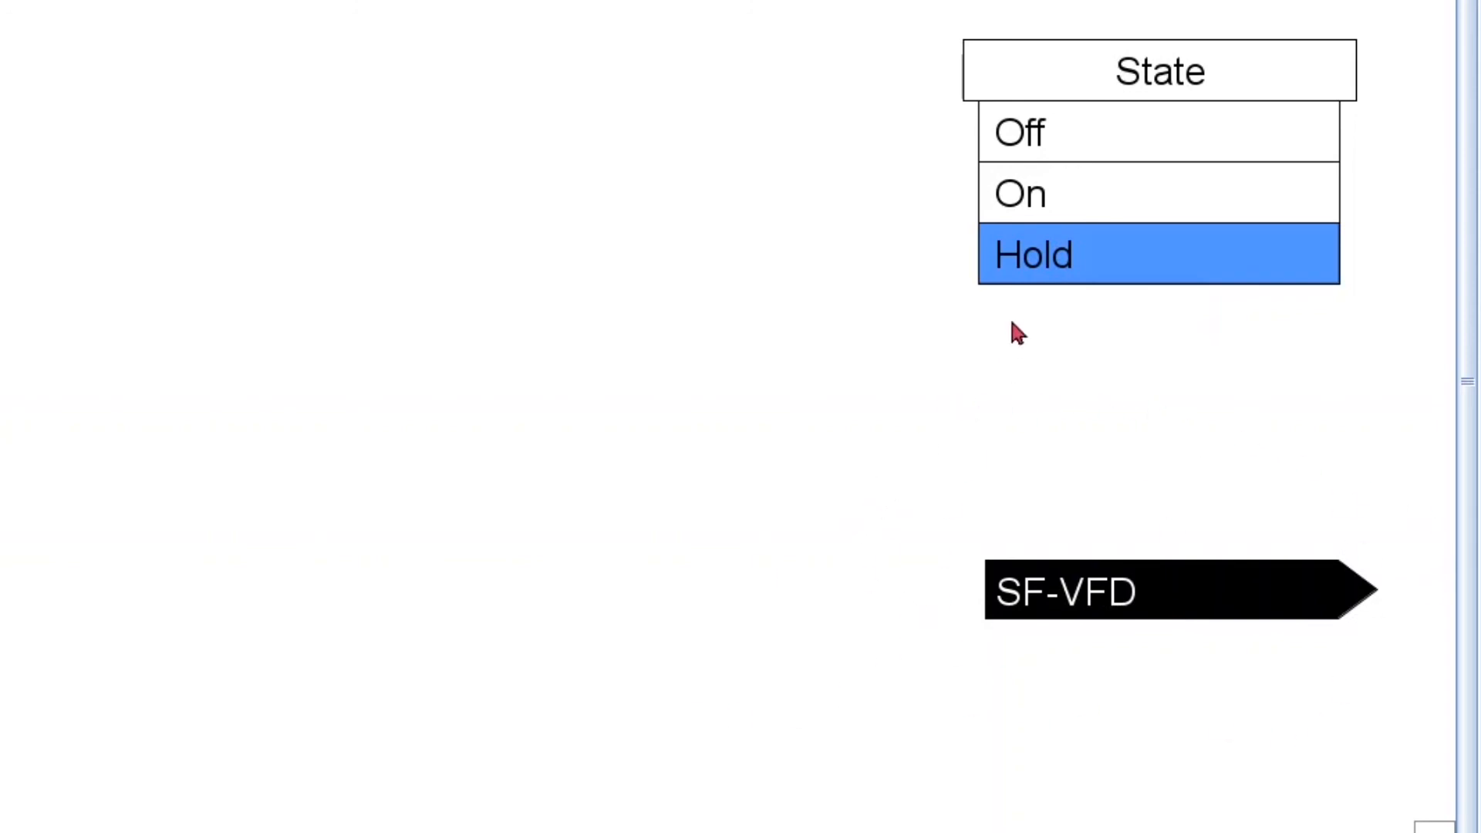
click(1106, 210)
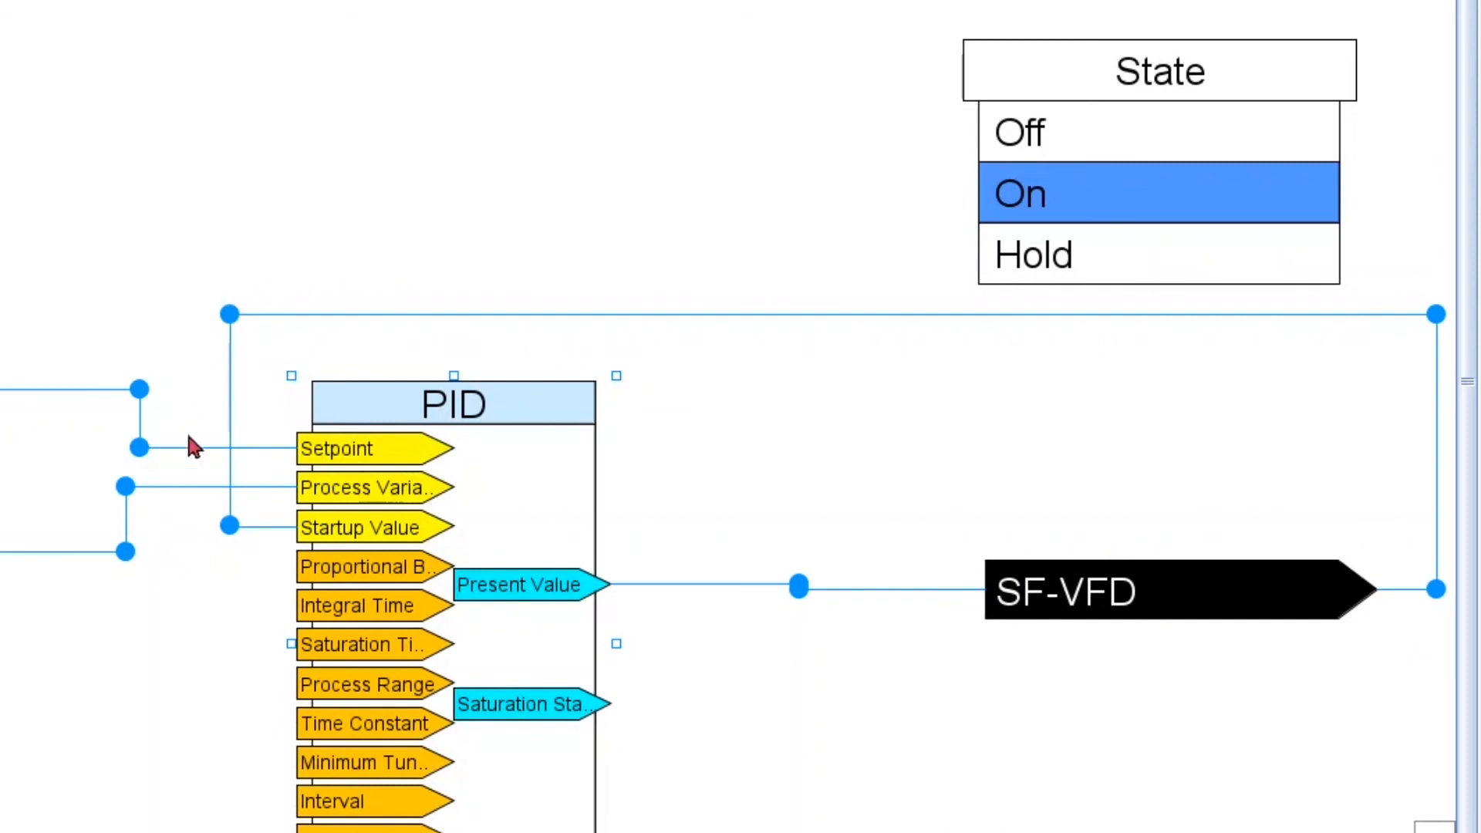
mouse_move(363, 529)
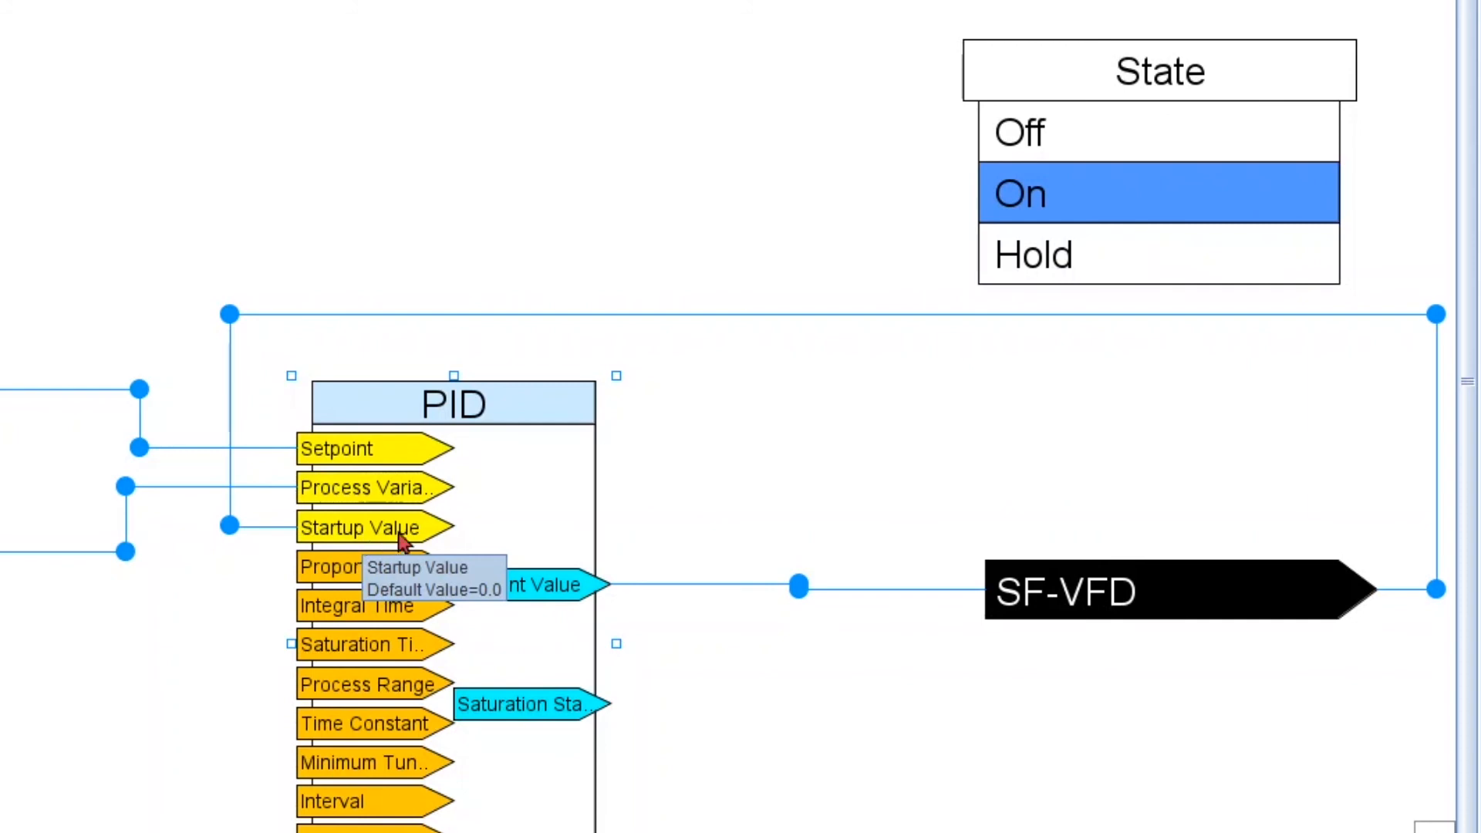
click(957, 681)
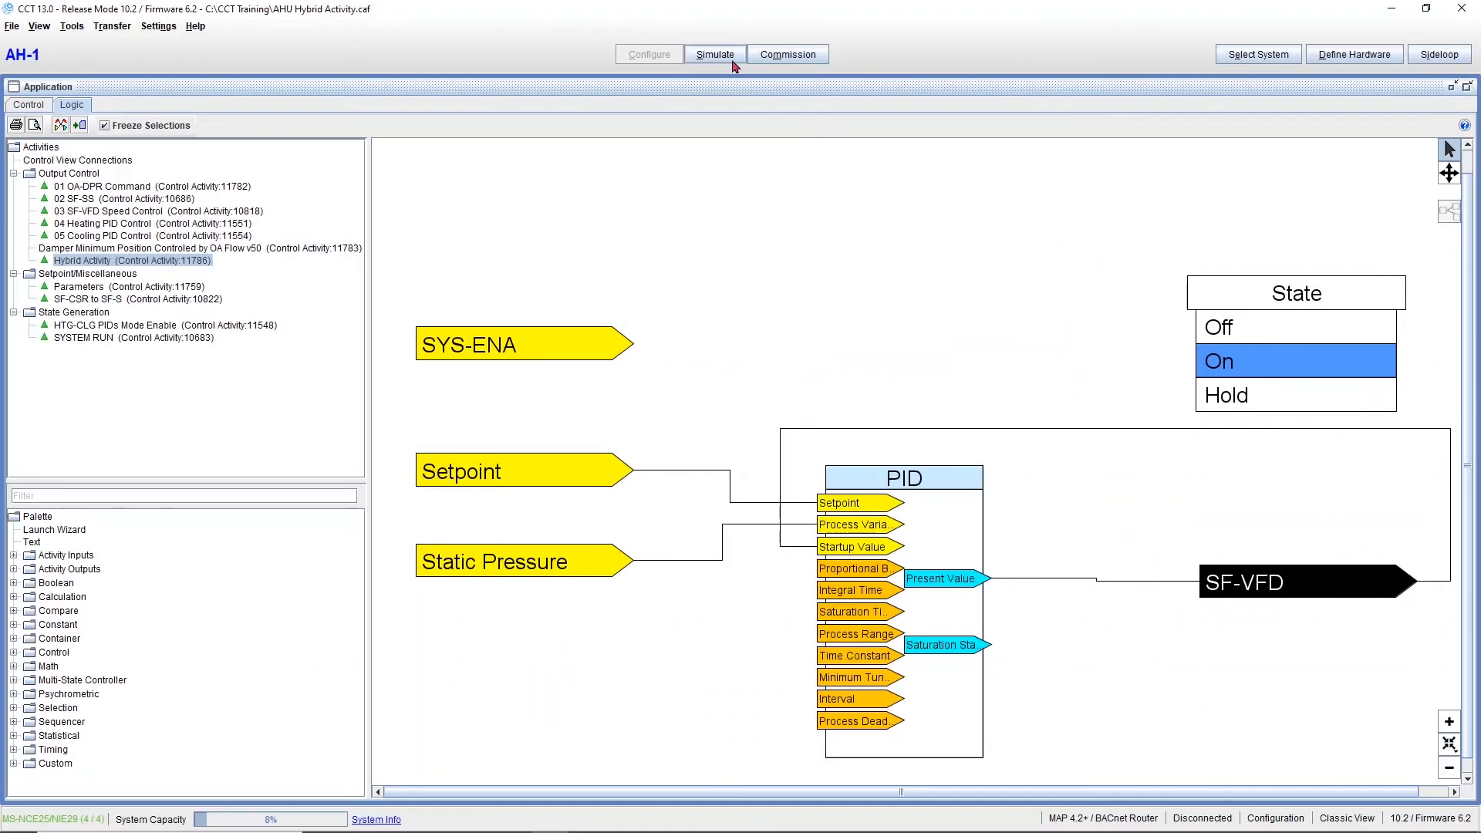
Start a new simulation of AH-1 with the existing startup values
click(717, 55)
click(744, 456)
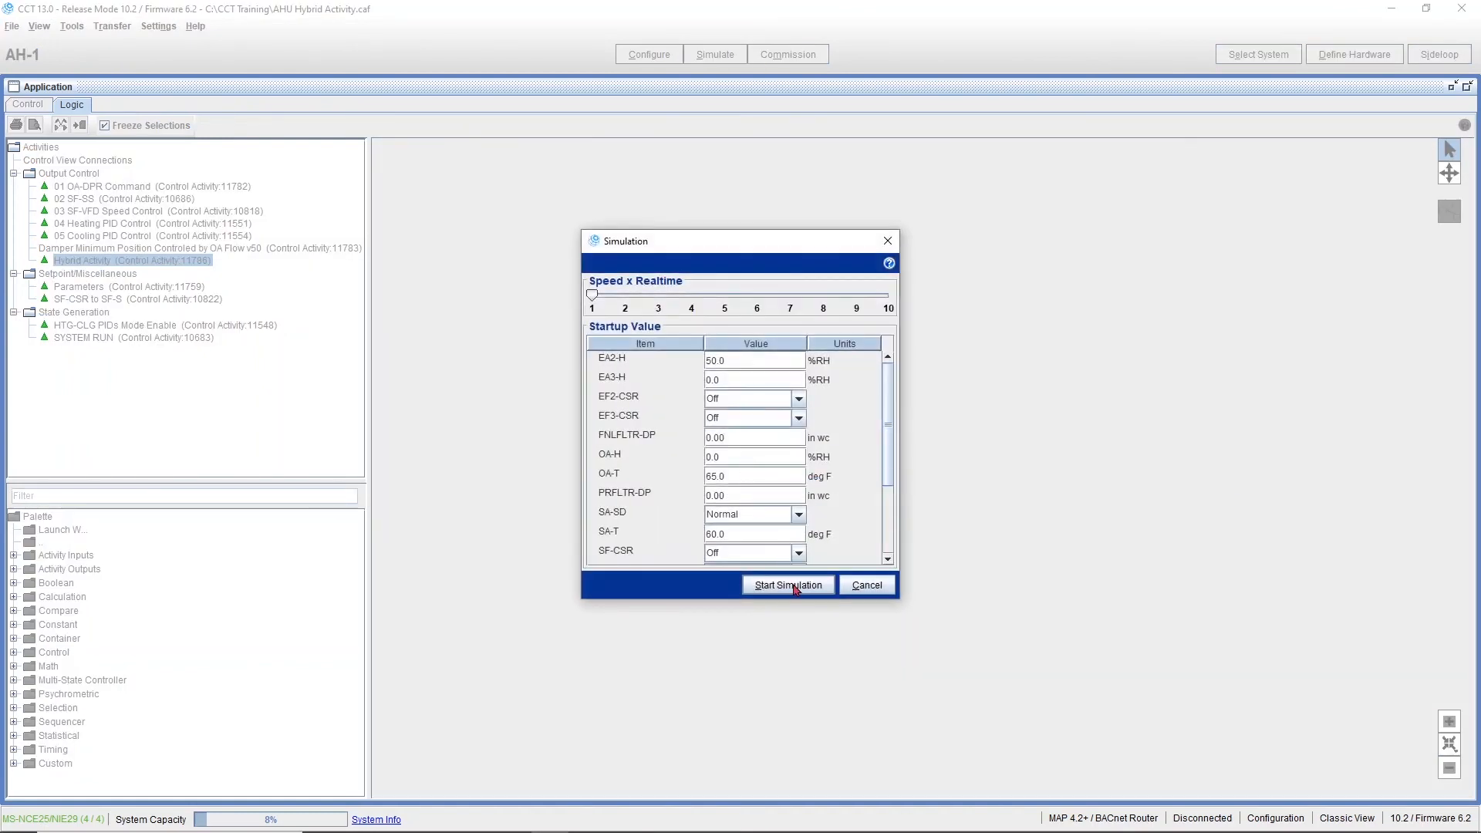
click(795, 586)
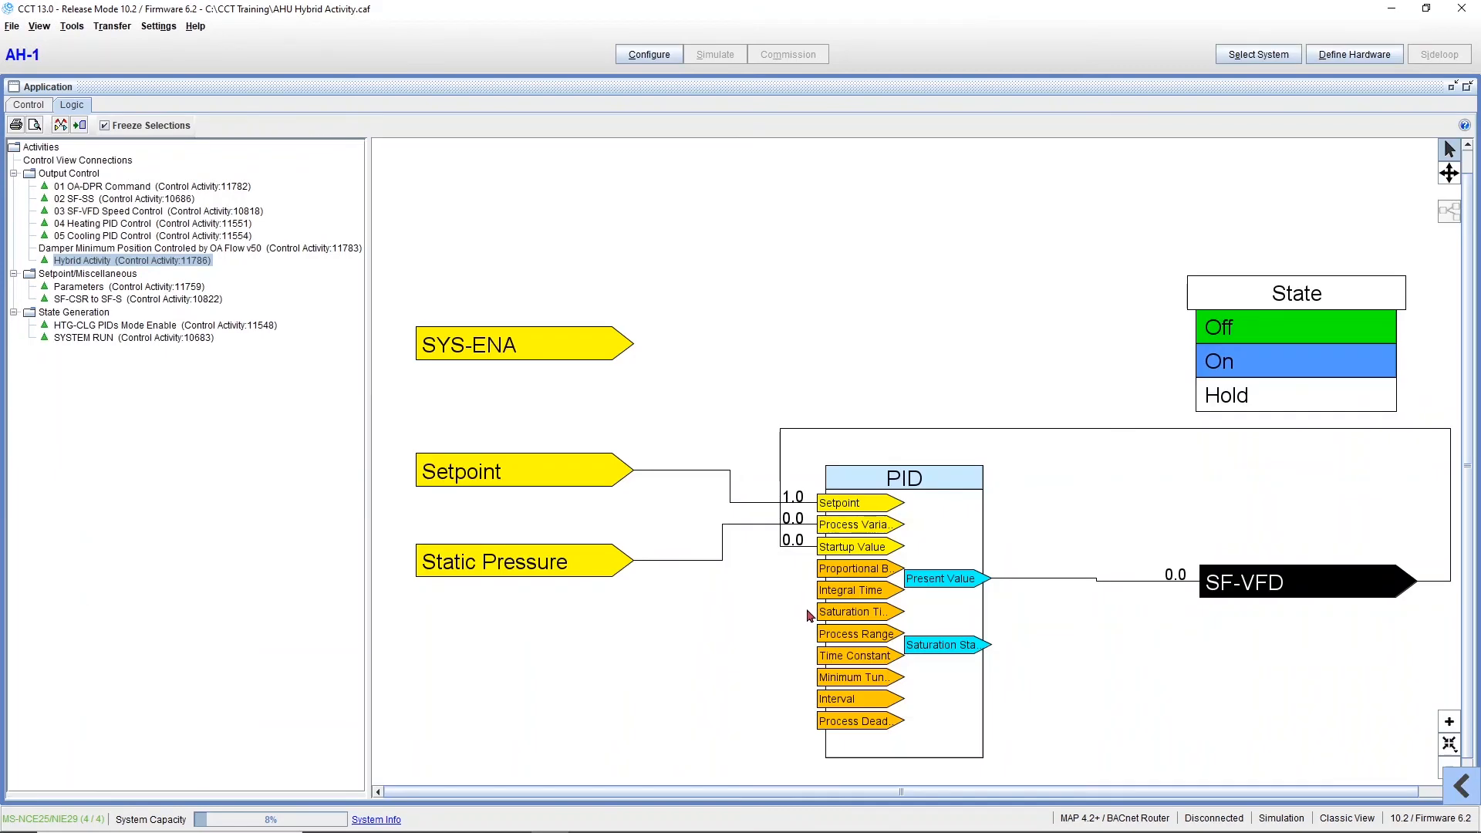
From the Control view, command the Hybrid Activity's SYS-ENA input with a test value of On
click(28, 105)
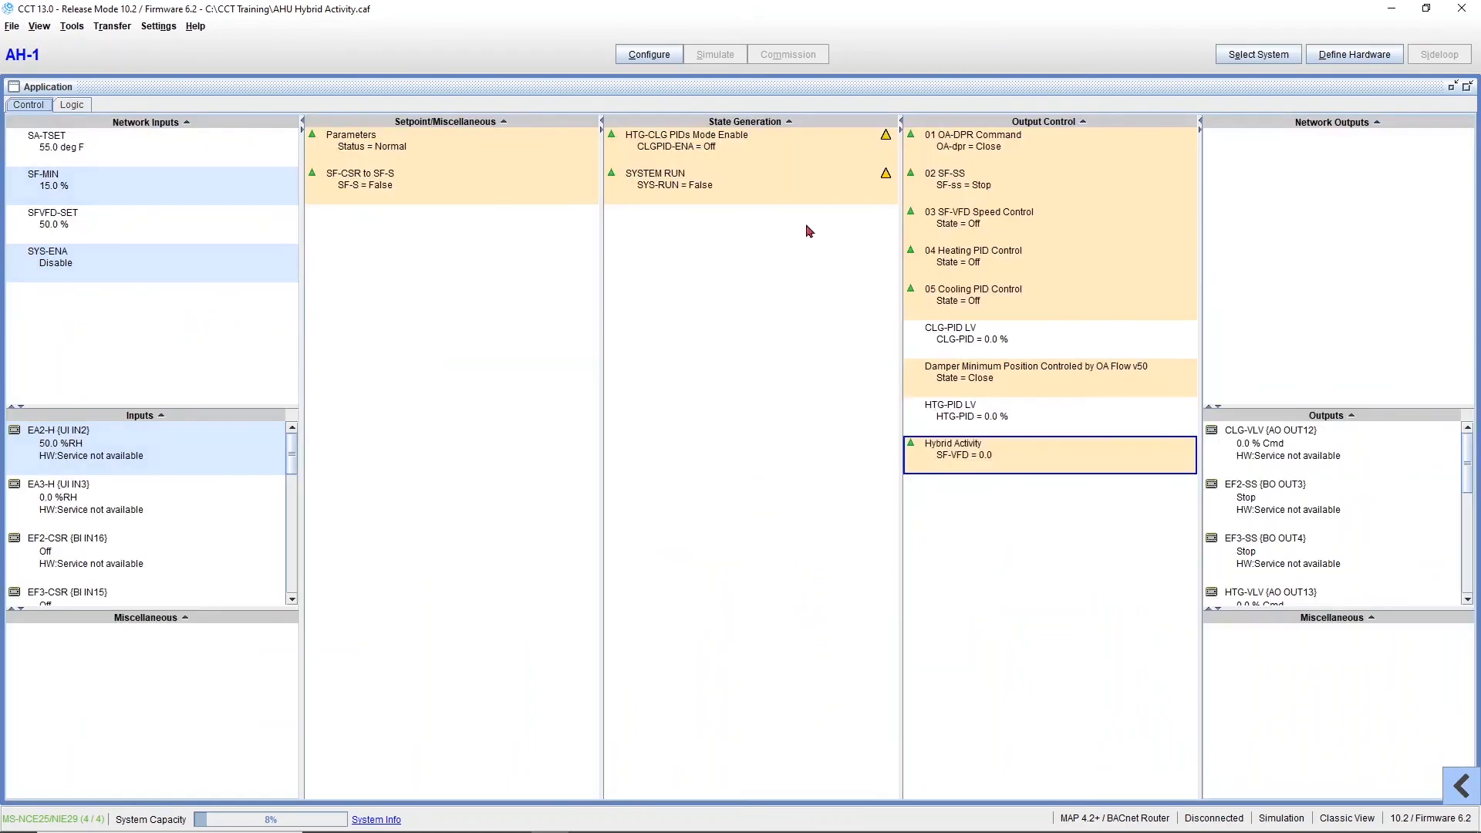
right_click(981, 457)
click(1001, 463)
click(205, 81)
click(110, 115)
click(78, 146)
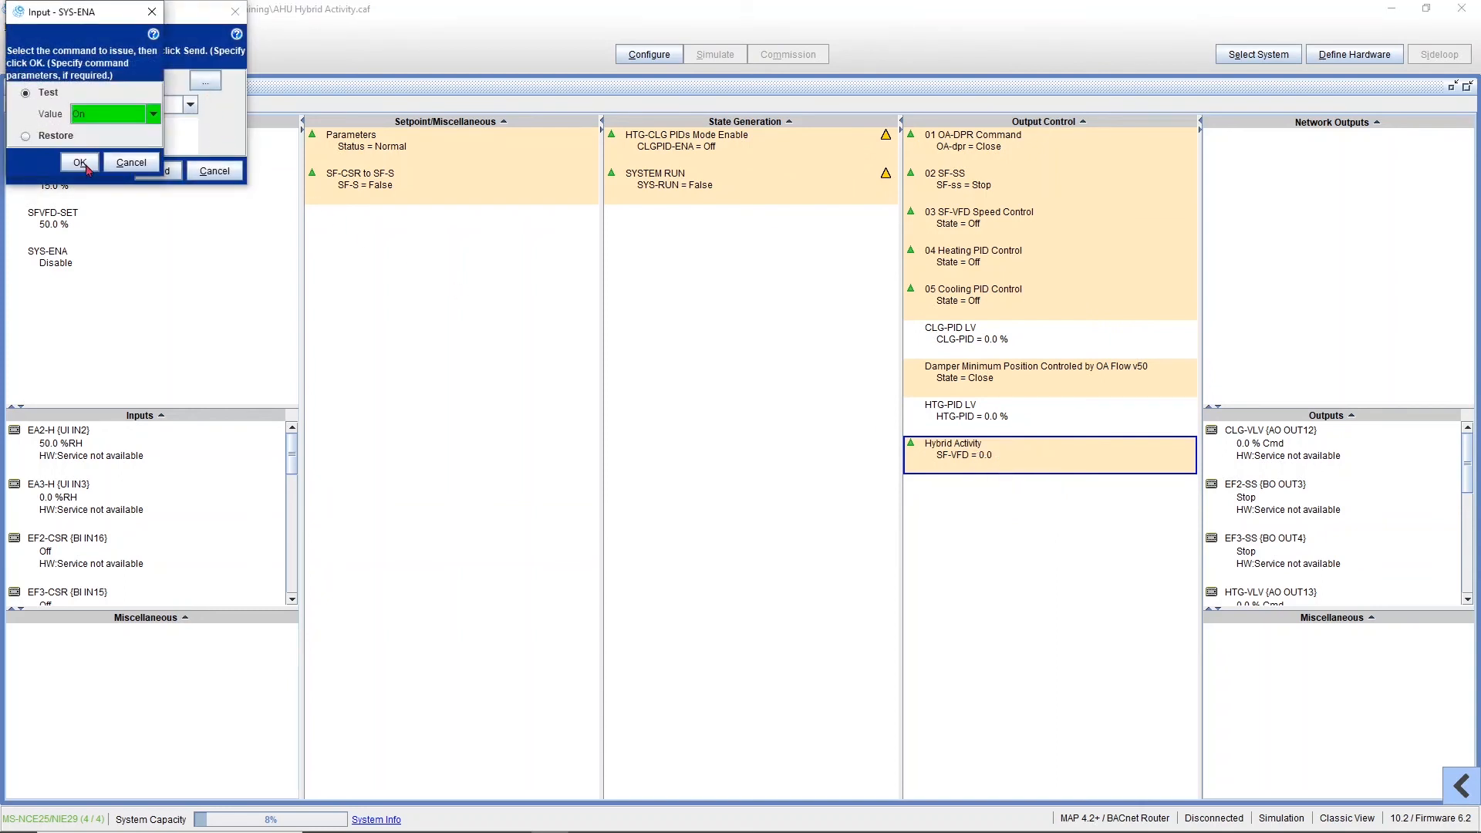
click(89, 164)
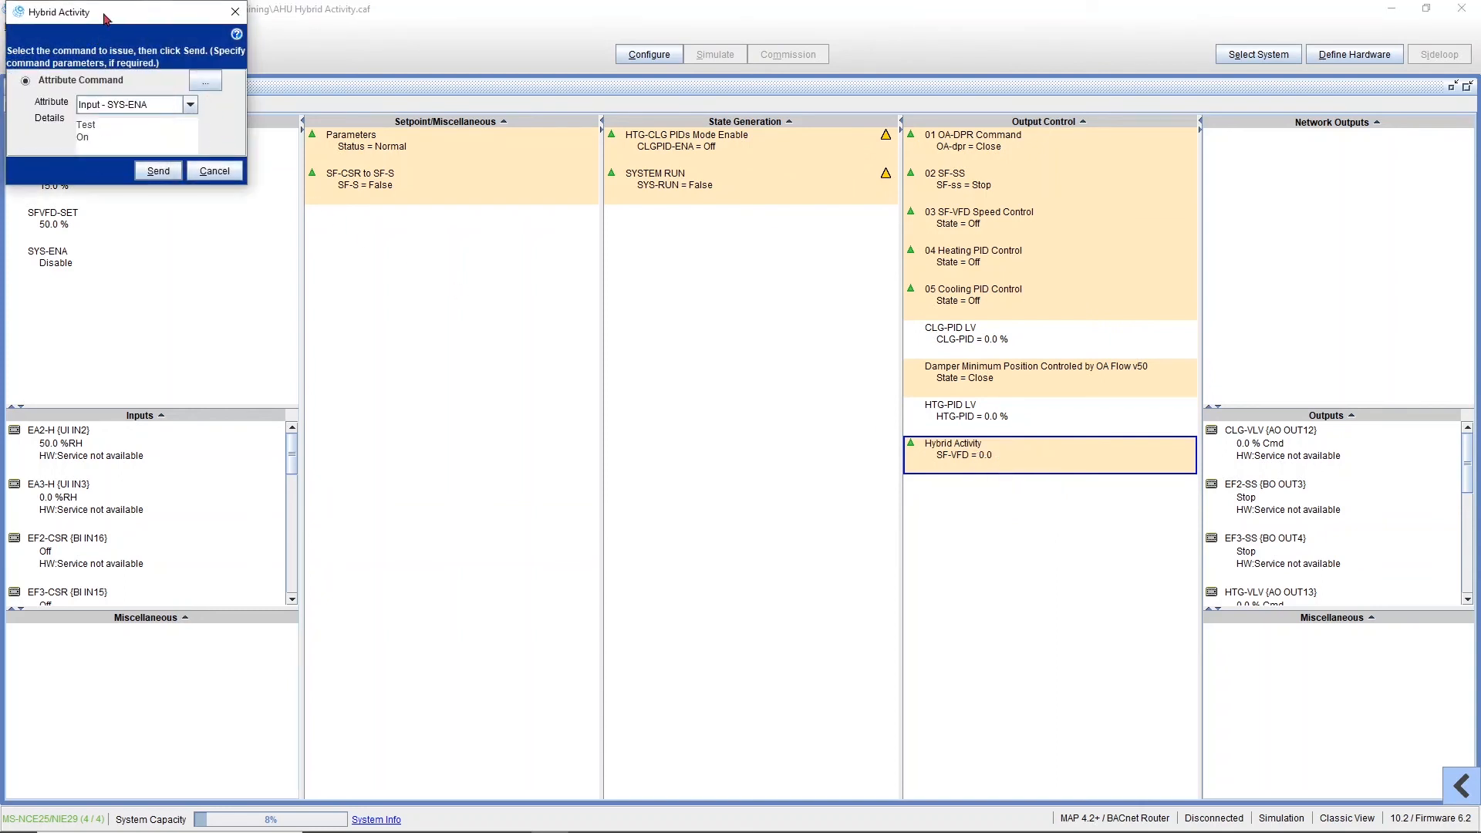
drag(105, 14, 648, 159)
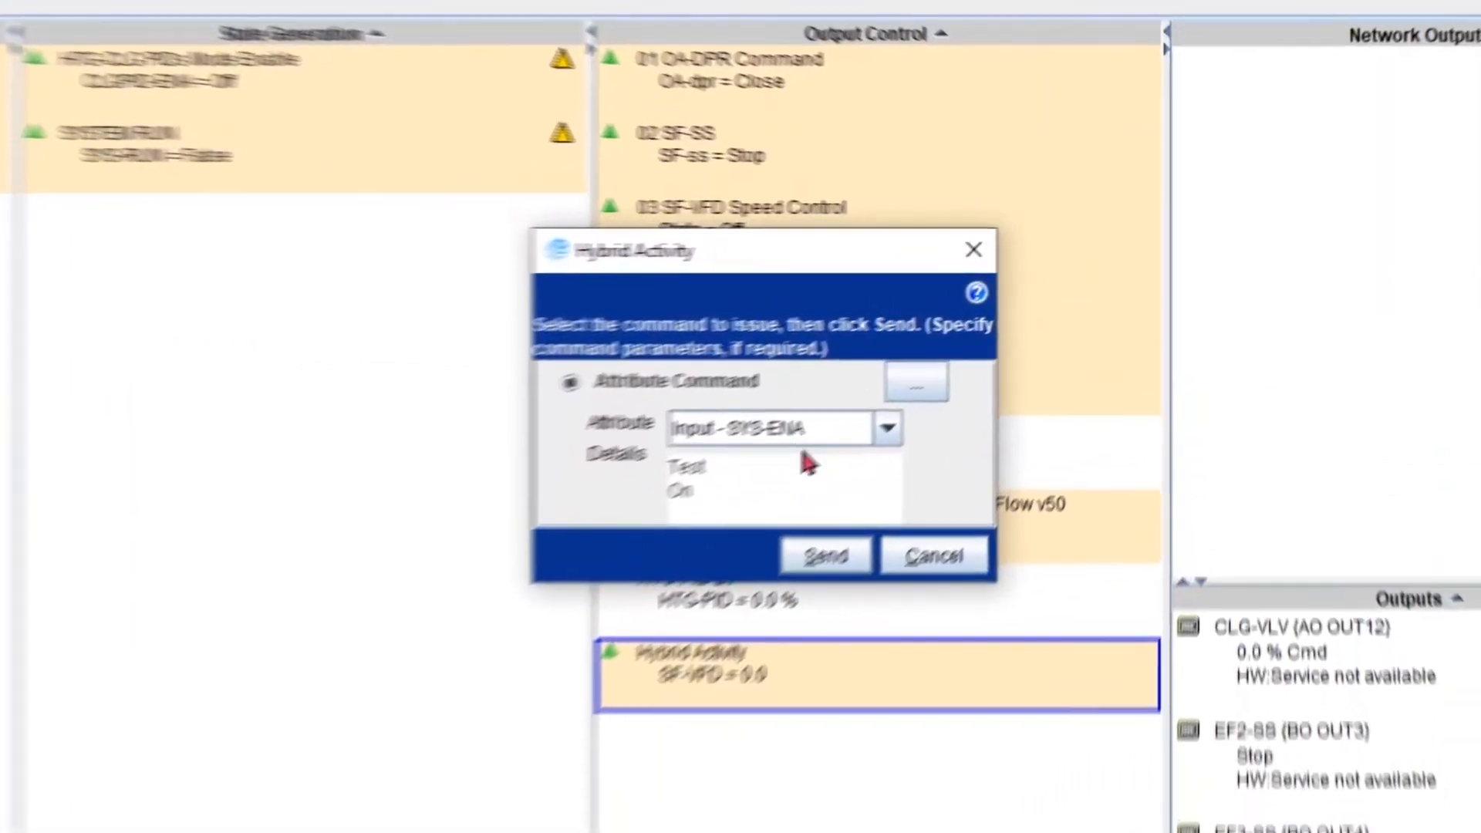
click(826, 556)
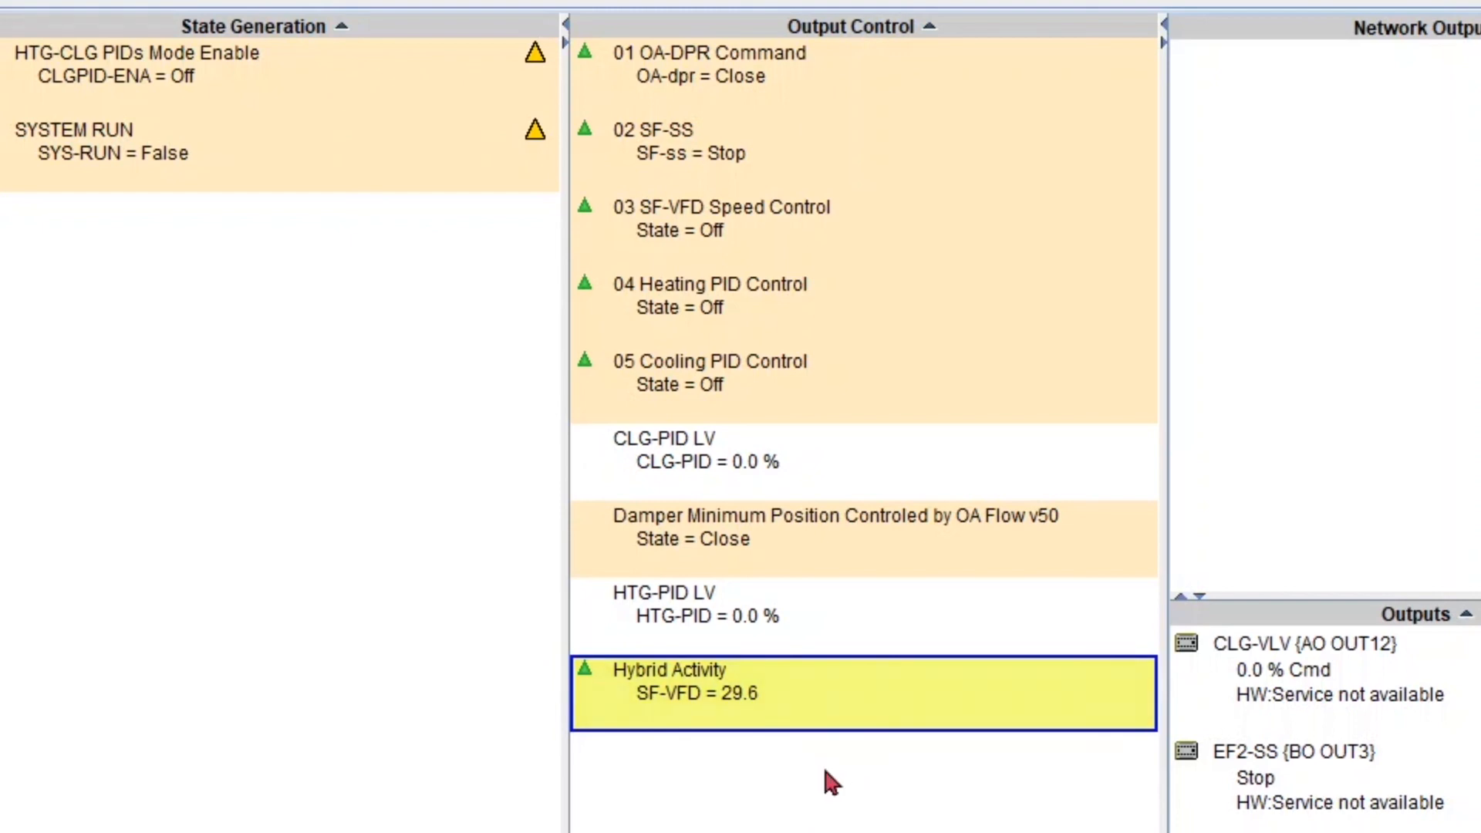
Send a test value of Hold to the Hybrid Activity's SYS-ENA input
right_click(812, 705)
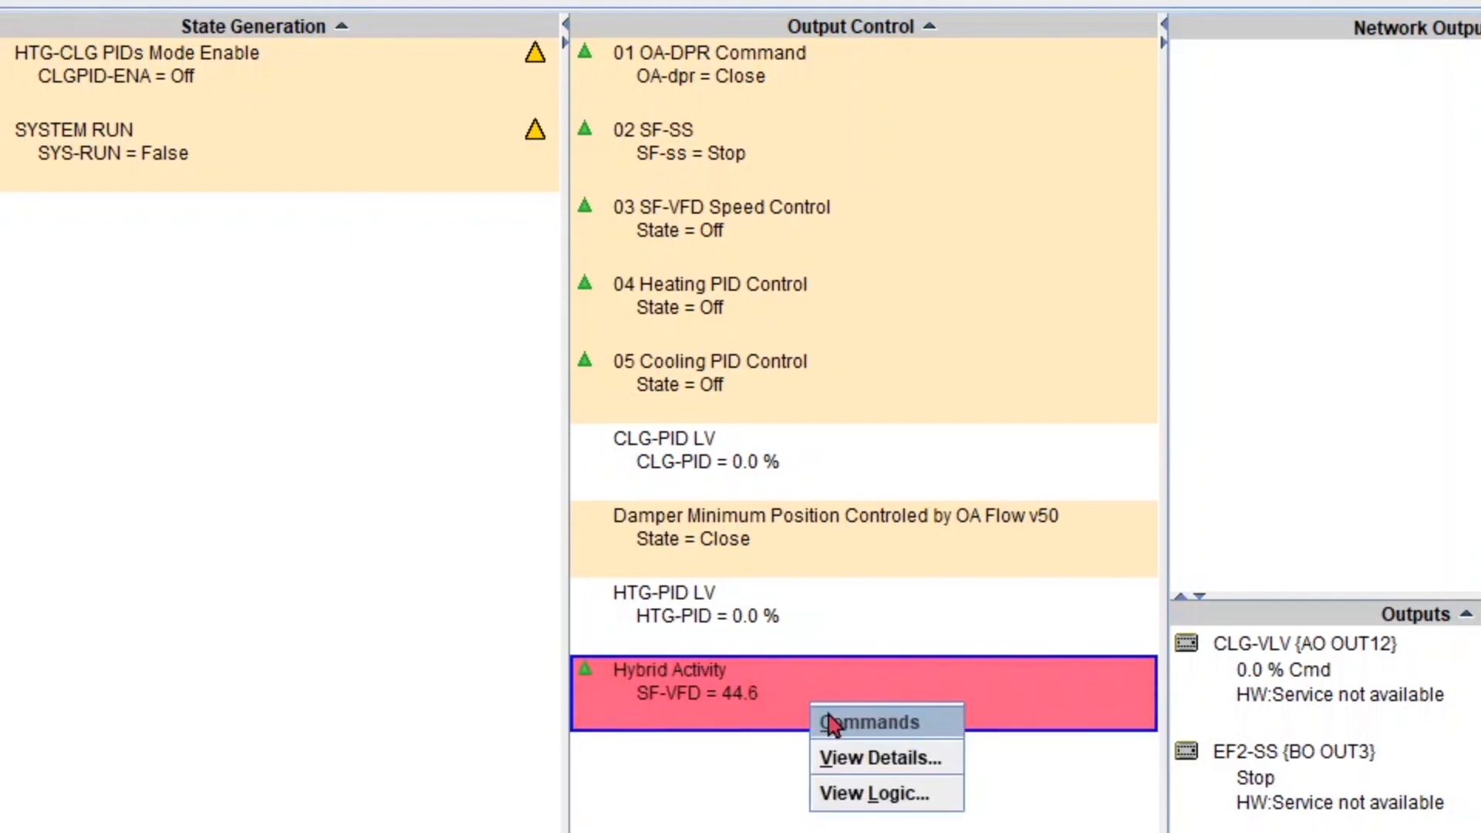
click(839, 718)
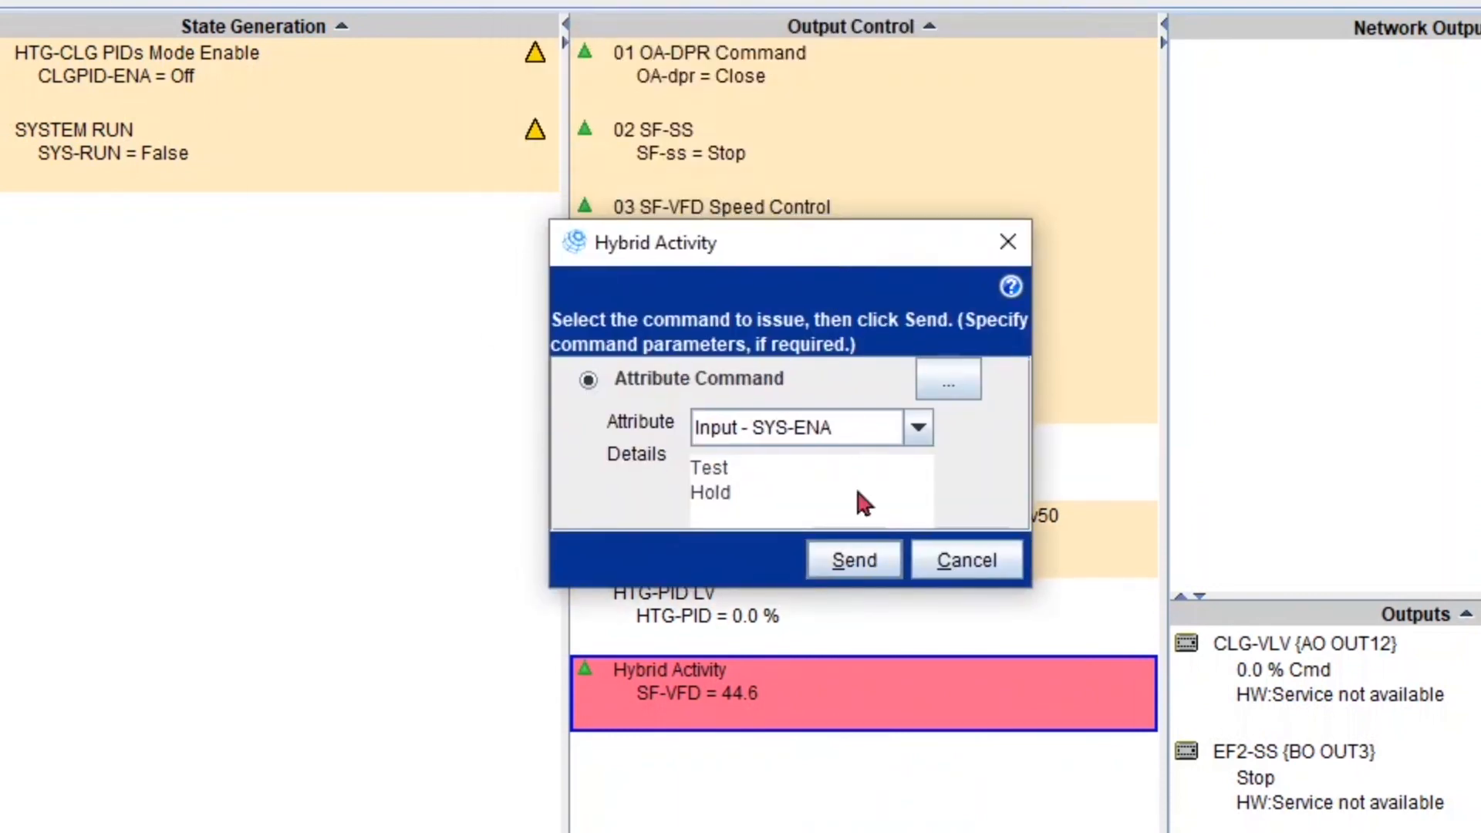
click(855, 563)
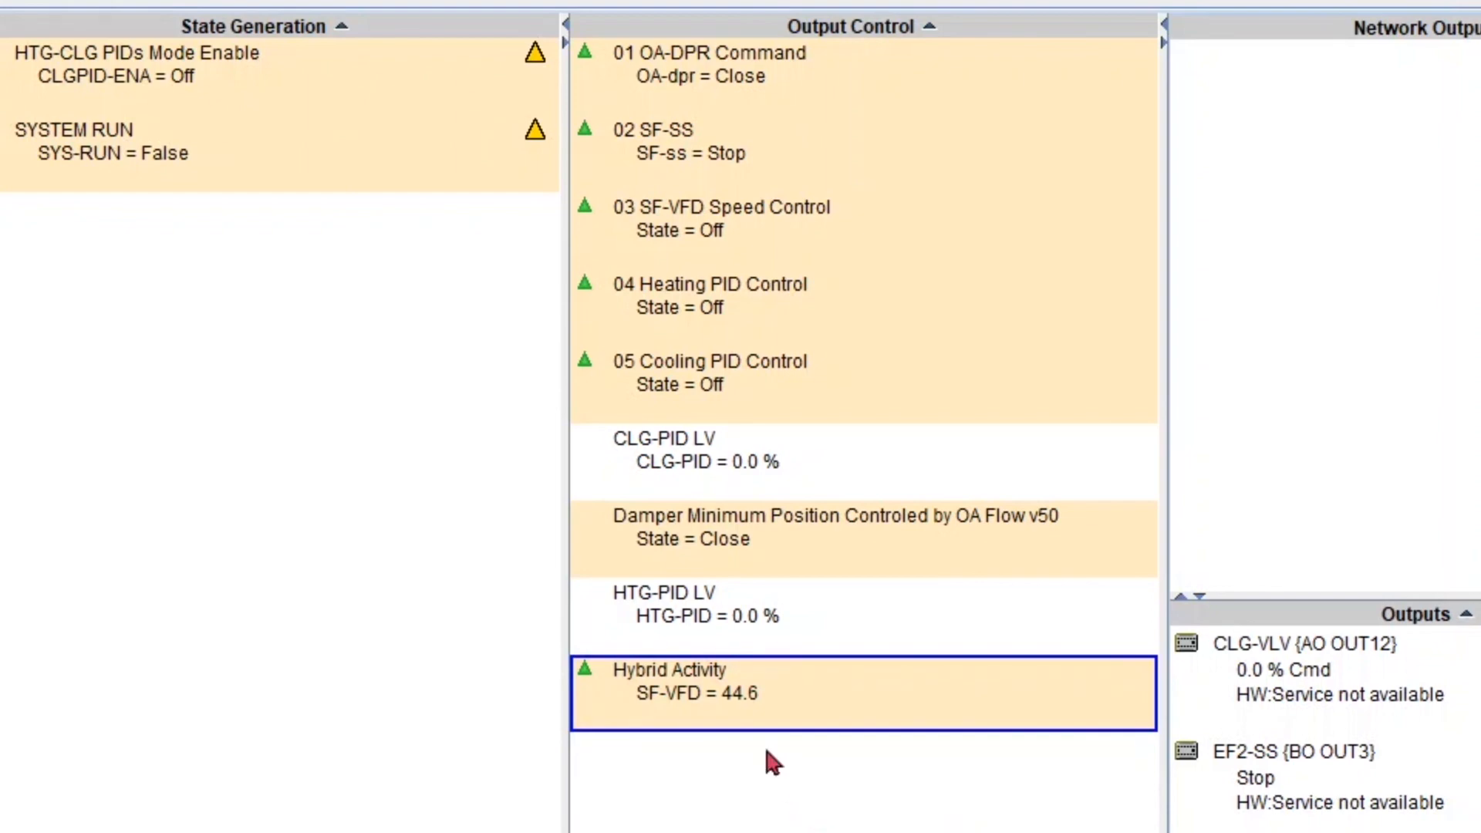
Switch the Hybrid Activity's SYS-ENA input from Hold back to On with a test command
right_click(756, 711)
click(793, 733)
drag(816, 327, 802, 288)
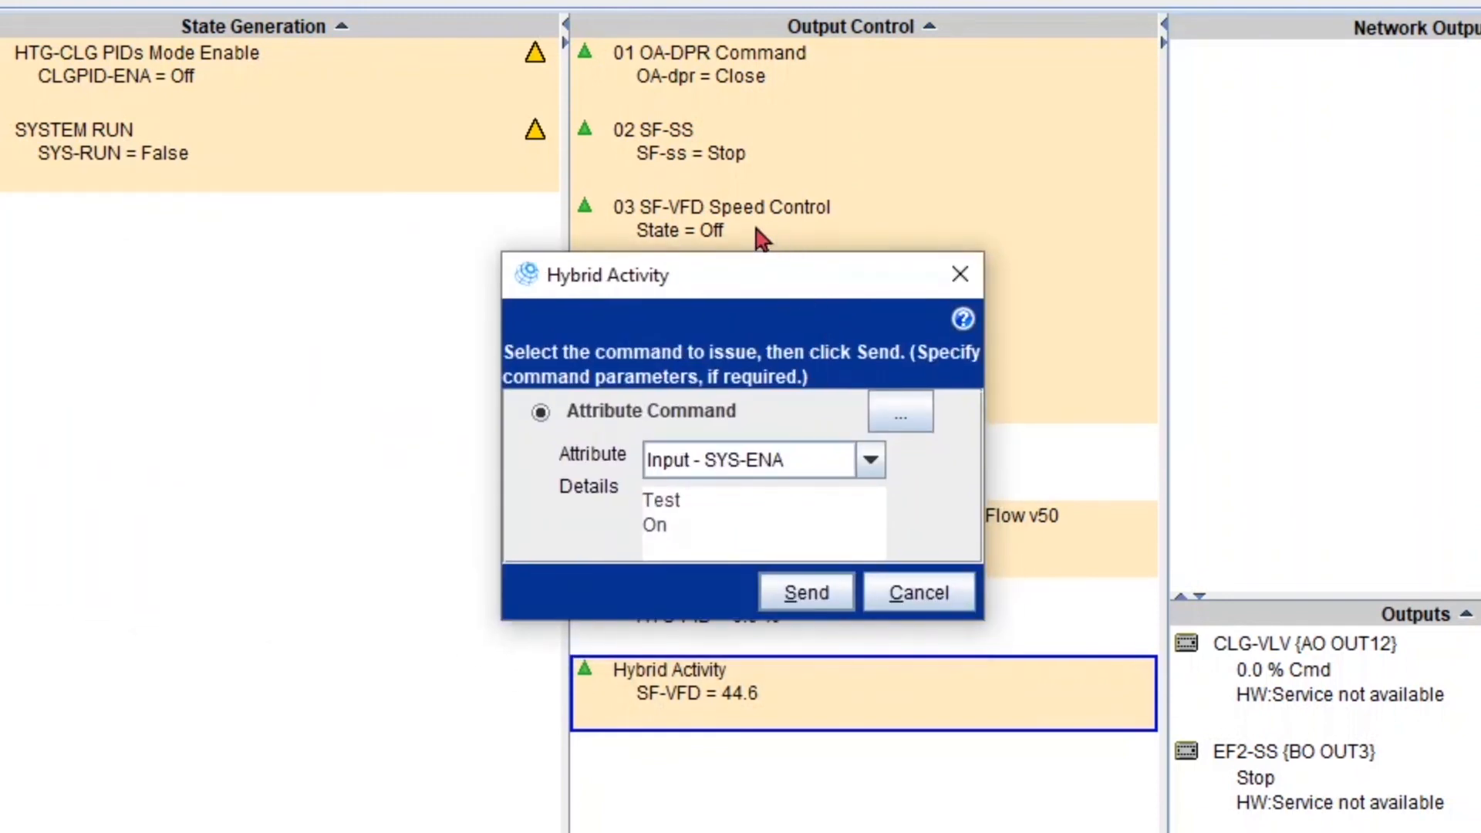
click(799, 596)
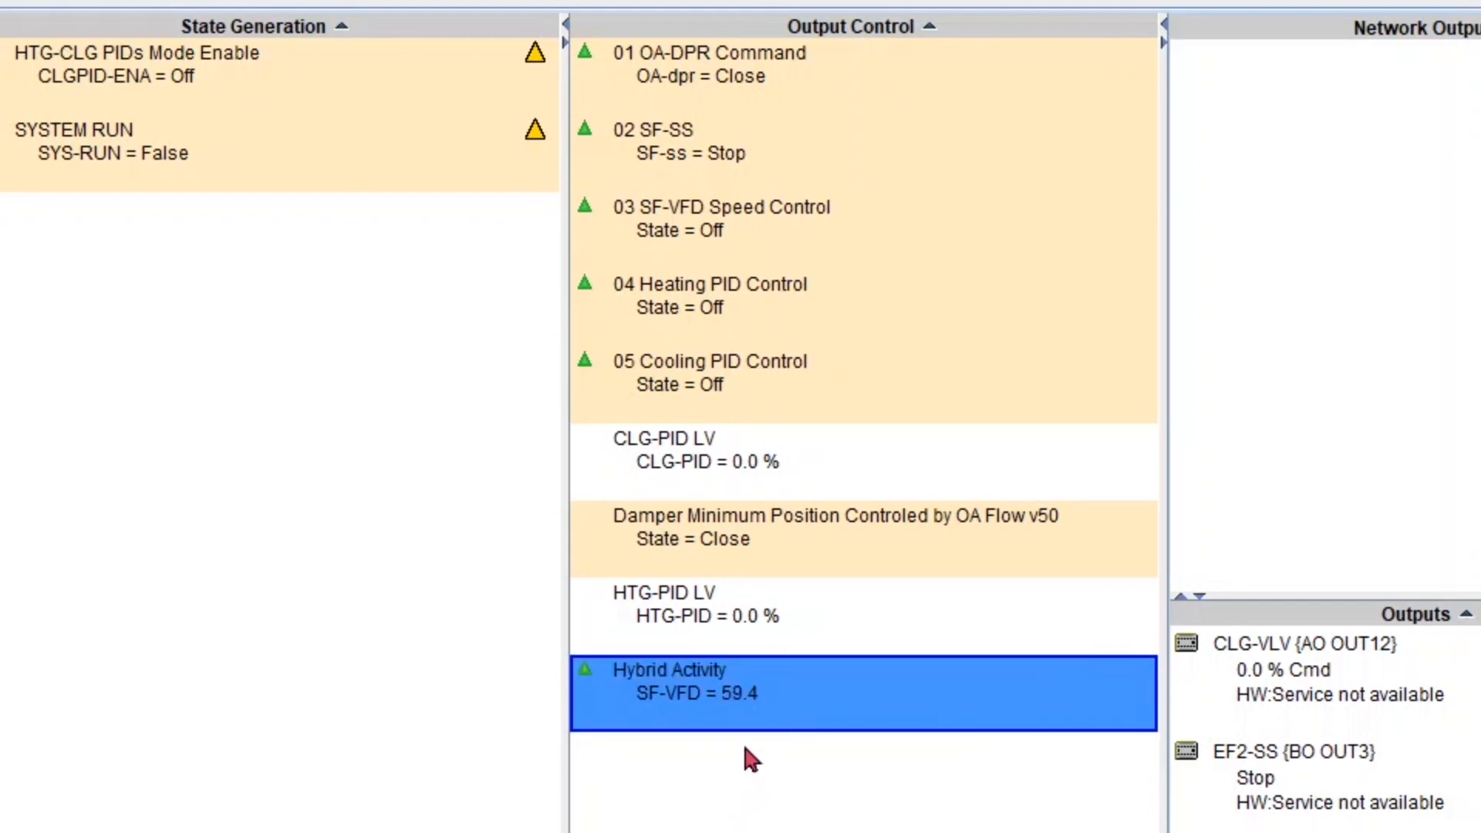
Inspect the Hybrid Activity's logic in the running simulation and return to the Control view
right_click(764, 703)
click(829, 792)
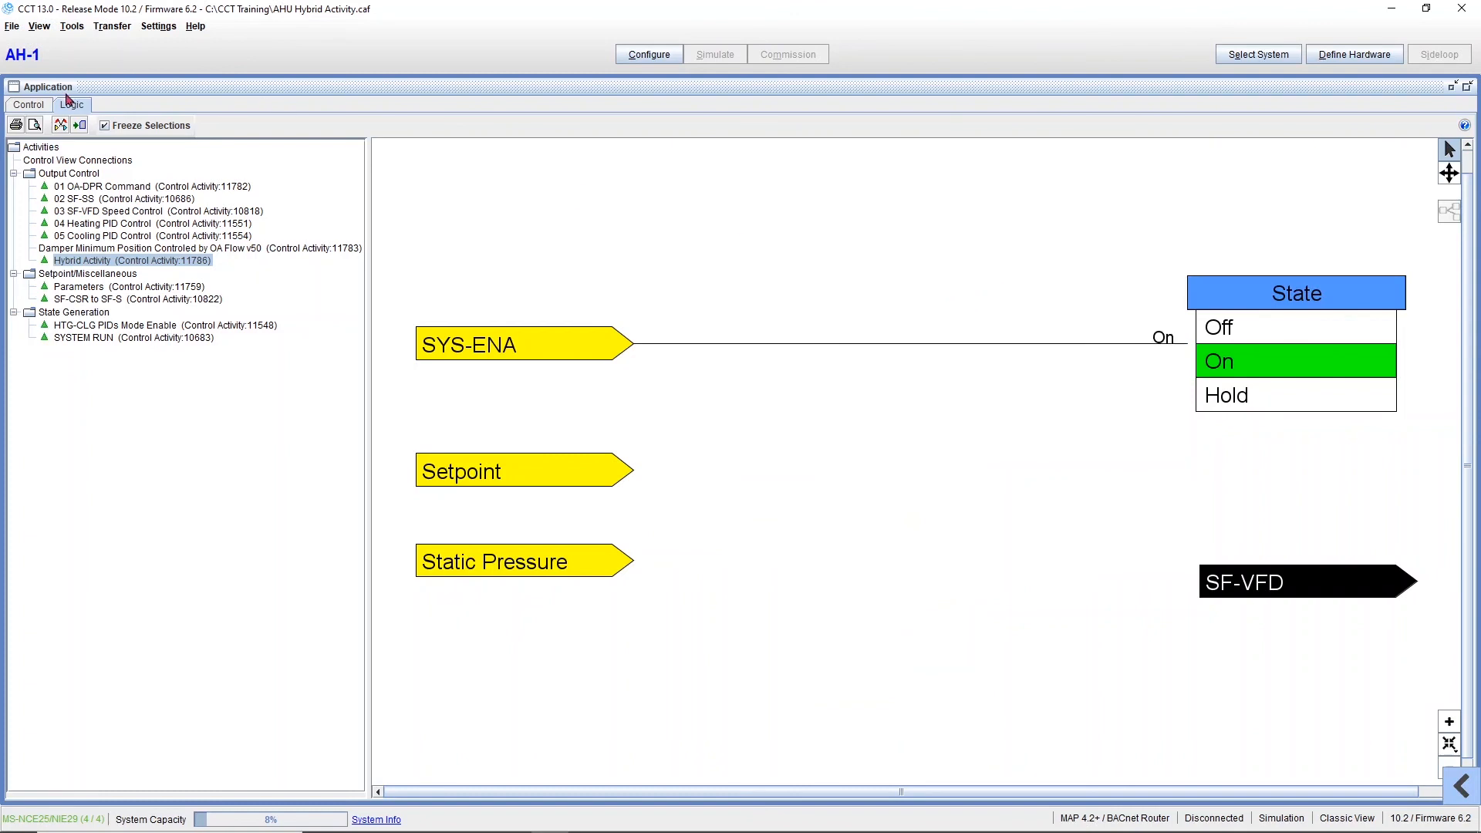
click(37, 108)
Send a test value of Off to the Hybrid Activity's SYS-ENA input
right_click(970, 462)
click(987, 465)
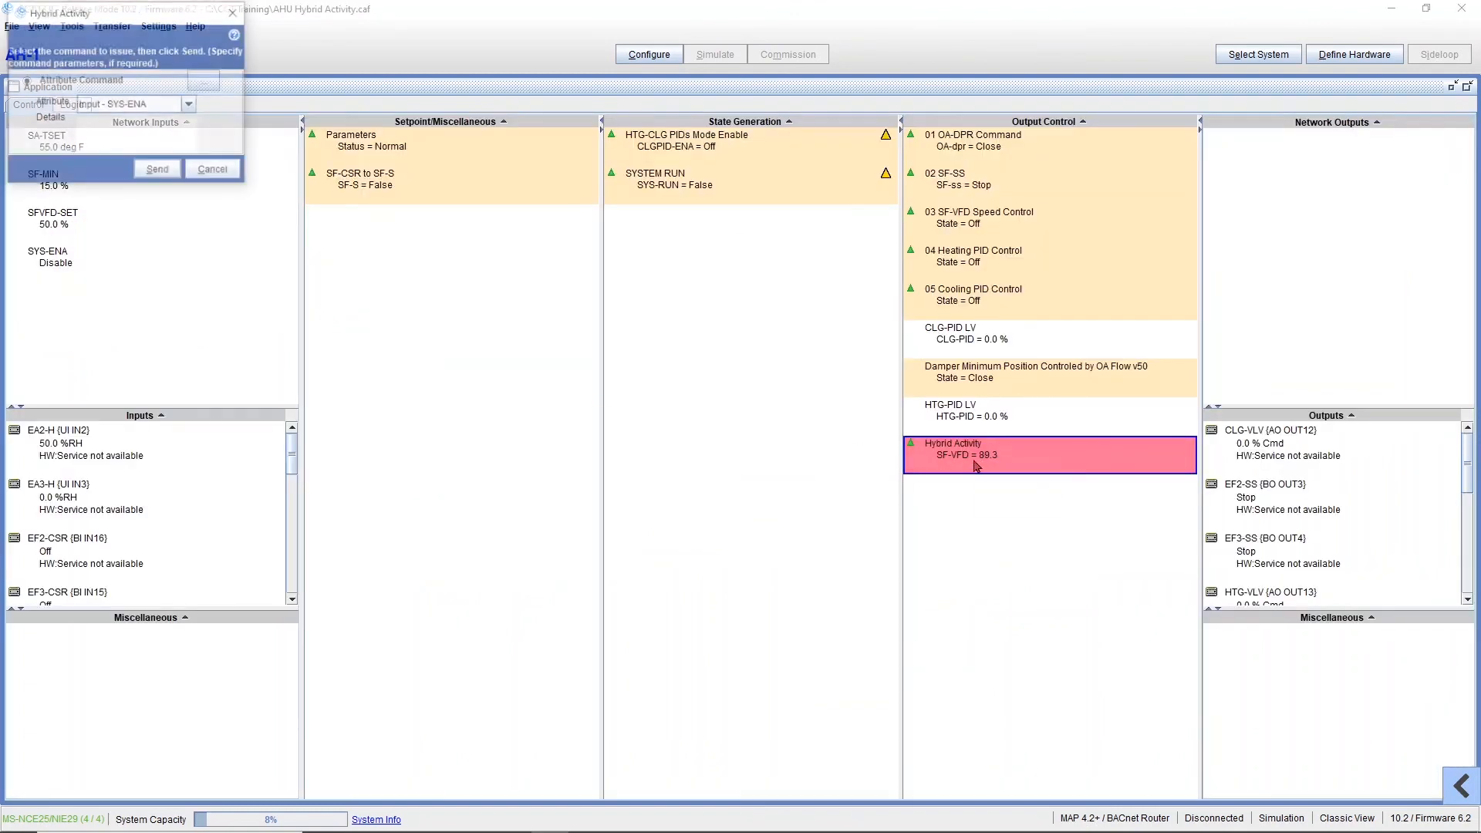
click(82, 164)
drag(123, 11, 1024, 260)
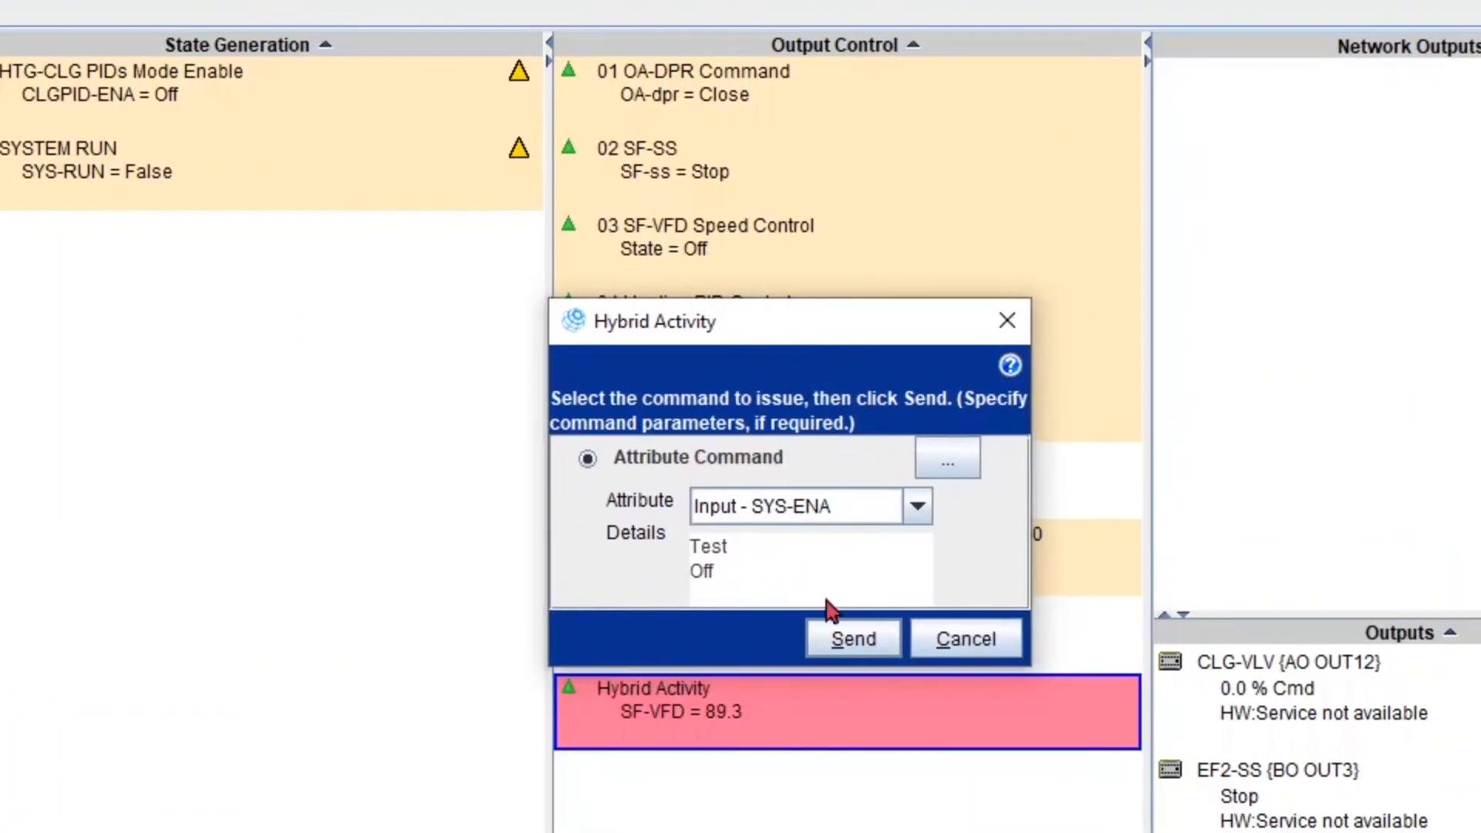
click(848, 638)
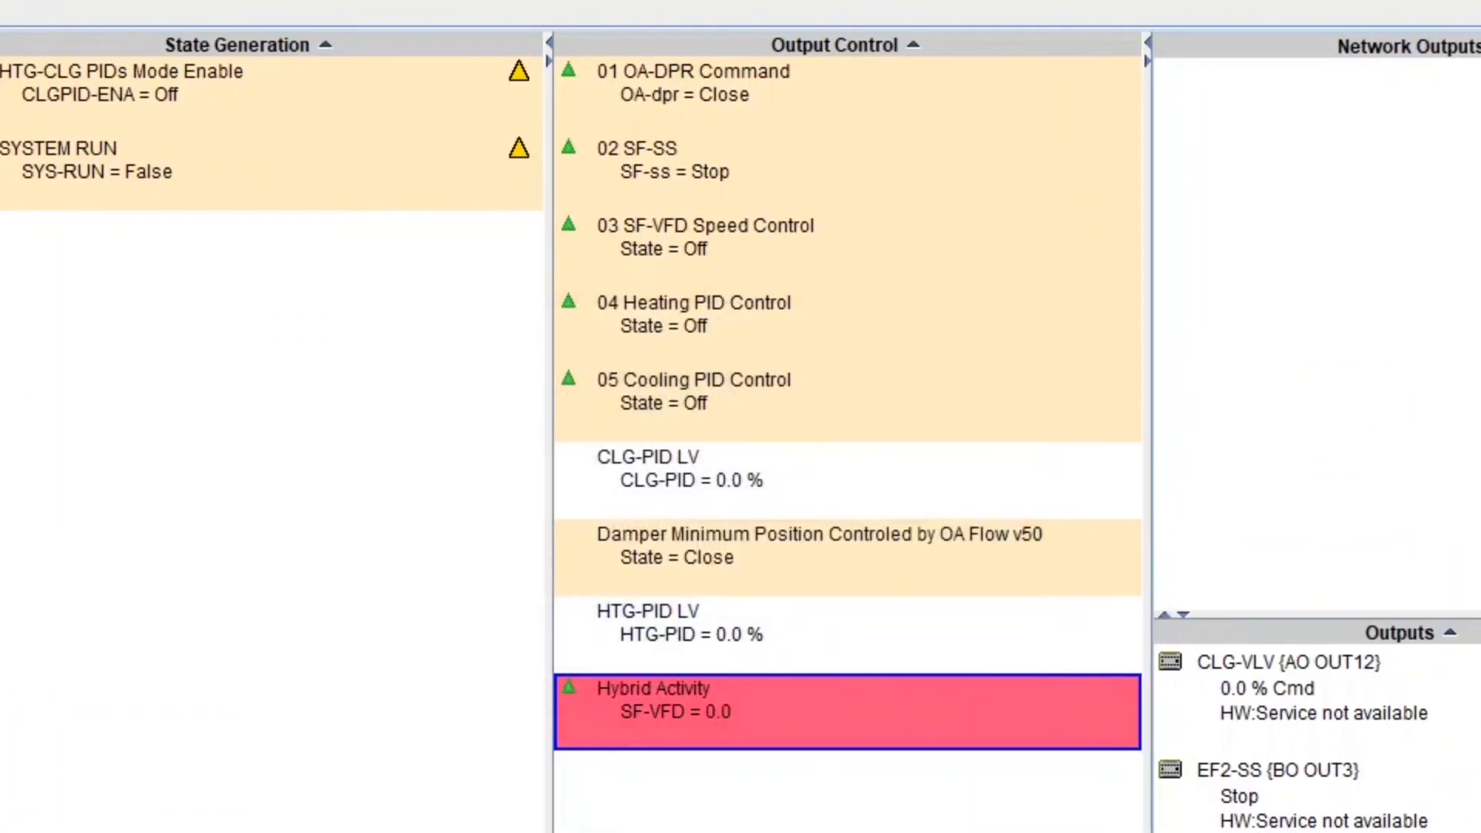